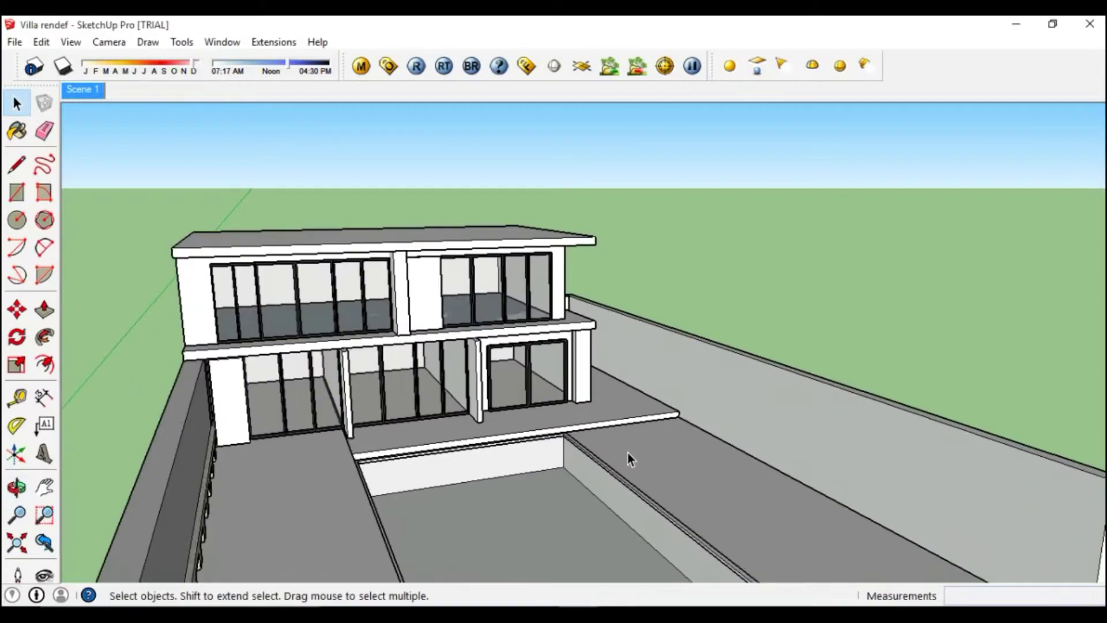
Place an eye-level camera on the terrace floor, aimed to frame the villa's front facade.
{"action": "mouse_move", "coordinate": [627, 451]}
{"action": "middle_mouse_down"}
{"action": "mouse_move", "coordinate": [494, 444]}
{"action": "mouse_move", "coordinate": [687, 432]}
{"action": "mouse_move", "coordinate": [508, 281]}
{"action": "middle_mouse_up"}
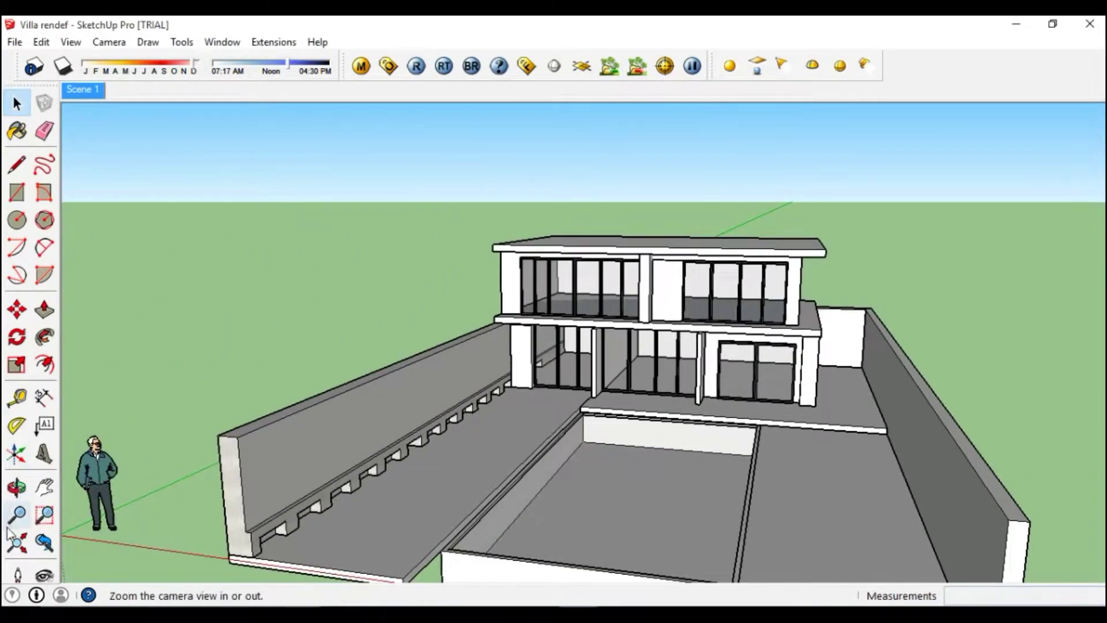
{"action": "left_click", "coordinate": [18, 574]}
{"action": "mouse_move", "coordinate": [276, 508]}
{"action": "middle_mouse_down"}
{"action": "mouse_move", "coordinate": [507, 462]}
{"action": "mouse_move", "coordinate": [615, 460]}
{"action": "mouse_move", "coordinate": [556, 448]}
{"action": "middle_mouse_up"}
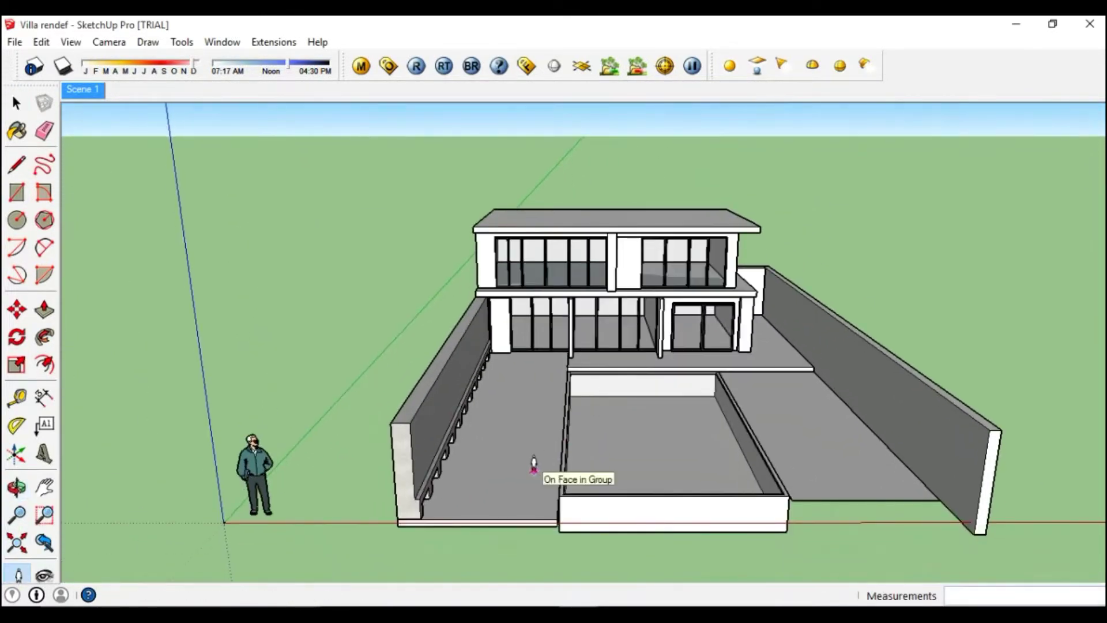
{"action": "left_click", "coordinate": [534, 464]}
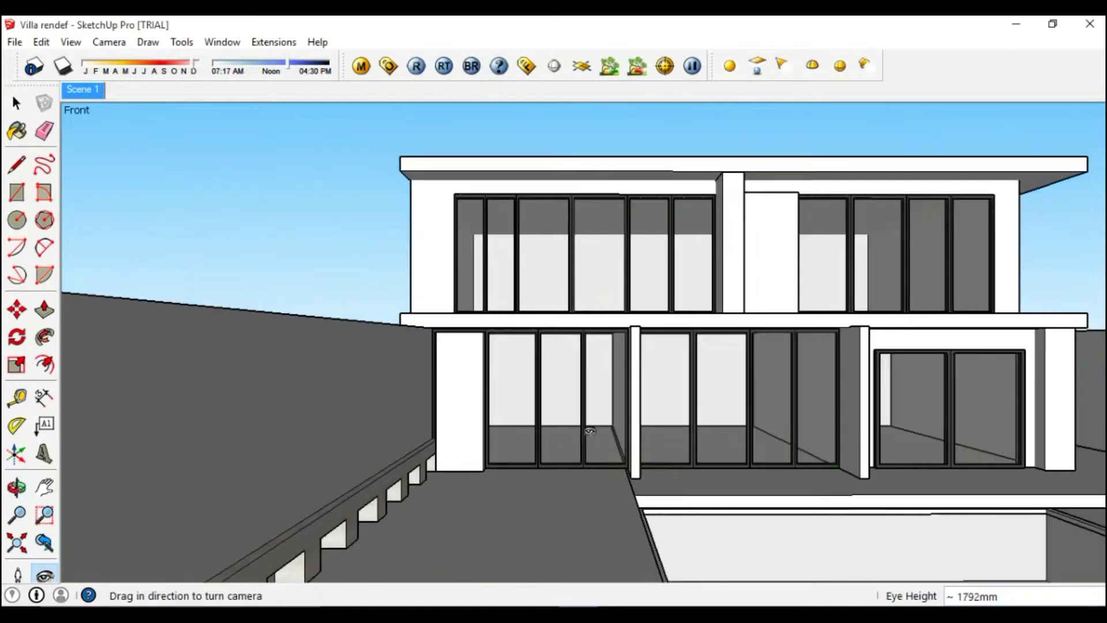
{"action": "scroll", "coordinate": [589, 431], "scroll_direction": "down", "scroll_amount": 2}
{"action": "scroll", "coordinate": [589, 431], "scroll_direction": "down", "scroll_amount": 1}
{"action": "mouse_move", "coordinate": [589, 431]}
{"action": "middle_mouse_down"}
{"action": "mouse_move", "coordinate": [679, 408]}
{"action": "mouse_move", "coordinate": [673, 393]}
{"action": "mouse_move", "coordinate": [692, 375]}
{"action": "mouse_move", "coordinate": [660, 380]}
{"action": "mouse_move", "coordinate": [685, 388]}
{"action": "mouse_move", "coordinate": [719, 366]}
{"action": "mouse_move", "coordinate": [693, 365]}
{"action": "mouse_move", "coordinate": [703, 386]}
{"action": "middle_mouse_up"}
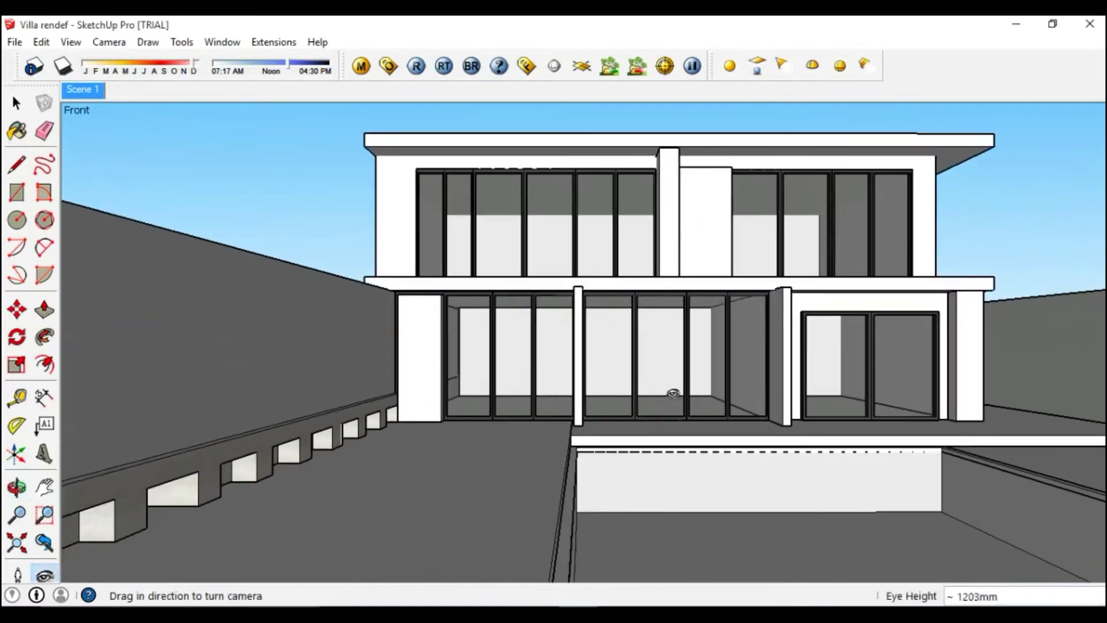
{"action": "key", "text": "l"}
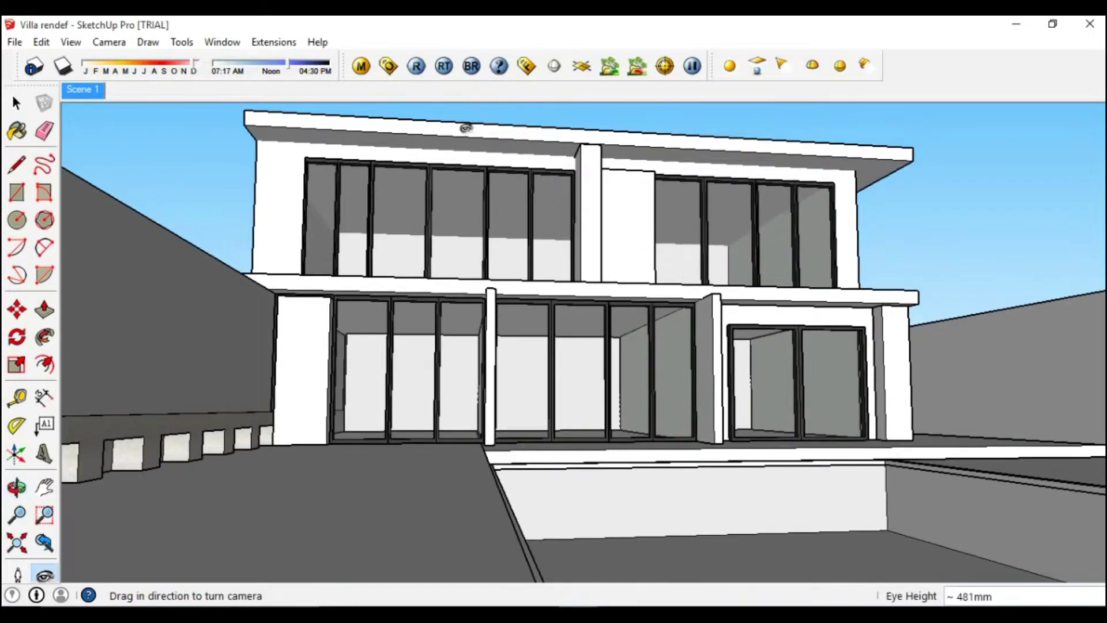
Run a V-Ray test render of the facade view, then close the progress and frame buffer windows.
{"action": "left_click", "coordinate": [415, 69]}
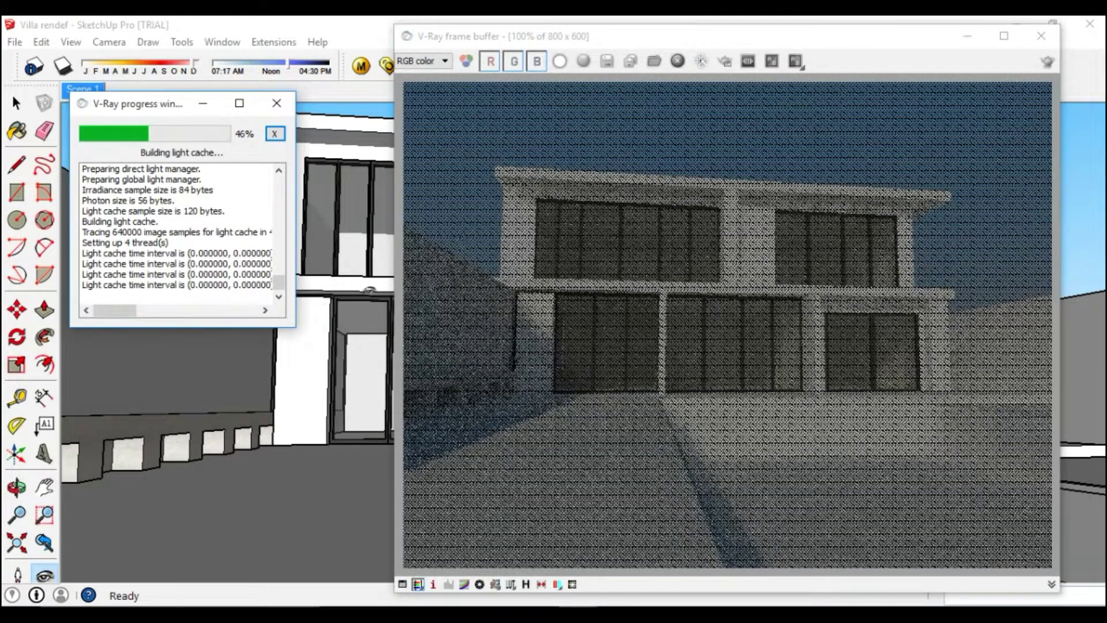
{"action": "left_click", "coordinate": [285, 110]}
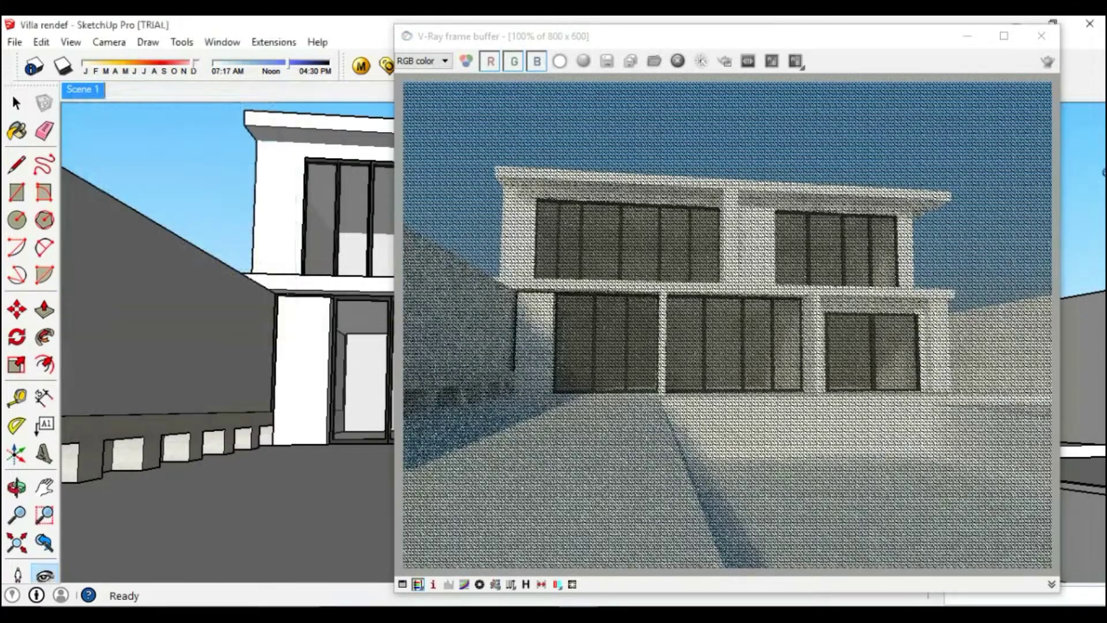
{"action": "left_click", "coordinate": [1045, 42]}
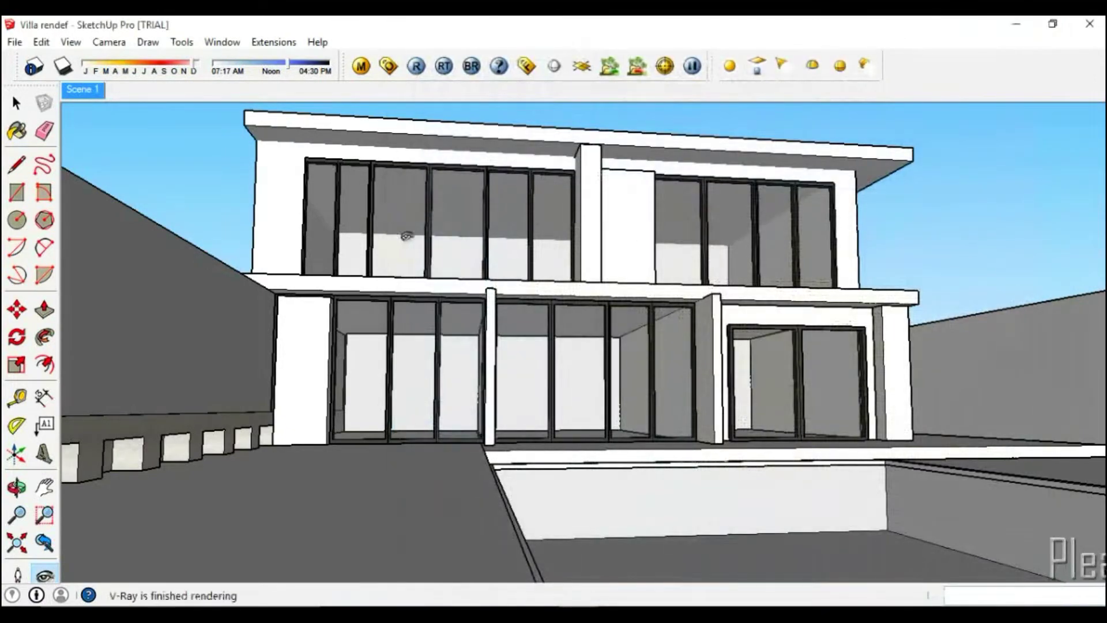
Turn on model shadows, and briefly reopen and close the last rendered image.
{"action": "left_click", "coordinate": [17, 104]}
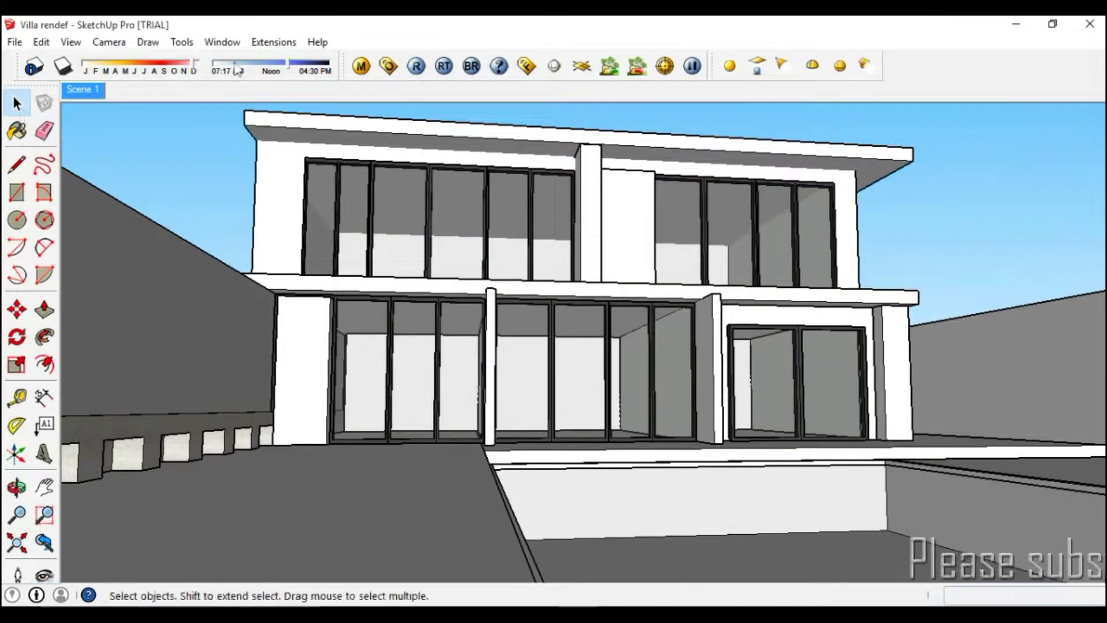
{"action": "left_click", "coordinate": [63, 66]}
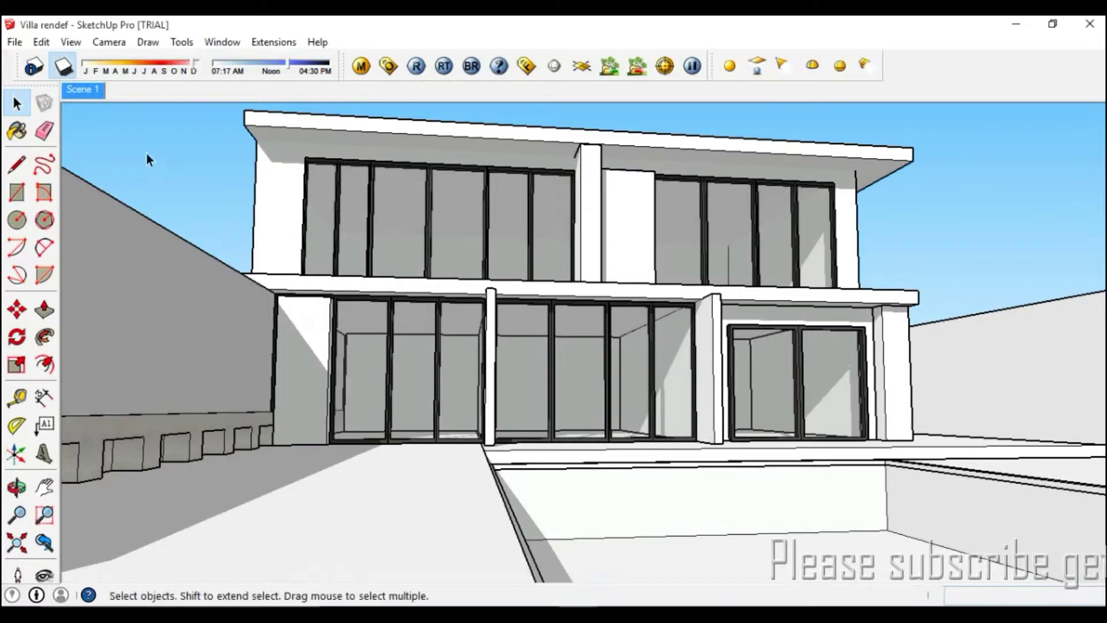
{"action": "left_click", "coordinate": [527, 66]}
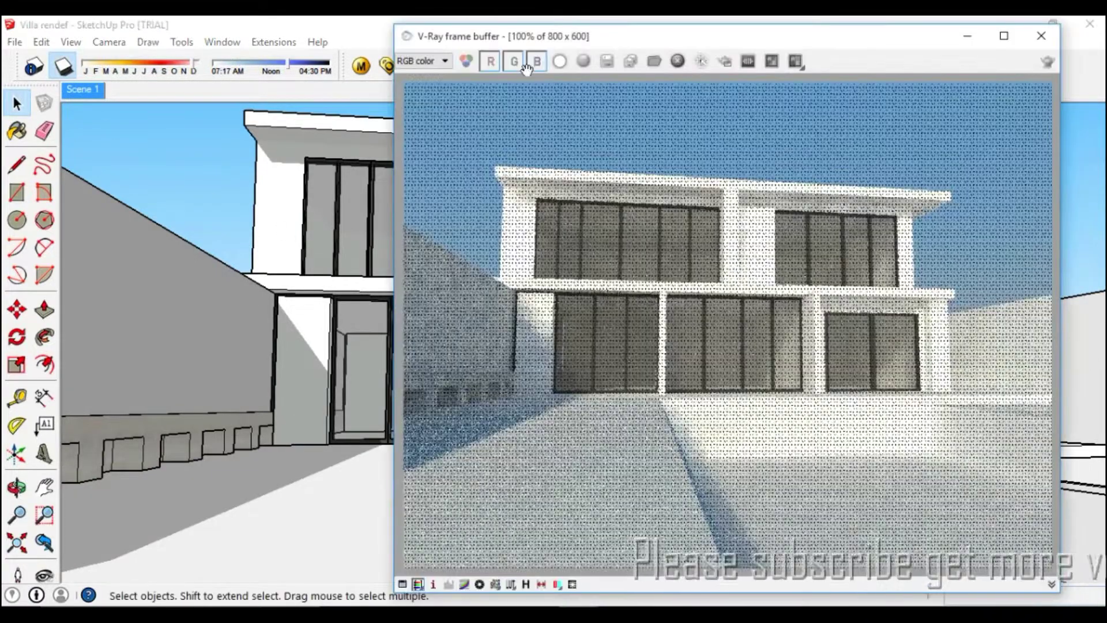
{"action": "left_click", "coordinate": [1041, 36]}
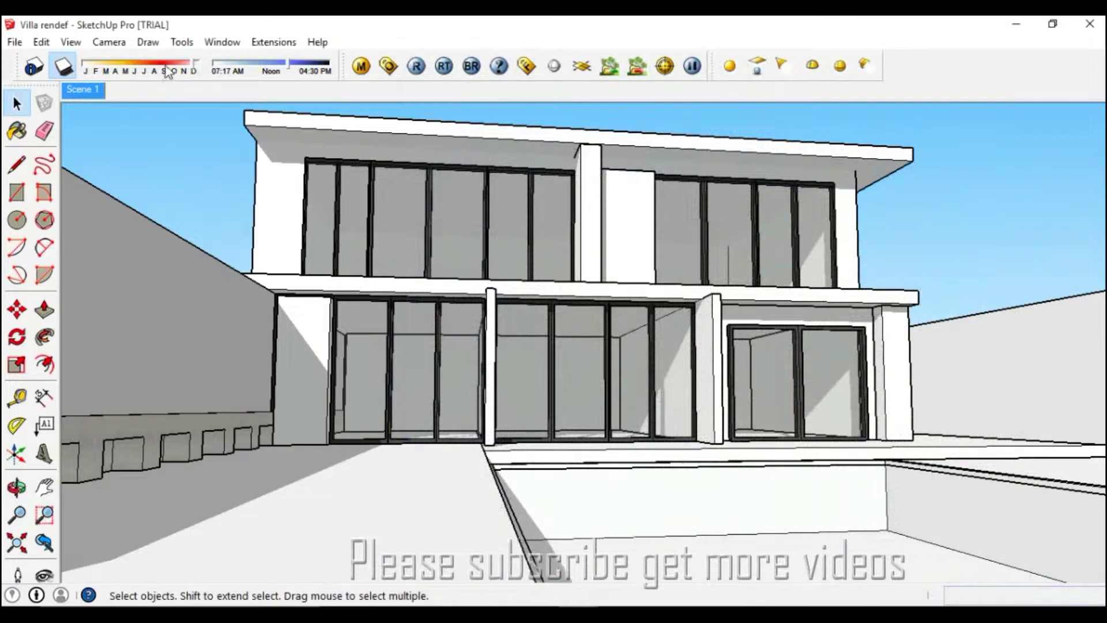
Shift the sun date and time to sunrise 06:39 AM, sunset 04:50 PM, then disable shadows.
{"action": "left_click_drag", "start_coordinate": [166, 70], "coordinate": [196, 73]}
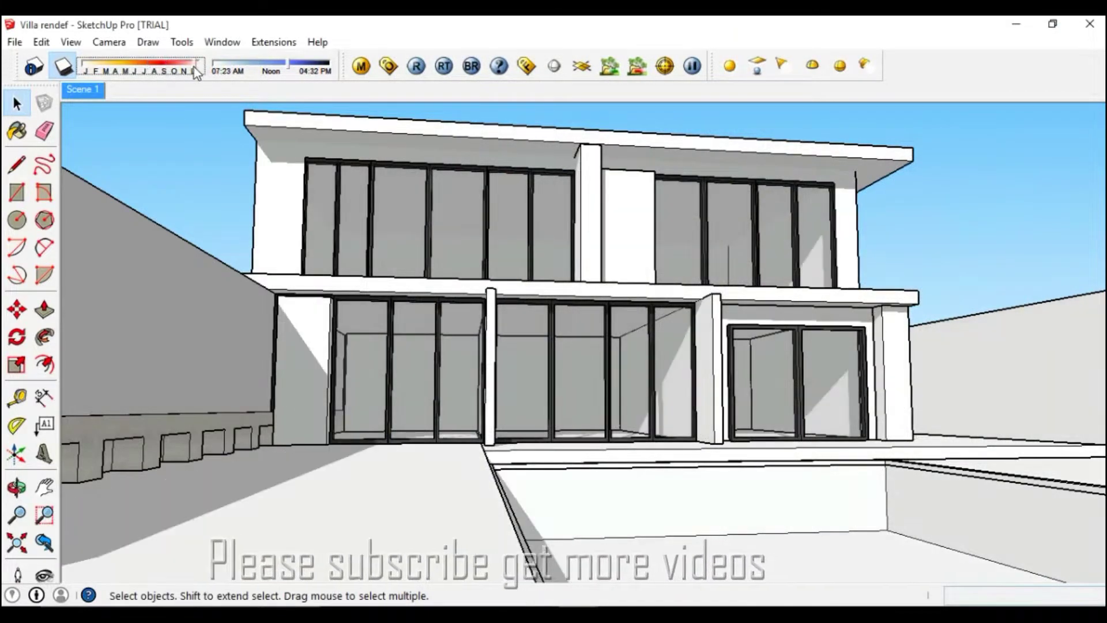
{"action": "left_click_drag", "start_coordinate": [196, 73], "coordinate": [184, 70]}
{"action": "mouse_move", "coordinate": [274, 70]}
{"action": "left_mouse_down"}
{"action": "mouse_move", "coordinate": [319, 70]}
{"action": "mouse_move", "coordinate": [282, 66]}
{"action": "mouse_move", "coordinate": [298, 73]}
{"action": "left_mouse_up"}
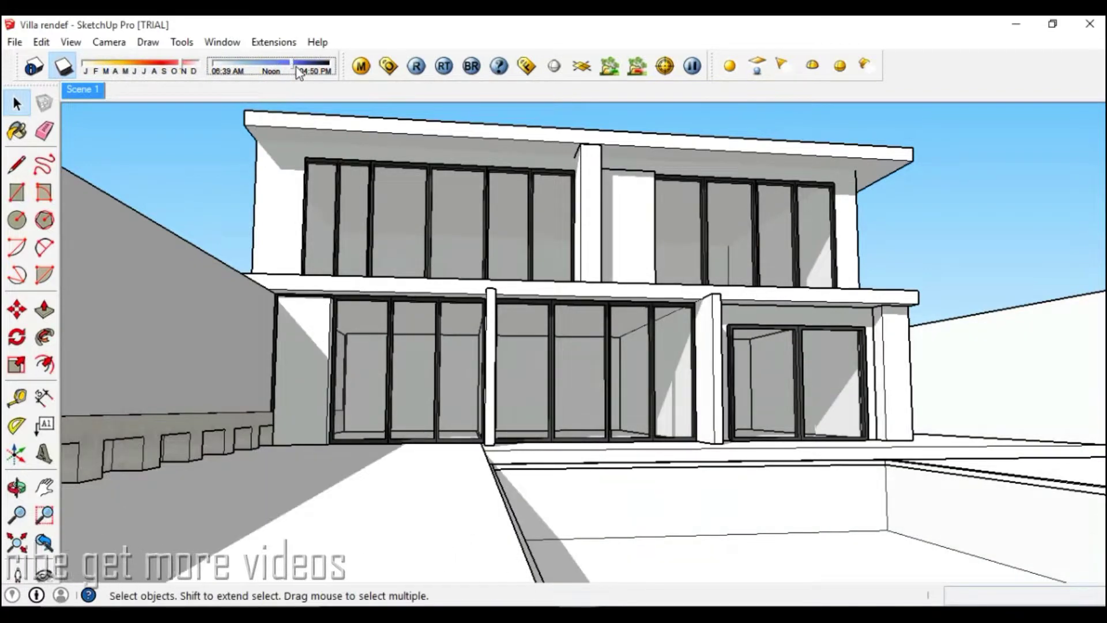
{"action": "left_click_drag", "start_coordinate": [298, 72], "coordinate": [314, 78]}
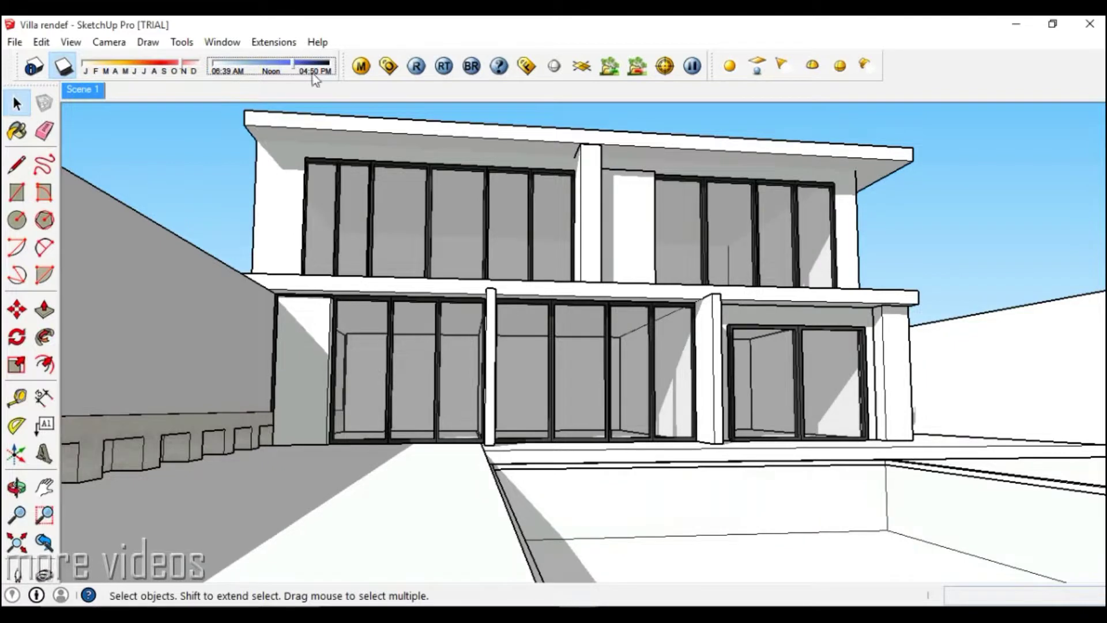
{"action": "left_click", "coordinate": [64, 66]}
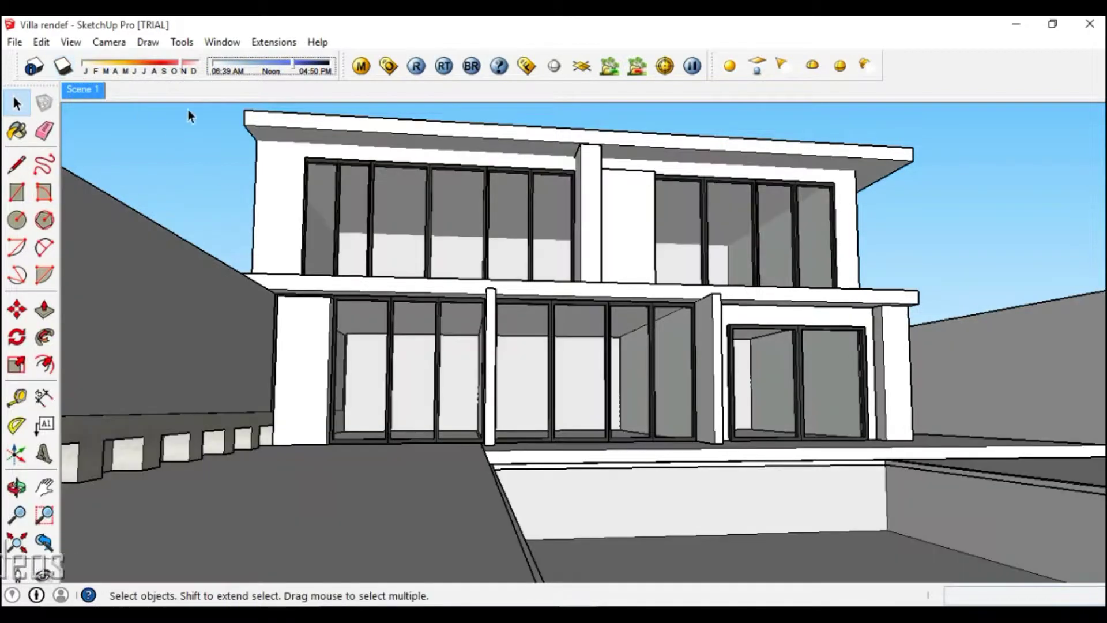
Save the current eye-level view as a new scene via the Scenes panel.
{"action": "left_click", "coordinate": [222, 42]}
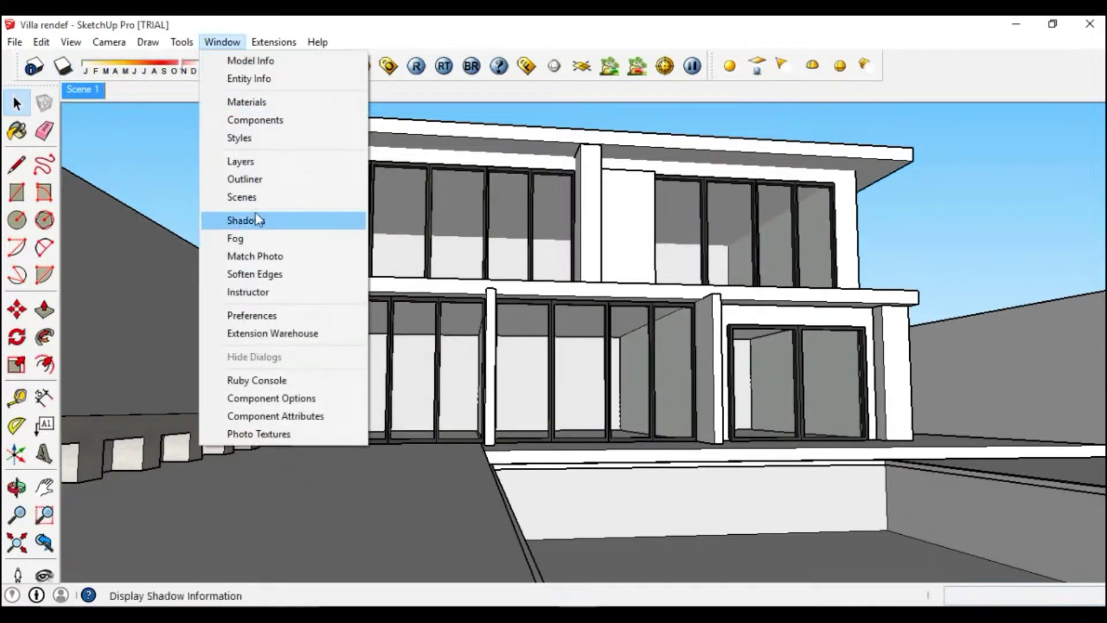
{"action": "left_click", "coordinate": [239, 197]}
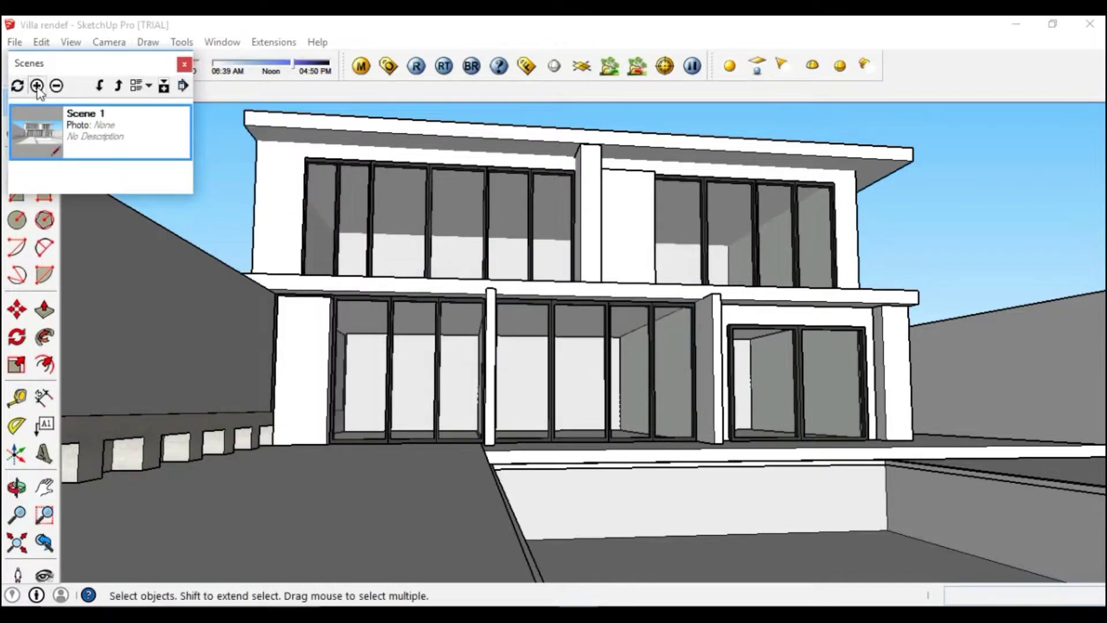
{"action": "left_click", "coordinate": [37, 86]}
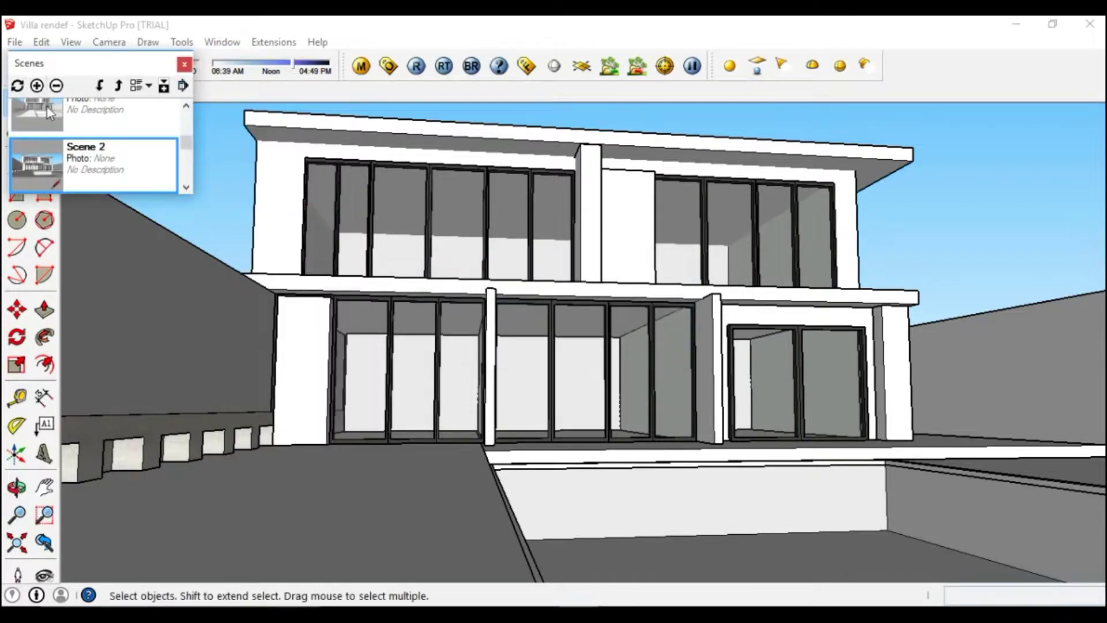
{"action": "left_click", "coordinate": [184, 64]}
Orbit and pan up to a raised view over the terrace.
{"action": "mouse_move", "coordinate": [432, 284]}
{"action": "middle_mouse_down"}
{"action": "mouse_move", "coordinate": [424, 407]}
{"action": "mouse_move", "coordinate": [395, 377]}
{"action": "mouse_move", "coordinate": [346, 375]}
{"action": "mouse_move", "coordinate": [440, 317]}
{"action": "middle_mouse_up"}
{"action": "key", "text": "space"}
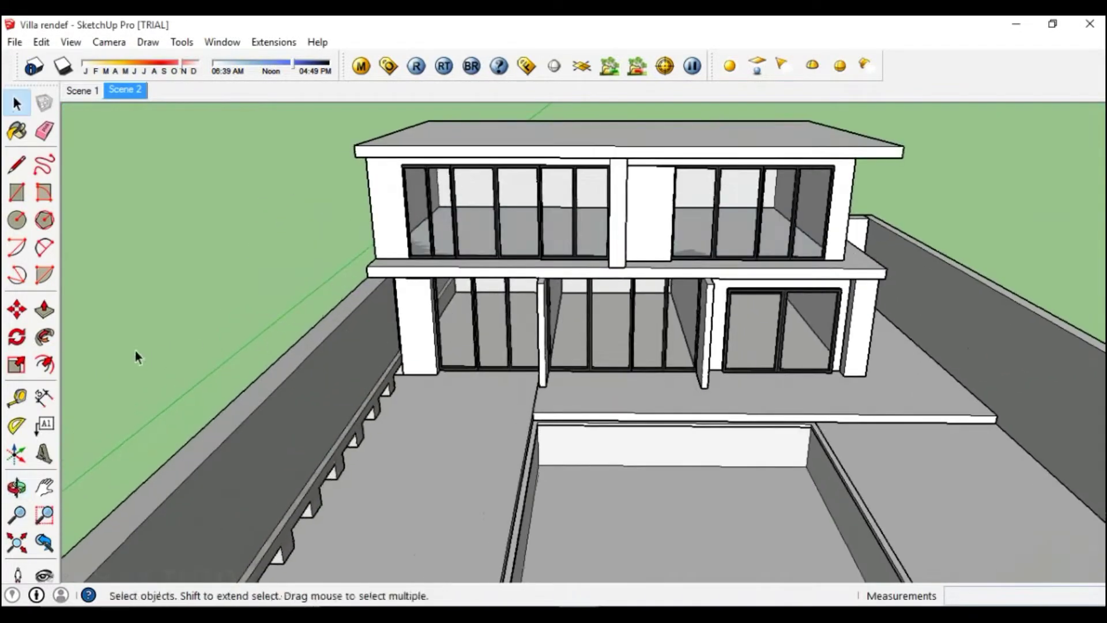
{"action": "left_click", "coordinate": [17, 132]}
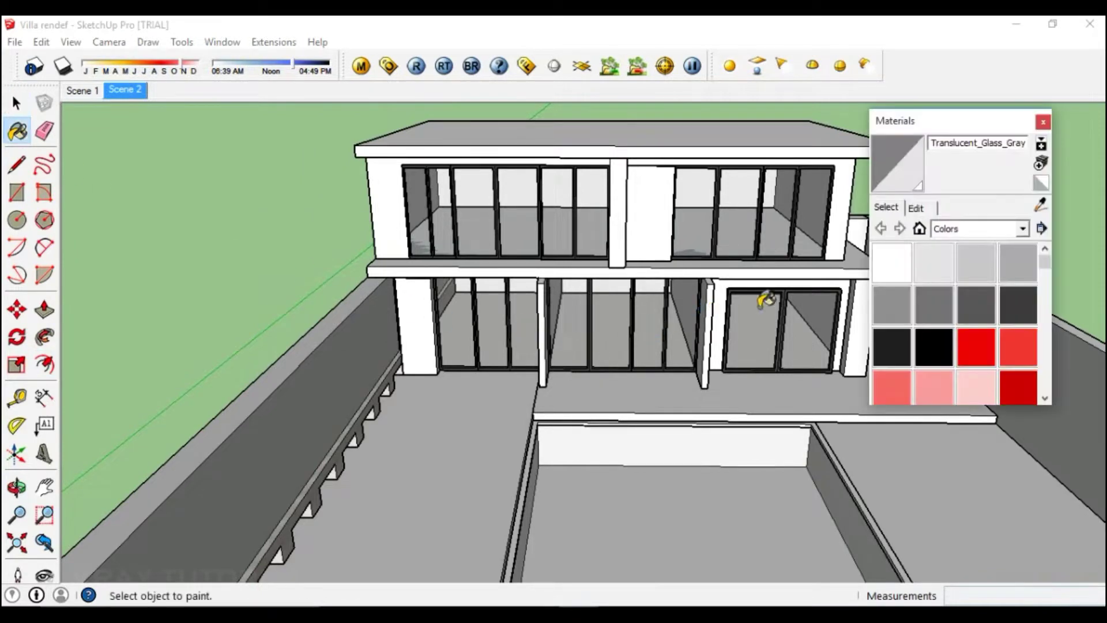
Sample the terrace floor's Color_006 material and give its V-Ray diffuse colour a TexBitmap map.
{"action": "left_click", "coordinate": [1017, 262]}
{"action": "mouse_move", "coordinate": [634, 461]}
{"action": "middle_mouse_down"}
{"action": "mouse_move", "coordinate": [494, 465]}
{"action": "mouse_move", "coordinate": [562, 439]}
{"action": "mouse_move", "coordinate": [424, 435]}
{"action": "mouse_move", "coordinate": [494, 422]}
{"action": "middle_mouse_up"}
{"action": "left_click", "coordinate": [496, 426], "text": "alt"}
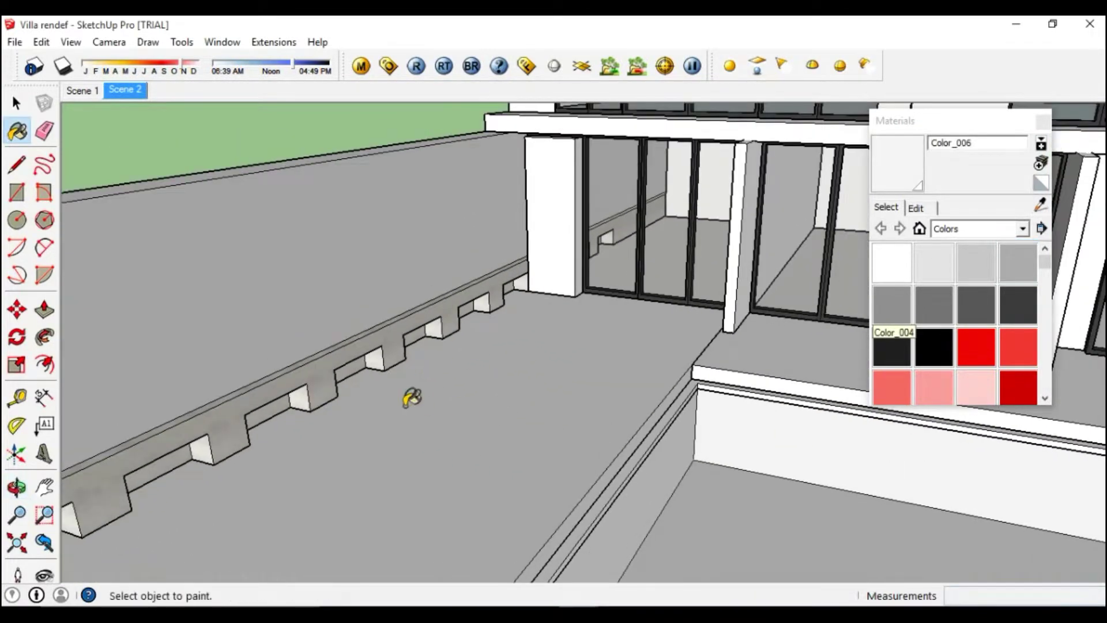
{"action": "left_click", "coordinate": [362, 76]}
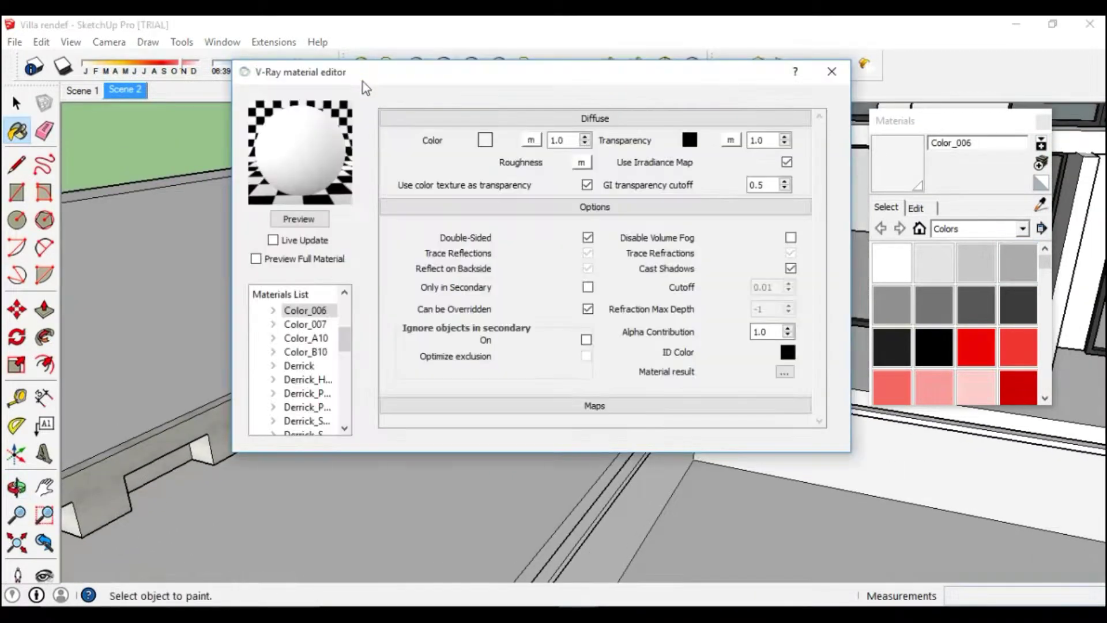
{"action": "left_click", "coordinate": [532, 140]}
{"action": "left_click", "coordinate": [330, 333]}
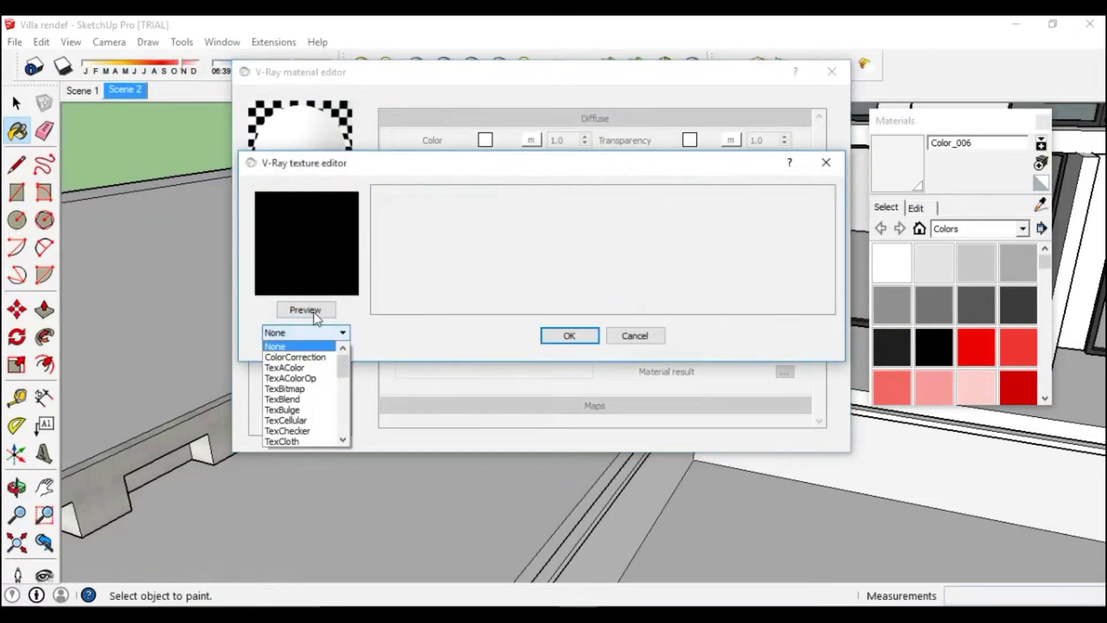
{"action": "left_click", "coordinate": [302, 389]}
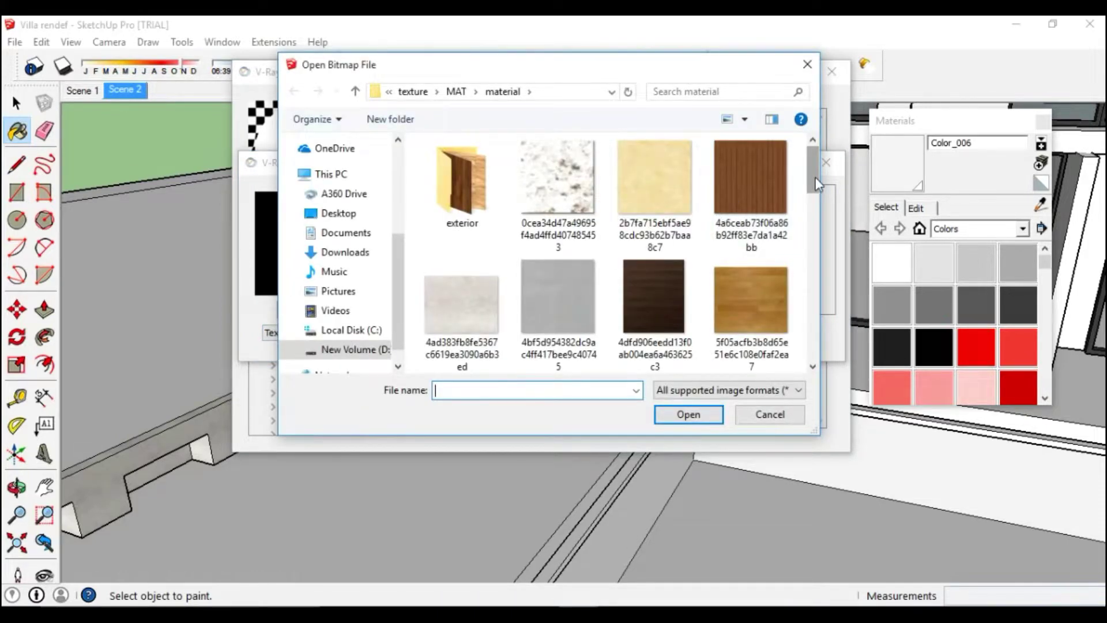
Load the grey concrete tile image into the bitmap, preview the material, and close the editor.
{"action": "left_click_drag", "start_coordinate": [816, 178], "coordinate": [824, 265]}
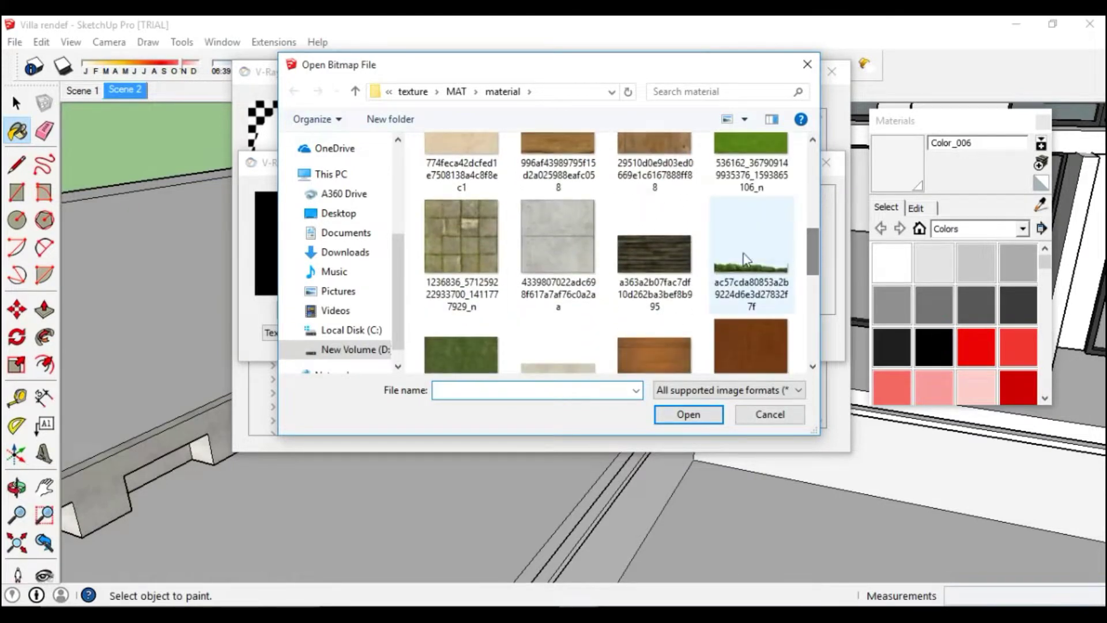
{"action": "left_click", "coordinate": [557, 242]}
{"action": "left_click", "coordinate": [688, 413]}
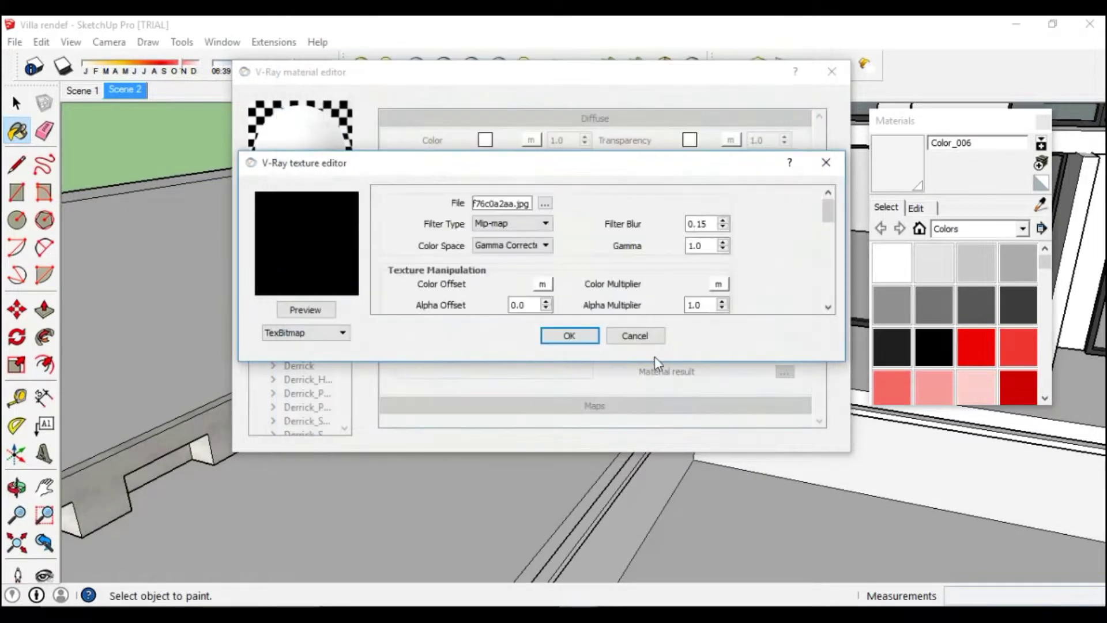
{"action": "left_click", "coordinate": [585, 343]}
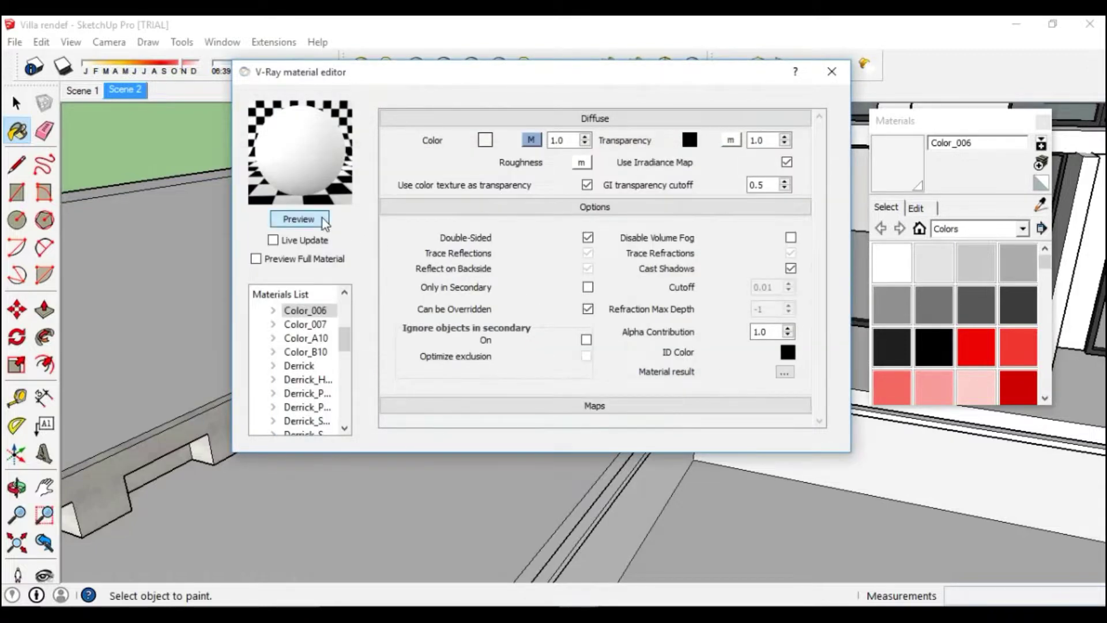
{"action": "left_click", "coordinate": [322, 217]}
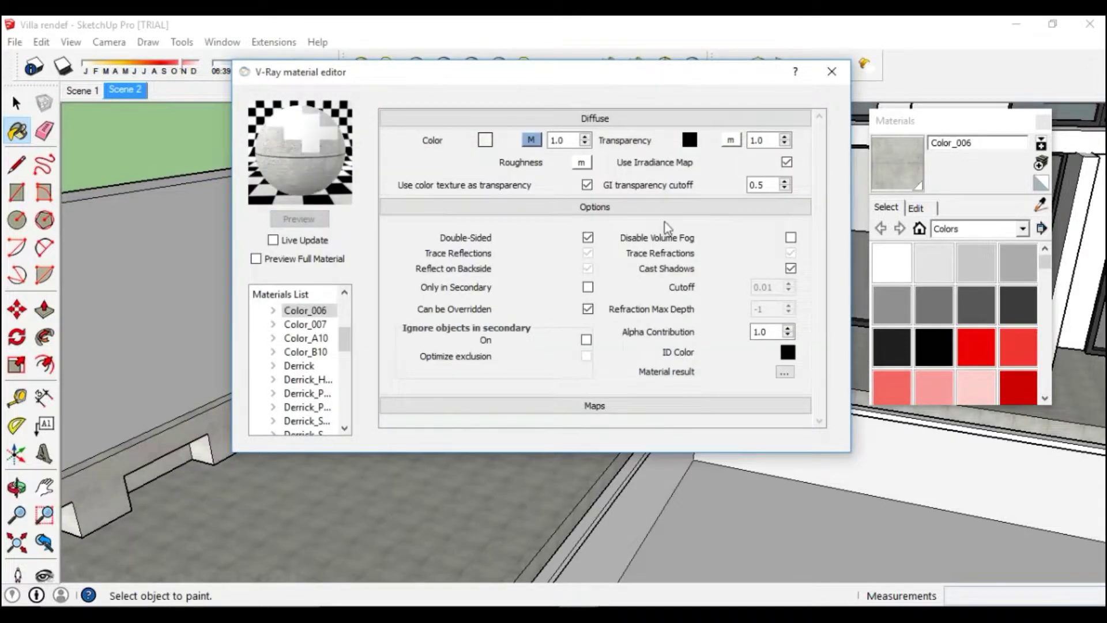
{"action": "left_click", "coordinate": [832, 72]}
{"action": "left_click", "coordinate": [916, 208]}
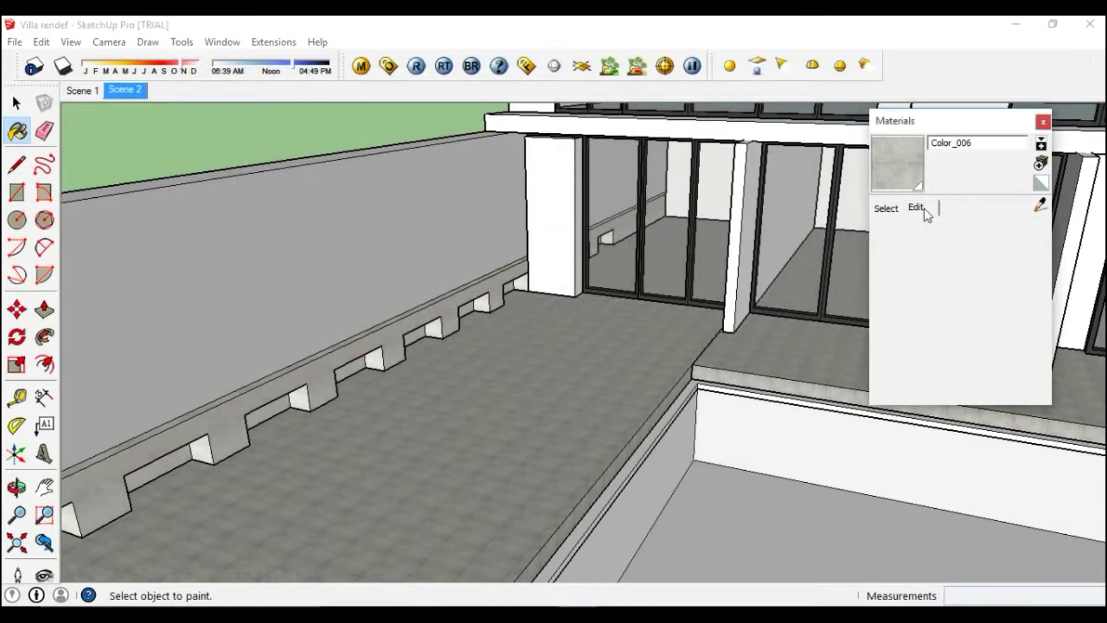
Set the terrace floor texture width to 700mm and orbit to review the retiled floor.
{"action": "double_click", "coordinate": [919, 394]}
{"action": "key", "text": "Return"}
{"action": "mouse_move", "coordinate": [559, 426]}
{"action": "middle_mouse_down"}
{"action": "mouse_move", "coordinate": [694, 482]}
{"action": "mouse_move", "coordinate": [580, 386]}
{"action": "mouse_move", "coordinate": [507, 392]}
{"action": "mouse_move", "coordinate": [396, 457]}
{"action": "mouse_move", "coordinate": [555, 501]}
{"action": "mouse_move", "coordinate": [638, 465]}
{"action": "mouse_move", "coordinate": [619, 429]}
{"action": "middle_mouse_up"}
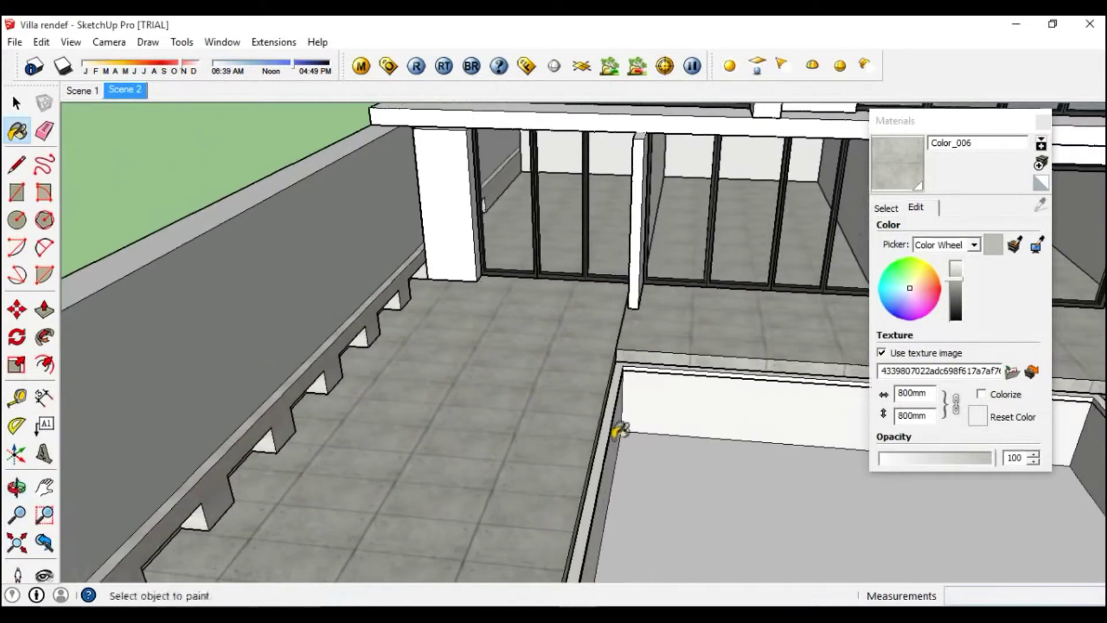
{"action": "double_click", "coordinate": [900, 398]}
{"action": "type", "text": "700"}
{"action": "key", "text": "Return"}
{"action": "mouse_move", "coordinate": [515, 461]}
{"action": "middle_mouse_down"}
{"action": "mouse_move", "coordinate": [630, 464]}
{"action": "mouse_move", "coordinate": [526, 442]}
{"action": "mouse_move", "coordinate": [474, 452]}
{"action": "mouse_move", "coordinate": [486, 449]}
{"action": "mouse_move", "coordinate": [461, 474]}
{"action": "mouse_move", "coordinate": [586, 415]}
{"action": "mouse_move", "coordinate": [415, 420]}
{"action": "mouse_move", "coordinate": [464, 420]}
{"action": "middle_mouse_up"}
{"action": "key", "text": "space"}
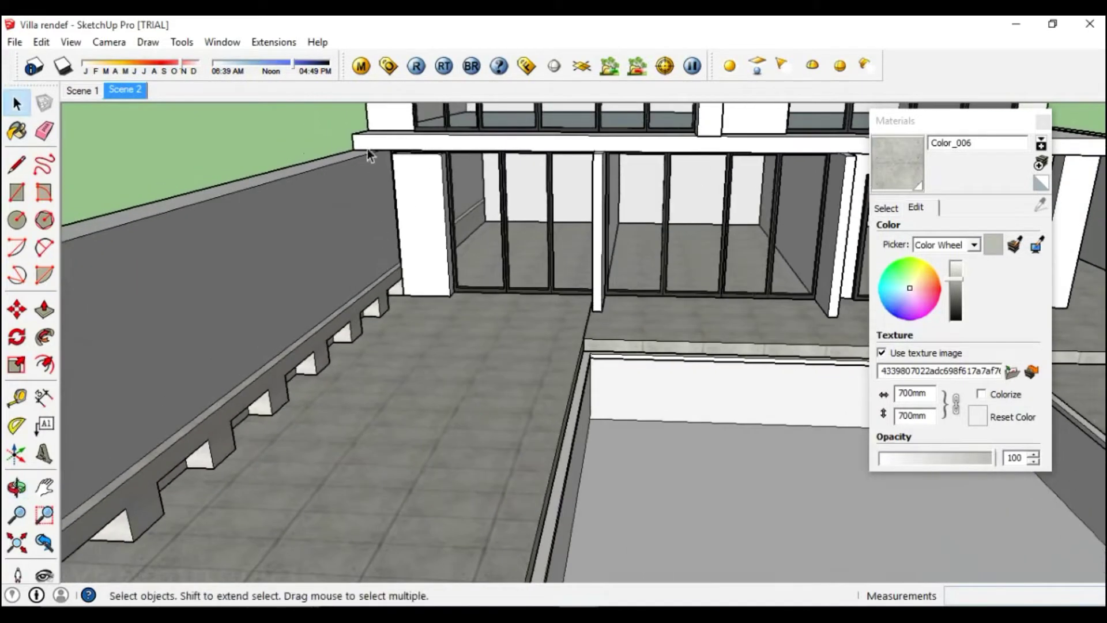
{"action": "left_click", "coordinate": [360, 66]}
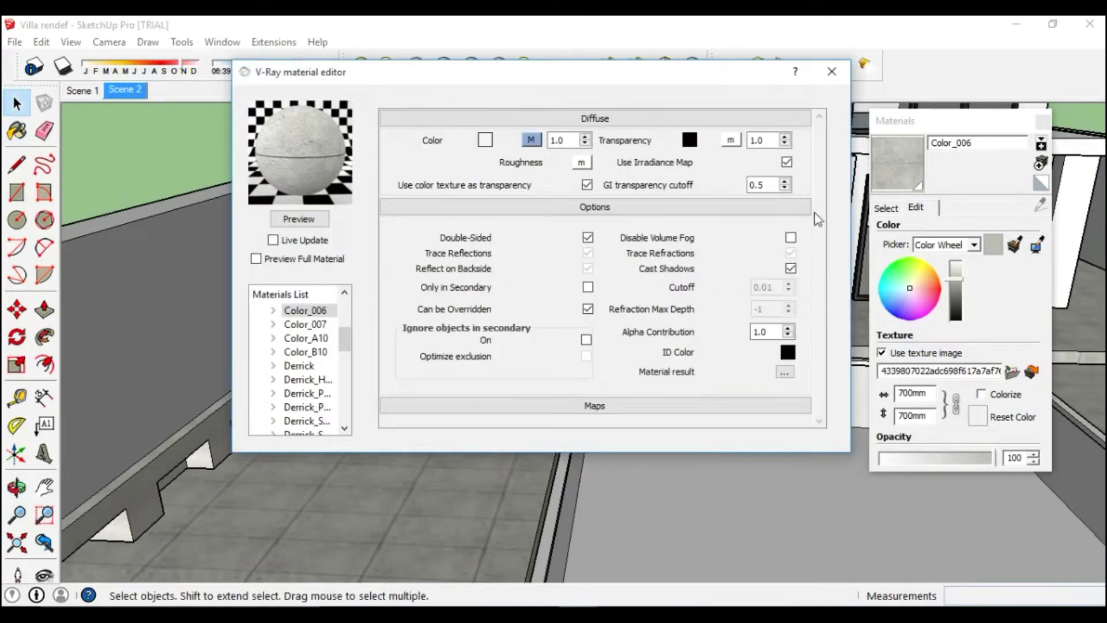
Enable Color_006's bump map as a TexBitmap using the same grey concrete tile image.
{"action": "left_click", "coordinate": [625, 405]}
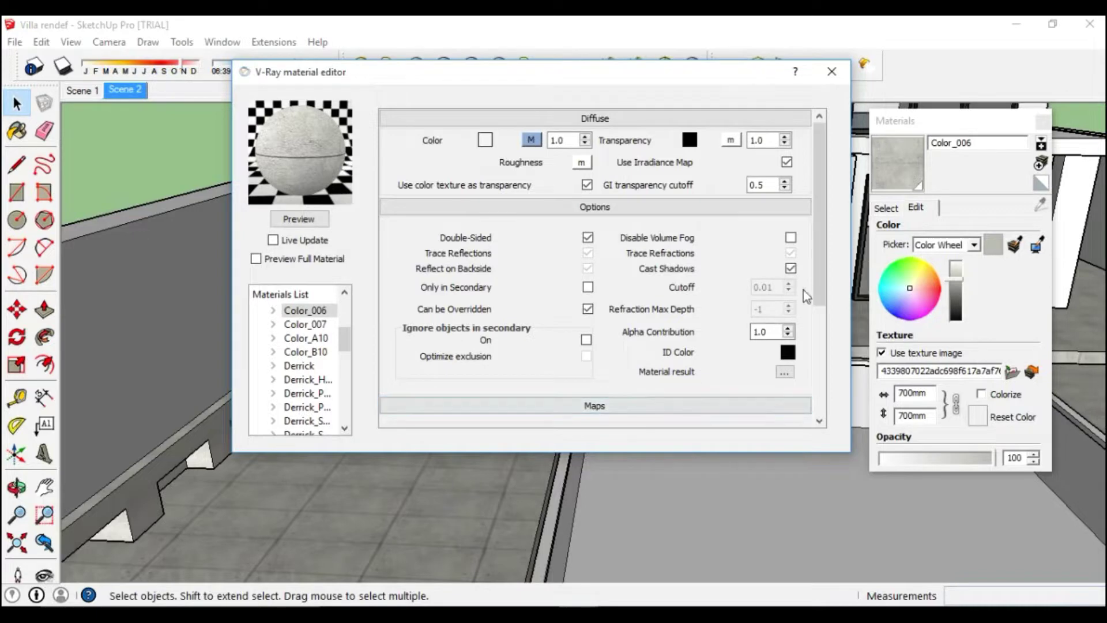
{"action": "scroll", "coordinate": [794, 293], "scroll_direction": "down", "scroll_amount": 3}
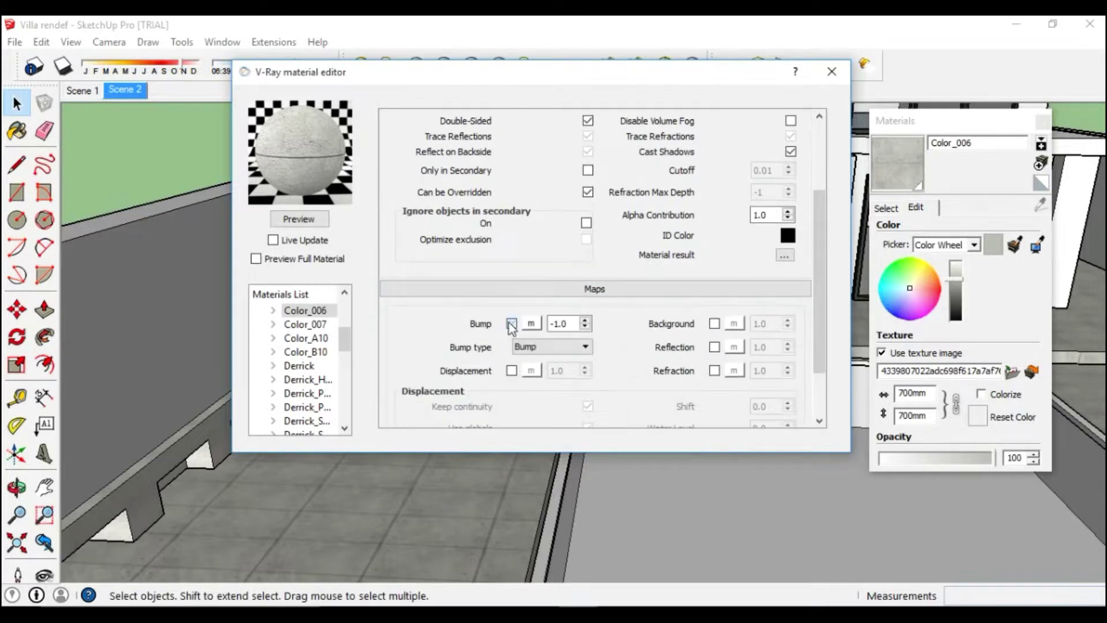
{"action": "left_click", "coordinate": [532, 326]}
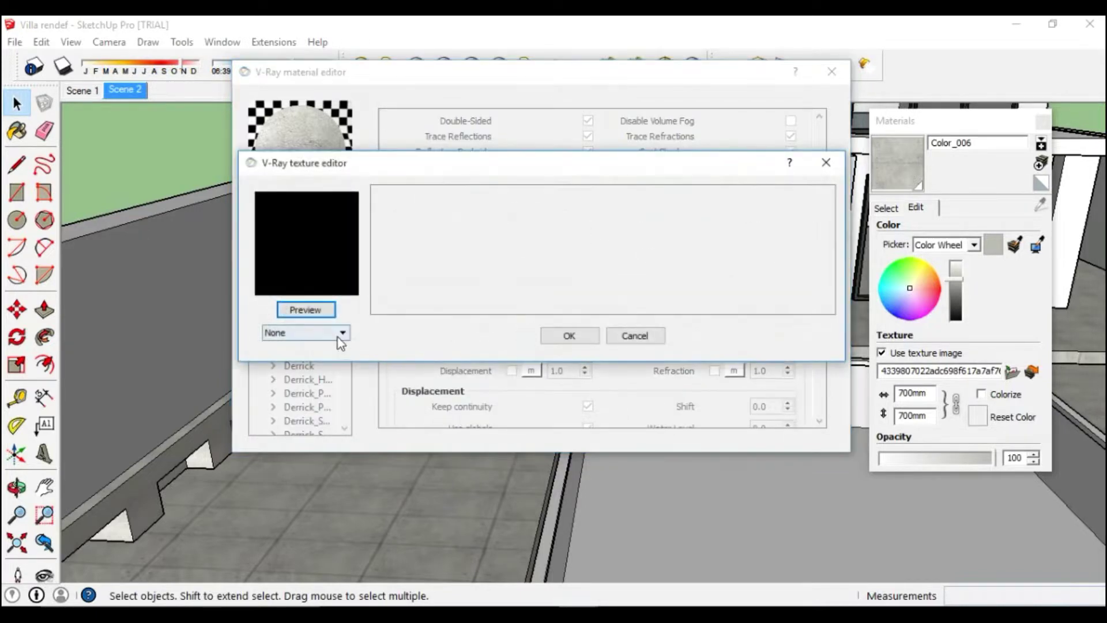
{"action": "left_click", "coordinate": [338, 334]}
{"action": "left_click", "coordinate": [302, 388]}
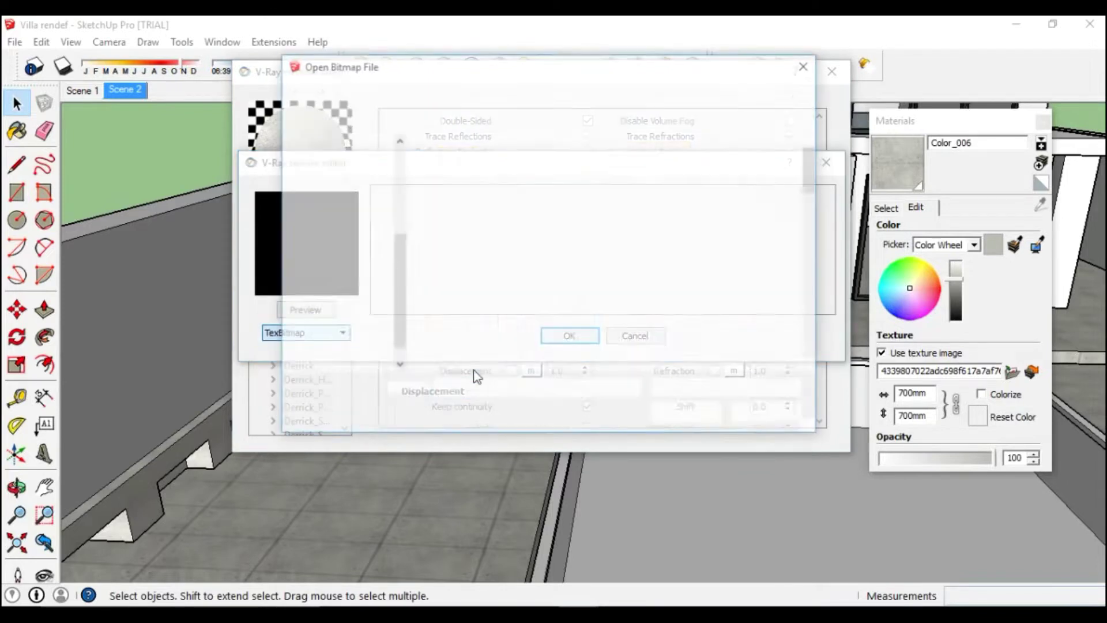
{"action": "left_click_drag", "start_coordinate": [810, 183], "coordinate": [809, 264]}
{"action": "left_click", "coordinate": [572, 262]}
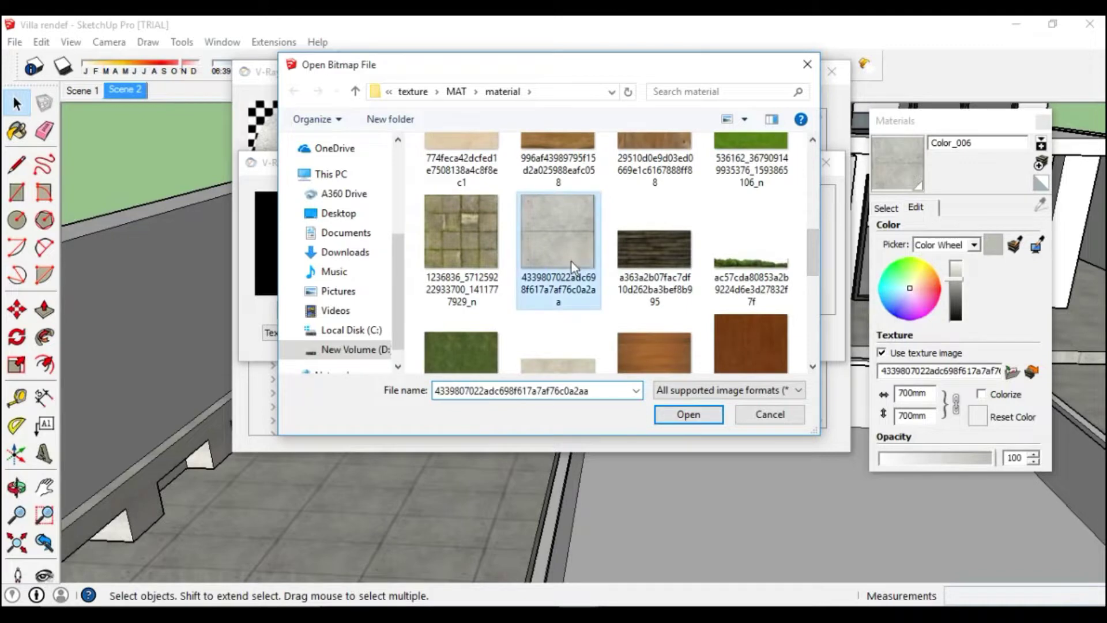
{"action": "left_click", "coordinate": [684, 410]}
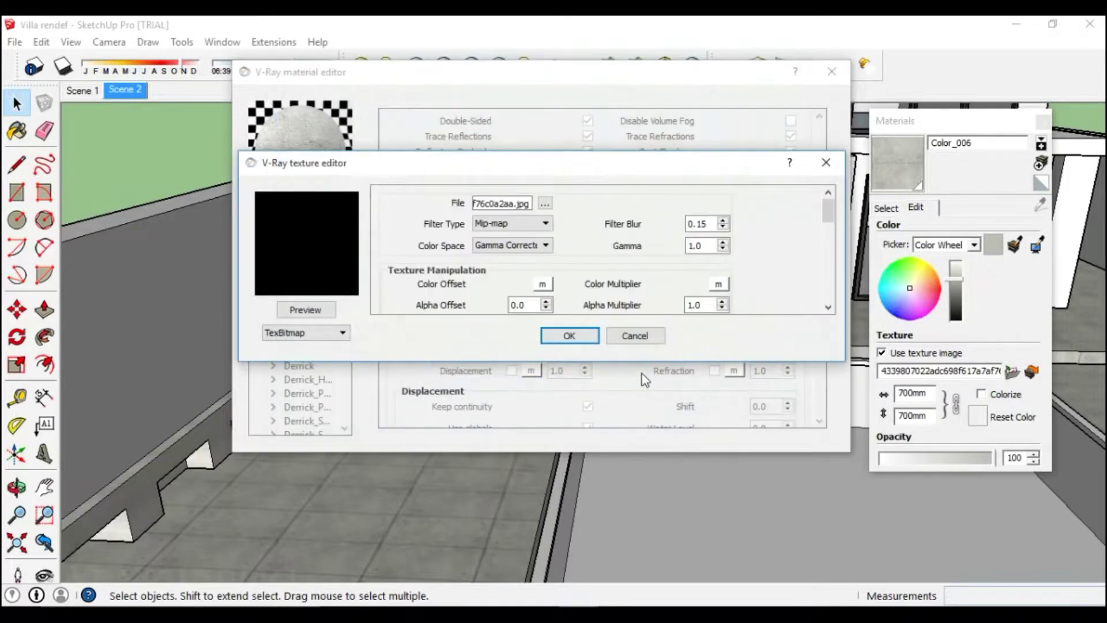
{"action": "left_click", "coordinate": [582, 337]}
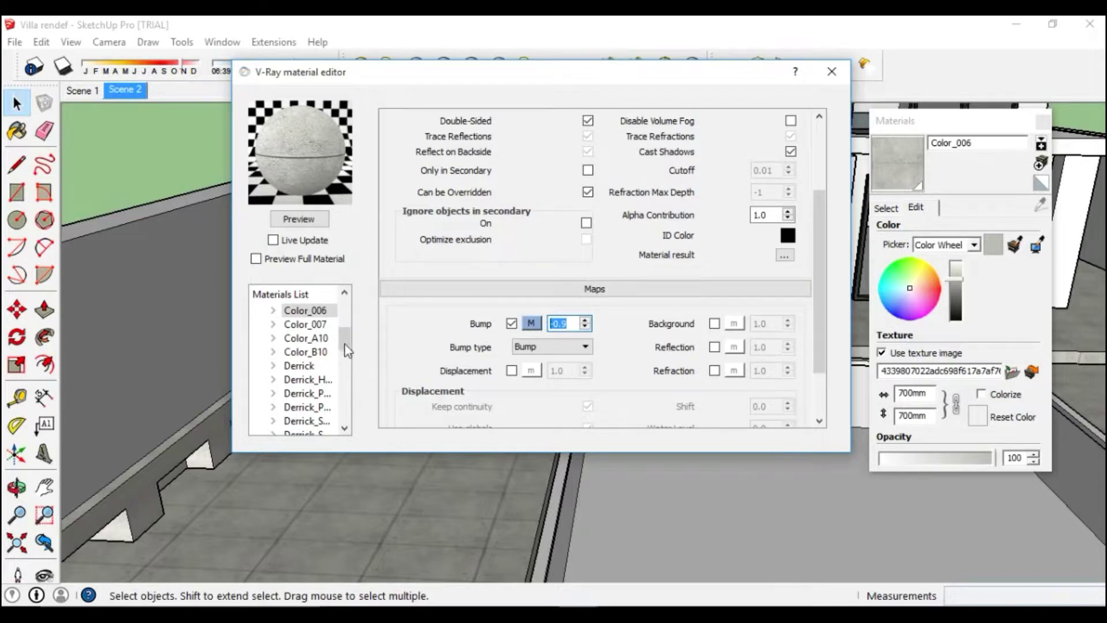
{"action": "right_click", "coordinate": [328, 313]}
{"action": "mouse_move", "coordinate": [382, 320]}
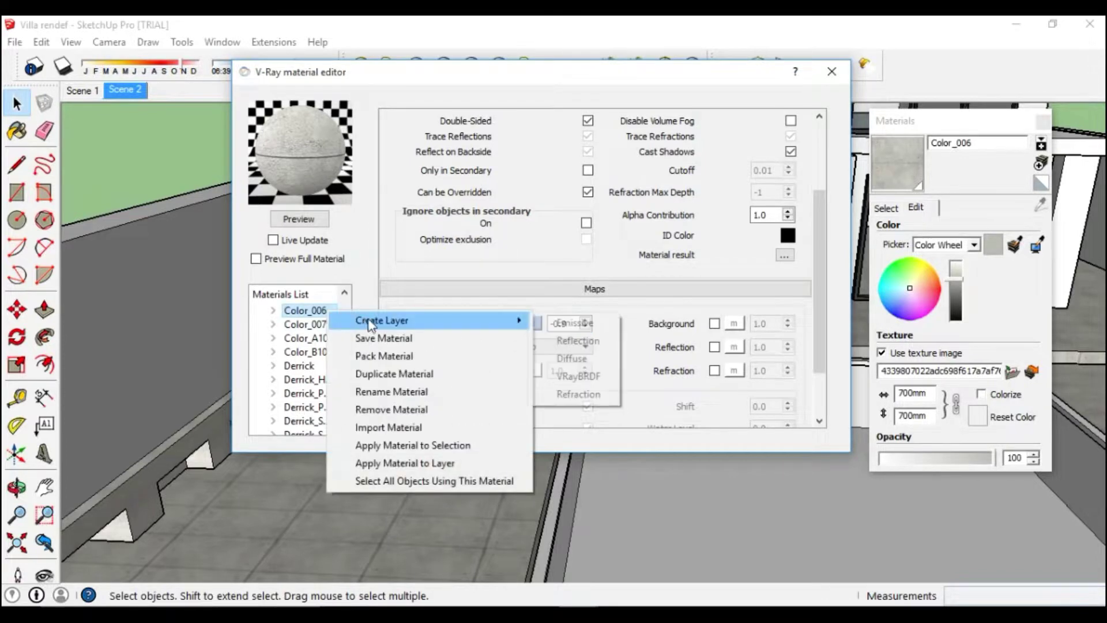
Create a Reflection layer on Color_006 with glossiness 0.89 and strength 0.5, then close the editor.
{"action": "left_click", "coordinate": [590, 345]}
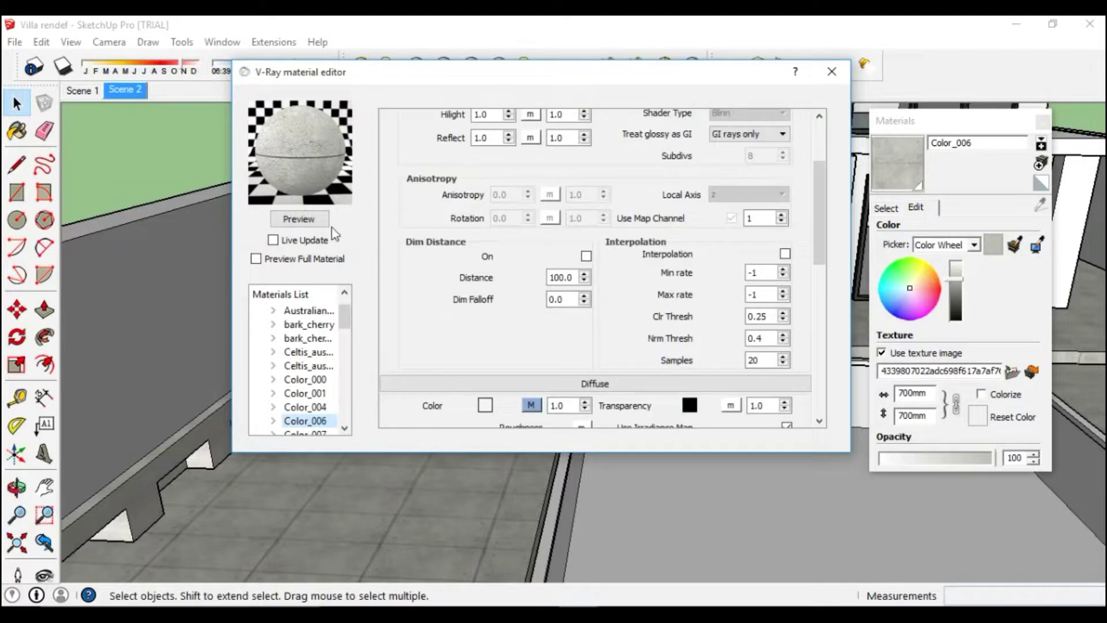
{"action": "scroll", "coordinate": [812, 242], "scroll_direction": "up", "scroll_amount": 1}
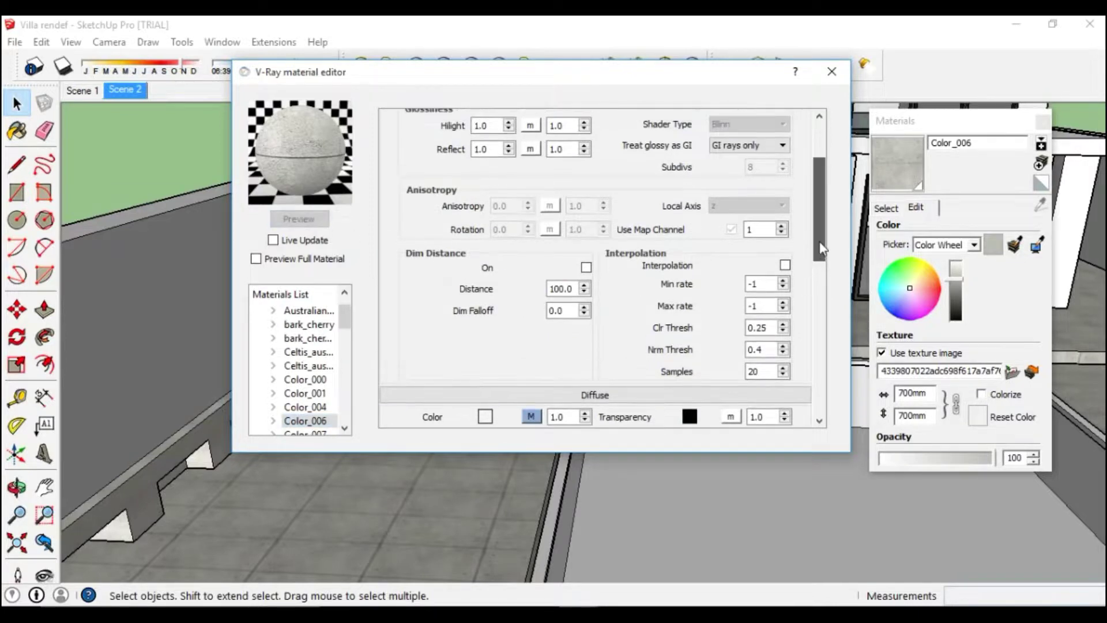
{"action": "scroll", "coordinate": [813, 172], "scroll_direction": "up", "scroll_amount": 2}
{"action": "double_click", "coordinate": [471, 254]}
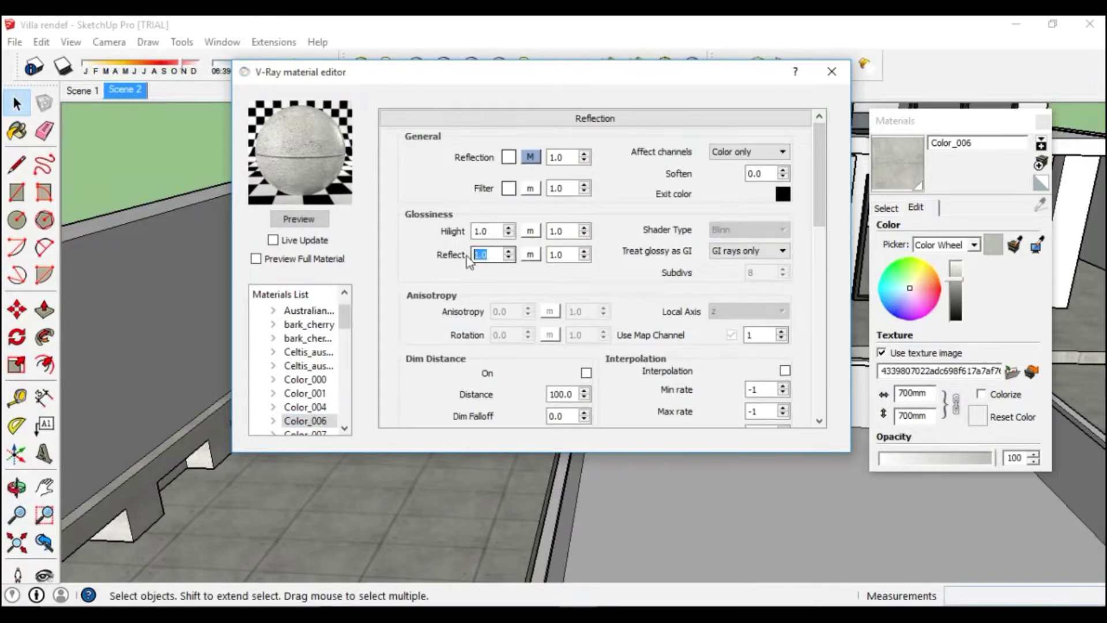
{"action": "type", "text": "0.89"}
{"action": "key", "text": "Return"}
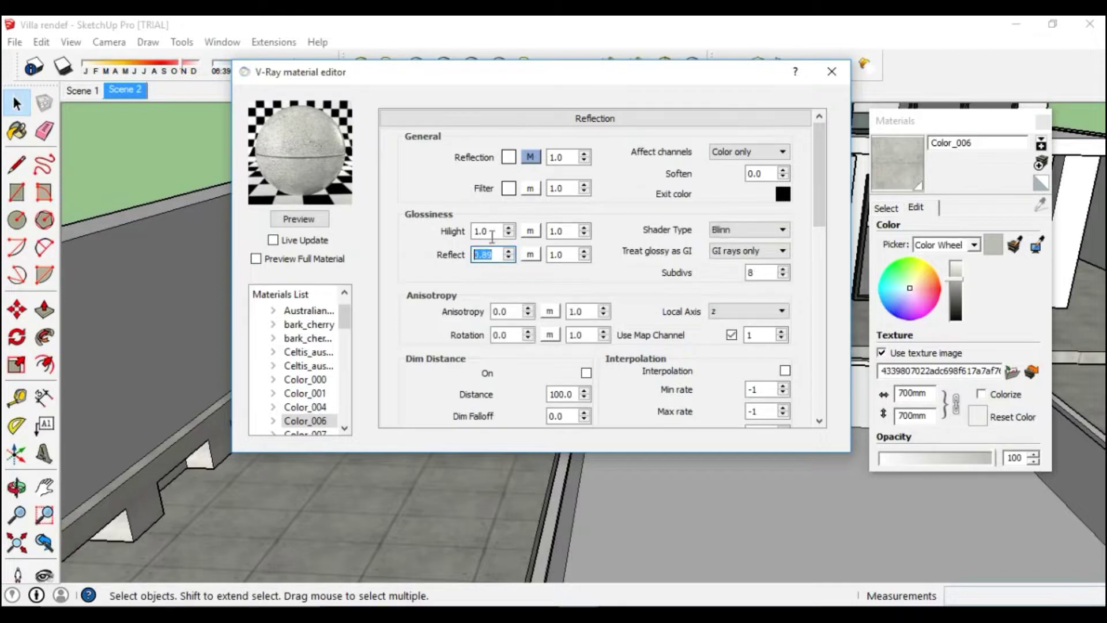
{"action": "type", "text": "0.5"}
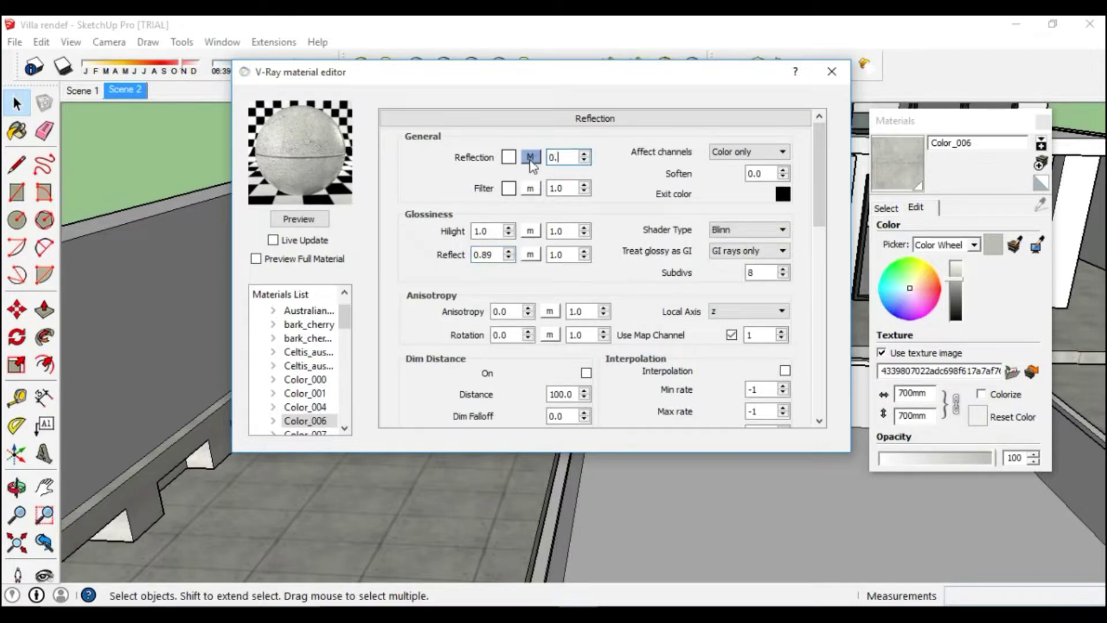
{"action": "key", "text": "Return"}
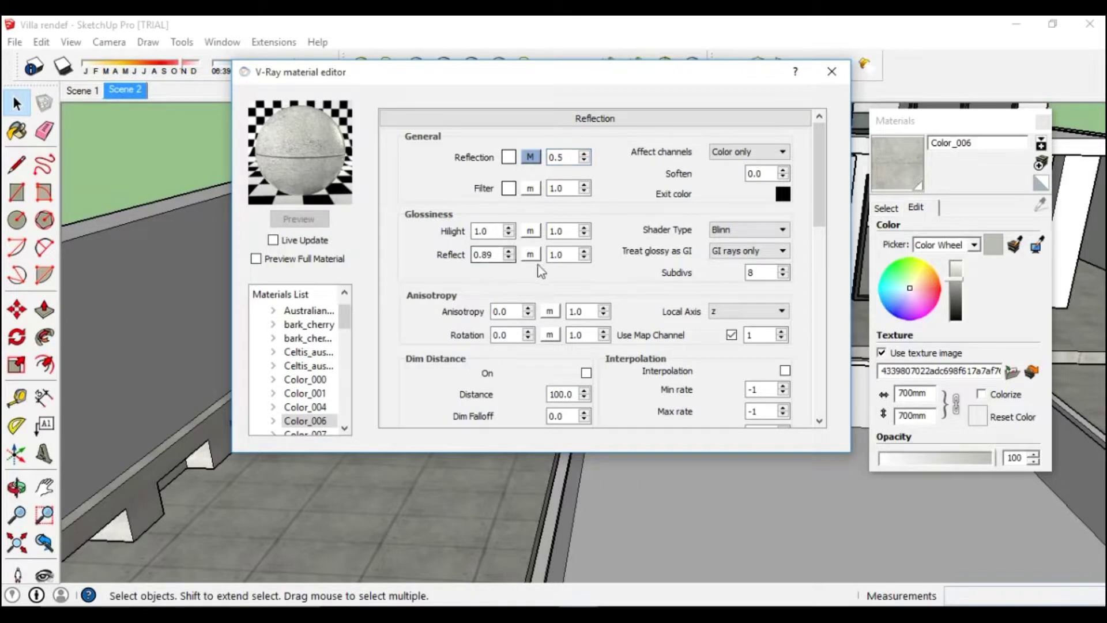
{"action": "left_click", "coordinate": [840, 81]}
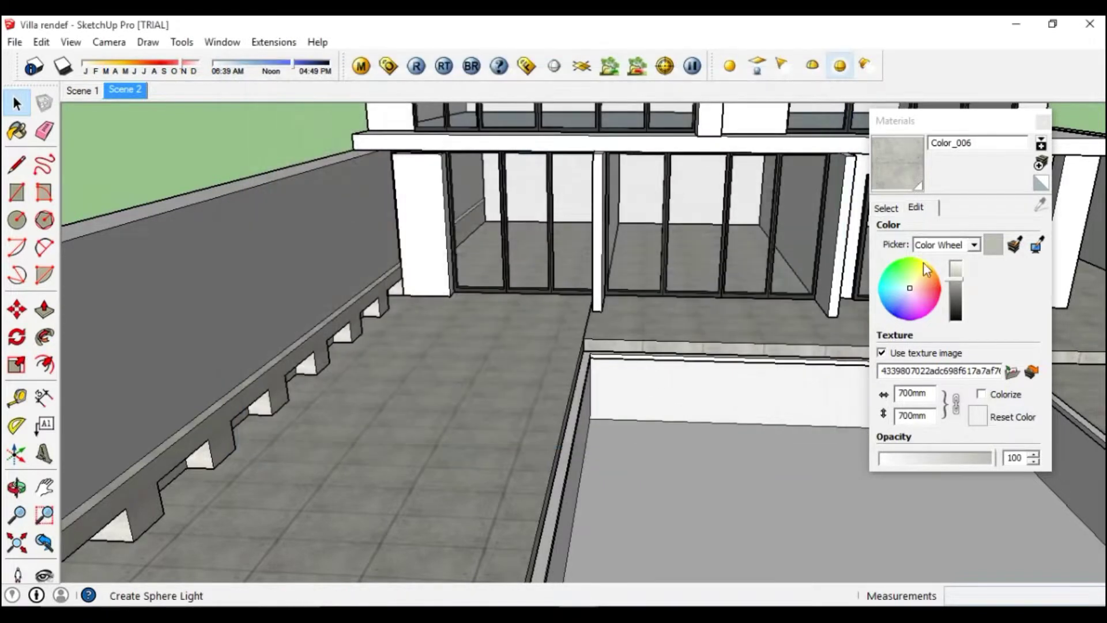
{"action": "left_click", "coordinate": [886, 208]}
{"action": "left_click", "coordinate": [1021, 264]}
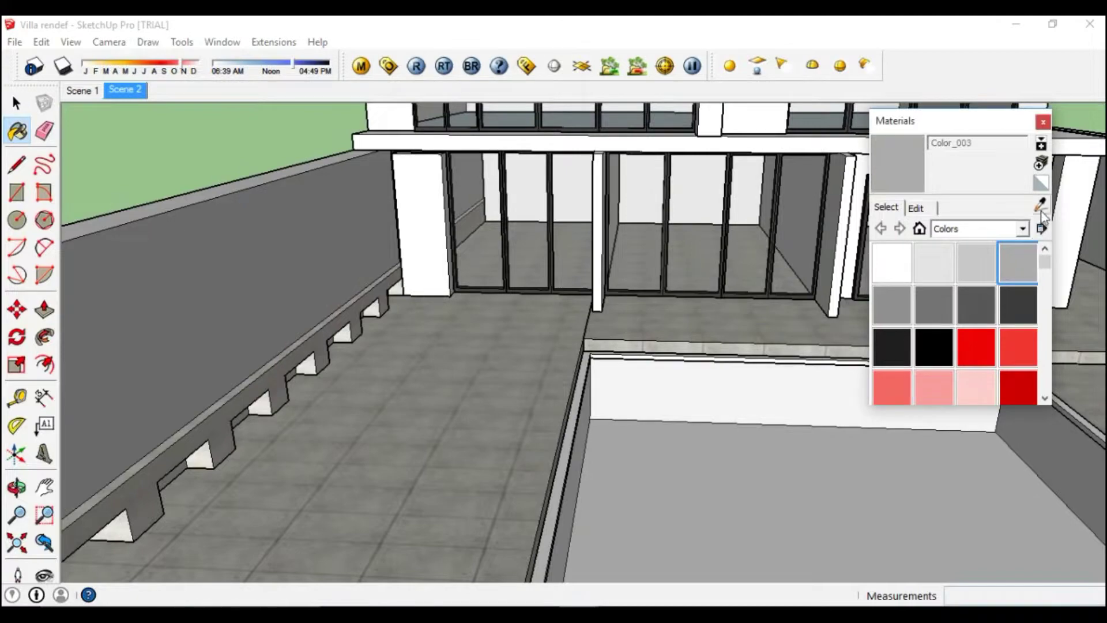
Sample the wall's Color_004 material and load the beige stone image as its TexBitmap diffuse map.
{"action": "mouse_move", "coordinate": [444, 396]}
{"action": "middle_mouse_down"}
{"action": "mouse_move", "coordinate": [598, 396]}
{"action": "mouse_move", "coordinate": [421, 432]}
{"action": "mouse_move", "coordinate": [488, 439]}
{"action": "mouse_move", "coordinate": [462, 410]}
{"action": "middle_mouse_up"}
{"action": "key", "text": "alt"}
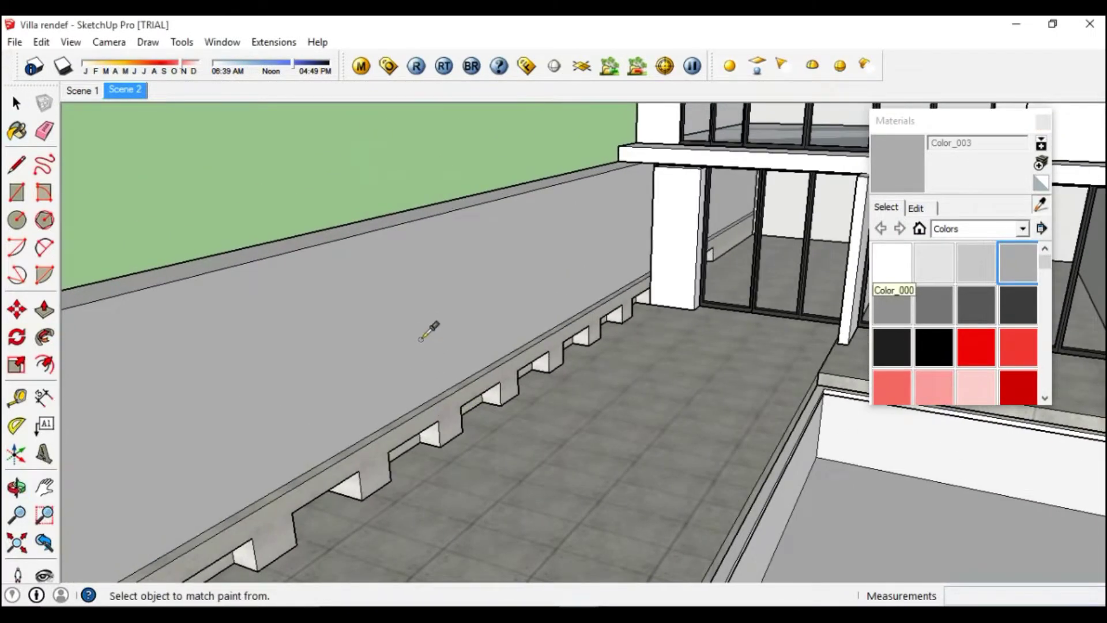
{"action": "left_click", "coordinate": [420, 339], "text": "alt"}
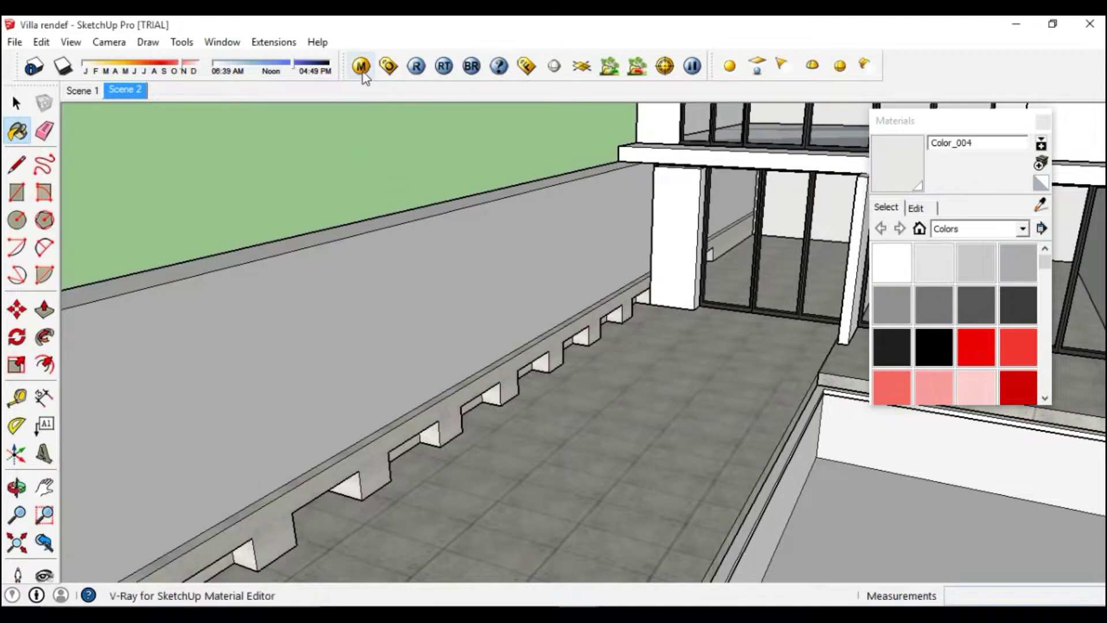
{"action": "left_click", "coordinate": [361, 68]}
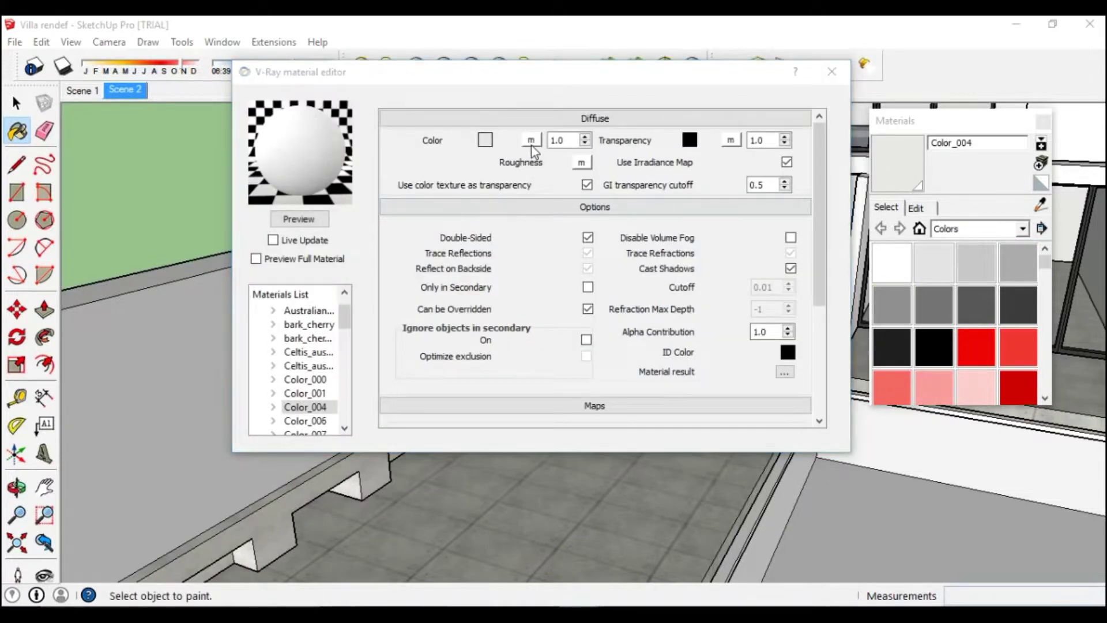
{"action": "left_click", "coordinate": [531, 141]}
{"action": "left_click", "coordinate": [330, 333]}
{"action": "left_click", "coordinate": [284, 388]}
{"action": "left_click_drag", "start_coordinate": [811, 173], "coordinate": [813, 302]}
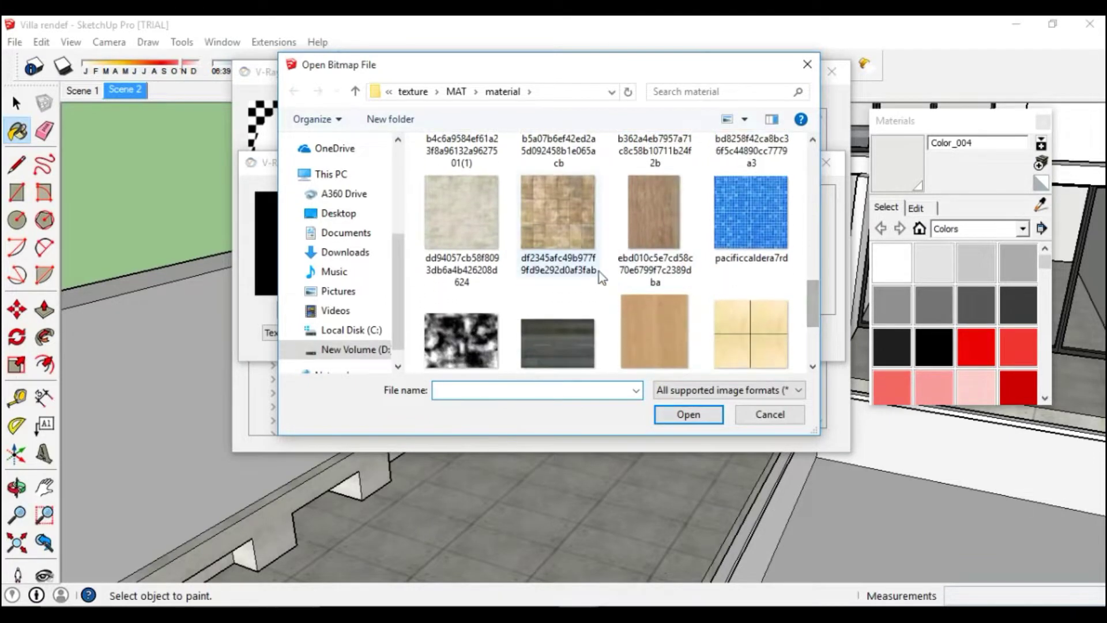
{"action": "left_click", "coordinate": [582, 277]}
{"action": "left_click", "coordinate": [672, 415]}
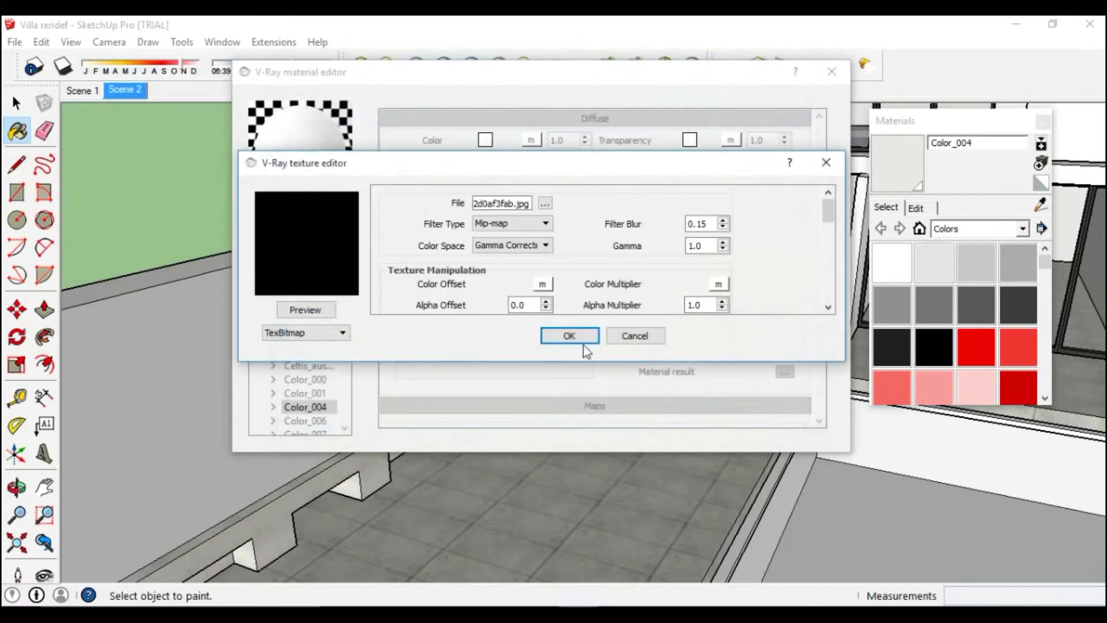
{"action": "left_click", "coordinate": [571, 336]}
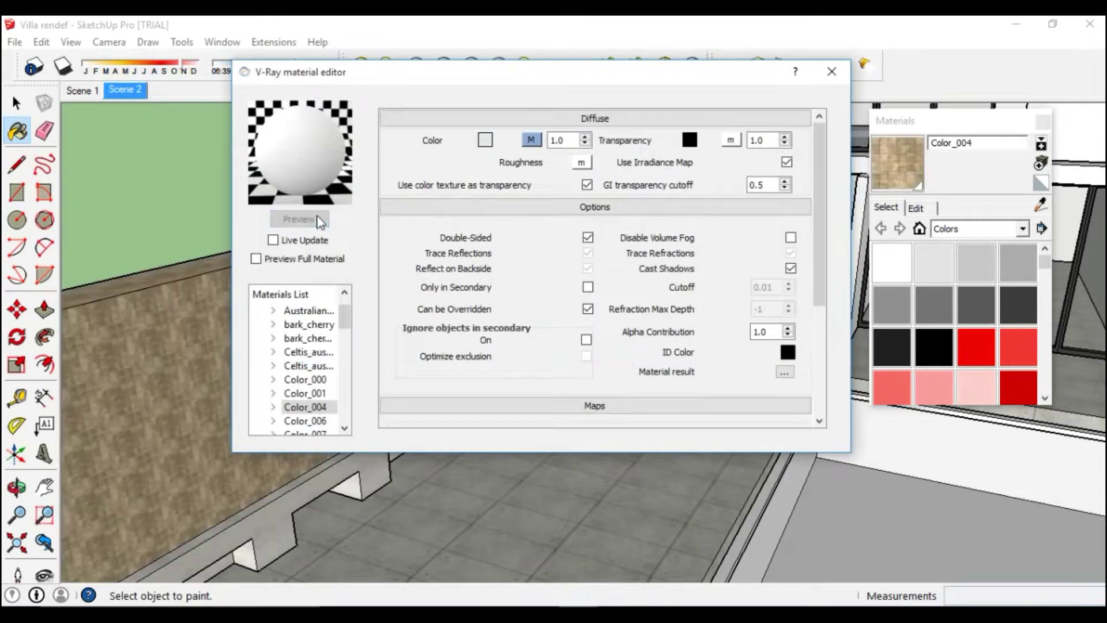
{"action": "left_click", "coordinate": [318, 218]}
Add a -0.9 bump map from the same beige stone image, preview it, and close the editor.
{"action": "left_click_drag", "start_coordinate": [814, 226], "coordinate": [817, 296]}
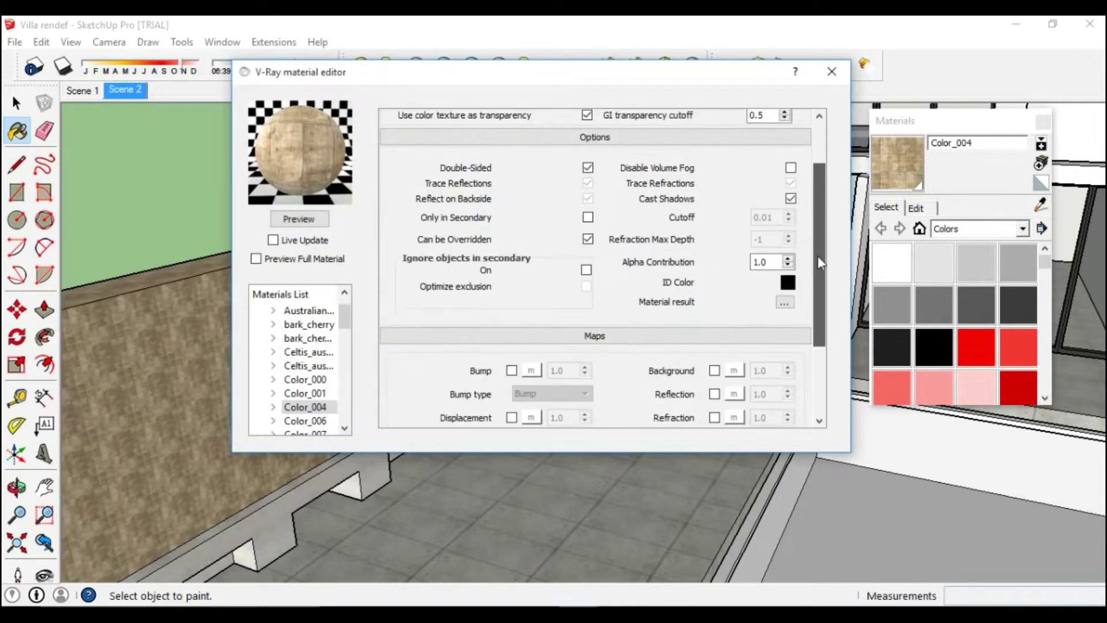
{"action": "left_click", "coordinate": [512, 299]}
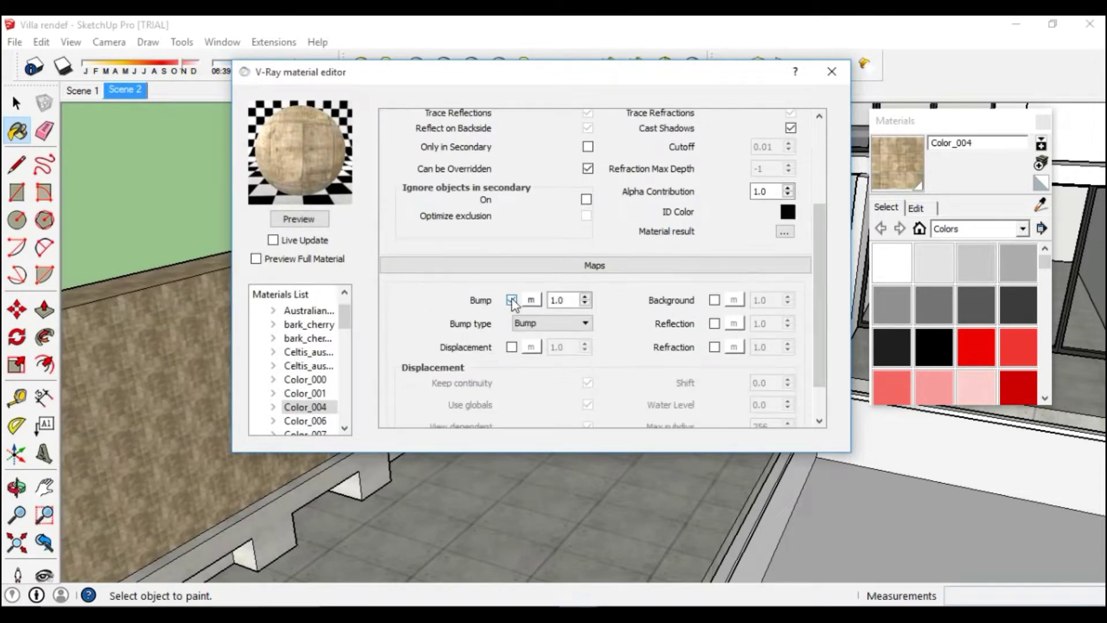
{"action": "left_click", "coordinate": [531, 300]}
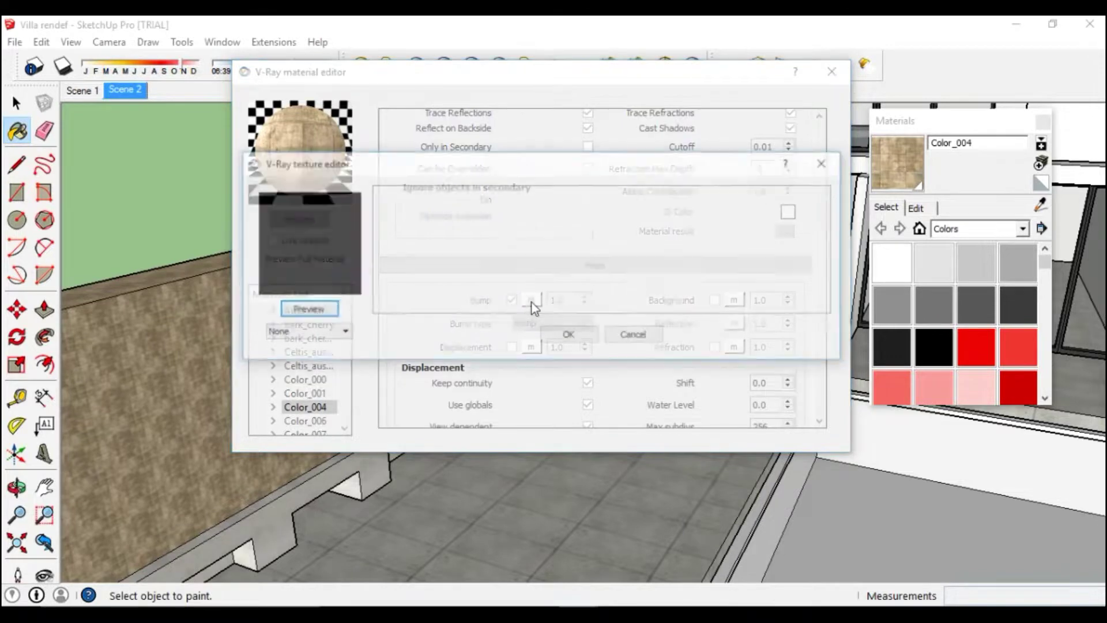
{"action": "left_click", "coordinate": [337, 332]}
{"action": "left_click", "coordinate": [299, 386]}
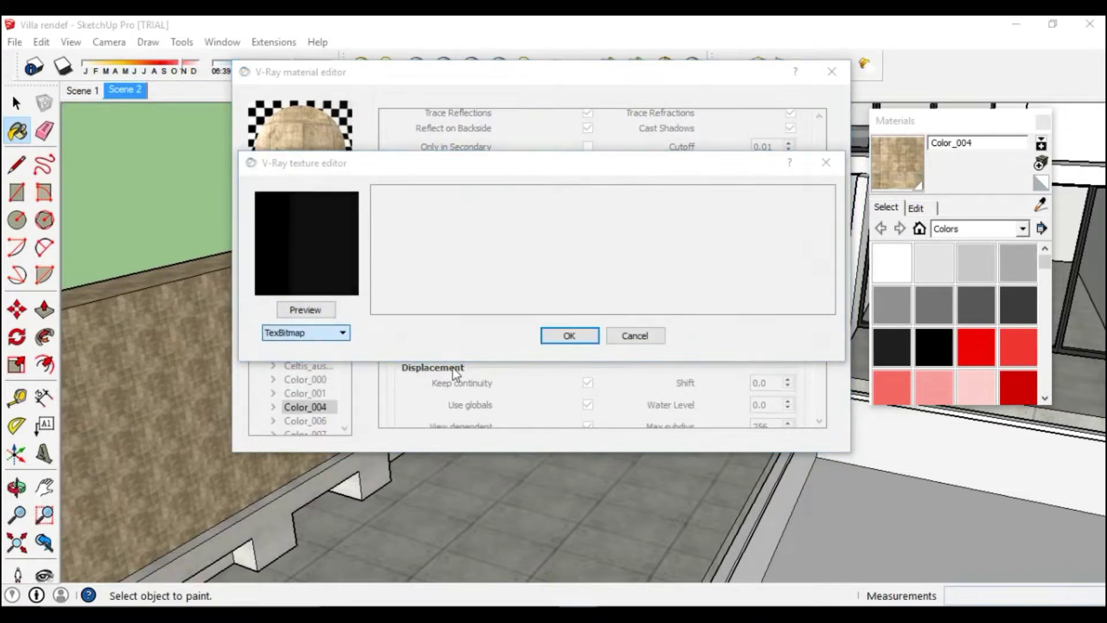
{"action": "left_click_drag", "start_coordinate": [809, 184], "coordinate": [810, 309]}
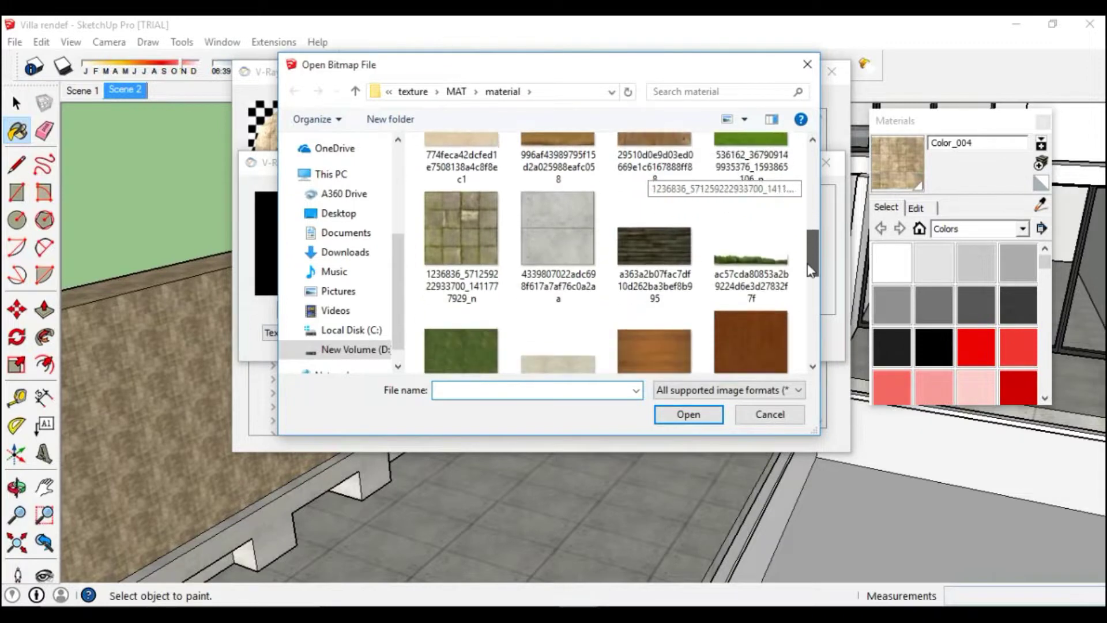
{"action": "left_click", "coordinate": [558, 275]}
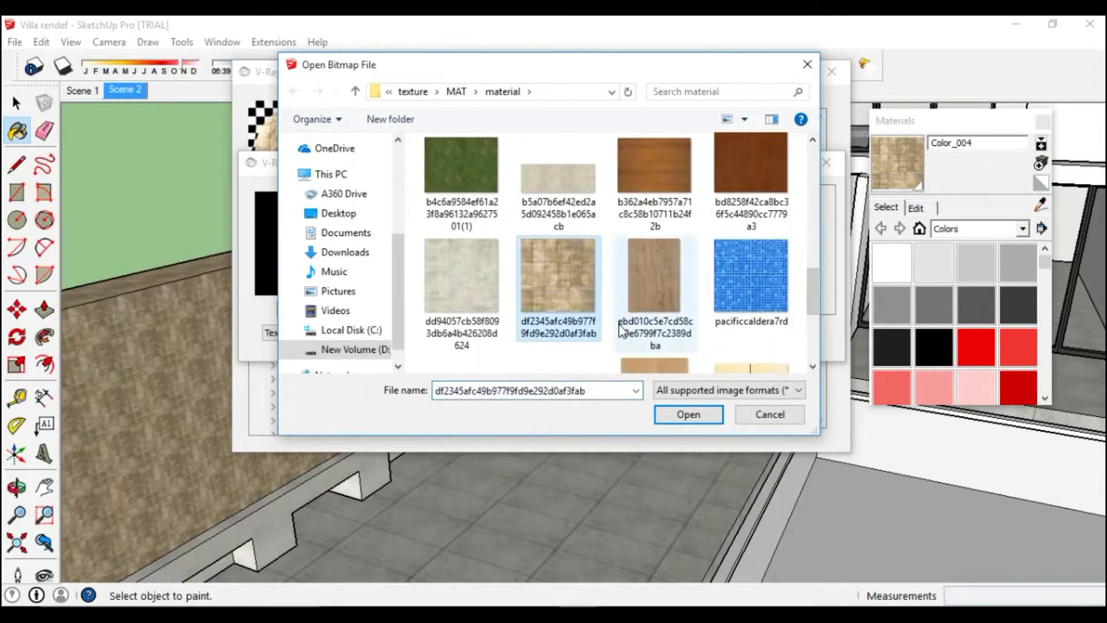
{"action": "left_click", "coordinate": [694, 415]}
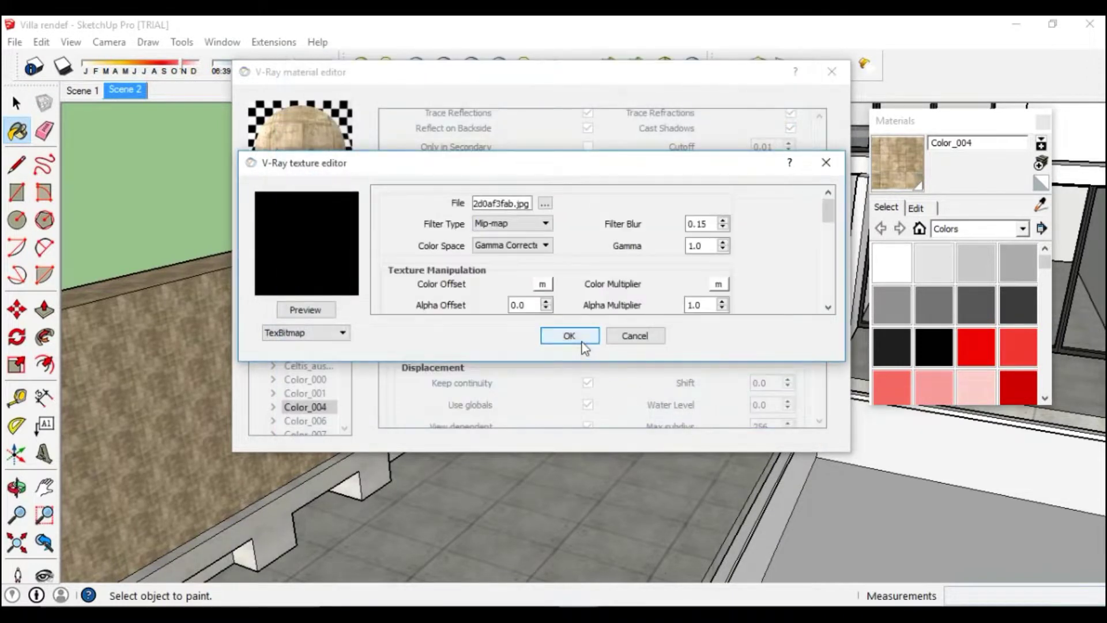
{"action": "left_click", "coordinate": [582, 342]}
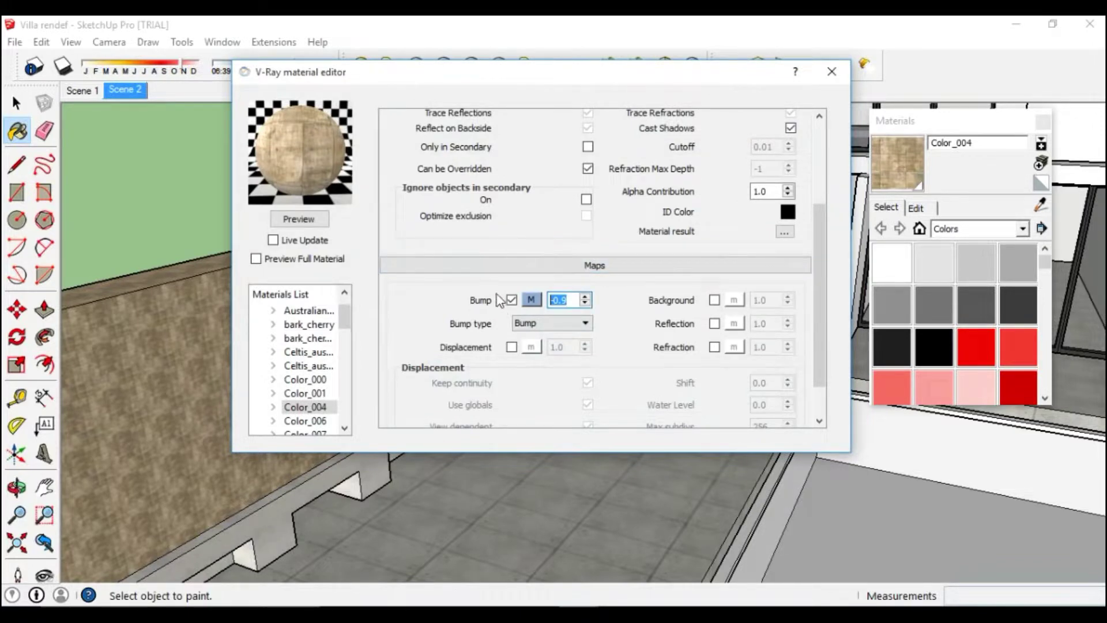
{"action": "left_click", "coordinate": [323, 219]}
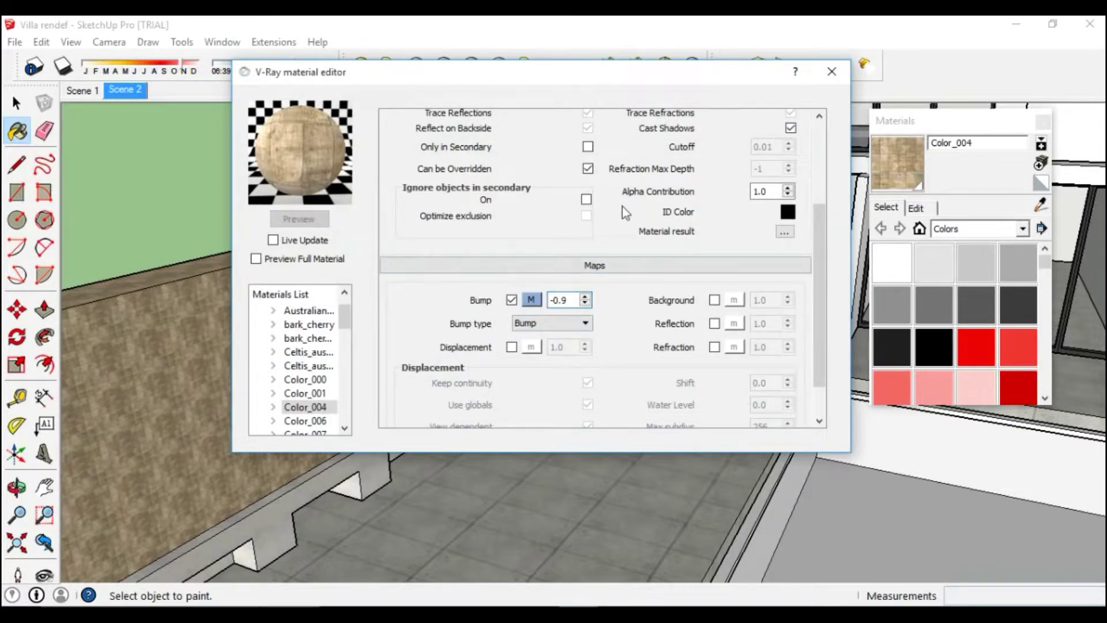
{"action": "left_click", "coordinate": [831, 71]}
{"action": "mouse_move", "coordinate": [540, 274]}
{"action": "middle_mouse_down"}
{"action": "mouse_move", "coordinate": [526, 279]}
{"action": "mouse_move", "coordinate": [572, 295]}
{"action": "mouse_move", "coordinate": [736, 273]}
{"action": "middle_mouse_up"}
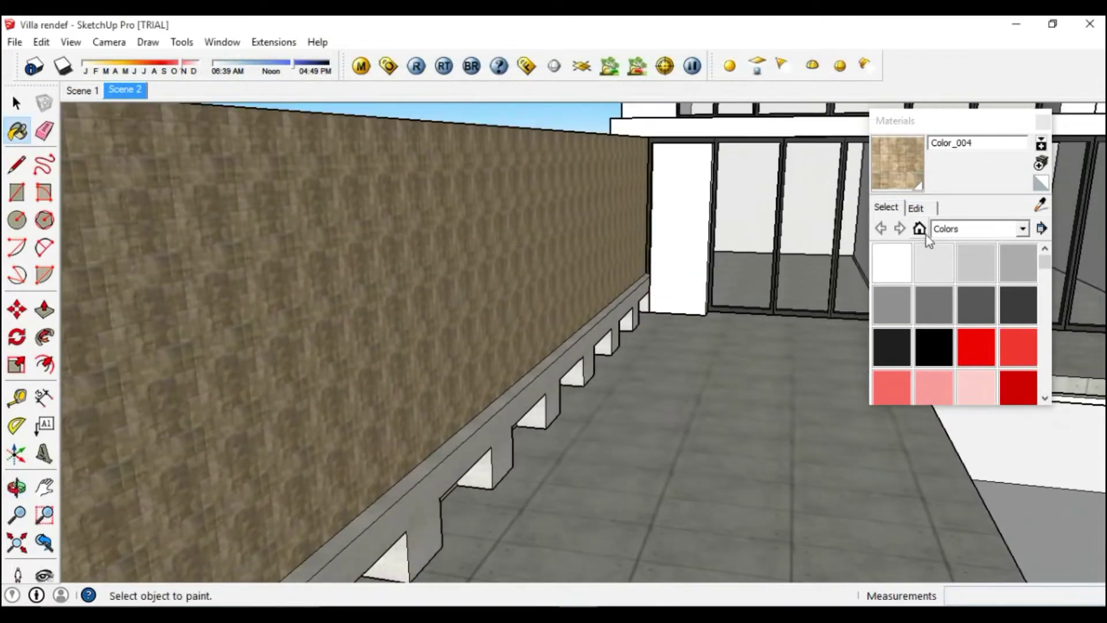
Open the wall material's Edit settings and enter a new texture width.
{"action": "left_click", "coordinate": [915, 207]}
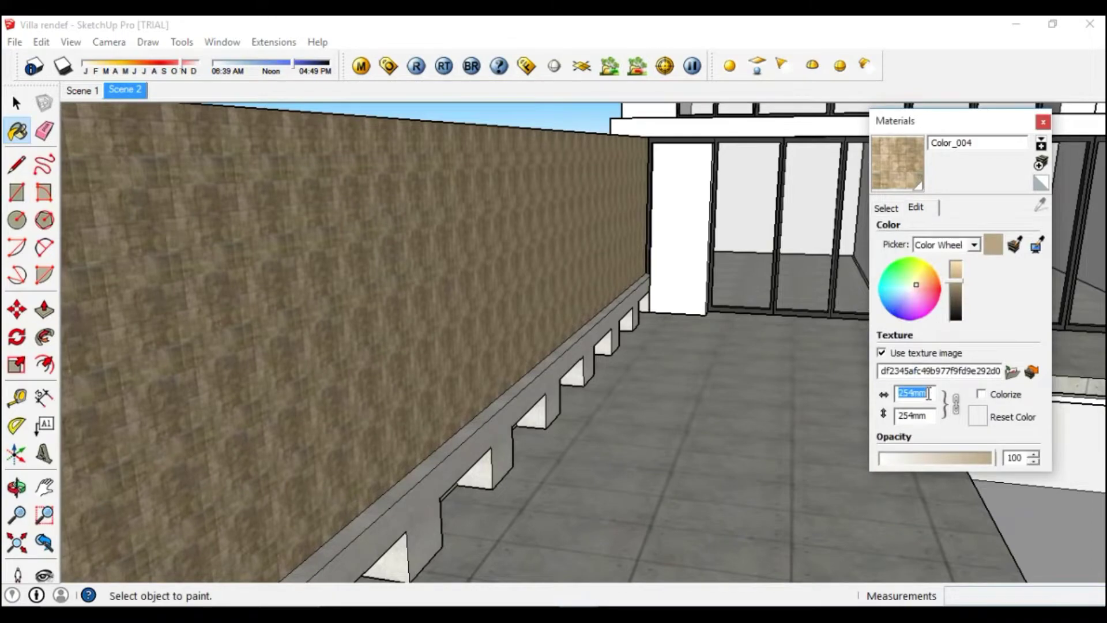
{"action": "type", "text": "1"}
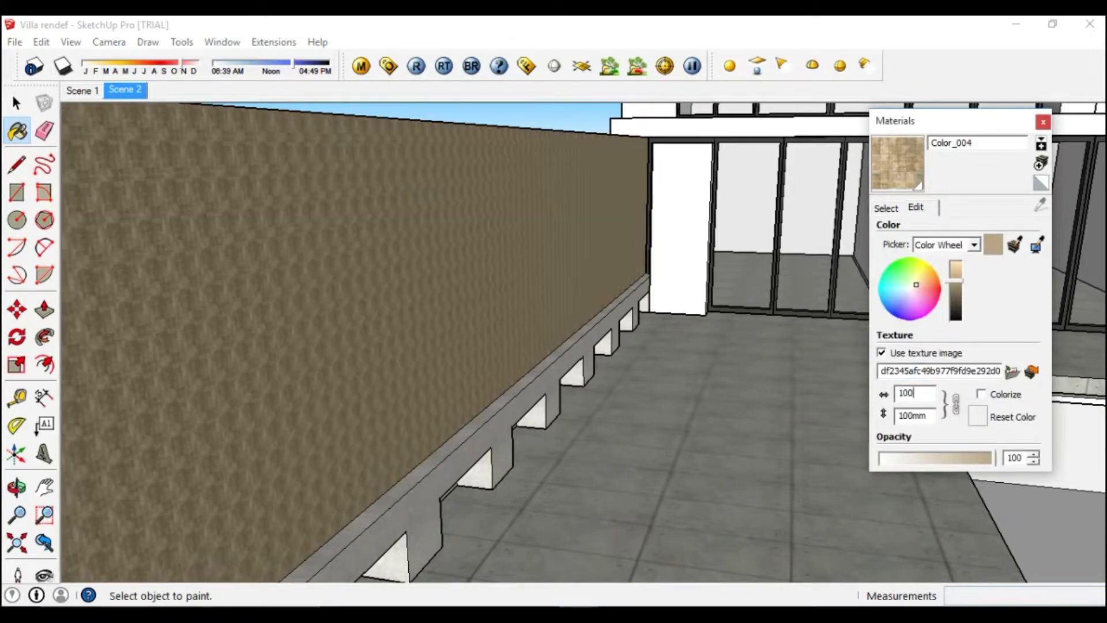
{"action": "type", "text": "0"}
{"action": "key", "text": "Return"}
{"action": "mouse_move", "coordinate": [684, 388]}
{"action": "middle_mouse_down"}
{"action": "mouse_move", "coordinate": [467, 402]}
{"action": "mouse_move", "coordinate": [464, 432]}
{"action": "mouse_move", "coordinate": [582, 398]}
{"action": "mouse_move", "coordinate": [452, 437]}
{"action": "mouse_move", "coordinate": [464, 427]}
{"action": "middle_mouse_up"}
{"action": "key", "text": "space"}
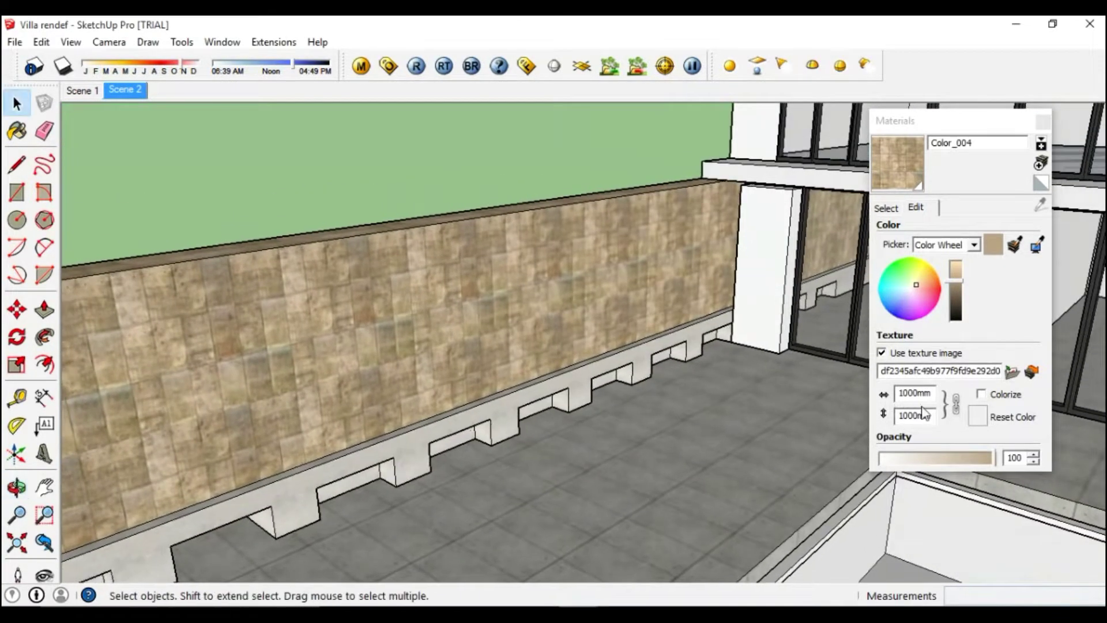
Set the wall texture width to 1200 mm and orbit to inspect the larger stone tiles.
{"action": "double_click", "coordinate": [926, 392]}
{"action": "type", "text": "200"}
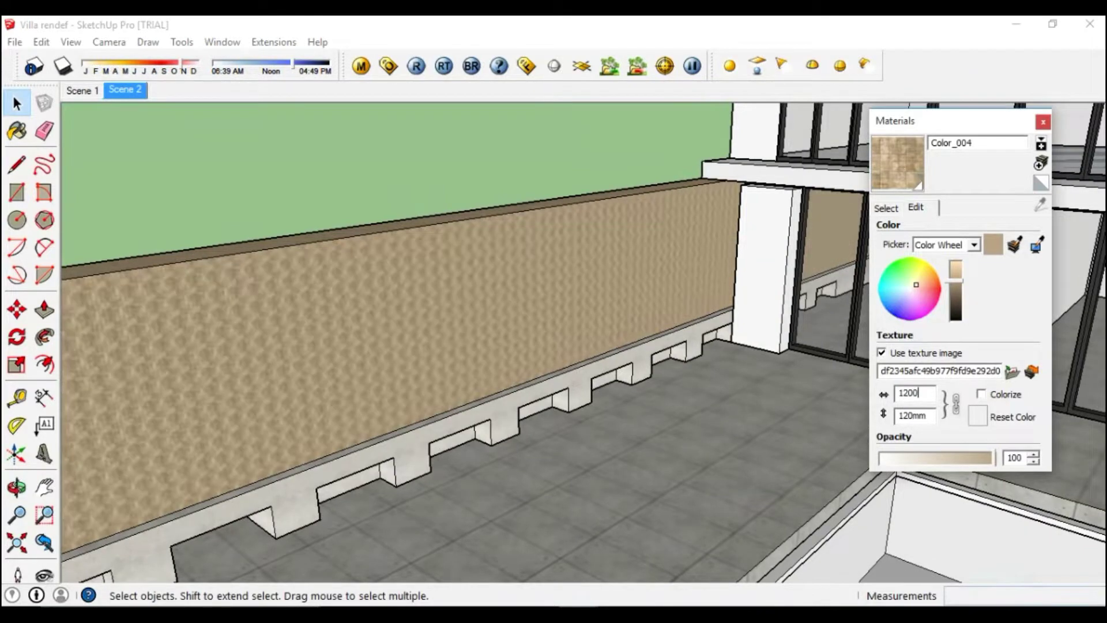
{"action": "key", "text": "Return"}
{"action": "mouse_move", "coordinate": [795, 386]}
{"action": "middle_mouse_down"}
{"action": "mouse_move", "coordinate": [579, 377]}
{"action": "mouse_move", "coordinate": [634, 380]}
{"action": "middle_mouse_up"}
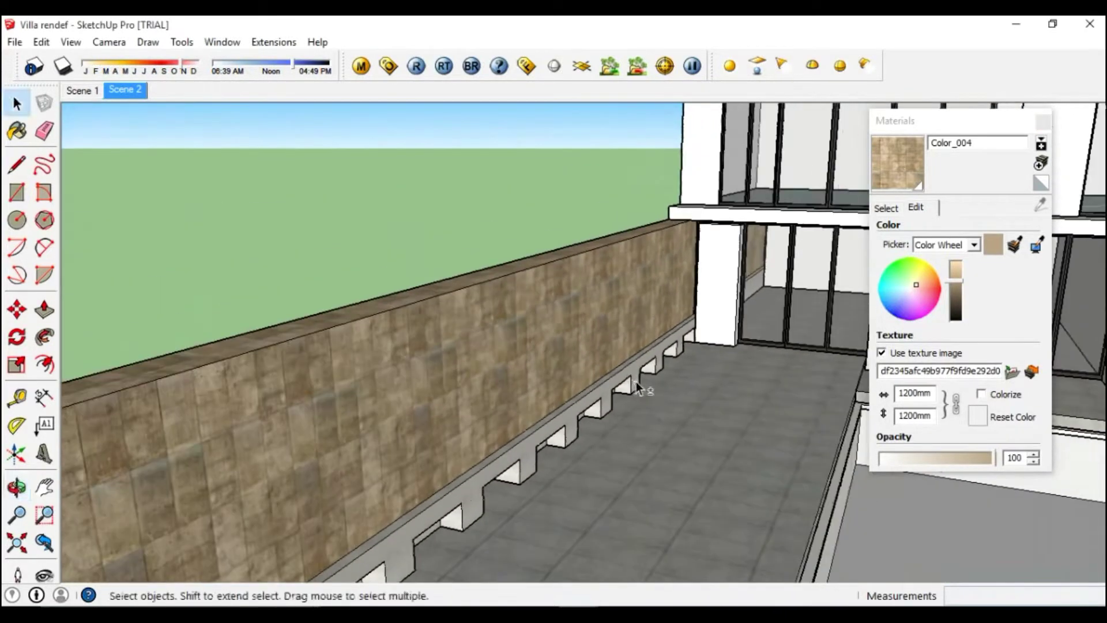
{"action": "scroll", "coordinate": [651, 384], "scroll_direction": "up", "scroll_amount": 3}
{"action": "scroll", "coordinate": [651, 383], "scroll_direction": "down", "scroll_amount": 3}
{"action": "middle_click_drag", "start_coordinate": [495, 375], "coordinate": [509, 387]}
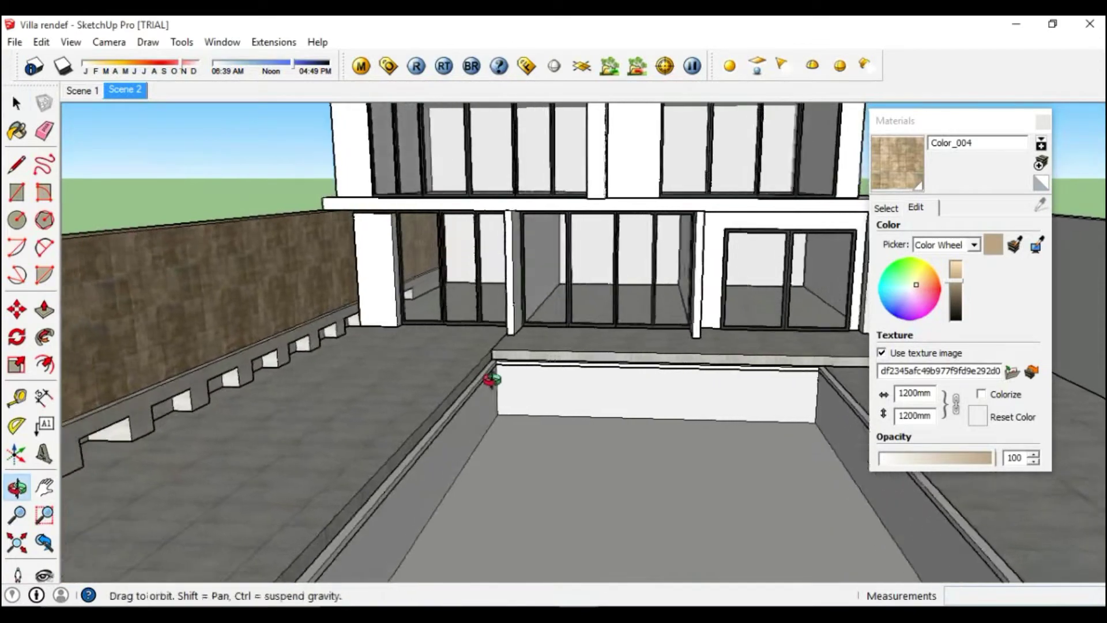
{"action": "left_click", "coordinate": [894, 213]}
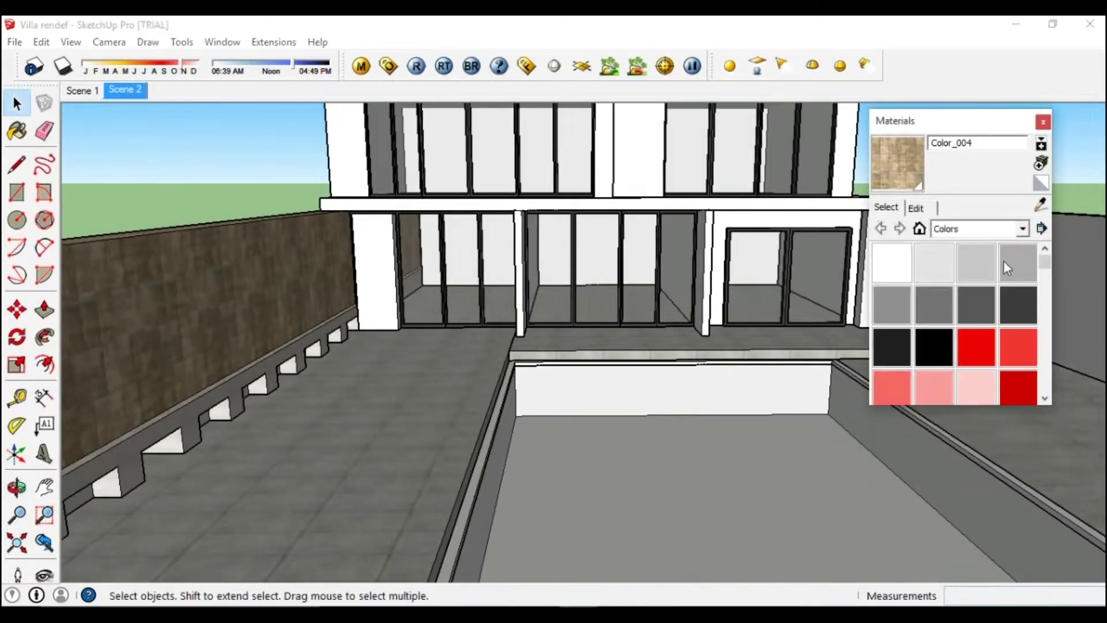
Sample Color_A10 from the roof and give its V-Ray diffuse a pale stone bitmap texture.
{"action": "scroll", "coordinate": [536, 375], "scroll_direction": "down", "scroll_amount": 5}
{"action": "mouse_move", "coordinate": [536, 375]}
{"action": "middle_mouse_down"}
{"action": "mouse_move", "coordinate": [541, 412]}
{"action": "mouse_move", "coordinate": [717, 358]}
{"action": "mouse_move", "coordinate": [703, 369]}
{"action": "middle_mouse_up"}
{"action": "left_click", "coordinate": [582, 243]}
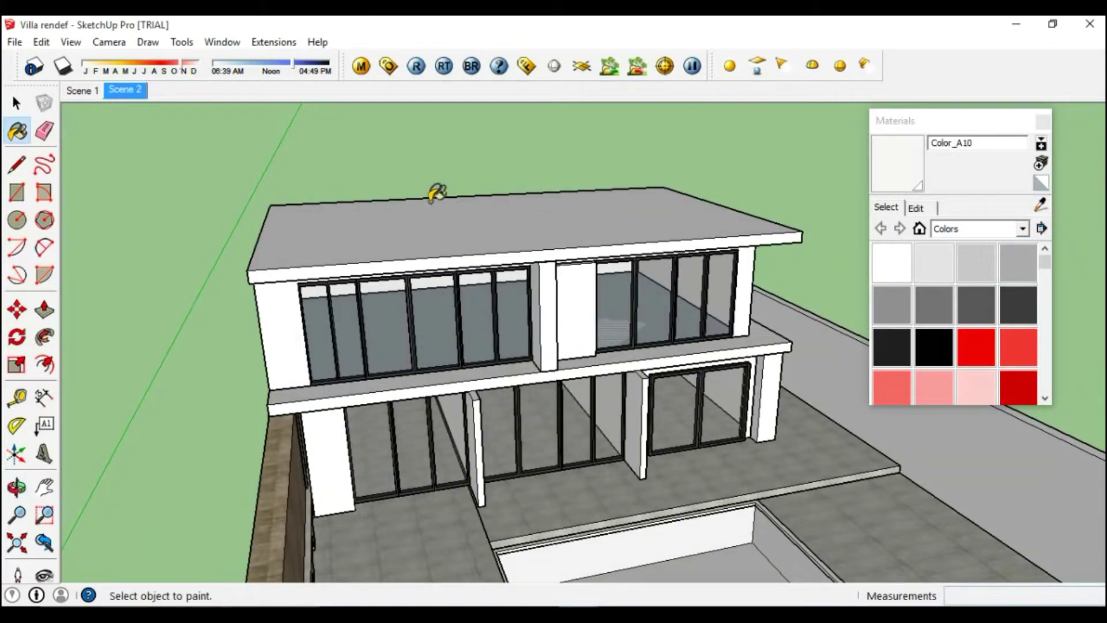
{"action": "left_click", "coordinate": [361, 66]}
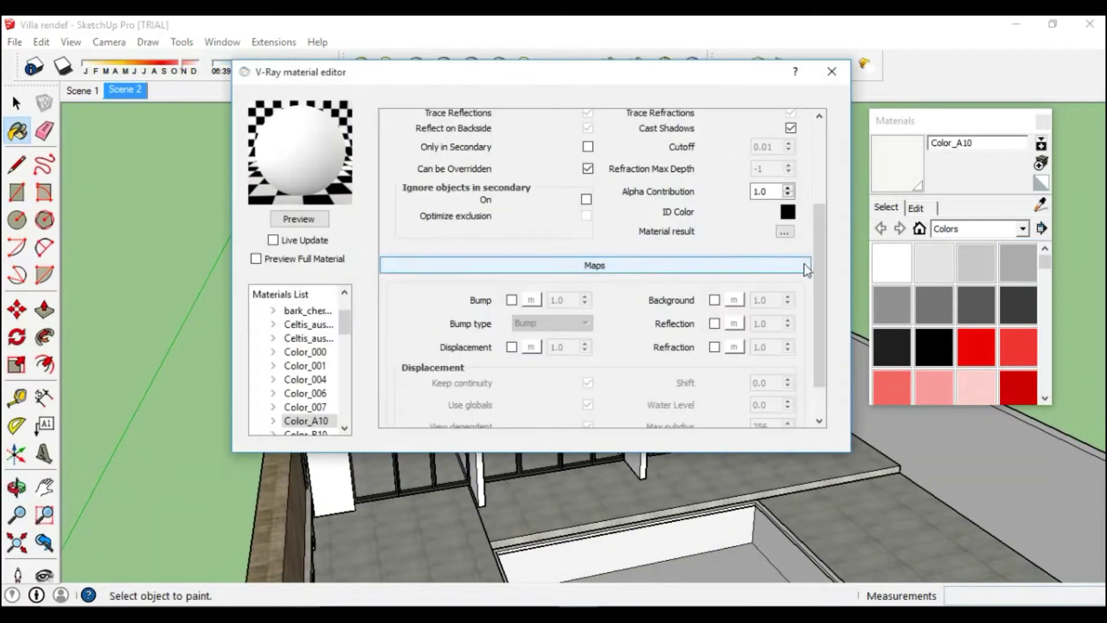
{"action": "left_click_drag", "start_coordinate": [821, 266], "coordinate": [818, 164]}
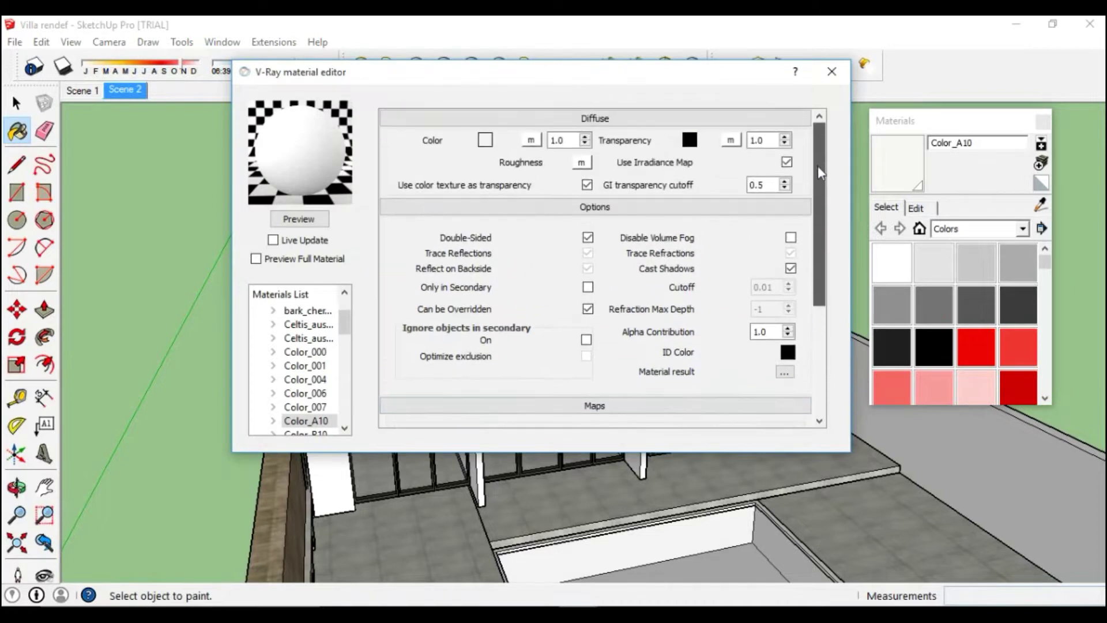
{"action": "left_click", "coordinate": [530, 141]}
{"action": "left_click", "coordinate": [345, 333]}
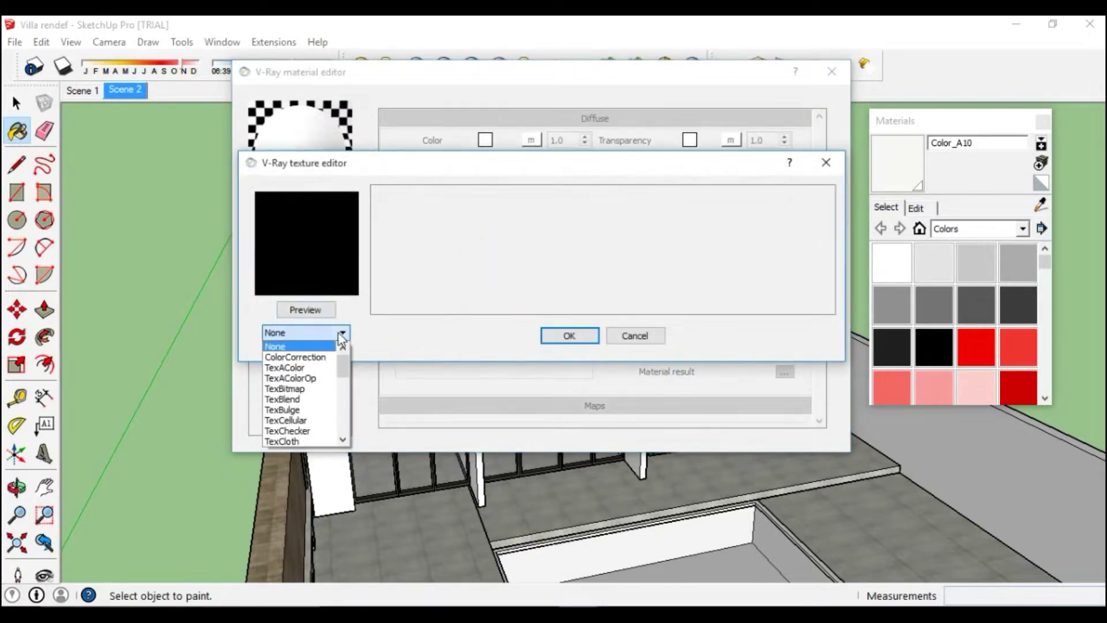
{"action": "left_click", "coordinate": [298, 388]}
{"action": "left_click_drag", "start_coordinate": [814, 181], "coordinate": [813, 320]}
{"action": "left_click", "coordinate": [461, 189]}
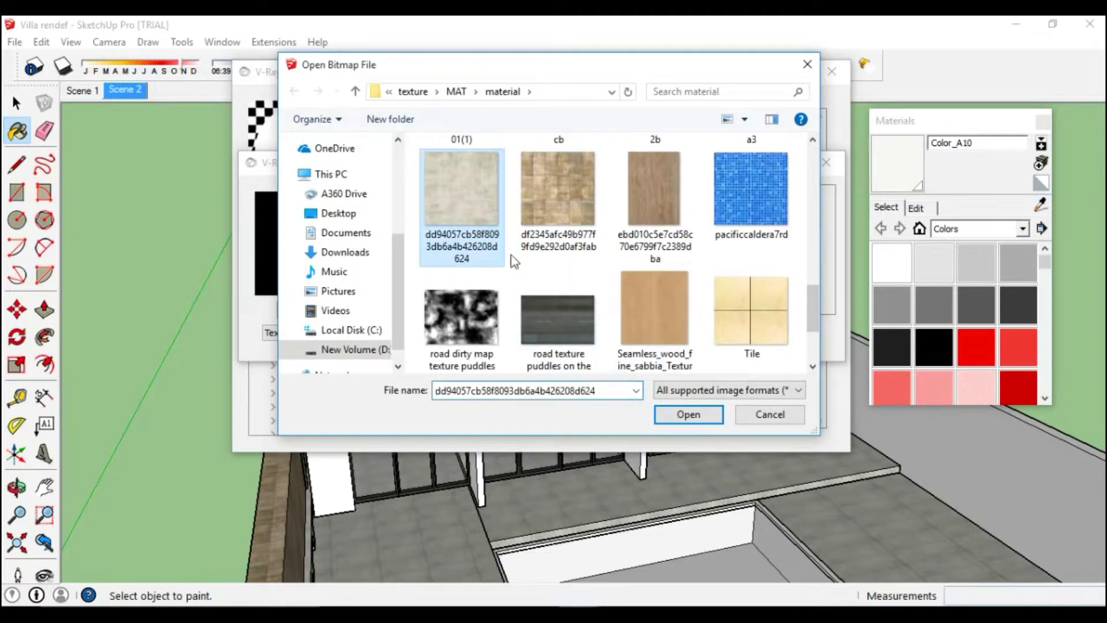
{"action": "left_click", "coordinate": [687, 414]}
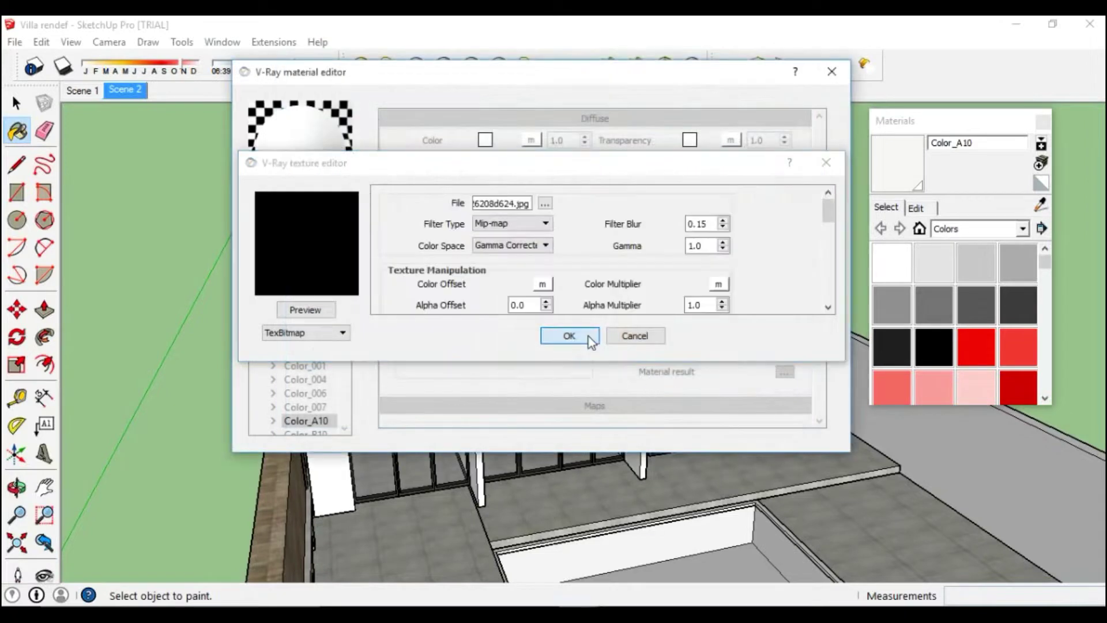
{"action": "left_click", "coordinate": [588, 336]}
{"action": "left_click", "coordinate": [323, 222]}
Enable Color_A10's bump using the same pale stone bitmap, then close the V-Ray editor.
{"action": "left_click_drag", "start_coordinate": [817, 244], "coordinate": [825, 363]}
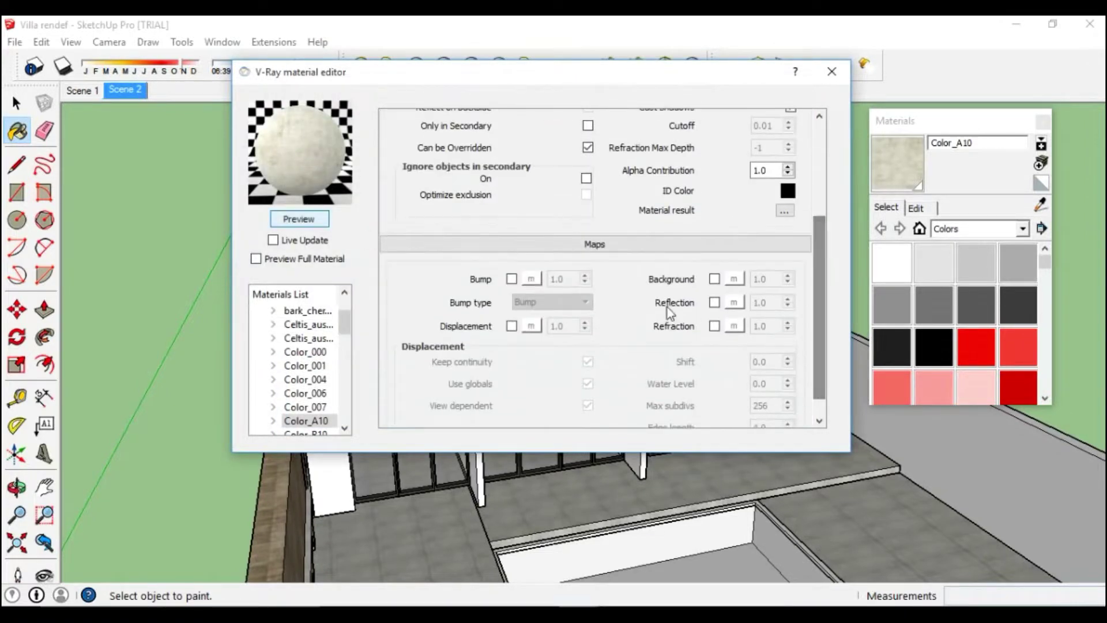
{"action": "left_click", "coordinate": [512, 281]}
{"action": "left_click", "coordinate": [533, 280]}
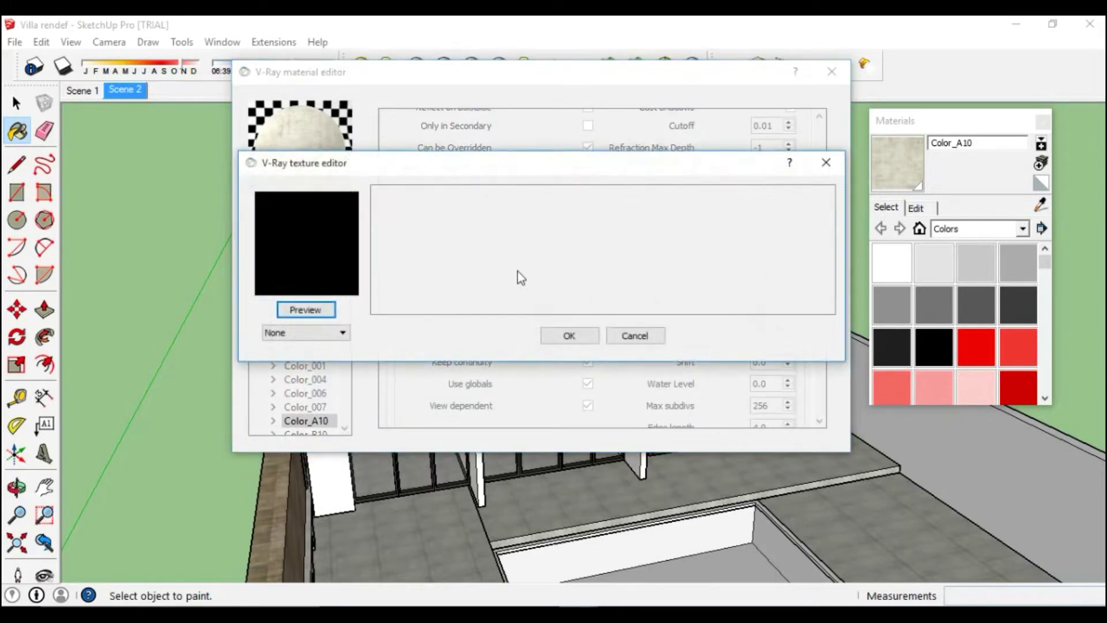
{"action": "left_click", "coordinate": [342, 333]}
{"action": "left_click", "coordinate": [292, 386]}
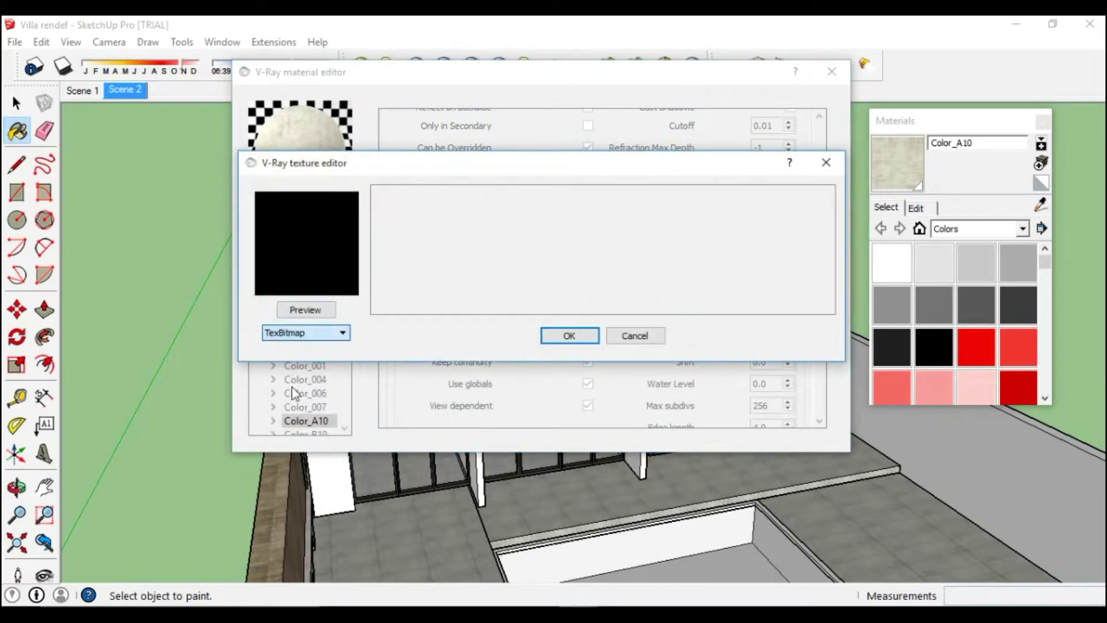
{"action": "left_click_drag", "start_coordinate": [817, 190], "coordinate": [816, 302]}
{"action": "left_click", "coordinate": [461, 282]}
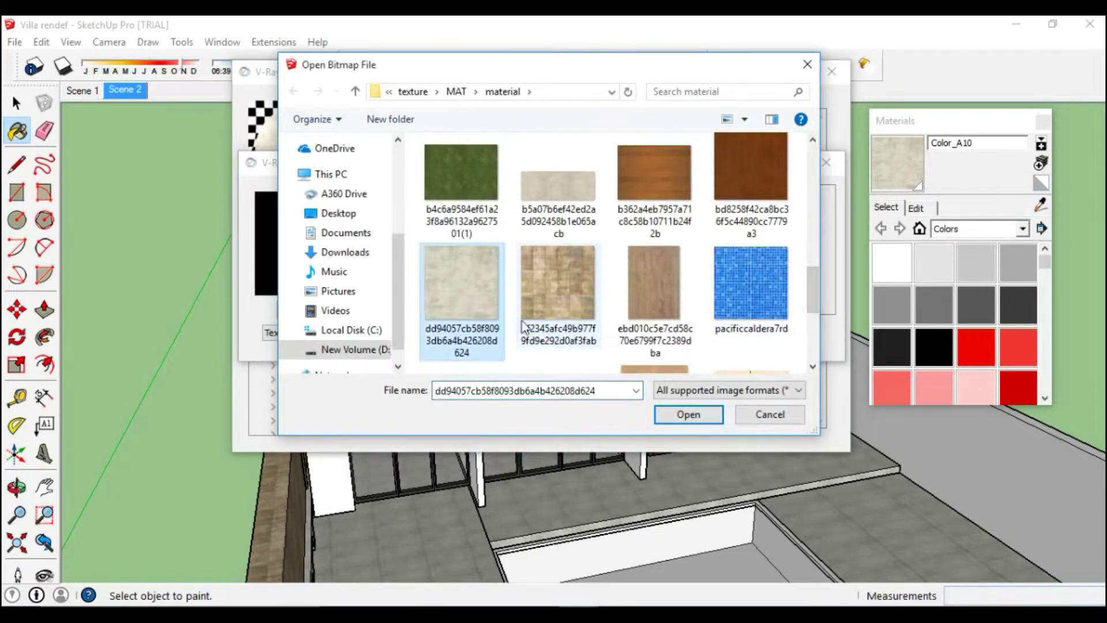
{"action": "left_click", "coordinate": [711, 412]}
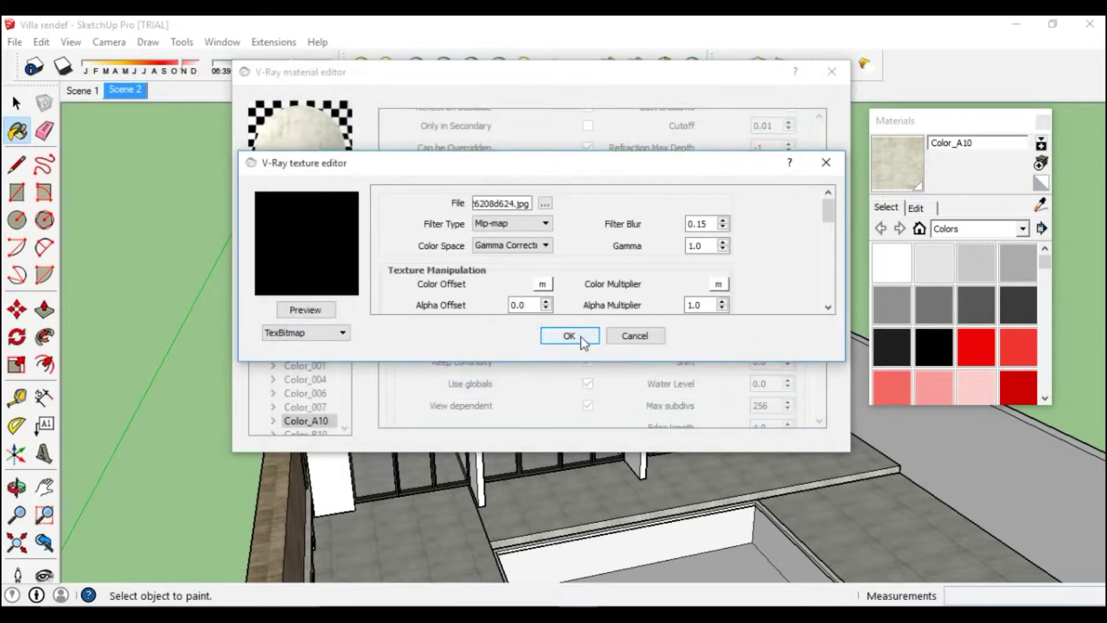
{"action": "left_click", "coordinate": [581, 338]}
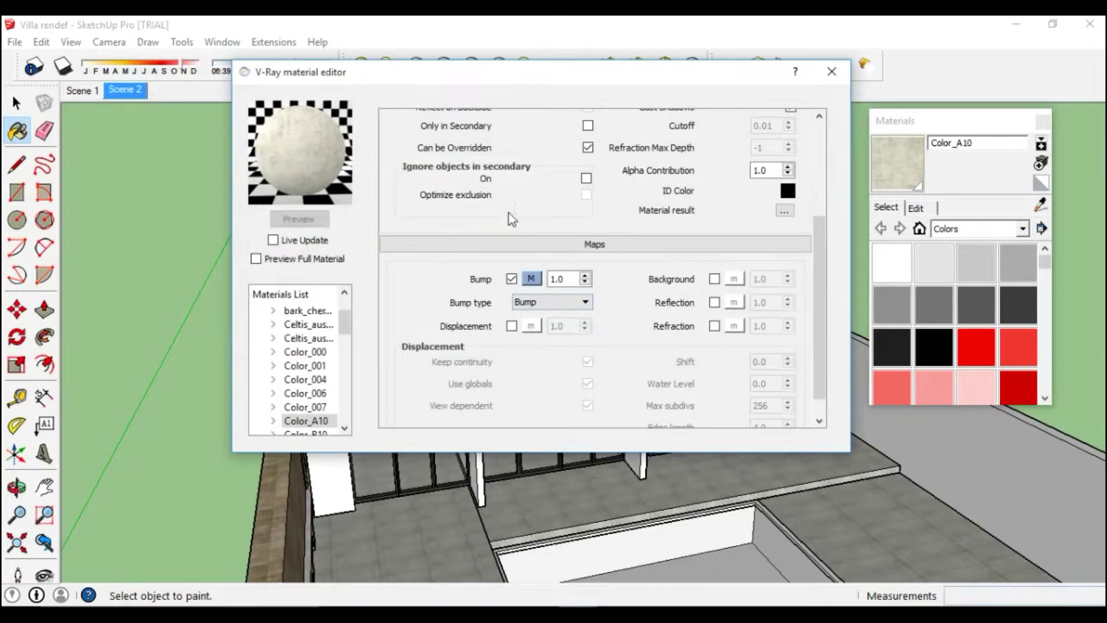
{"action": "left_click", "coordinate": [832, 81]}
Scale the Color_A10 slab texture to a 2000 mm width.
{"action": "mouse_move", "coordinate": [601, 272]}
{"action": "middle_mouse_down"}
{"action": "mouse_move", "coordinate": [526, 388]}
{"action": "mouse_move", "coordinate": [505, 348]}
{"action": "mouse_move", "coordinate": [562, 323]}
{"action": "middle_mouse_up"}
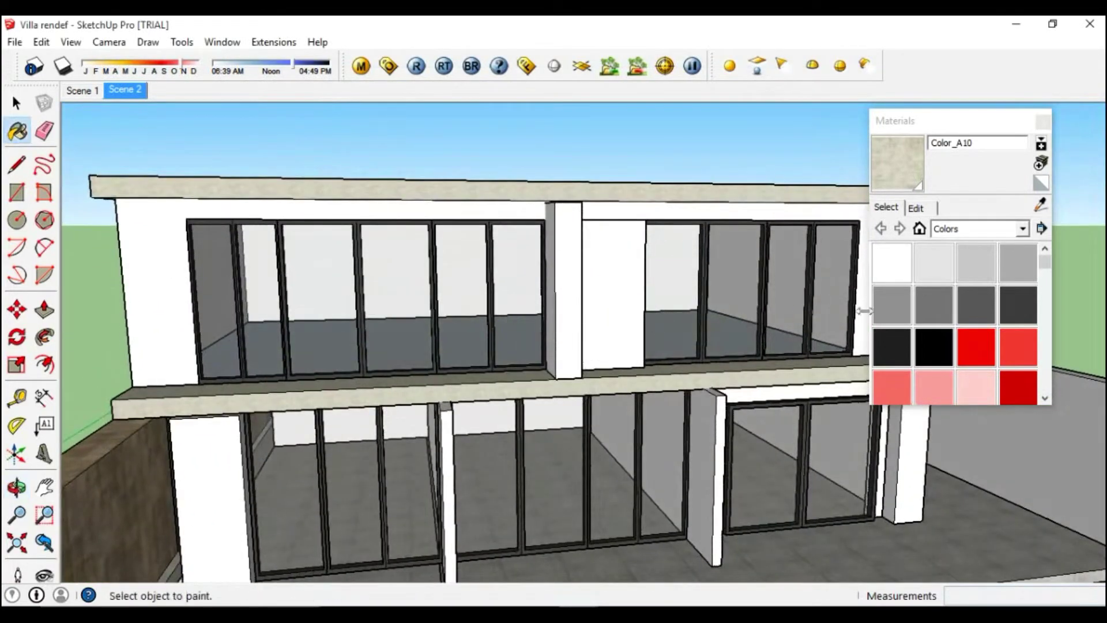
{"action": "left_click", "coordinate": [924, 211]}
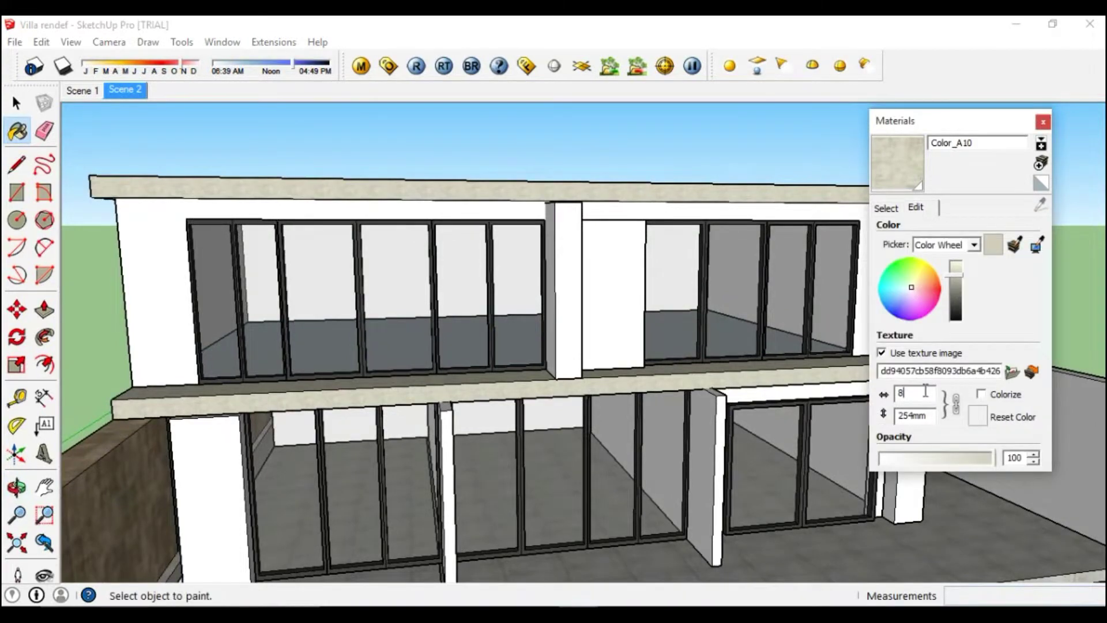
{"action": "mouse_move", "coordinate": [622, 352]}
{"action": "middle_mouse_down"}
{"action": "mouse_move", "coordinate": [754, 452]}
{"action": "mouse_move", "coordinate": [789, 449]}
{"action": "middle_mouse_up"}
{"action": "double_click", "coordinate": [930, 399]}
{"action": "type", "text": "2000"}
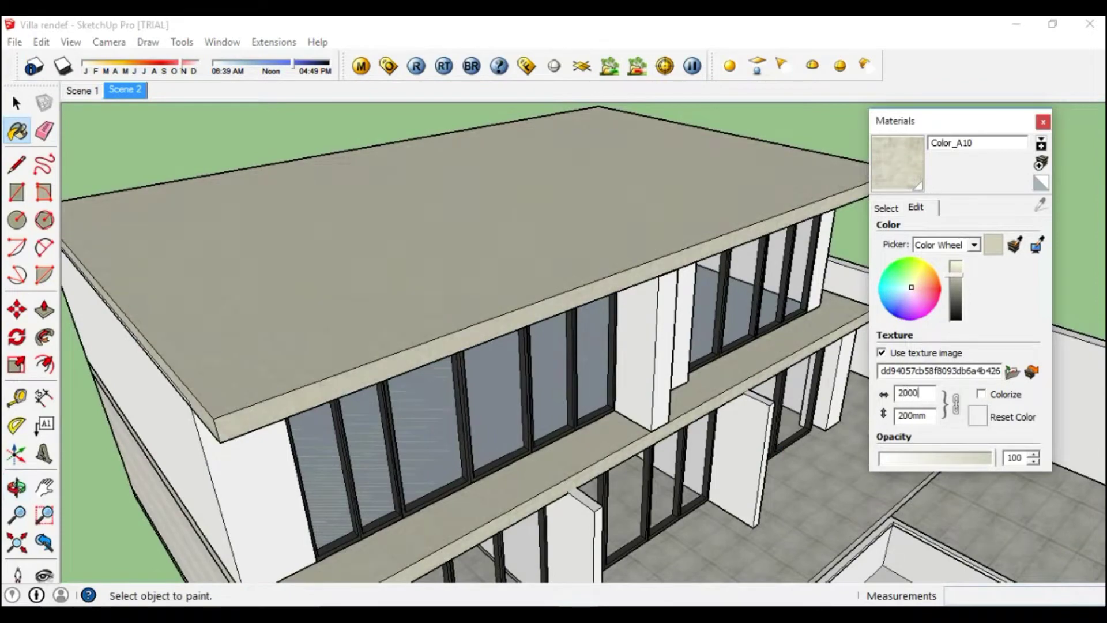
{"action": "key", "text": "Return"}
{"action": "mouse_move", "coordinate": [604, 396]}
{"action": "middle_mouse_down"}
{"action": "mouse_move", "coordinate": [476, 408]}
{"action": "mouse_move", "coordinate": [423, 437]}
{"action": "mouse_move", "coordinate": [490, 351]}
{"action": "mouse_move", "coordinate": [647, 371]}
{"action": "mouse_move", "coordinate": [692, 346]}
{"action": "middle_mouse_up"}
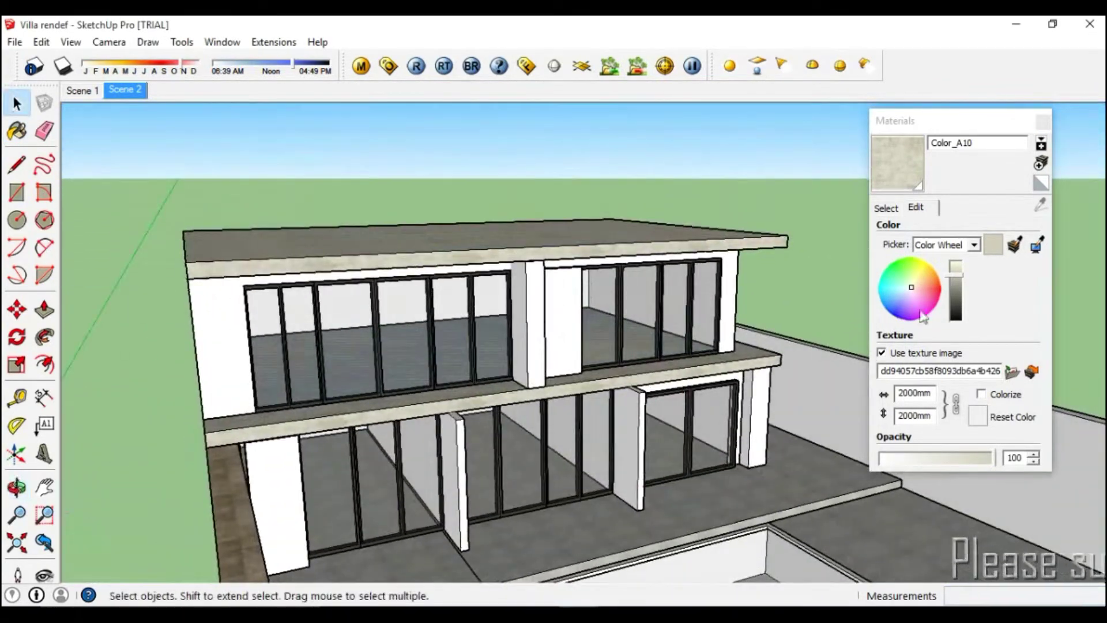
{"action": "left_click", "coordinate": [888, 208]}
{"action": "left_click", "coordinate": [1017, 259]}
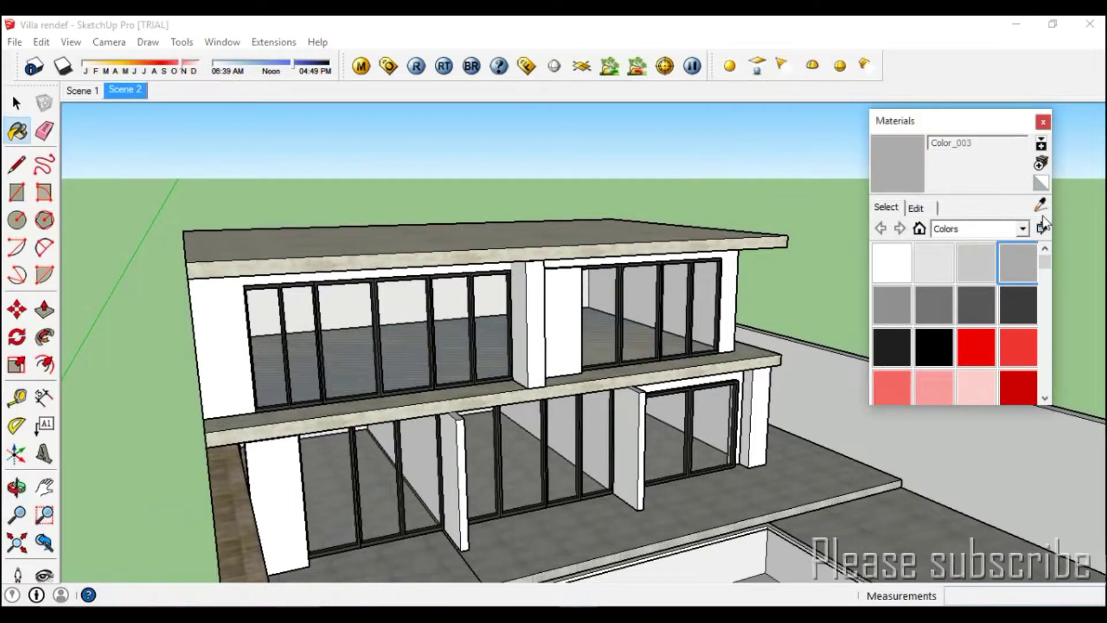
Sample the Translucent_Glass_Gray window material and add a V-Ray reflection layer to it.
{"action": "scroll", "coordinate": [444, 366], "scroll_direction": "up", "scroll_amount": 3}
{"action": "scroll", "coordinate": [452, 395], "scroll_direction": "up", "scroll_amount": 2}
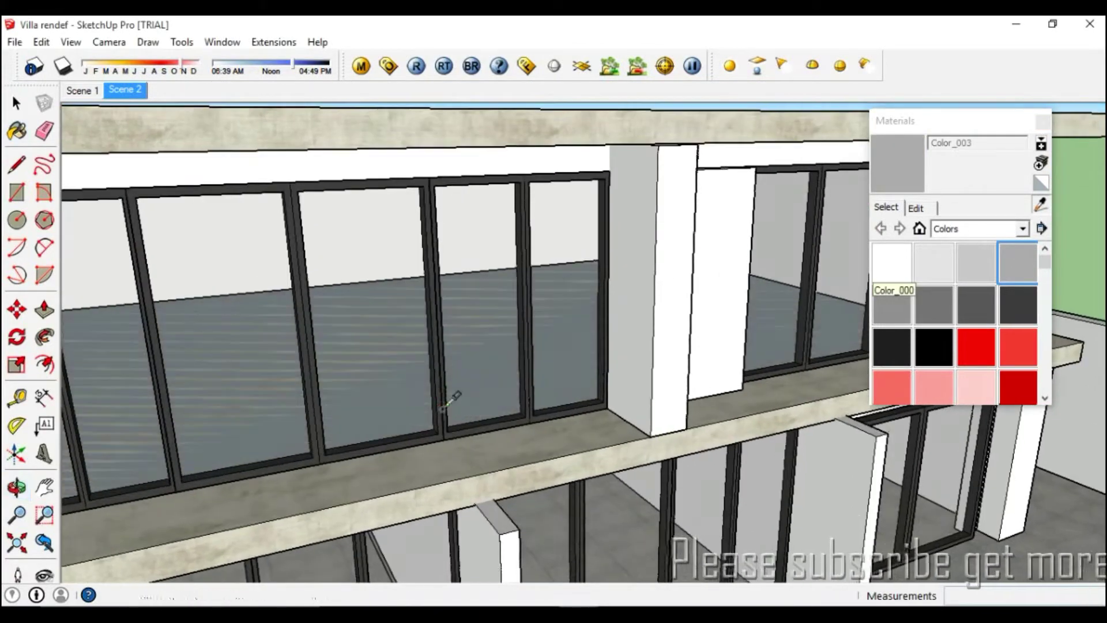
{"action": "left_click", "coordinate": [471, 384]}
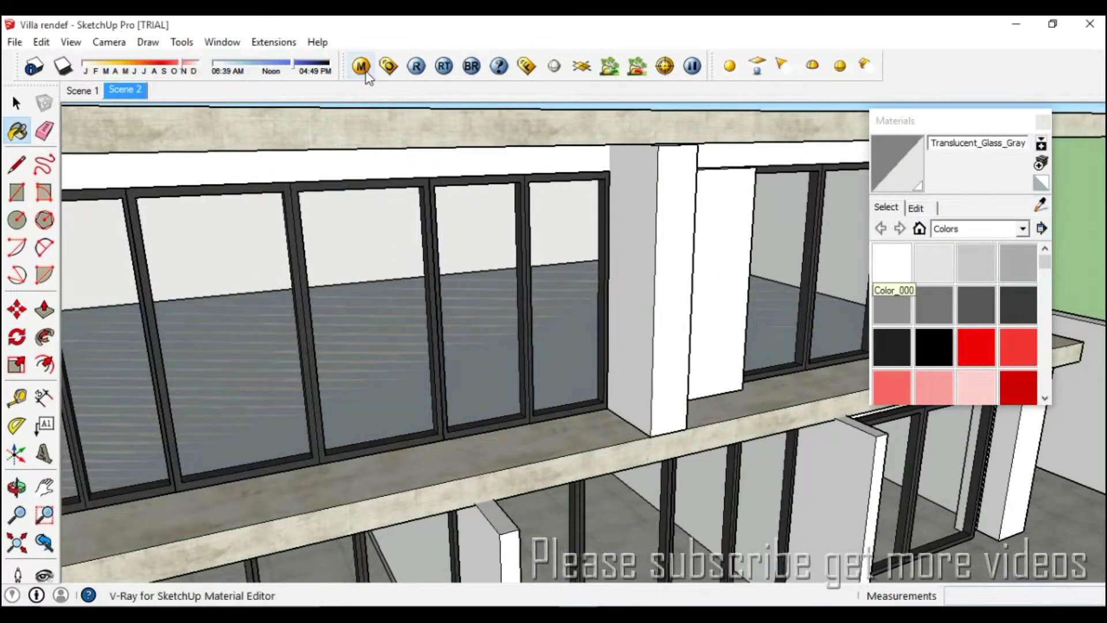
{"action": "left_click", "coordinate": [361, 66]}
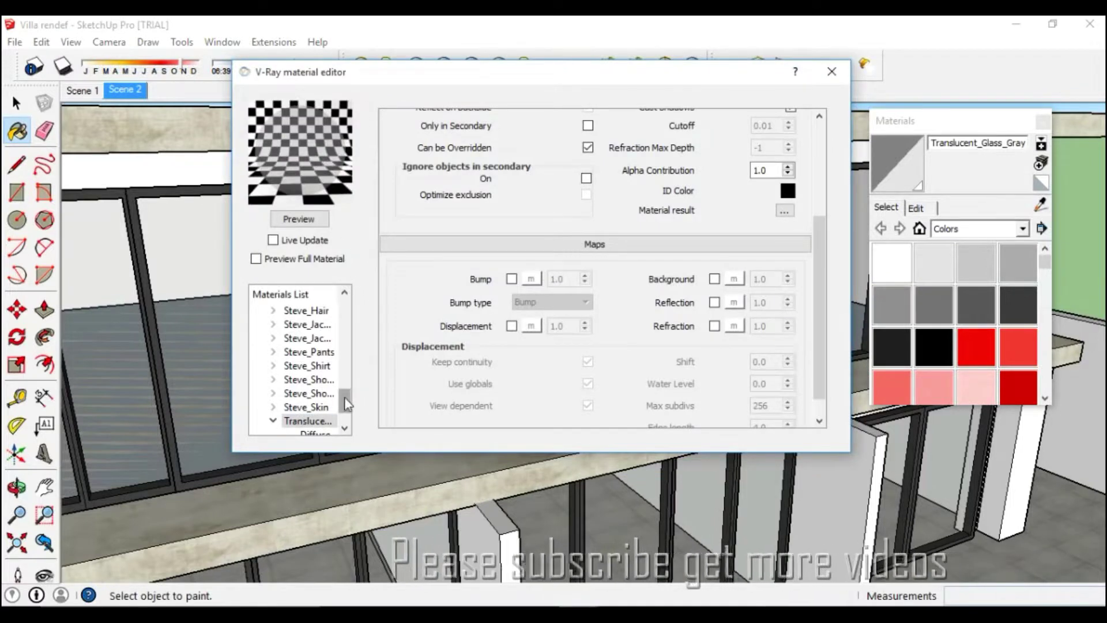
{"action": "left_click_drag", "start_coordinate": [346, 400], "coordinate": [348, 408]}
{"action": "right_click", "coordinate": [304, 394]}
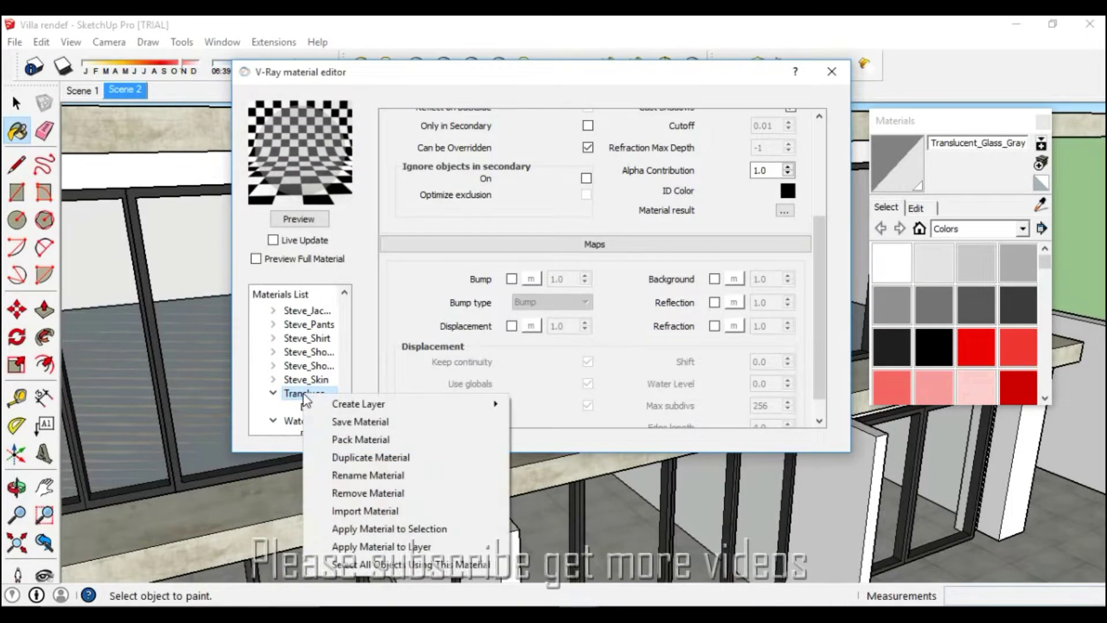
{"action": "mouse_move", "coordinate": [358, 404]}
{"action": "left_click", "coordinate": [530, 423]}
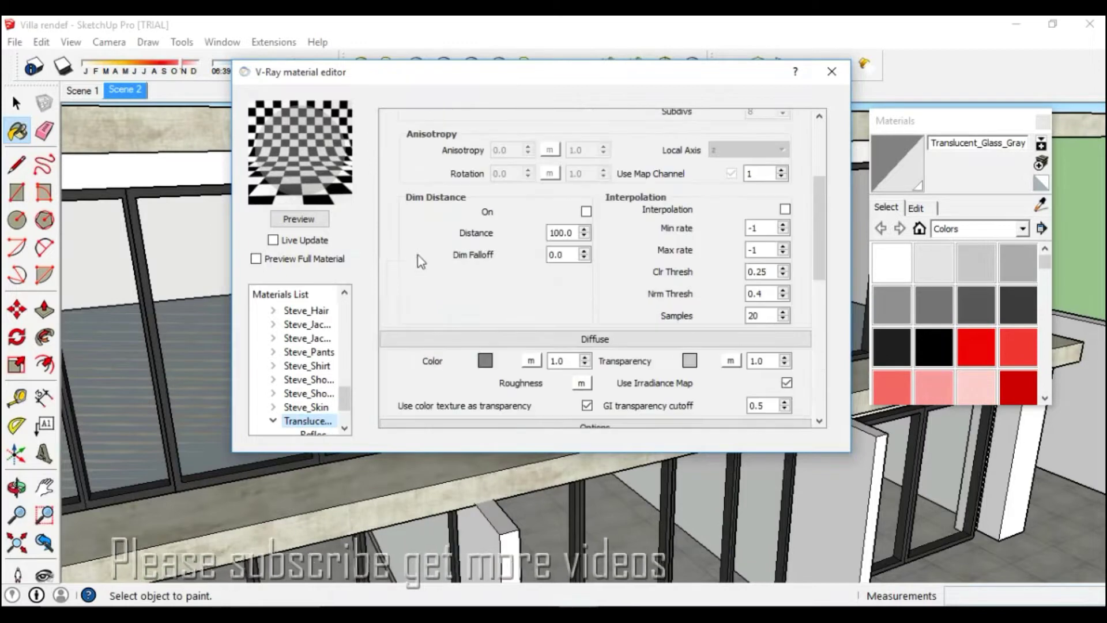
{"action": "left_click", "coordinate": [298, 219]}
{"action": "left_click_drag", "start_coordinate": [819, 226], "coordinate": [811, 178]}
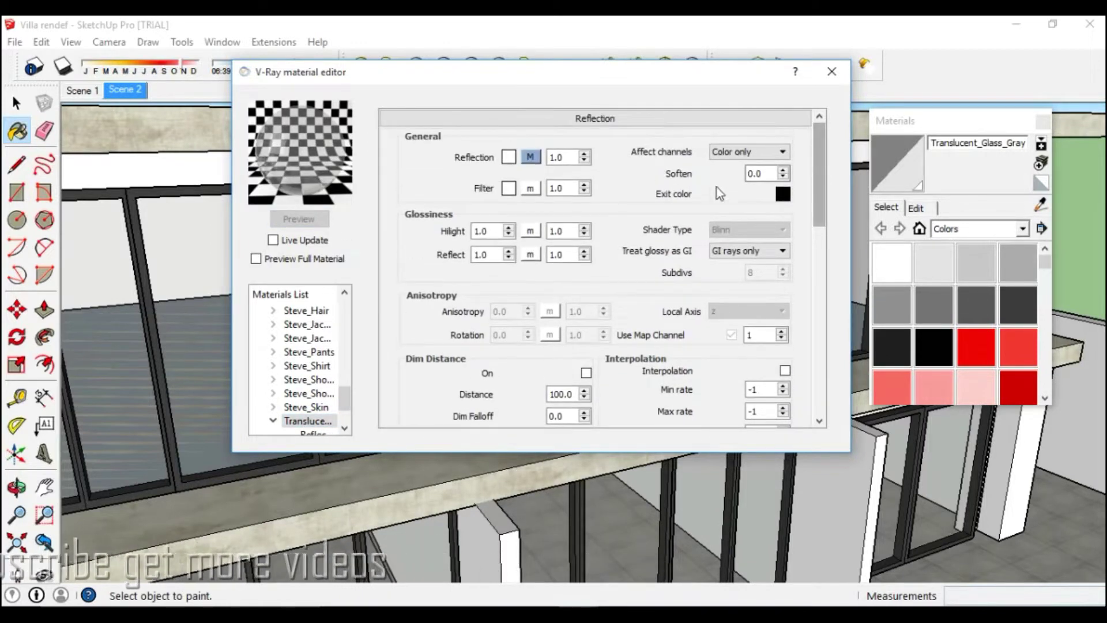
Give the glass reflection a Fresnel map with IOR 3.
{"action": "left_click", "coordinate": [530, 157]}
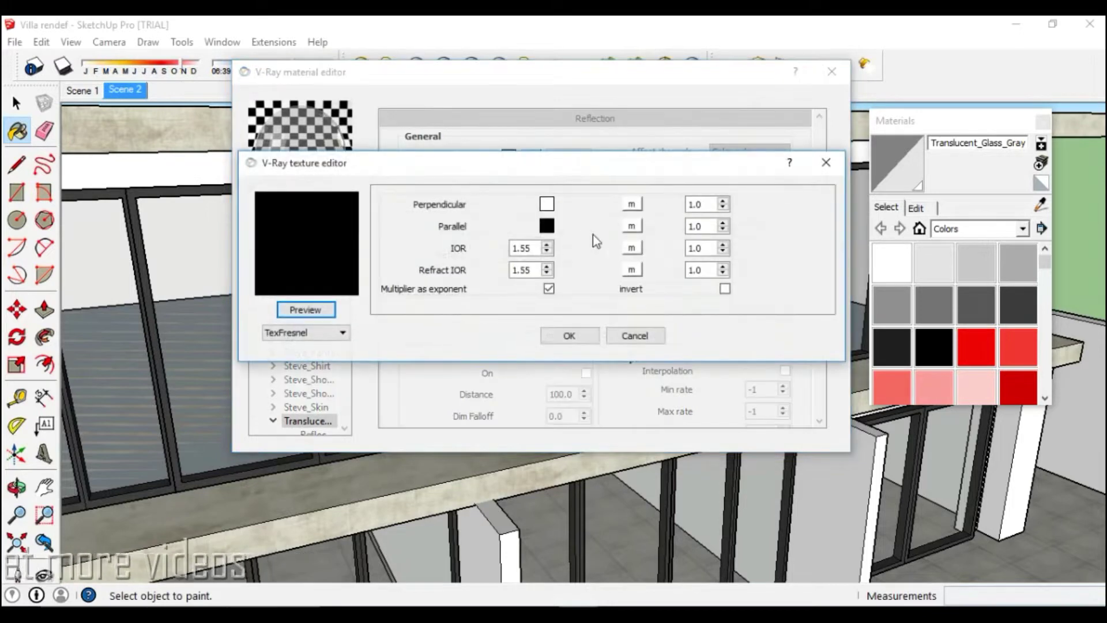
{"action": "double_click", "coordinate": [538, 249]}
{"action": "type", "text": "3"}
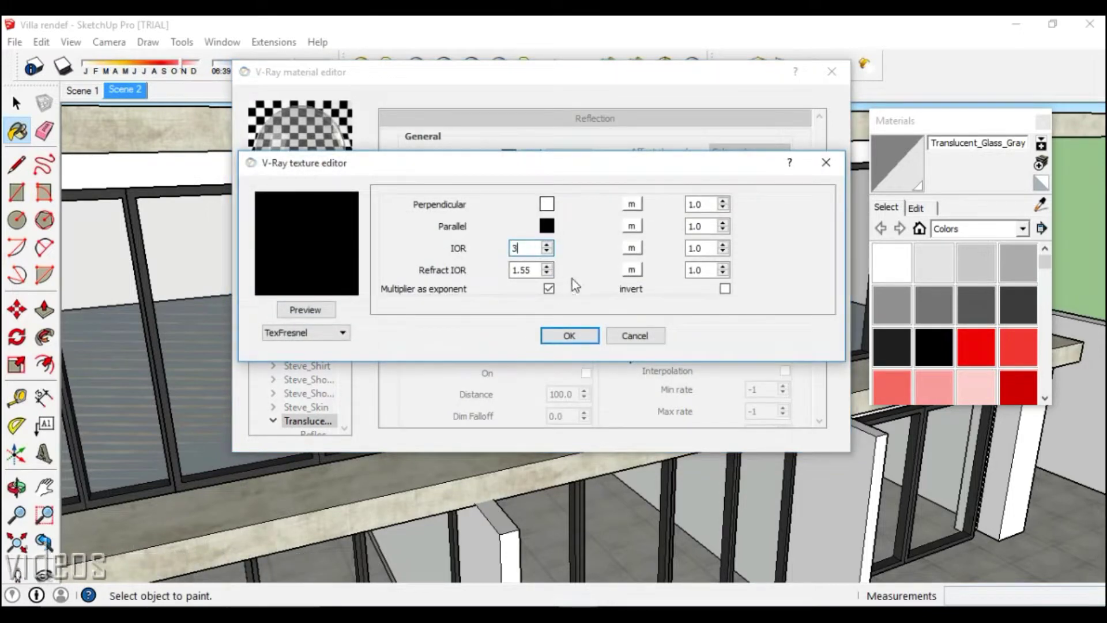
{"action": "left_click", "coordinate": [578, 335]}
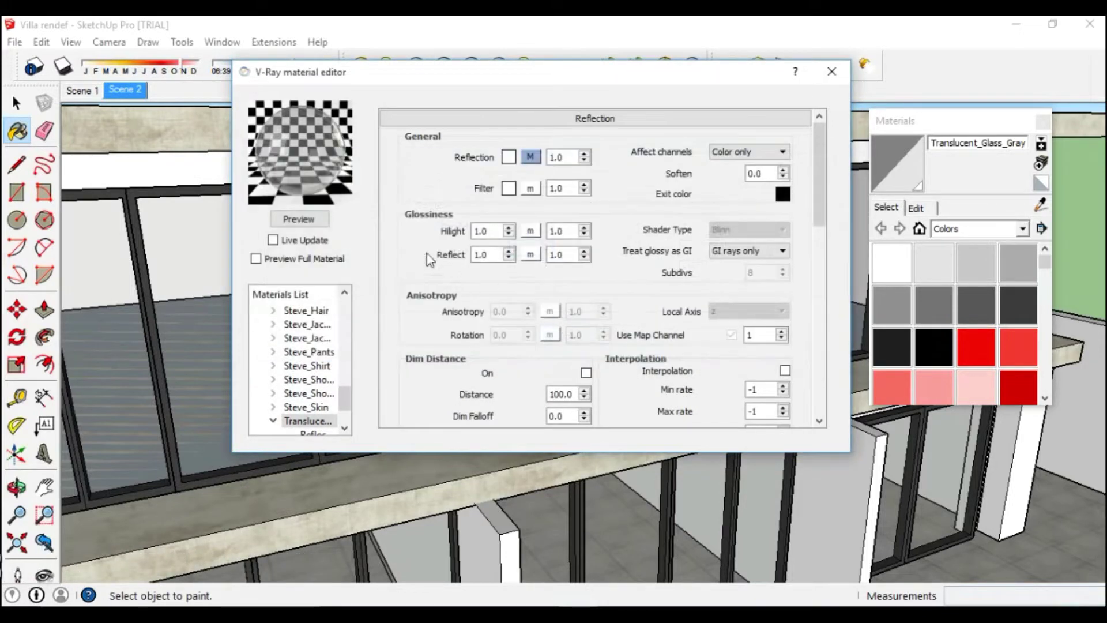
{"action": "left_click", "coordinate": [320, 223]}
Add a refraction layer to the glass and close the V-Ray editor.
{"action": "left_click_drag", "start_coordinate": [345, 402], "coordinate": [349, 406]}
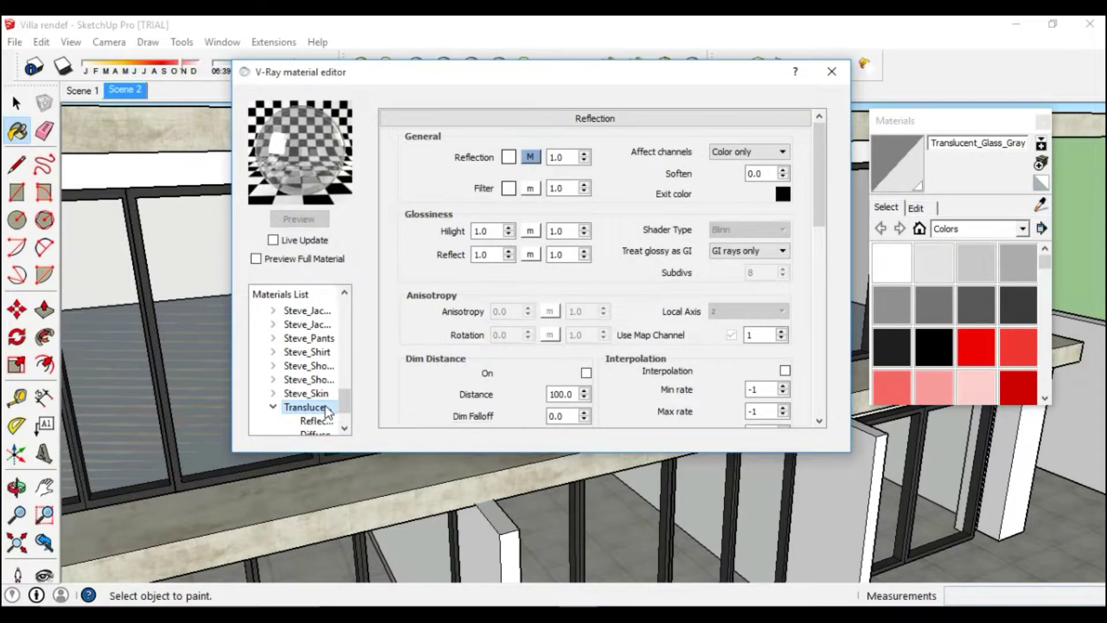
{"action": "right_click", "coordinate": [326, 409]}
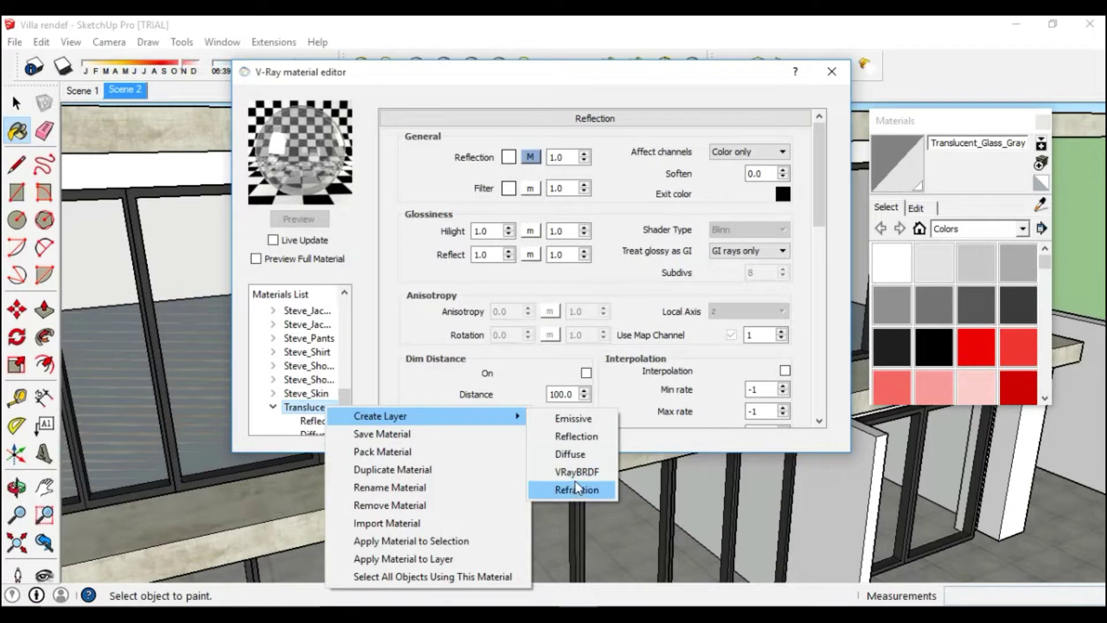
{"action": "left_click", "coordinate": [576, 489]}
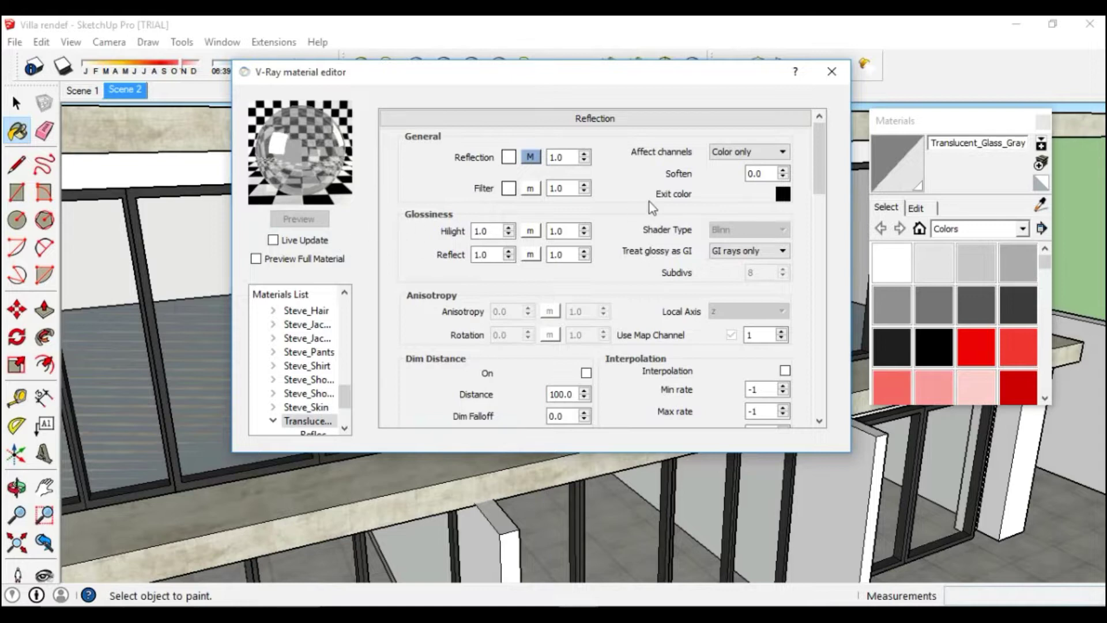
{"action": "left_click", "coordinate": [832, 71]}
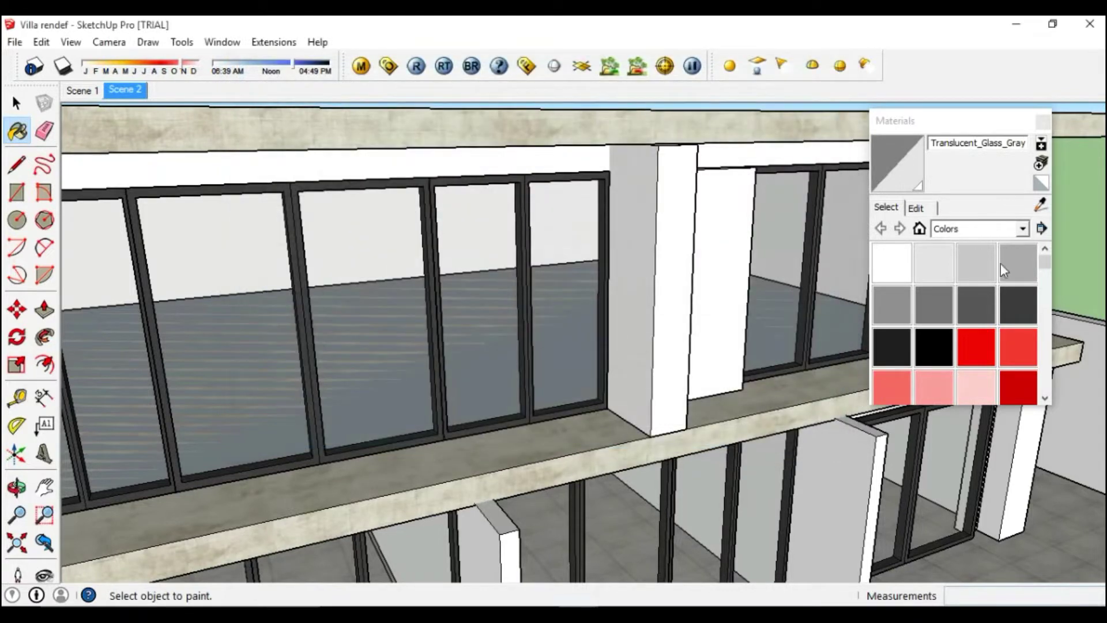
{"action": "left_click", "coordinate": [1024, 260]}
{"action": "left_click", "coordinate": [1041, 206]}
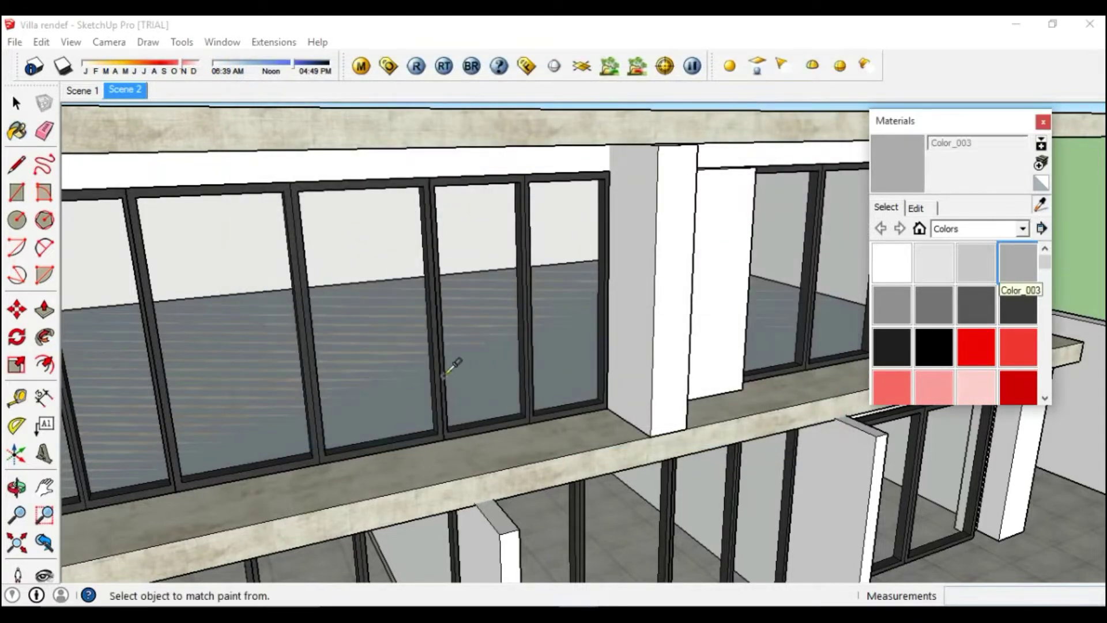
{"action": "left_click", "coordinate": [405, 112]}
{"action": "left_click", "coordinate": [360, 65]}
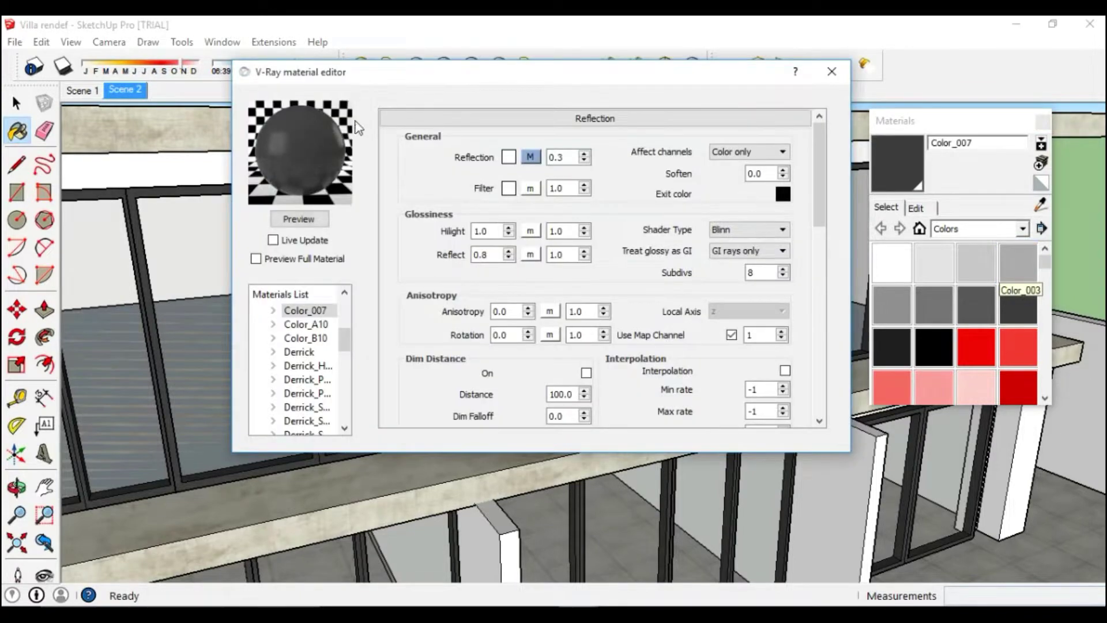
{"action": "left_click", "coordinate": [831, 71]}
{"action": "key", "text": "space"}
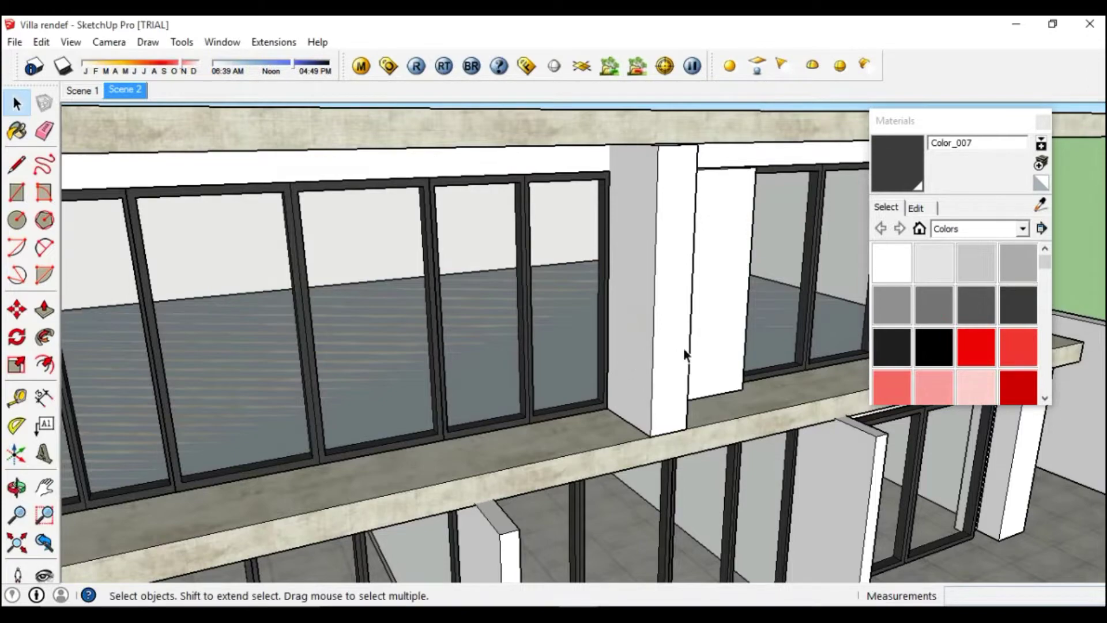
{"action": "scroll", "coordinate": [662, 370], "scroll_direction": "down", "scroll_amount": 5}
{"action": "middle_click_drag", "start_coordinate": [605, 355], "coordinate": [516, 449]}
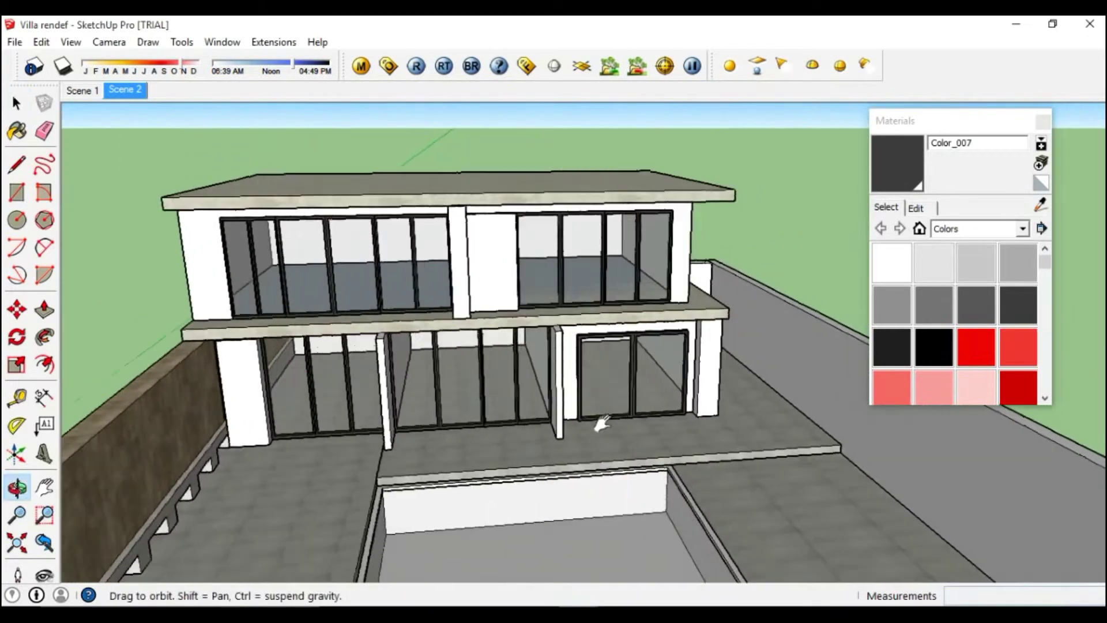
Sample the left wall's brown Color_004 tiles and paint the right boundary wall with them.
{"action": "middle_click_drag", "start_coordinate": [516, 449], "coordinate": [469, 465]}
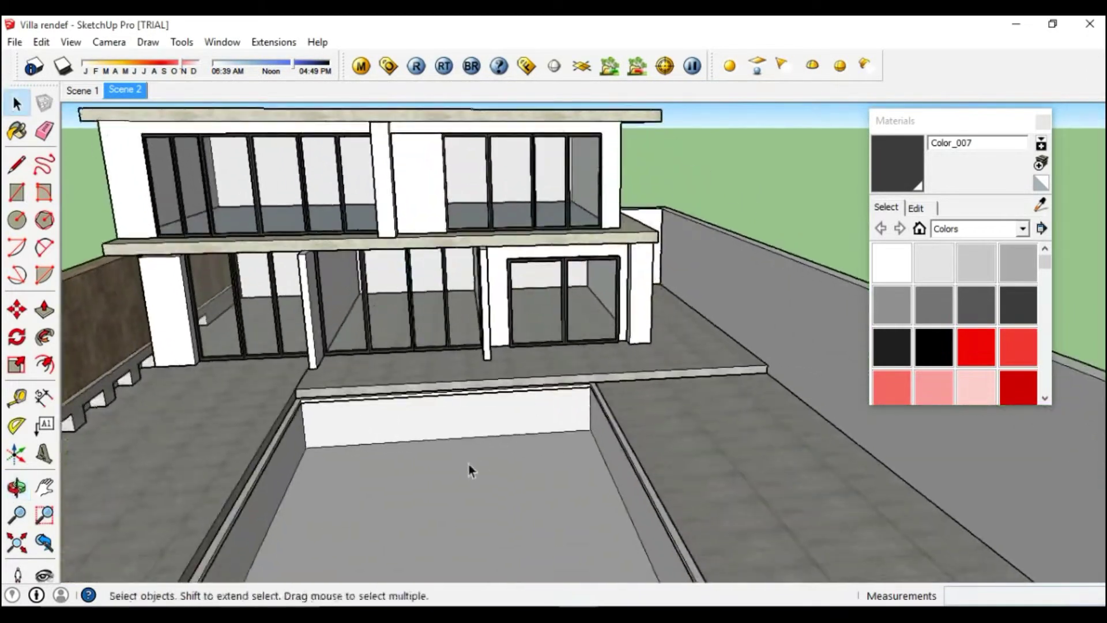
{"action": "scroll", "coordinate": [469, 465], "scroll_direction": "up", "scroll_amount": 3}
{"action": "left_click", "coordinate": [1019, 263]}
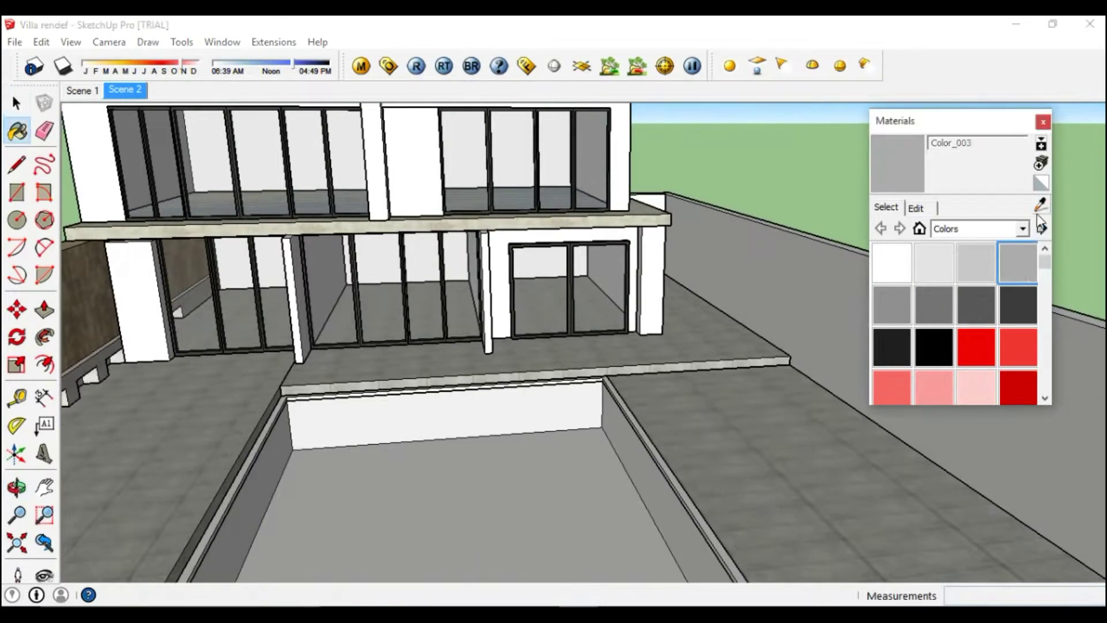
{"action": "left_click", "coordinate": [1037, 209]}
{"action": "left_click", "coordinate": [104, 323]}
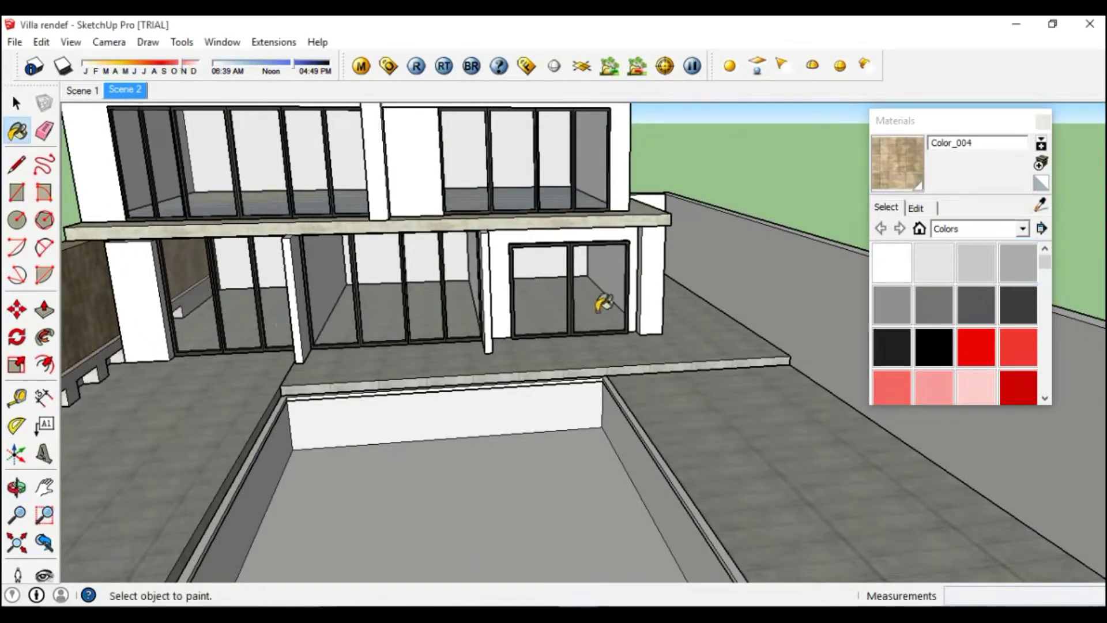
{"action": "left_click", "coordinate": [807, 272]}
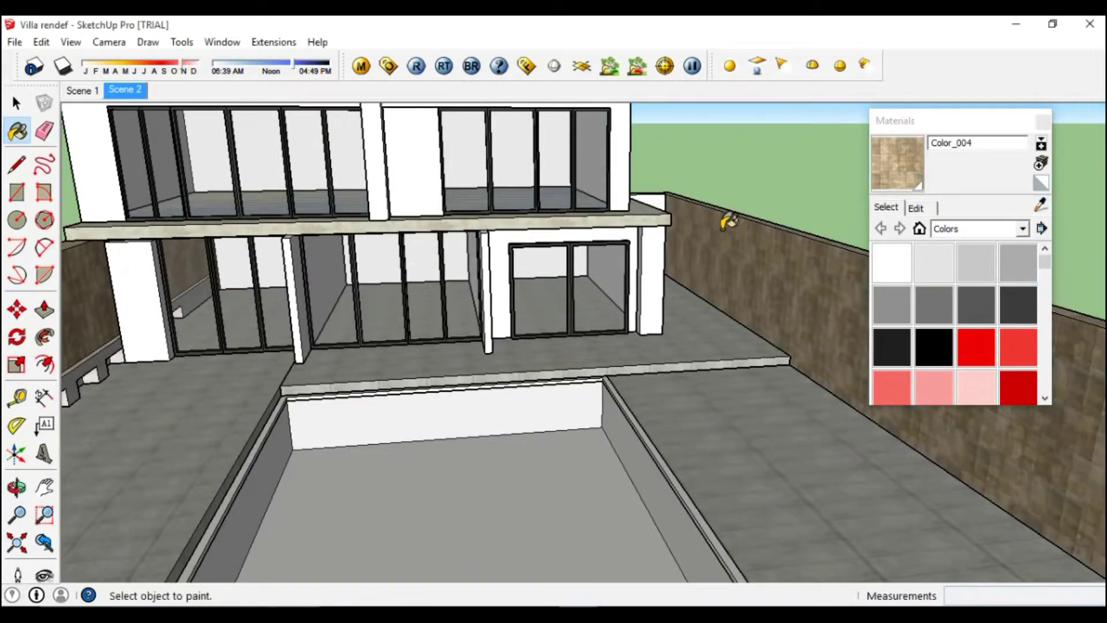
{"action": "left_click", "coordinate": [656, 199]}
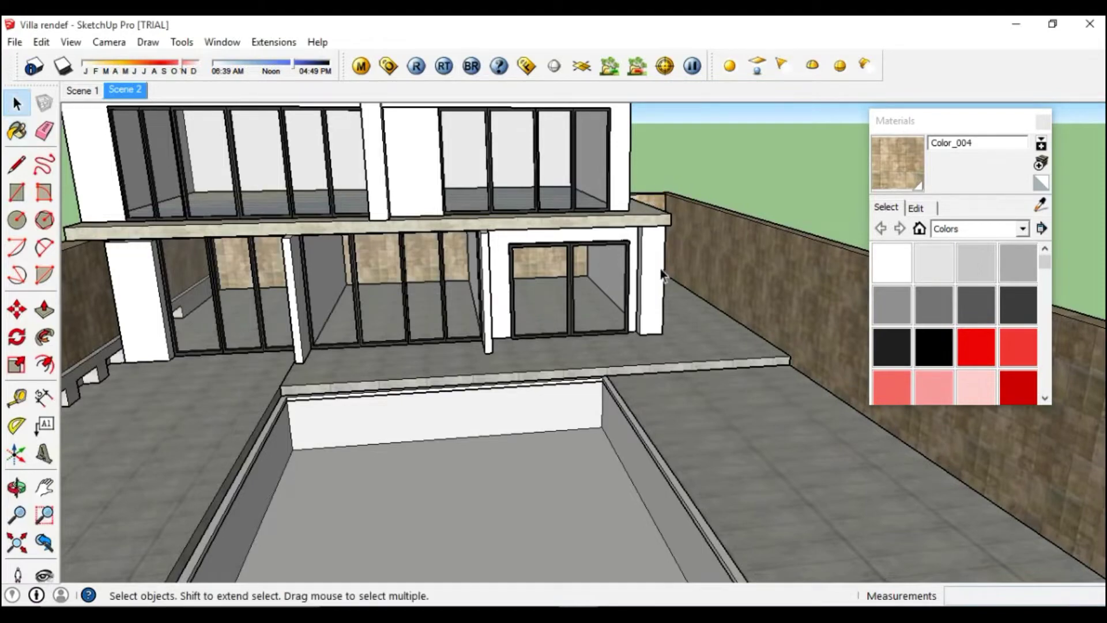
{"action": "key", "text": "space"}
Undo the extra tiling on the wall behind the glazing and sample the pool's Water_Pool material.
{"action": "middle_click_drag", "start_coordinate": [686, 248], "coordinate": [299, 251]}
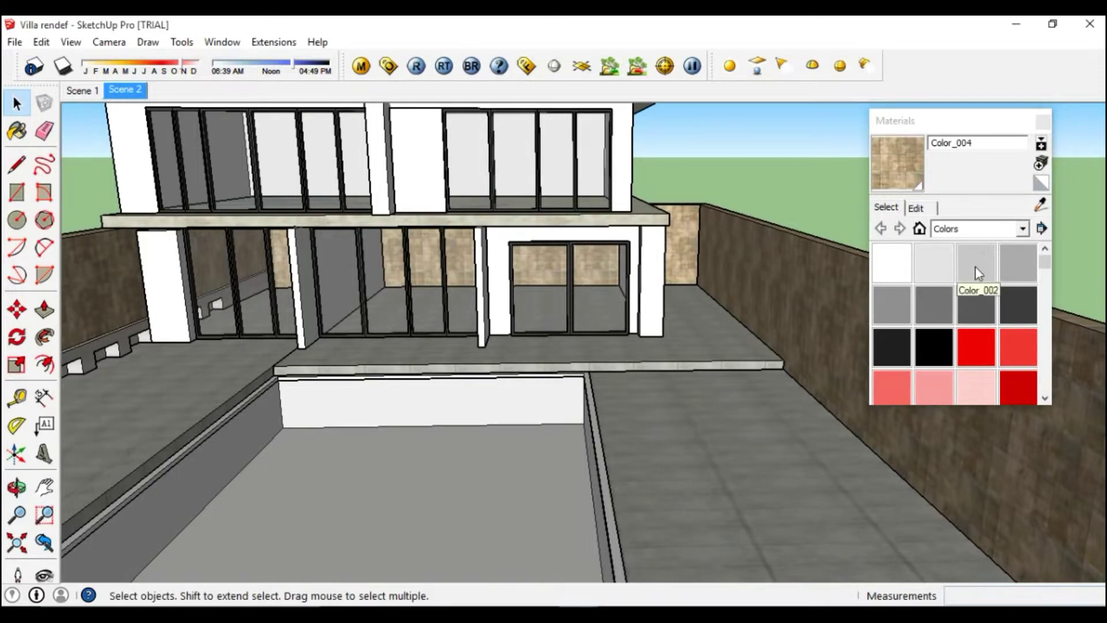
{"action": "middle_click_drag", "start_coordinate": [853, 271], "coordinate": [762, 276]}
{"action": "key", "text": "ctrl+z"}
{"action": "mouse_move", "coordinate": [669, 250]}
{"action": "middle_mouse_down"}
{"action": "mouse_move", "coordinate": [672, 327]}
{"action": "mouse_move", "coordinate": [487, 431]}
{"action": "middle_mouse_up"}
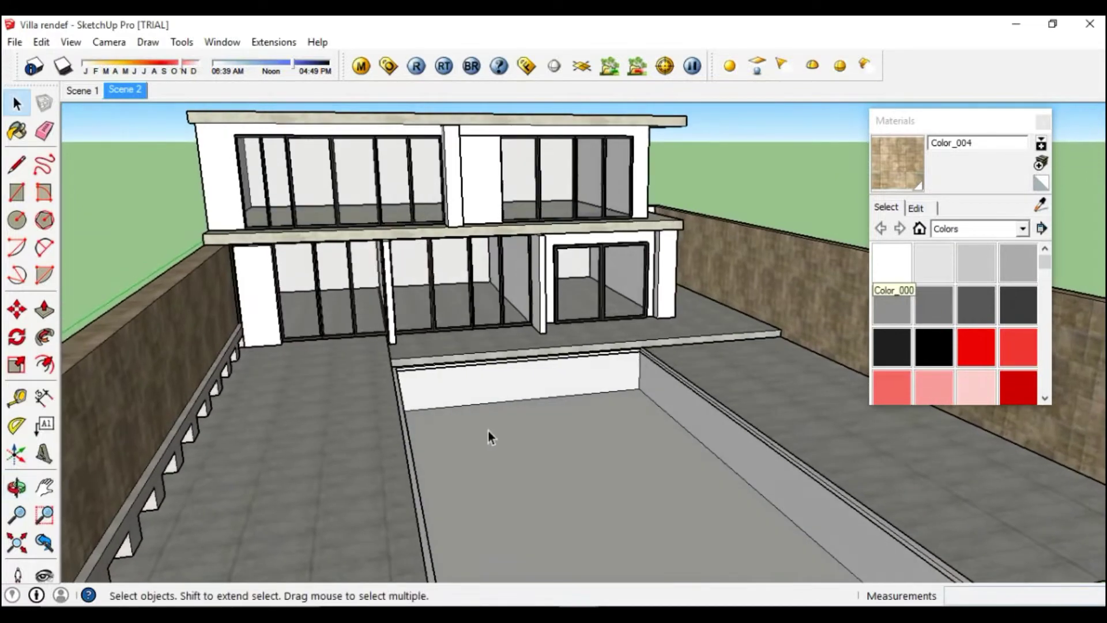
{"action": "scroll", "coordinate": [508, 410], "scroll_direction": "up", "scroll_amount": 2}
{"action": "scroll", "coordinate": [537, 427], "scroll_direction": "up", "scroll_amount": 2}
{"action": "scroll", "coordinate": [544, 423], "scroll_direction": "up", "scroll_amount": 2}
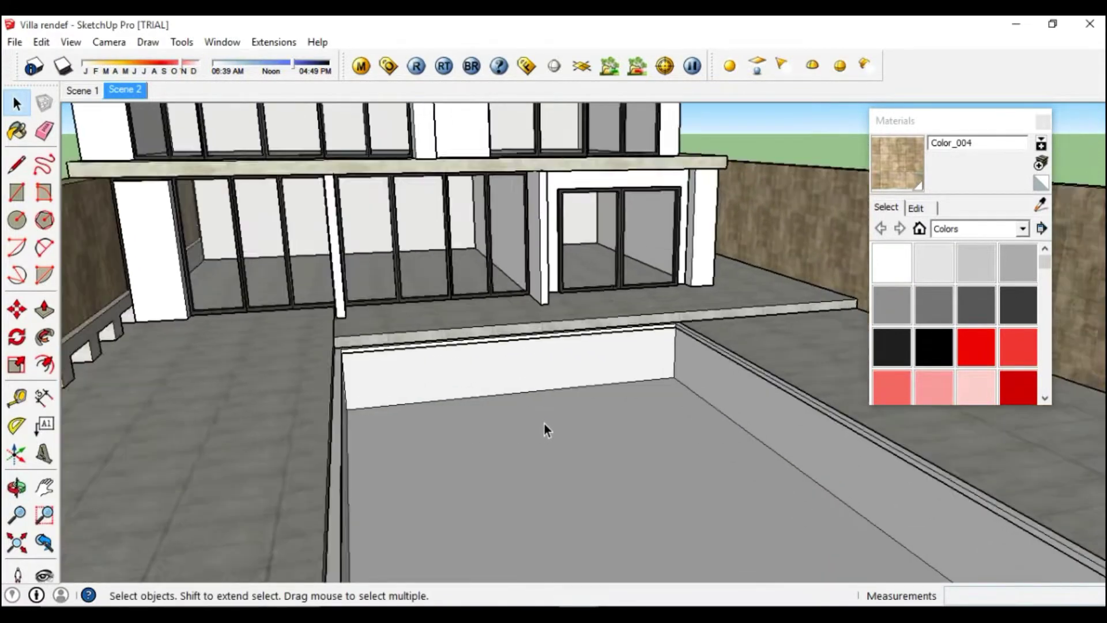
{"action": "scroll", "coordinate": [544, 424], "scroll_direction": "up", "scroll_amount": 2}
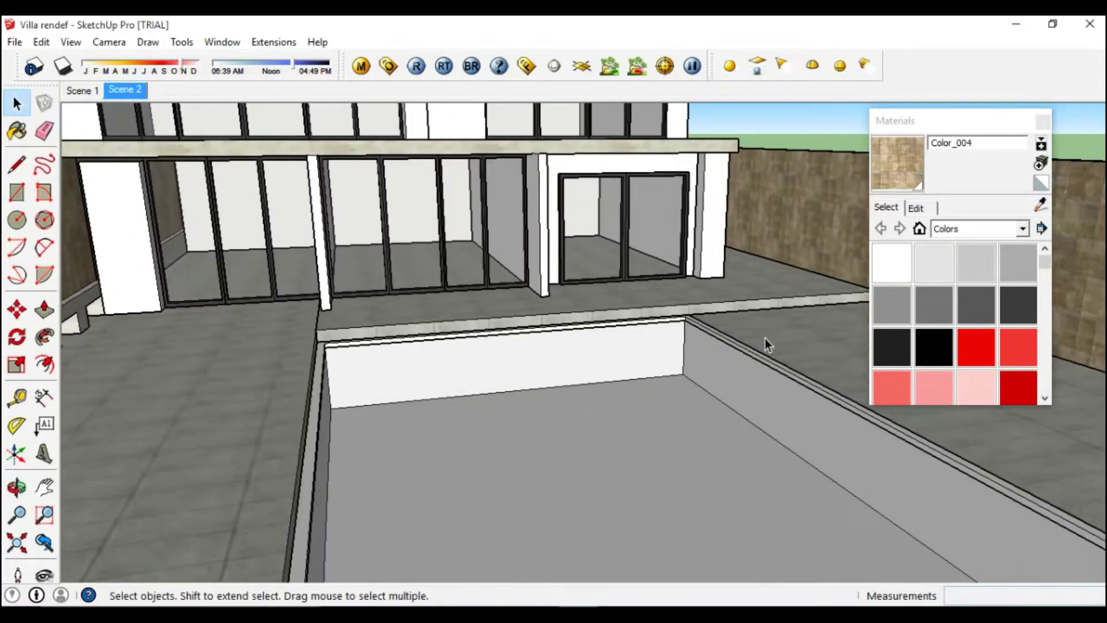
{"action": "left_click", "coordinate": [1021, 259]}
{"action": "left_click", "coordinate": [724, 410], "text": "alt"}
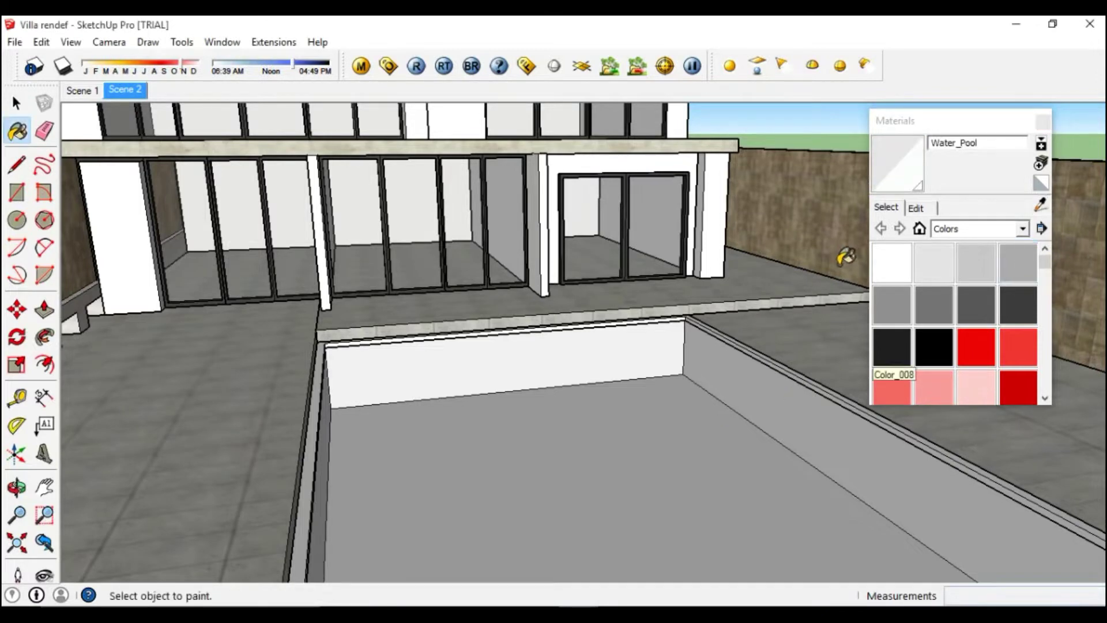
Add a reflection layer to Water_Pool in the V-Ray material editor.
{"action": "left_click", "coordinate": [360, 74]}
{"action": "left_click", "coordinate": [310, 224]}
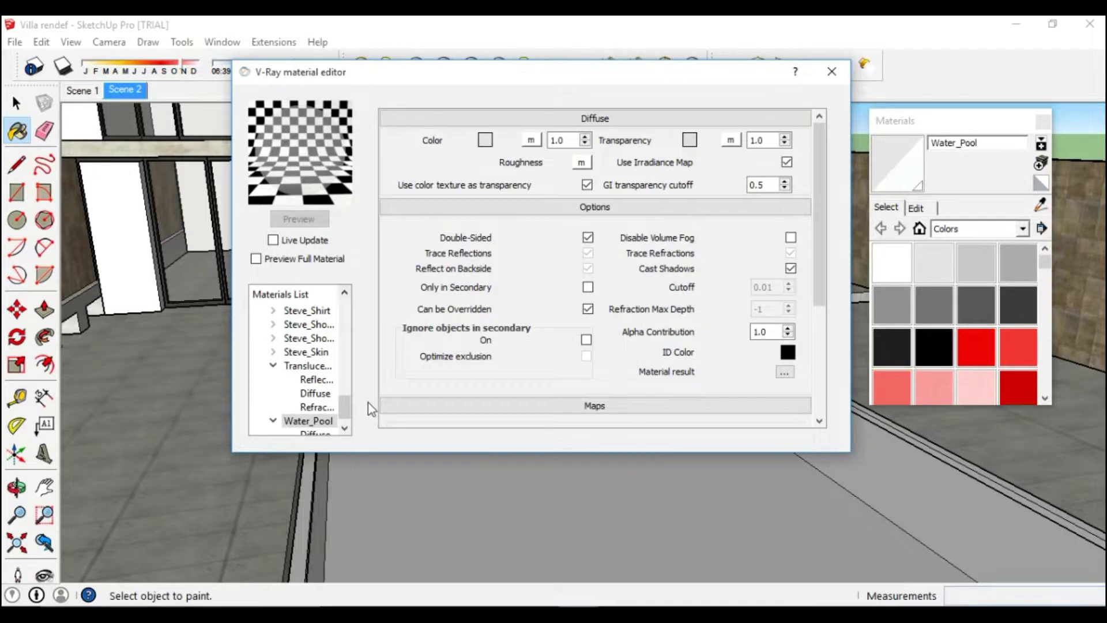
{"action": "scroll", "coordinate": [347, 404], "scroll_direction": "down", "scroll_amount": 1}
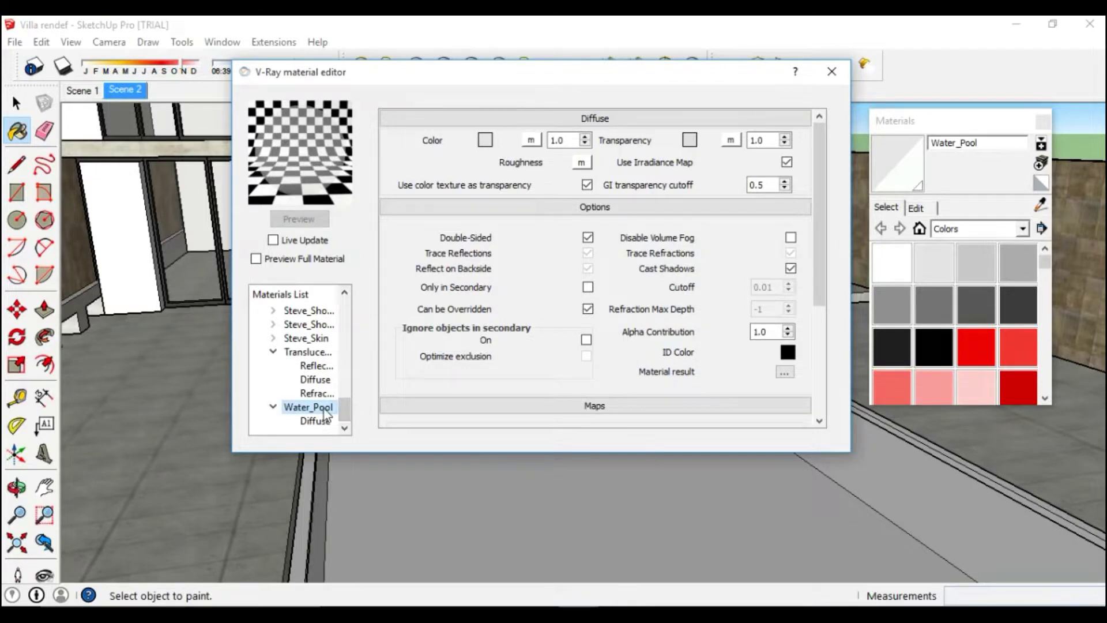
{"action": "right_click", "coordinate": [326, 414]}
{"action": "left_click", "coordinate": [558, 440]}
{"action": "left_click", "coordinate": [314, 221]}
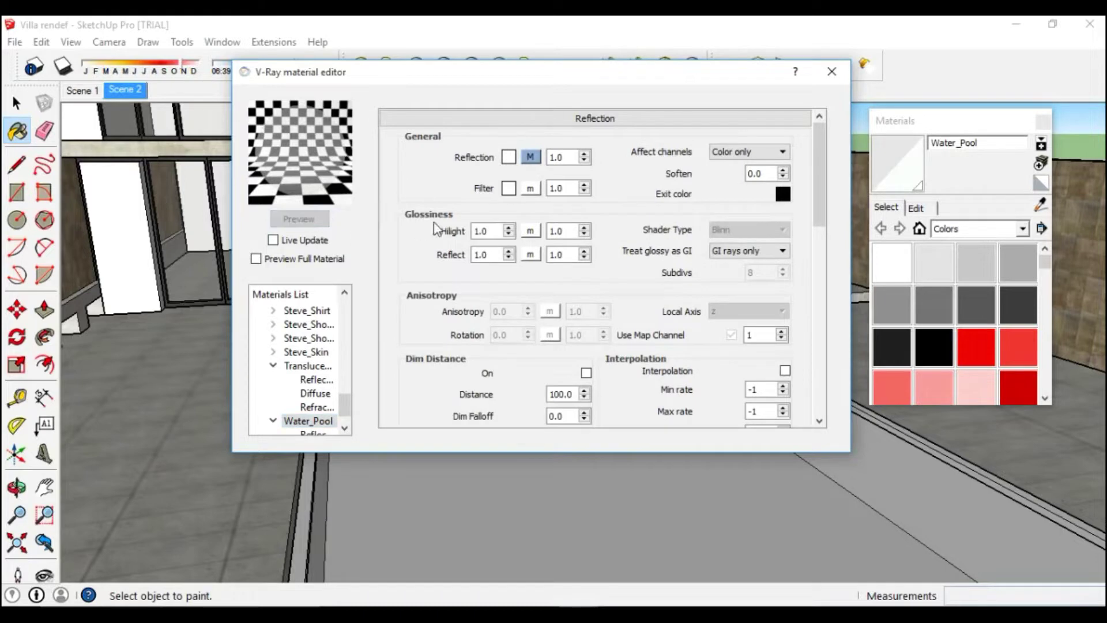
Set the reflection colour to pale blue and attach a Fresnel reflection map.
{"action": "left_click", "coordinate": [507, 156]}
{"action": "left_click_drag", "start_coordinate": [679, 250], "coordinate": [621, 279]}
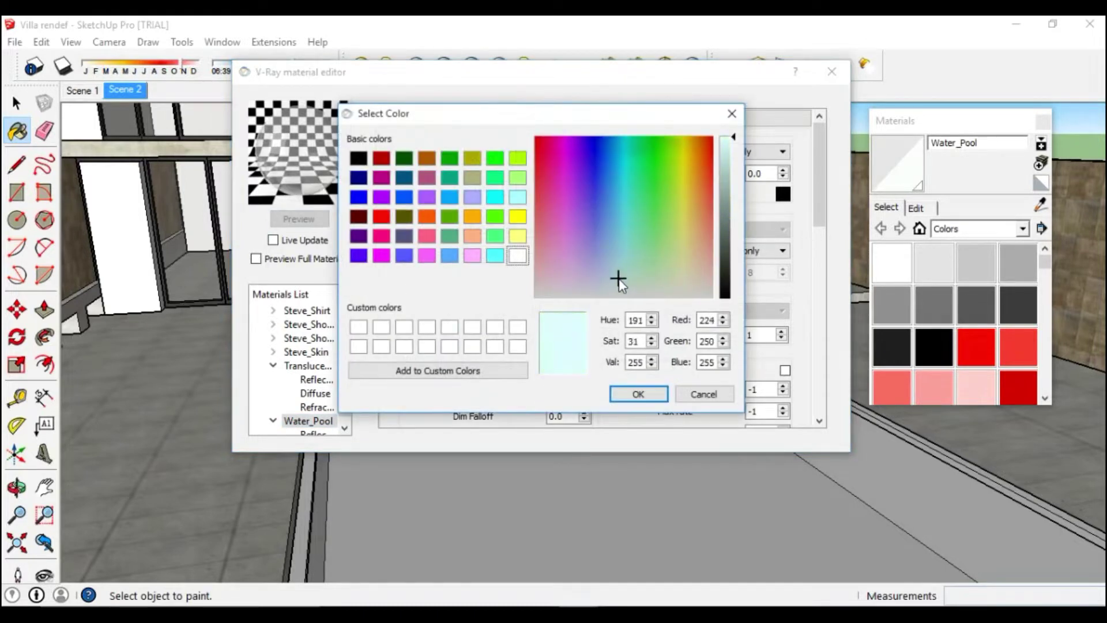
{"action": "left_click_drag", "start_coordinate": [725, 141], "coordinate": [725, 161]}
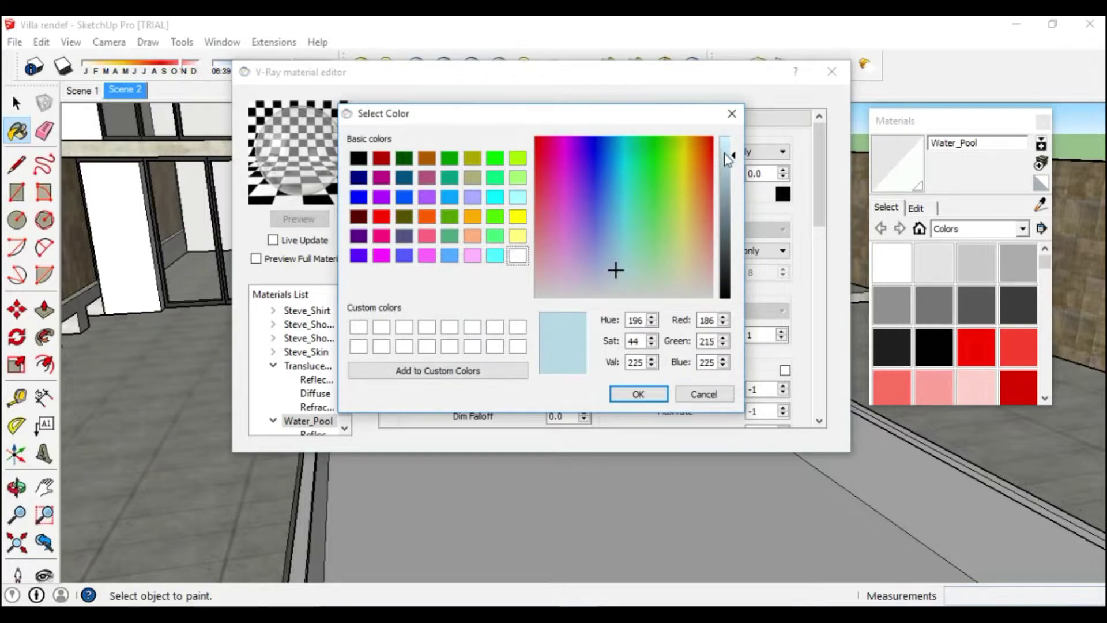
{"action": "left_click", "coordinate": [640, 392]}
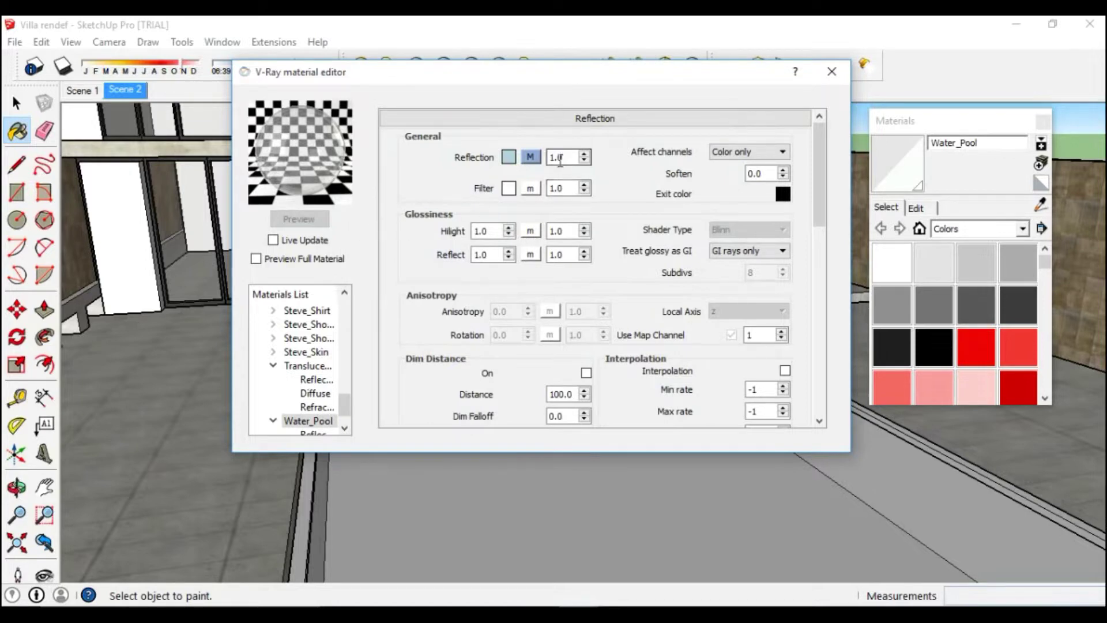
{"action": "left_click", "coordinate": [531, 156]}
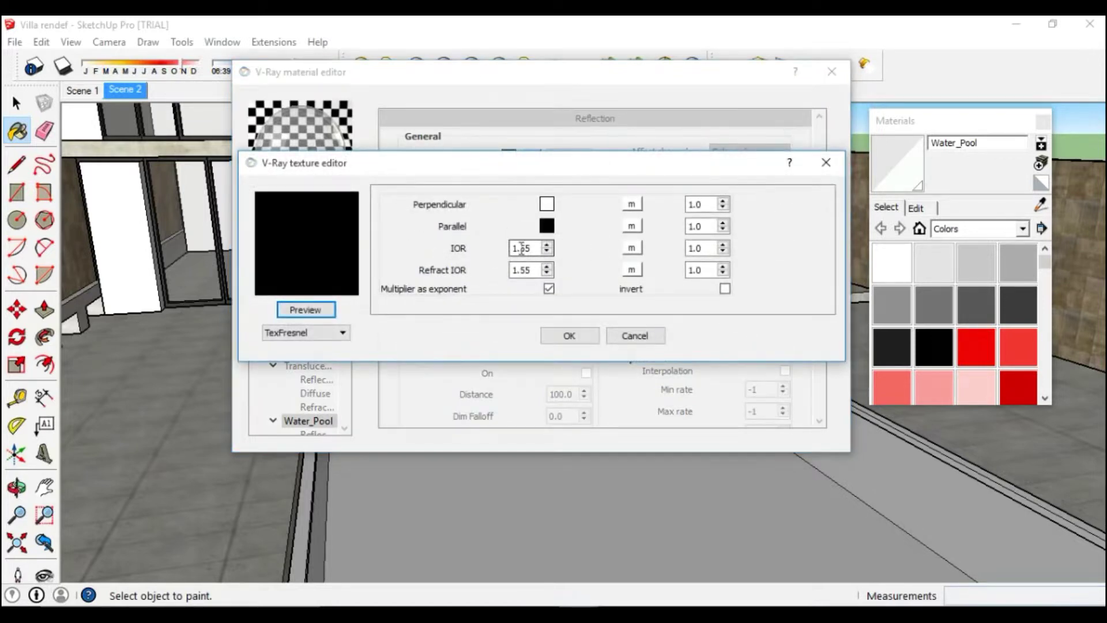
{"action": "left_click", "coordinate": [570, 335]}
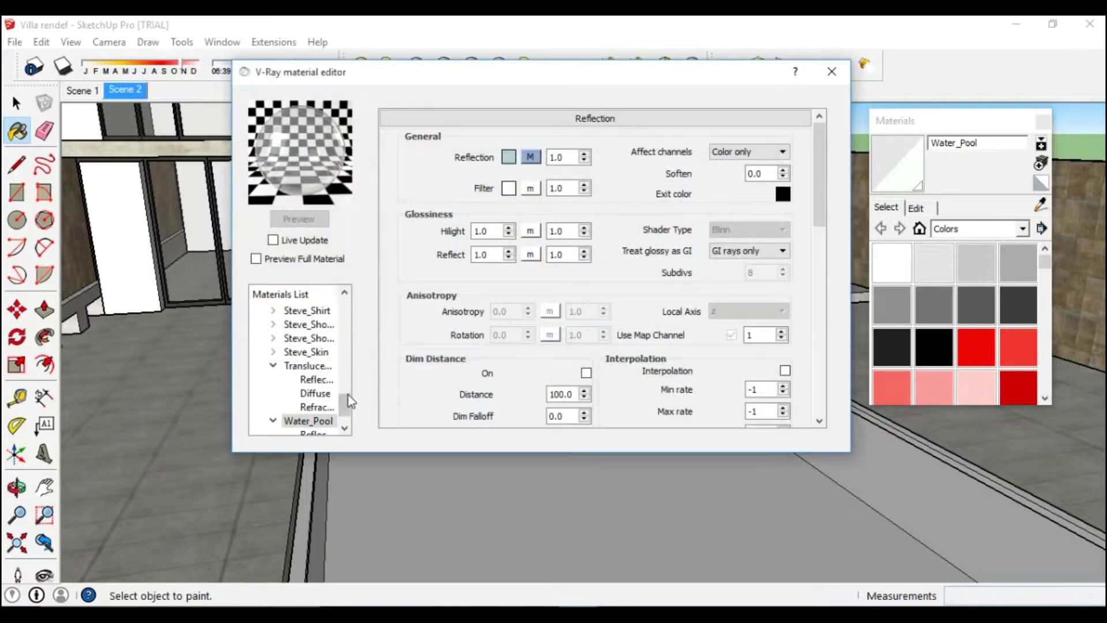
Apply a noise bump map to the Water_Pool material.
{"action": "left_click_drag", "start_coordinate": [347, 399], "coordinate": [348, 403]}
{"action": "left_click_drag", "start_coordinate": [822, 222], "coordinate": [819, 388]}
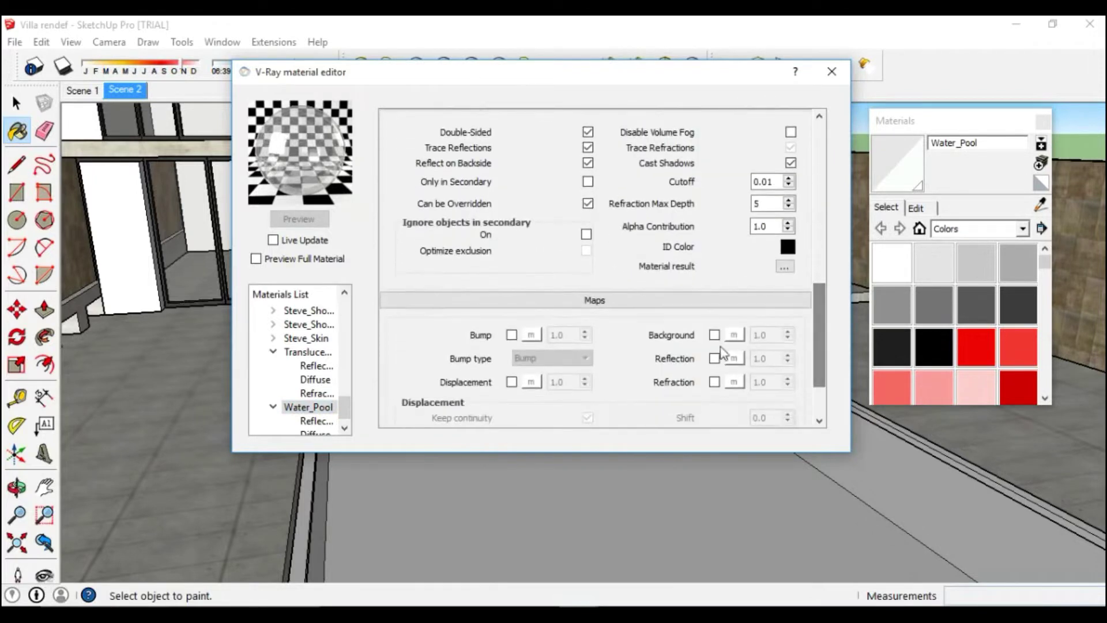
{"action": "left_click", "coordinate": [529, 336]}
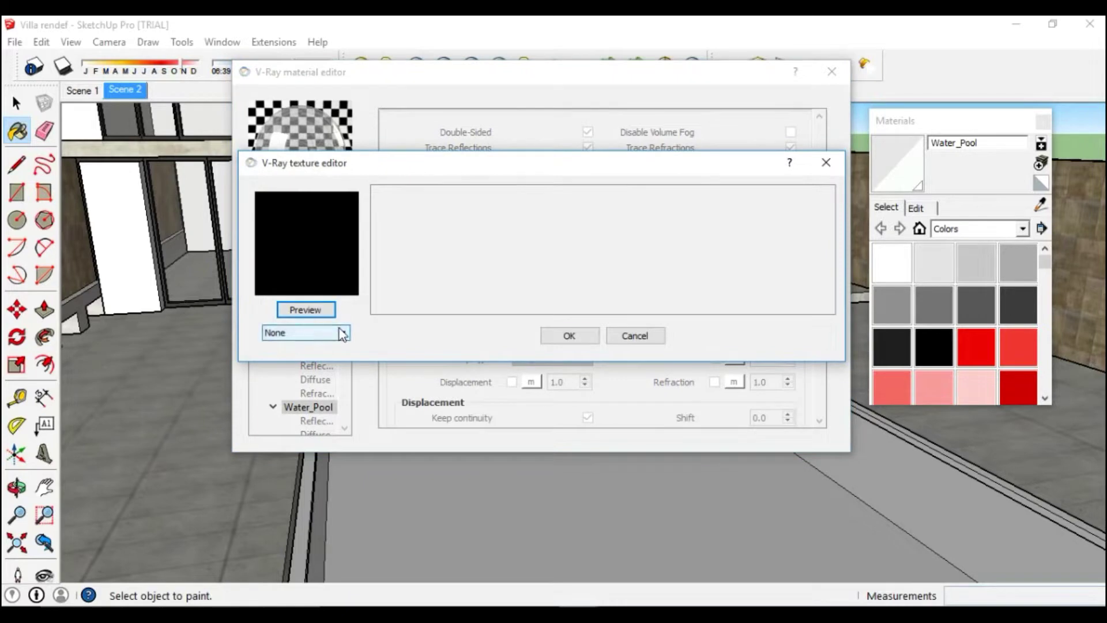
{"action": "left_click", "coordinate": [343, 333]}
{"action": "scroll", "coordinate": [320, 369], "scroll_direction": "down", "scroll_amount": 1}
{"action": "scroll", "coordinate": [317, 381], "scroll_direction": "down", "scroll_amount": 1}
{"action": "scroll", "coordinate": [314, 389], "scroll_direction": "down", "scroll_amount": 1}
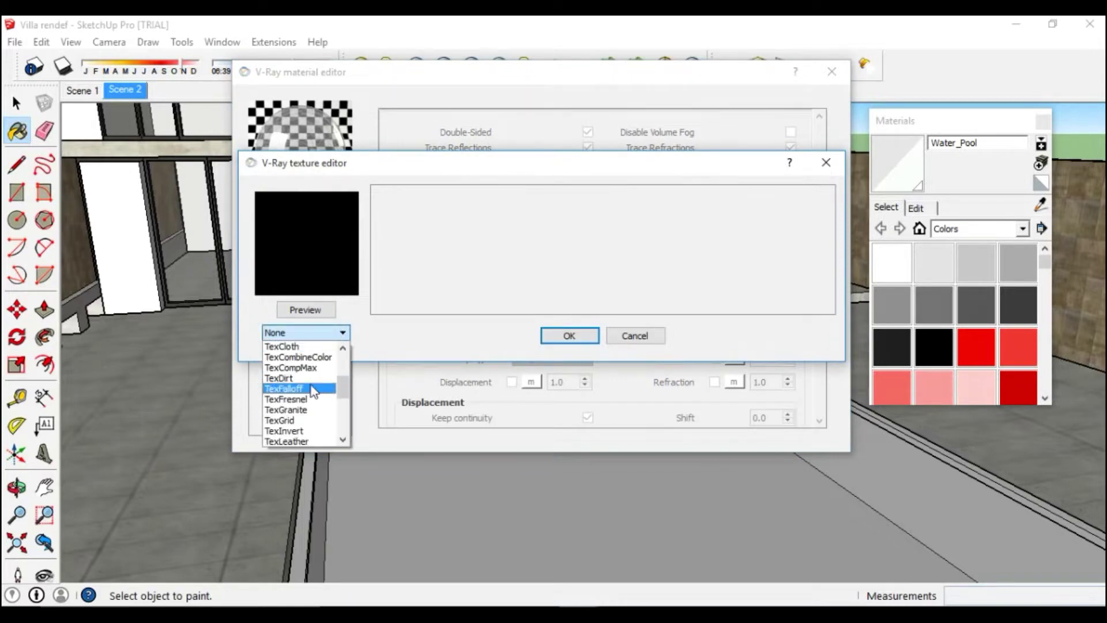
{"action": "scroll", "coordinate": [310, 387], "scroll_direction": "down", "scroll_amount": 3}
{"action": "key", "text": "Escape"}
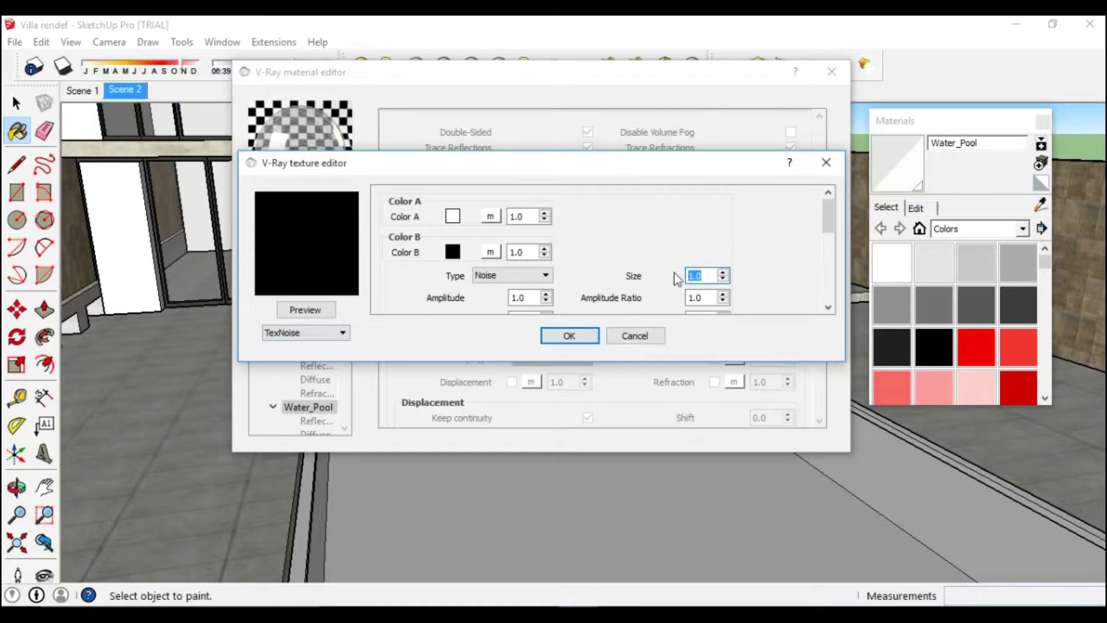
{"action": "left_click", "coordinate": [582, 338]}
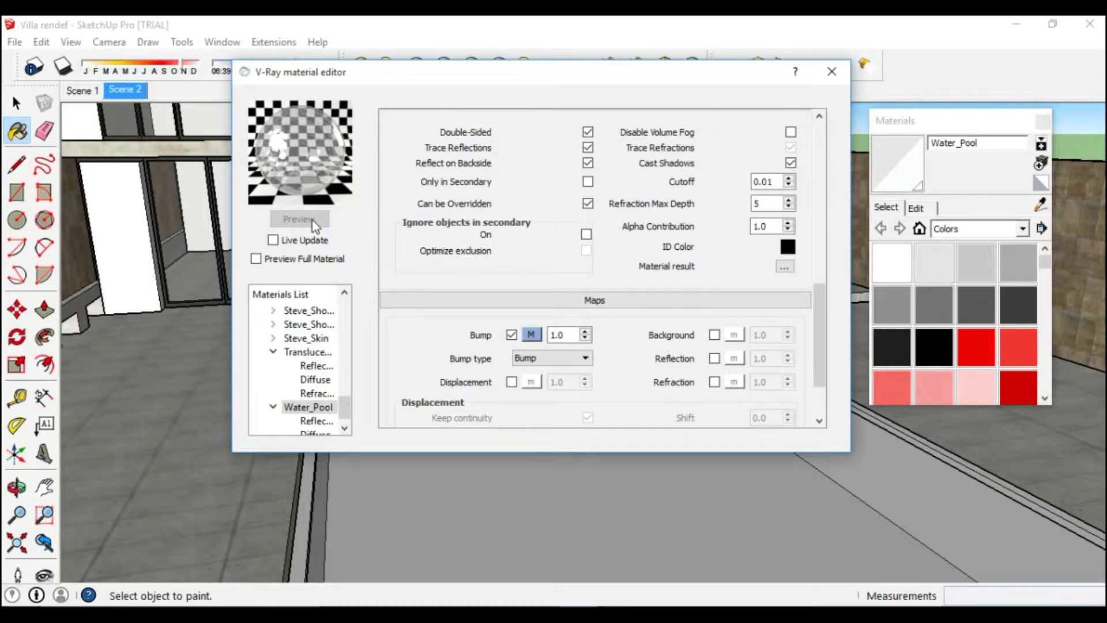
Change Water_Pool's diffuse colour to a pale light blue, preview it, and close the editor.
{"action": "mouse_move", "coordinate": [751, 83]}
{"action": "left_mouse_down"}
{"action": "mouse_move", "coordinate": [682, 226]}
{"action": "mouse_move", "coordinate": [662, 192]}
{"action": "left_mouse_up"}
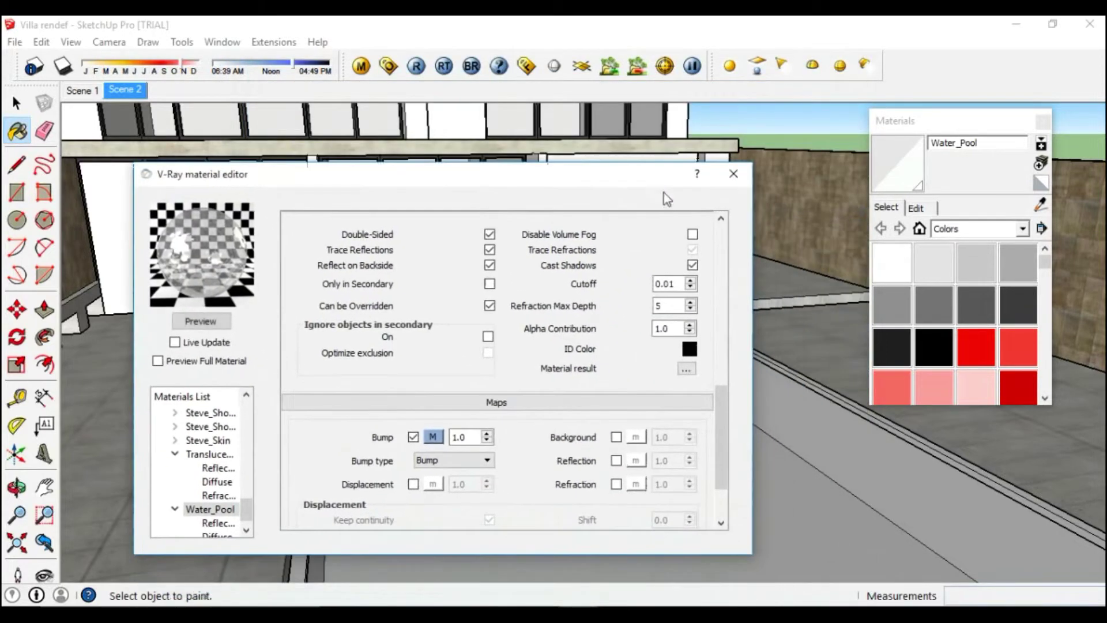
{"action": "mouse_move", "coordinate": [724, 450]}
{"action": "left_mouse_down"}
{"action": "mouse_move", "coordinate": [718, 259]}
{"action": "mouse_move", "coordinate": [718, 352]}
{"action": "left_mouse_up"}
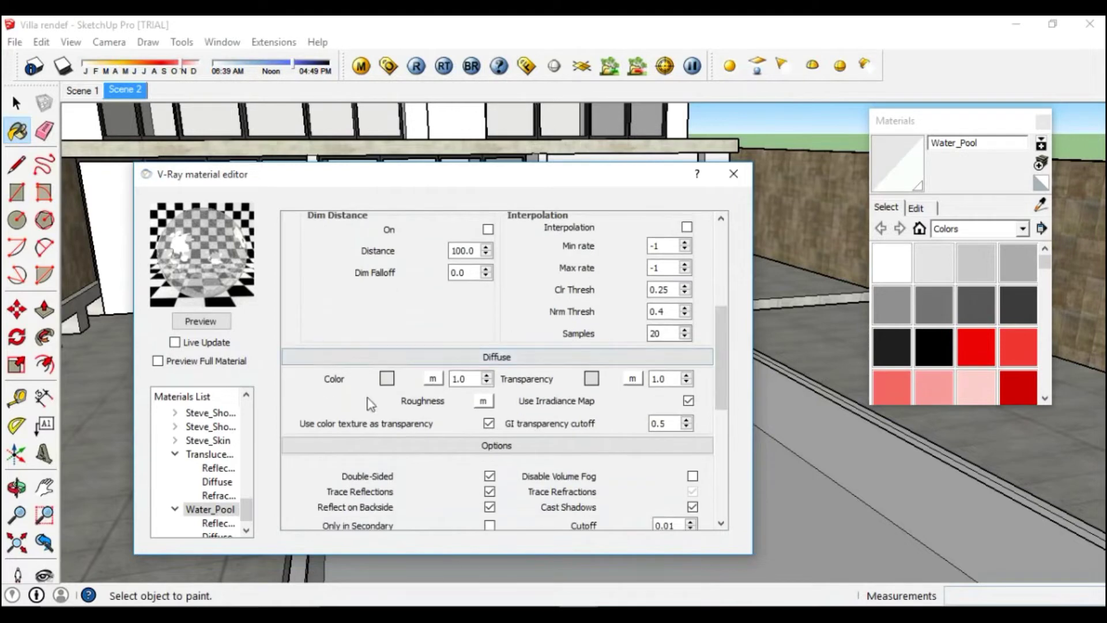
{"action": "left_click", "coordinate": [387, 379]}
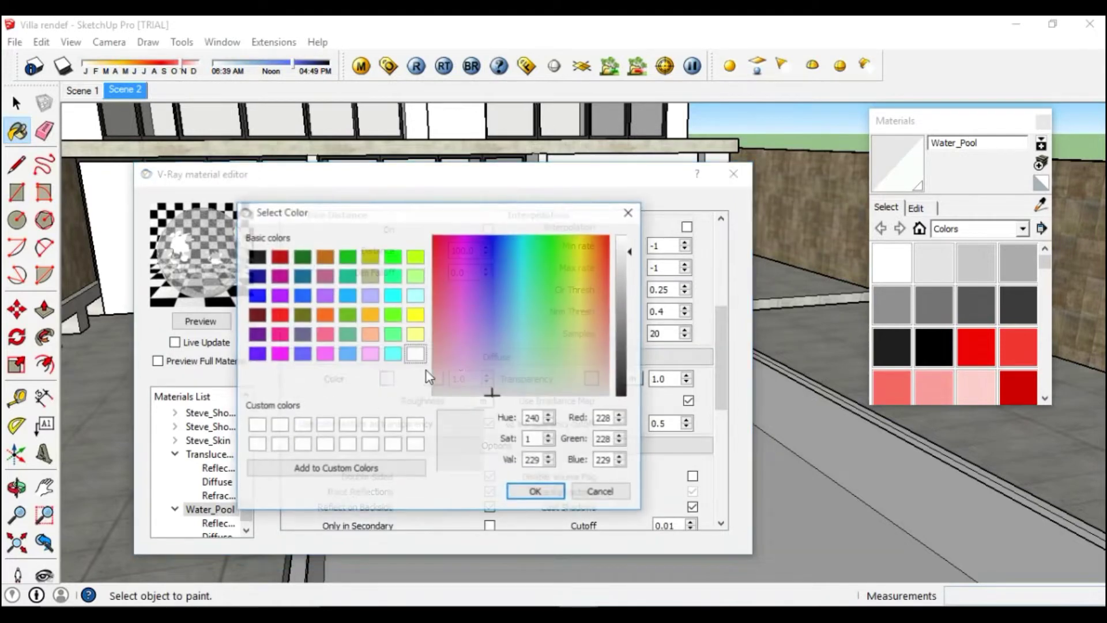
{"action": "left_click", "coordinate": [401, 351]}
{"action": "left_click_drag", "start_coordinate": [510, 325], "coordinate": [504, 349]}
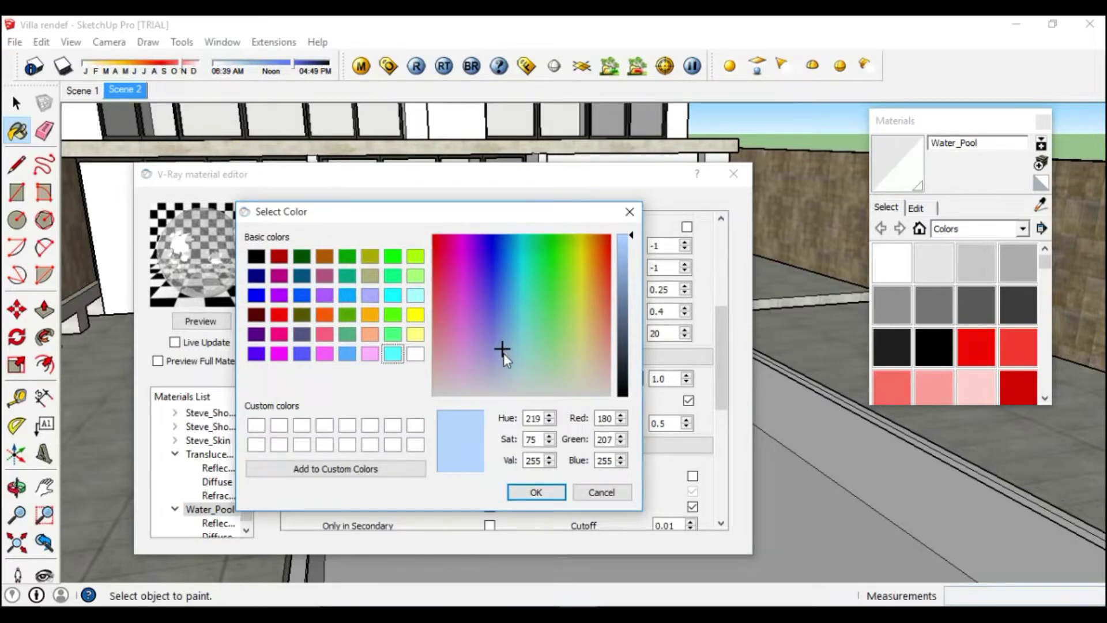
{"action": "left_click", "coordinate": [535, 491]}
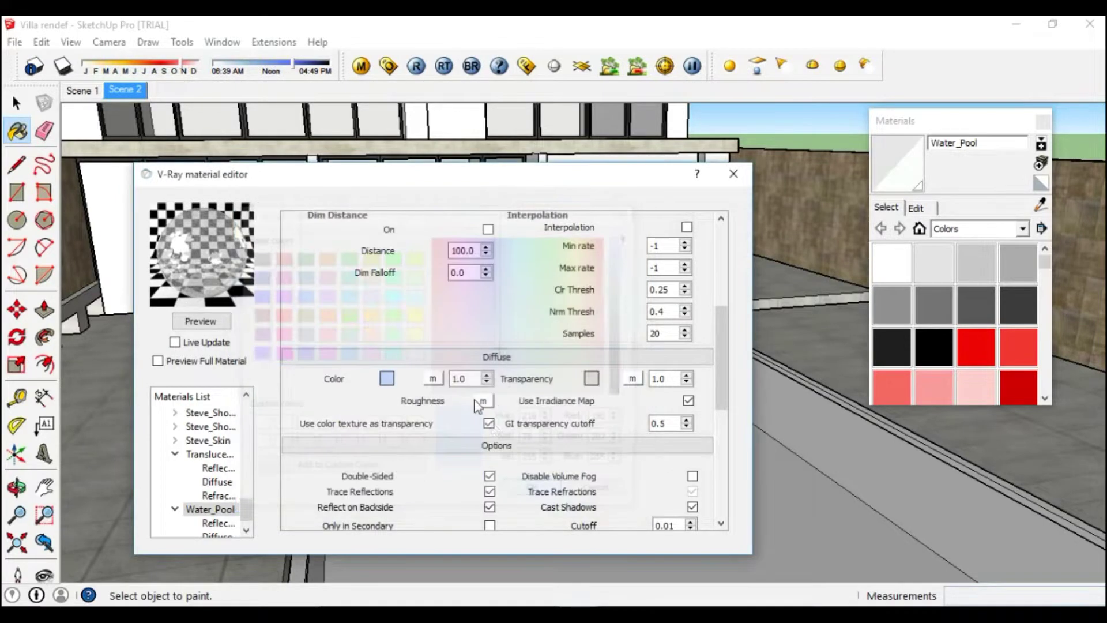
{"action": "left_click", "coordinate": [216, 324]}
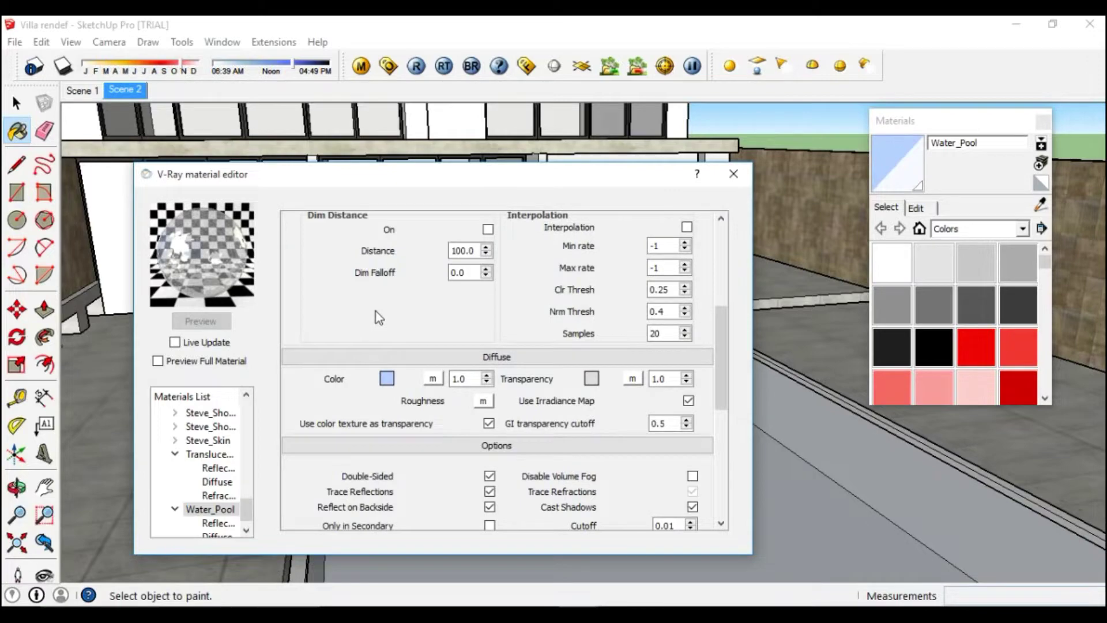
{"action": "left_click", "coordinate": [733, 173]}
{"action": "scroll", "coordinate": [599, 353], "scroll_direction": "up", "scroll_amount": 3}
{"action": "mouse_move", "coordinate": [599, 353]}
{"action": "middle_mouse_down"}
{"action": "mouse_move", "coordinate": [527, 359]}
{"action": "mouse_move", "coordinate": [565, 387]}
{"action": "mouse_move", "coordinate": [559, 375]}
{"action": "mouse_move", "coordinate": [469, 380]}
{"action": "mouse_move", "coordinate": [504, 382]}
{"action": "middle_mouse_up"}
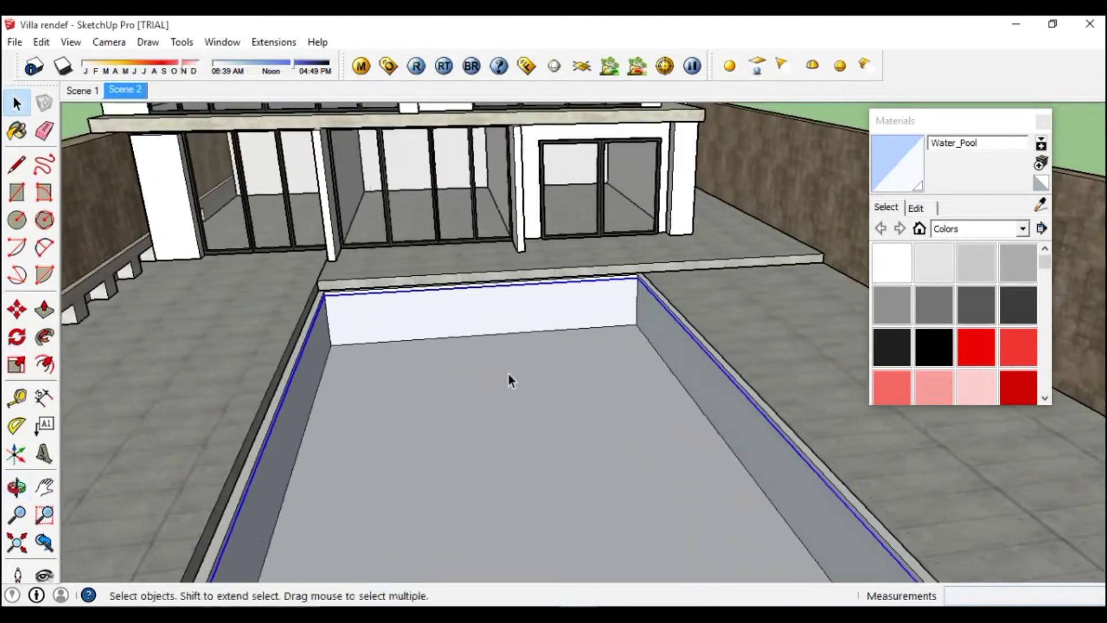
Hide the pool water and sample the pool floor's Color_B10 material.
{"action": "right_click", "coordinate": [503, 379]}
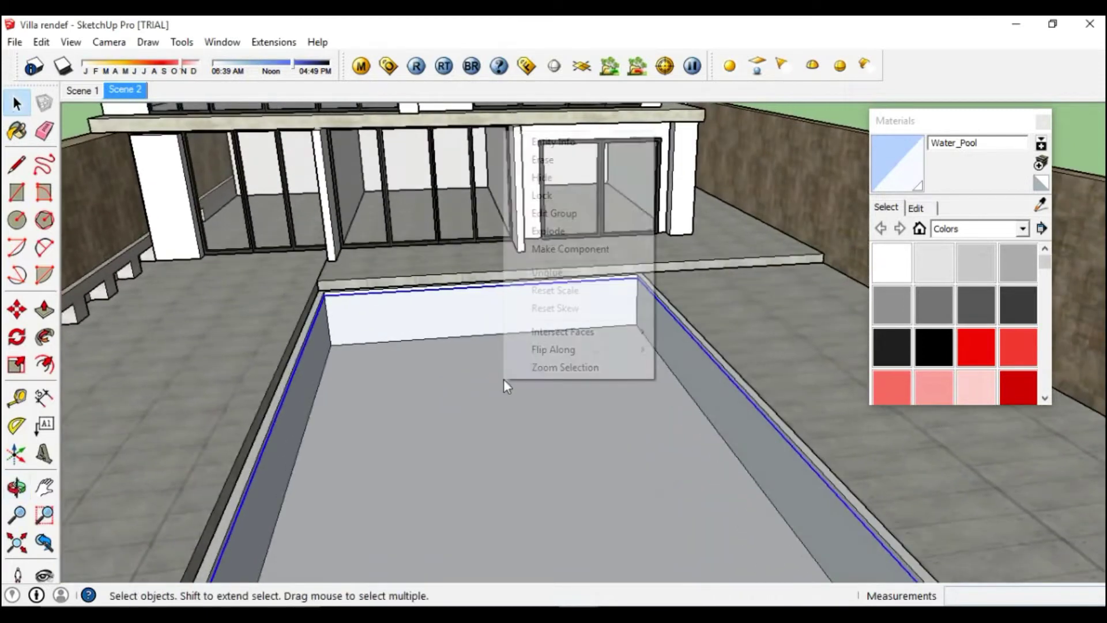
{"action": "left_click", "coordinate": [547, 178]}
{"action": "left_click", "coordinate": [1018, 262]}
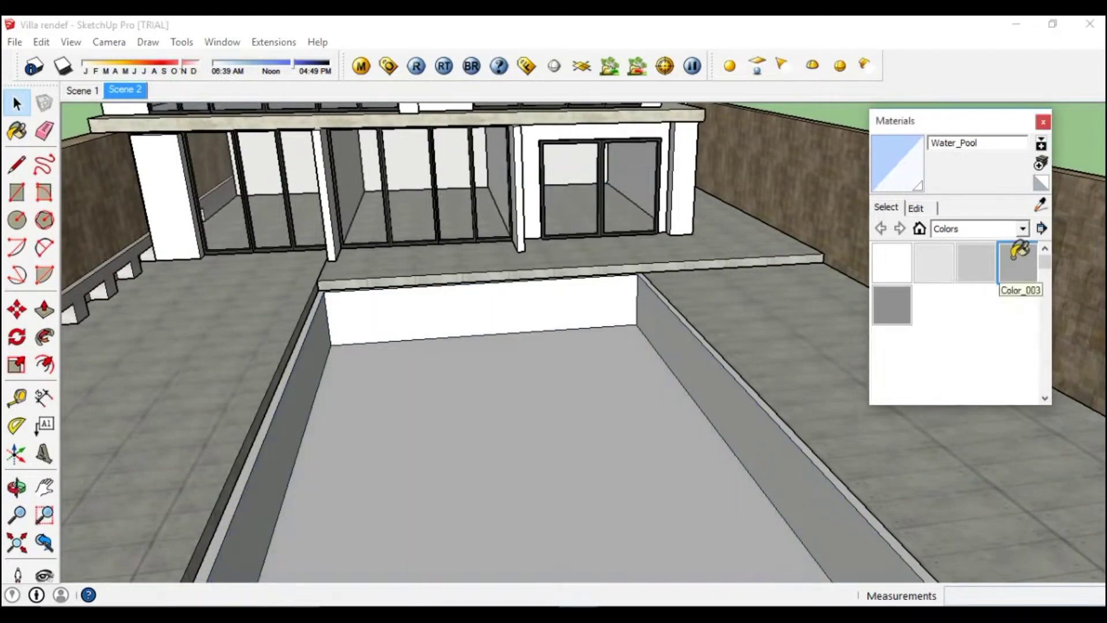
{"action": "left_click", "coordinate": [1040, 204]}
{"action": "left_click", "coordinate": [562, 425]}
{"action": "scroll", "coordinate": [551, 427], "scroll_direction": "up", "scroll_amount": 2}
{"action": "scroll", "coordinate": [526, 378], "scroll_direction": "up", "scroll_amount": 2}
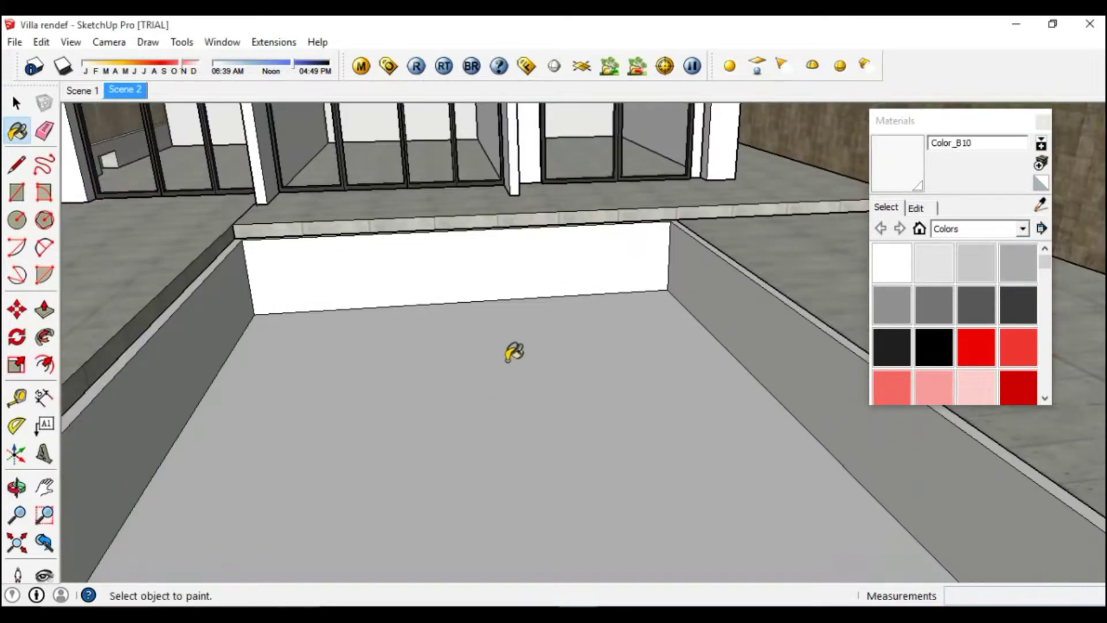
Give Color_B10's V-Ray diffuse the Arch_Interiors_18_006_stones bitmap texture.
{"action": "left_click", "coordinate": [361, 66]}
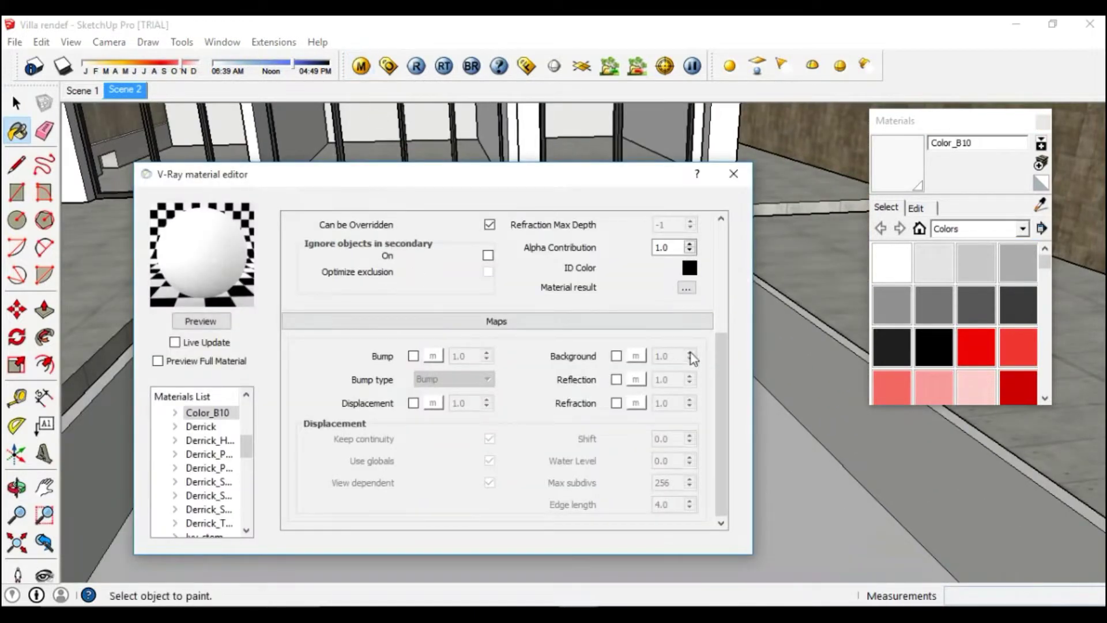
{"action": "scroll", "coordinate": [723, 360], "scroll_direction": "up", "scroll_amount": 3}
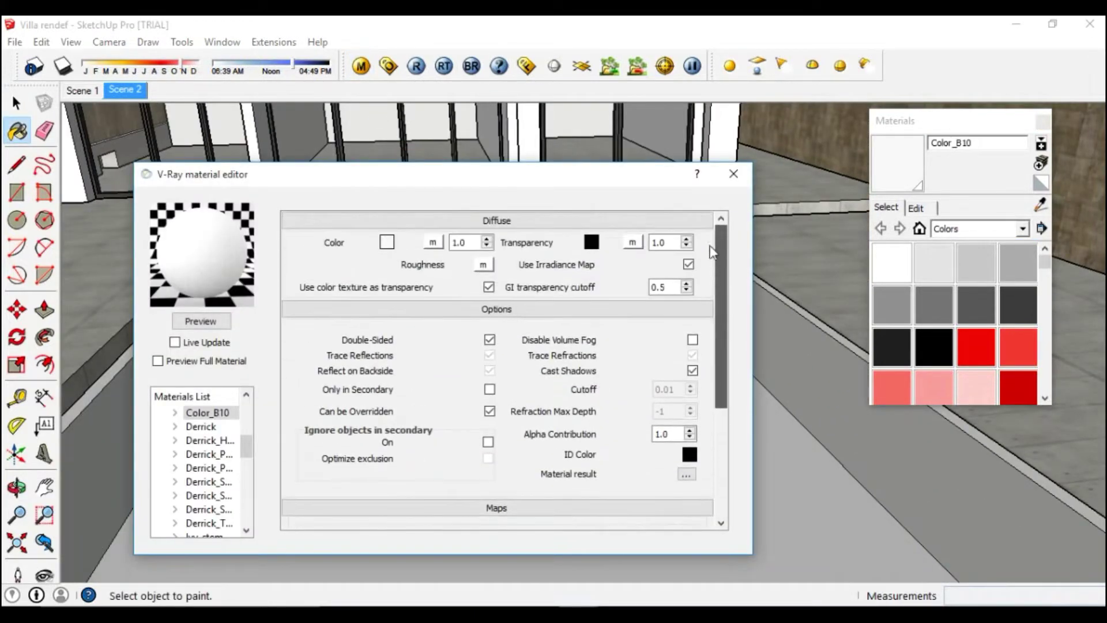
{"action": "left_click", "coordinate": [432, 245]}
{"action": "left_click", "coordinate": [345, 332]}
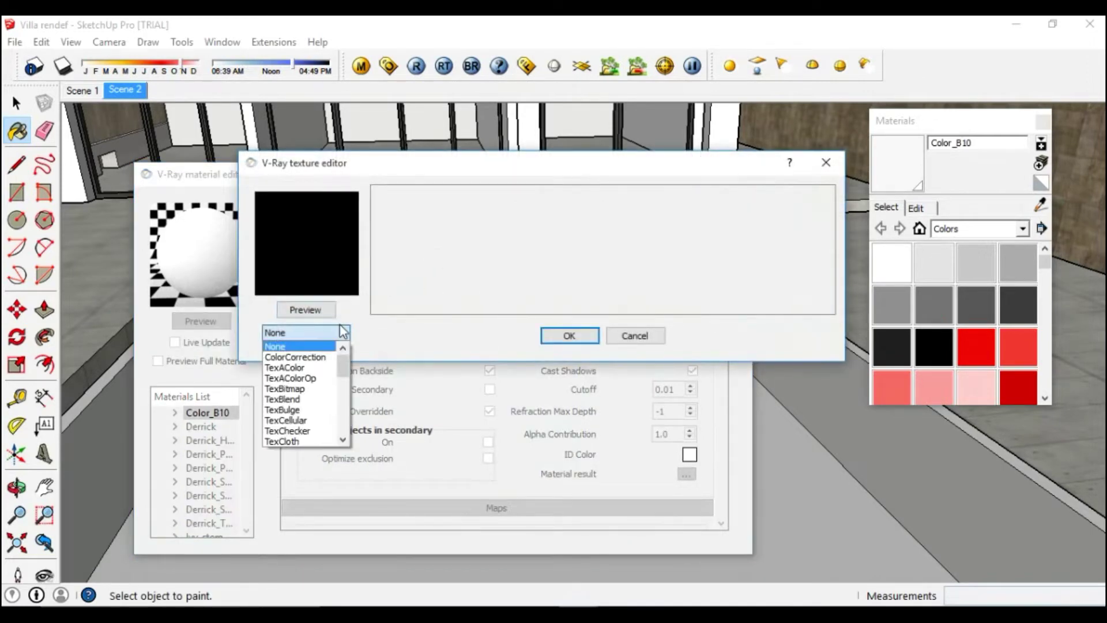
{"action": "left_click", "coordinate": [302, 377]}
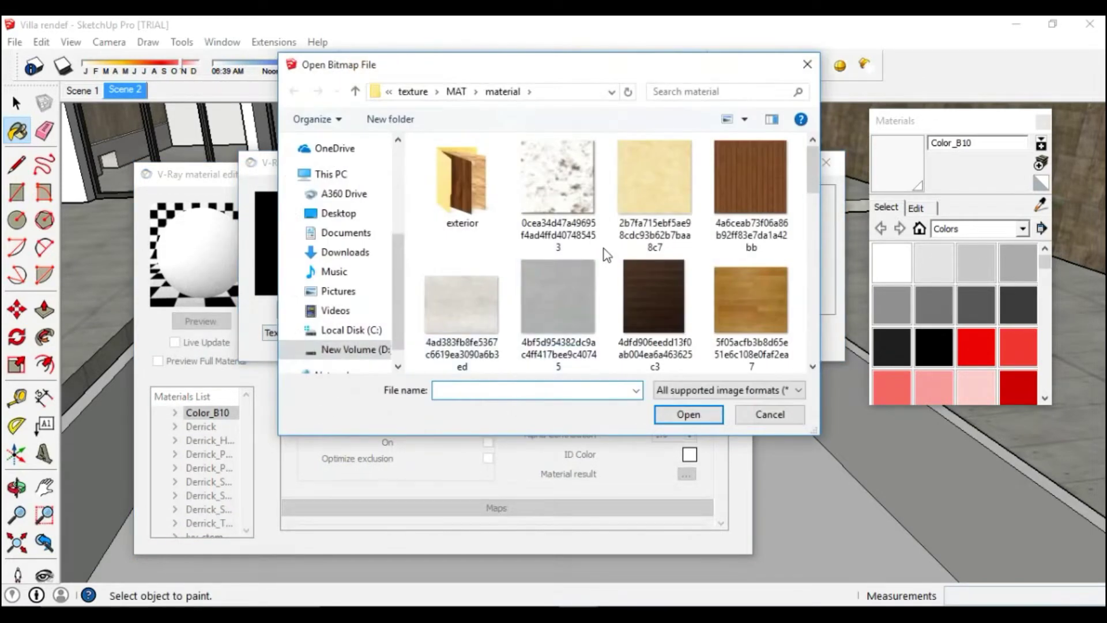
{"action": "left_click", "coordinate": [456, 91]}
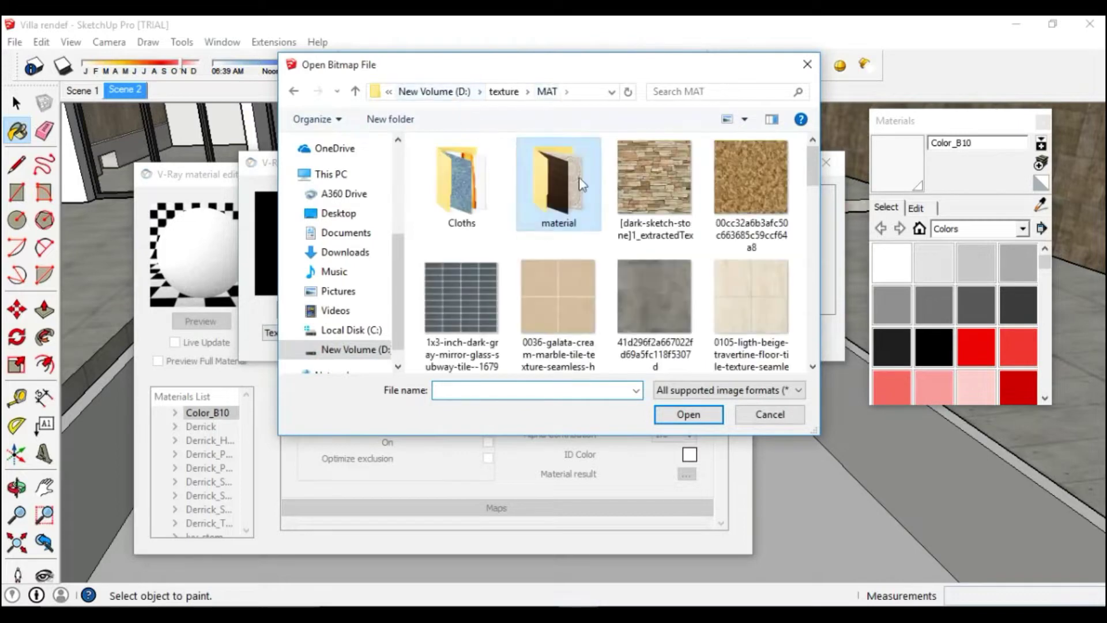
{"action": "left_click_drag", "start_coordinate": [814, 173], "coordinate": [809, 230]}
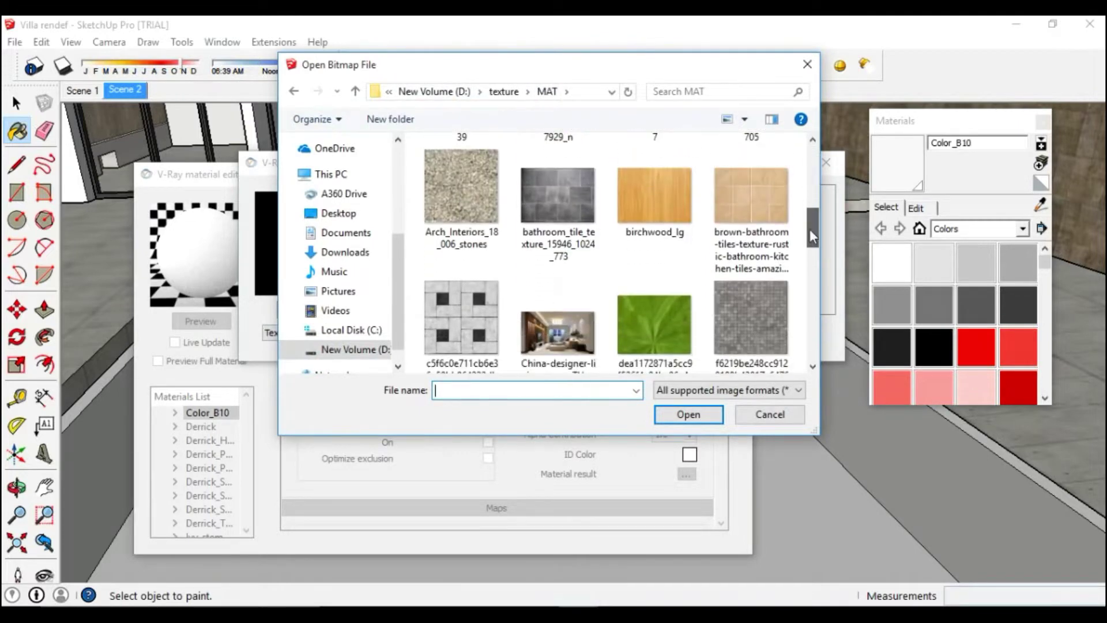
{"action": "left_click", "coordinate": [475, 210]}
{"action": "left_click", "coordinate": [684, 412]}
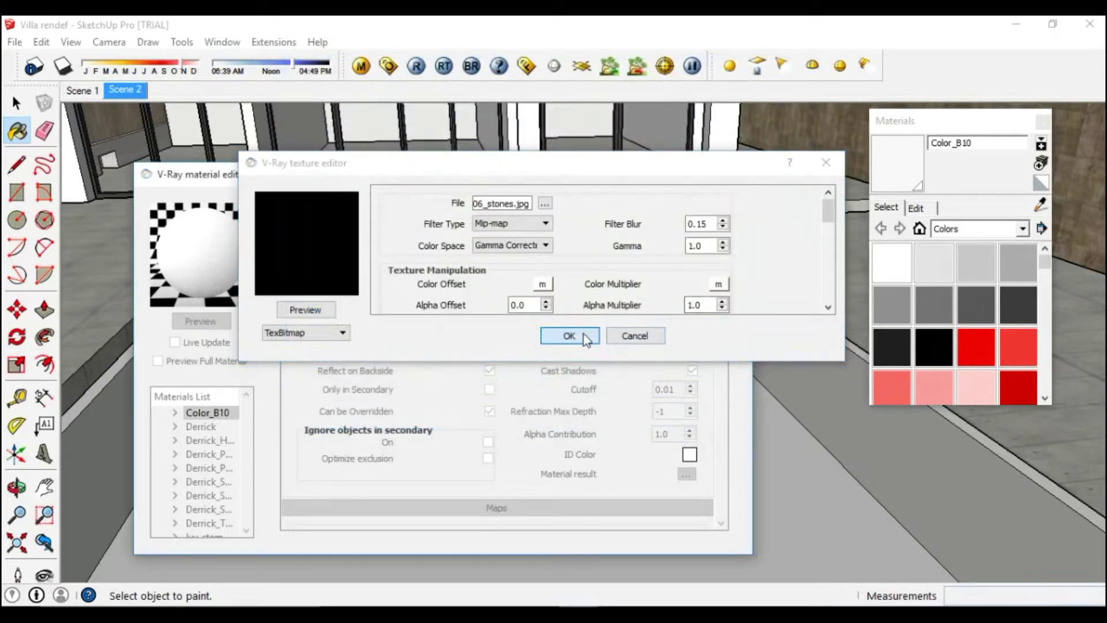
{"action": "left_click", "coordinate": [583, 334]}
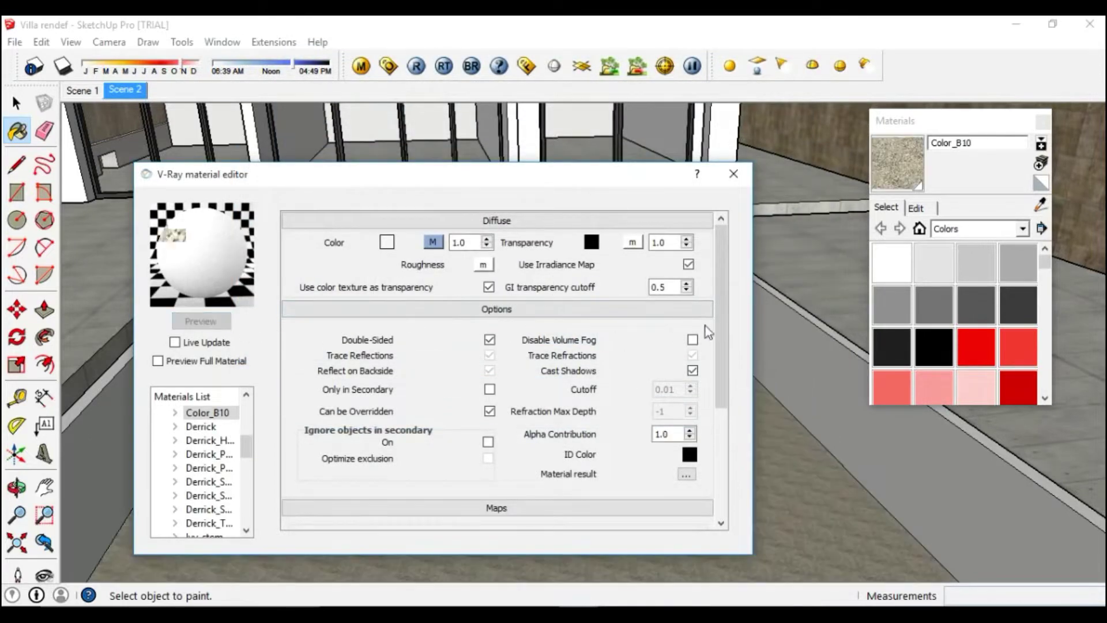
Add the same stones image as Color_B10's bump map and preview the material.
{"action": "left_click_drag", "start_coordinate": [721, 324], "coordinate": [720, 408]}
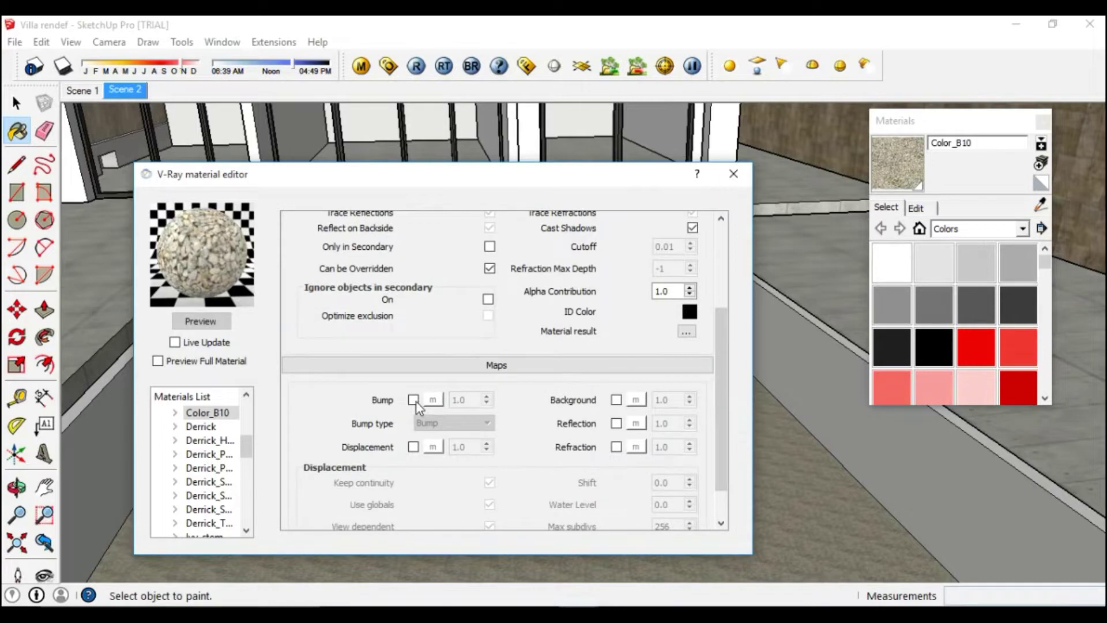
{"action": "left_click", "coordinate": [413, 399]}
{"action": "left_click", "coordinate": [432, 400]}
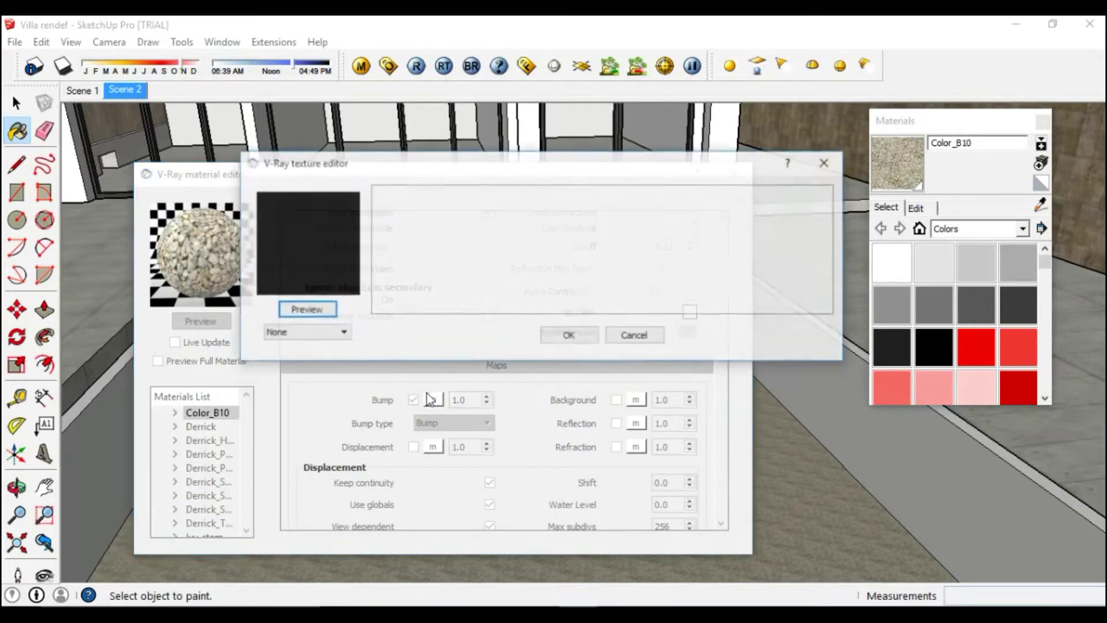
{"action": "left_click", "coordinate": [323, 334]}
{"action": "left_click", "coordinate": [295, 388]}
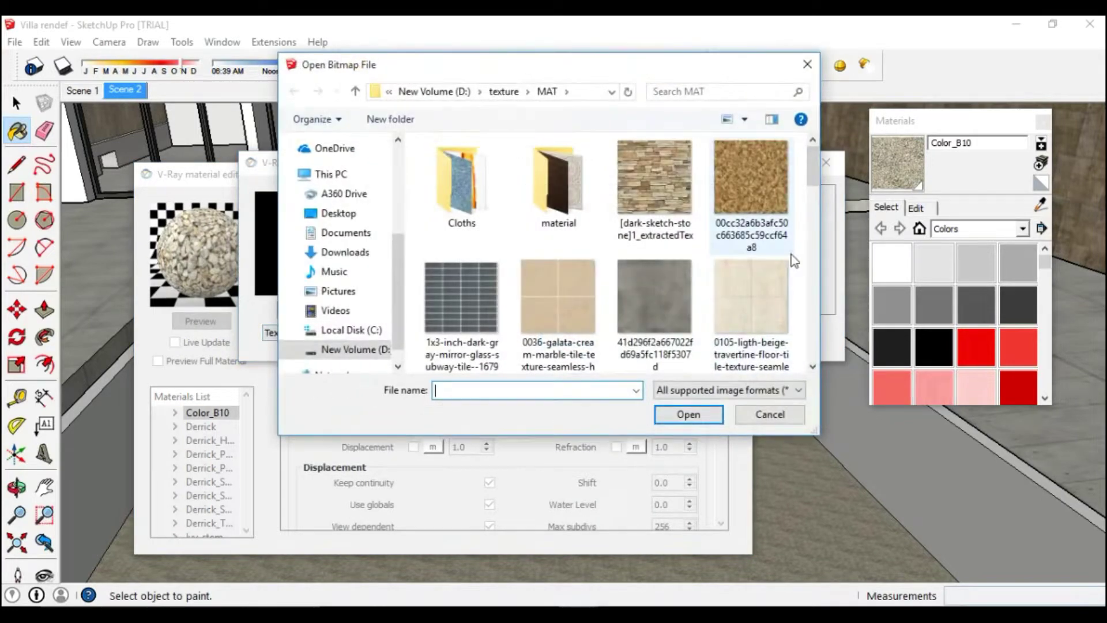
{"action": "left_click_drag", "start_coordinate": [807, 183], "coordinate": [814, 244]}
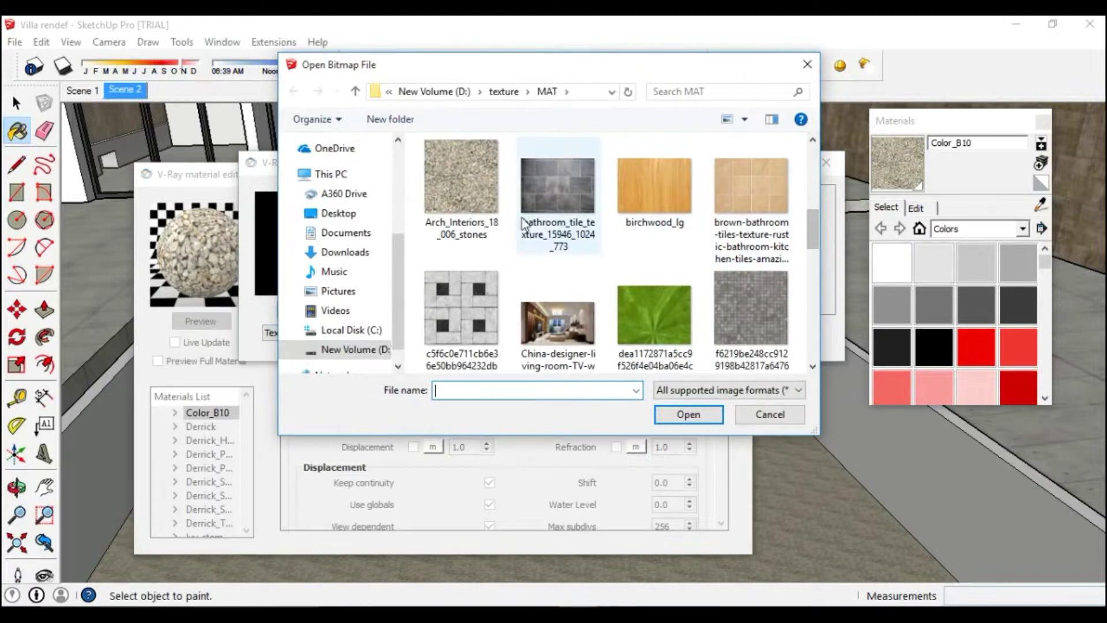
{"action": "left_click", "coordinate": [465, 195]}
{"action": "left_click", "coordinate": [688, 414]}
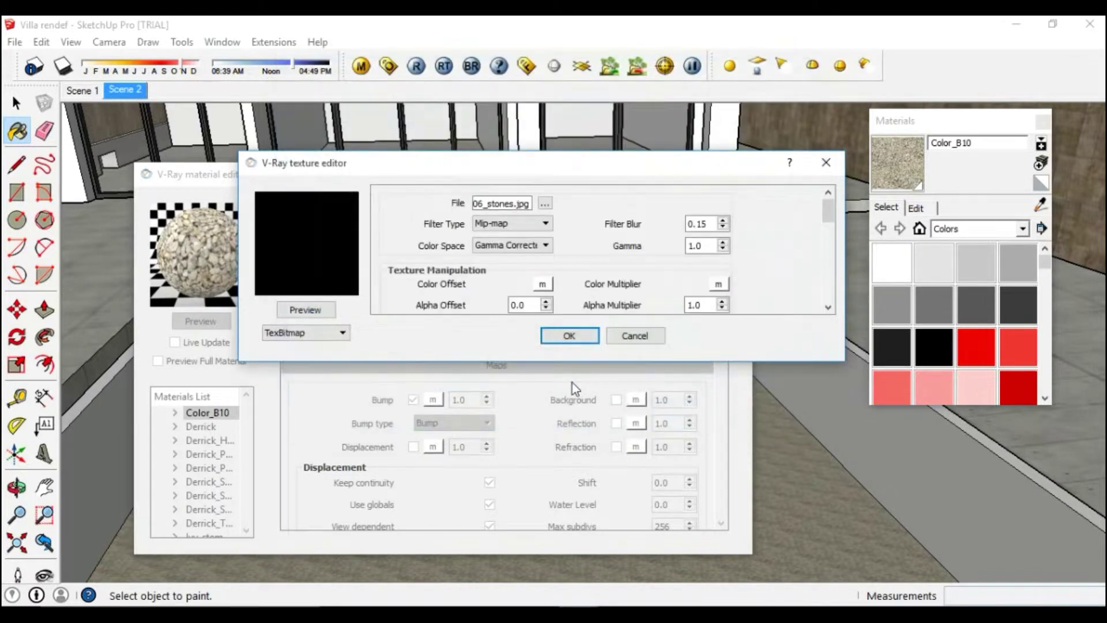
{"action": "left_click", "coordinate": [571, 334]}
{"action": "left_click", "coordinate": [200, 321]}
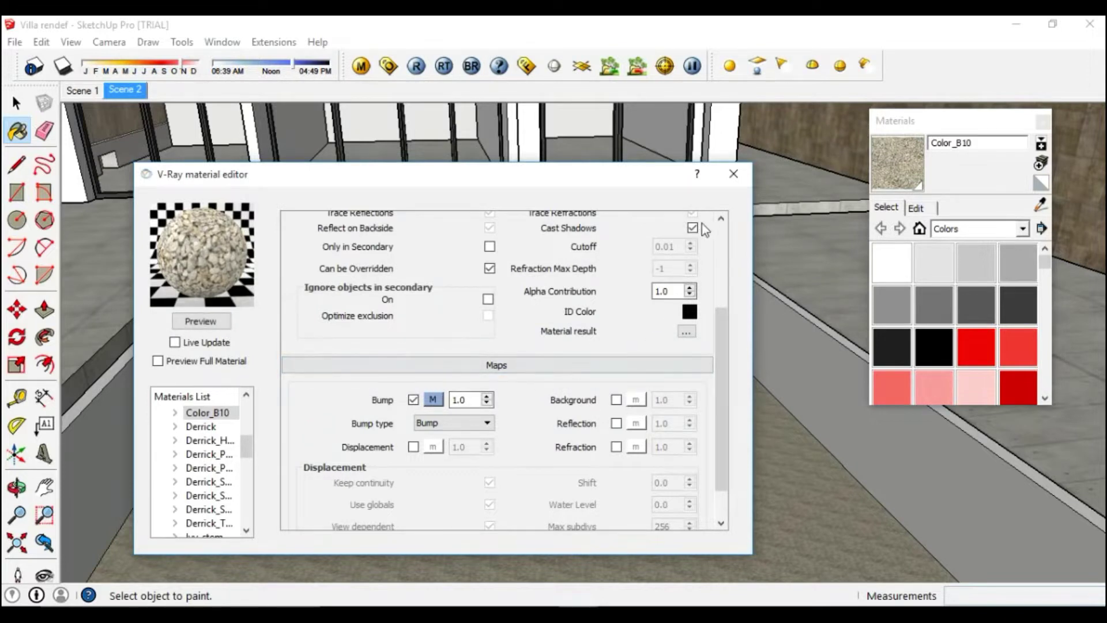
{"action": "left_click", "coordinate": [734, 173]}
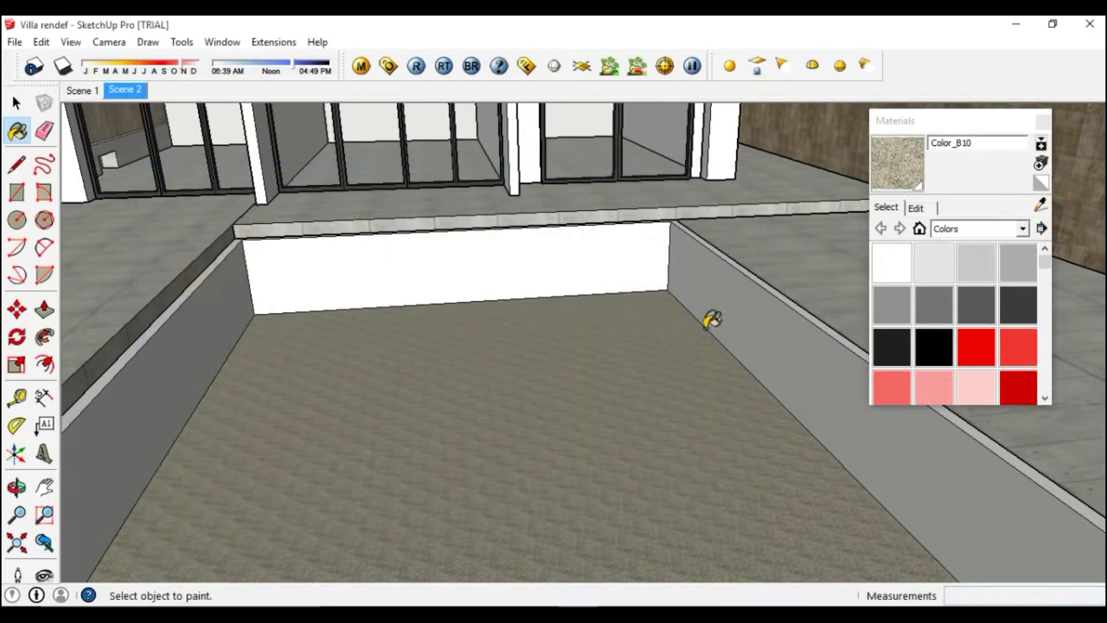
Scale the Color_B10 stone texture to 1500 mm by 1500 mm.
{"action": "left_click", "coordinate": [915, 209]}
{"action": "type", "text": "800"}
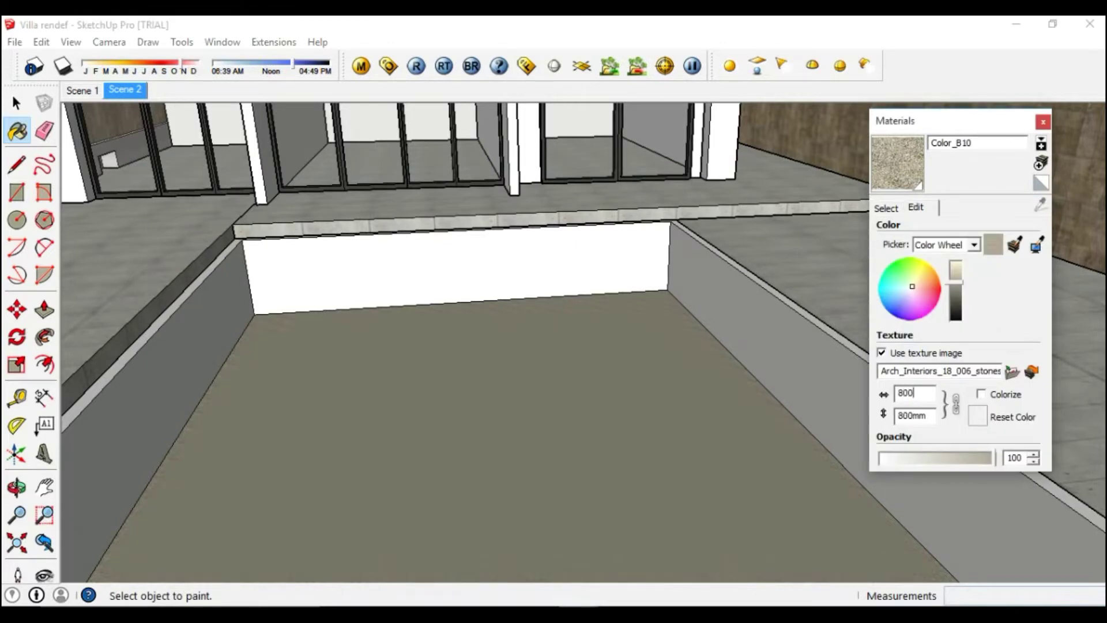
{"action": "key", "text": "Return"}
{"action": "type", "text": "50"}
{"action": "key", "text": "Return"}
{"action": "key", "text": "Return"}
{"action": "mouse_move", "coordinate": [838, 385]}
{"action": "middle_mouse_down"}
{"action": "mouse_move", "coordinate": [667, 511]}
{"action": "mouse_move", "coordinate": [662, 462]}
{"action": "mouse_move", "coordinate": [659, 472]}
{"action": "mouse_move", "coordinate": [537, 453]}
{"action": "mouse_move", "coordinate": [644, 421]}
{"action": "mouse_move", "coordinate": [558, 440]}
{"action": "mouse_move", "coordinate": [502, 435]}
{"action": "mouse_move", "coordinate": [521, 403]}
{"action": "mouse_move", "coordinate": [548, 404]}
{"action": "mouse_move", "coordinate": [583, 410]}
{"action": "mouse_move", "coordinate": [593, 448]}
{"action": "middle_mouse_up"}
{"action": "key", "text": "space"}
{"action": "scroll", "coordinate": [593, 447], "scroll_direction": "up", "scroll_amount": 2}
{"action": "left_click", "coordinate": [887, 208]}
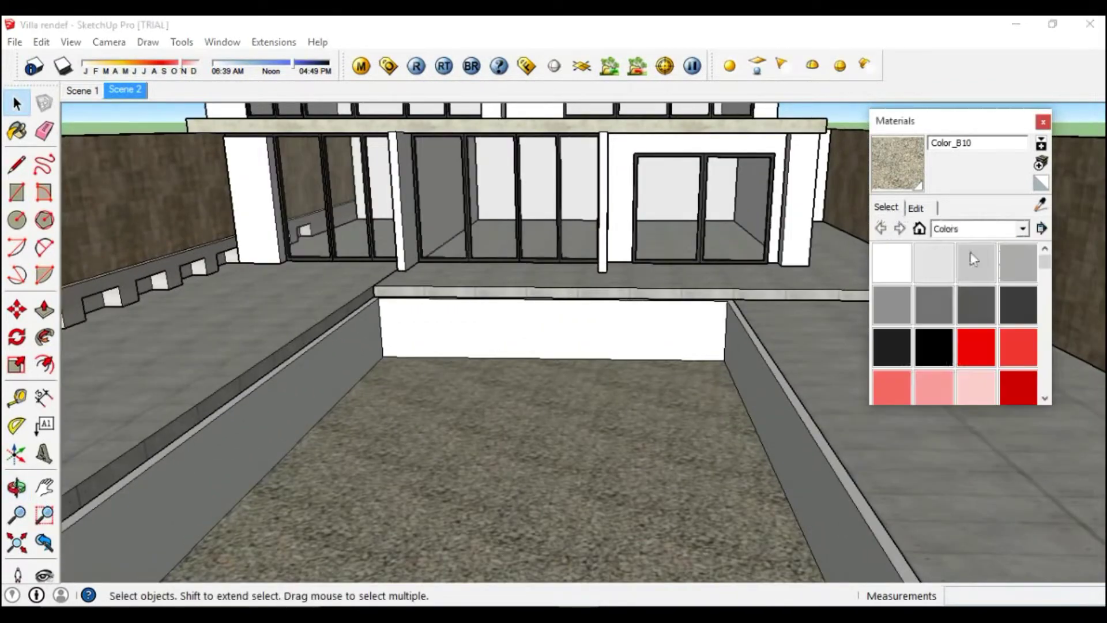
Load the red Color_A02 material into the Paint Bucket.
{"action": "left_click", "coordinate": [1019, 258]}
{"action": "middle_click_drag", "start_coordinate": [580, 373], "coordinate": [612, 373], "text": "shift"}
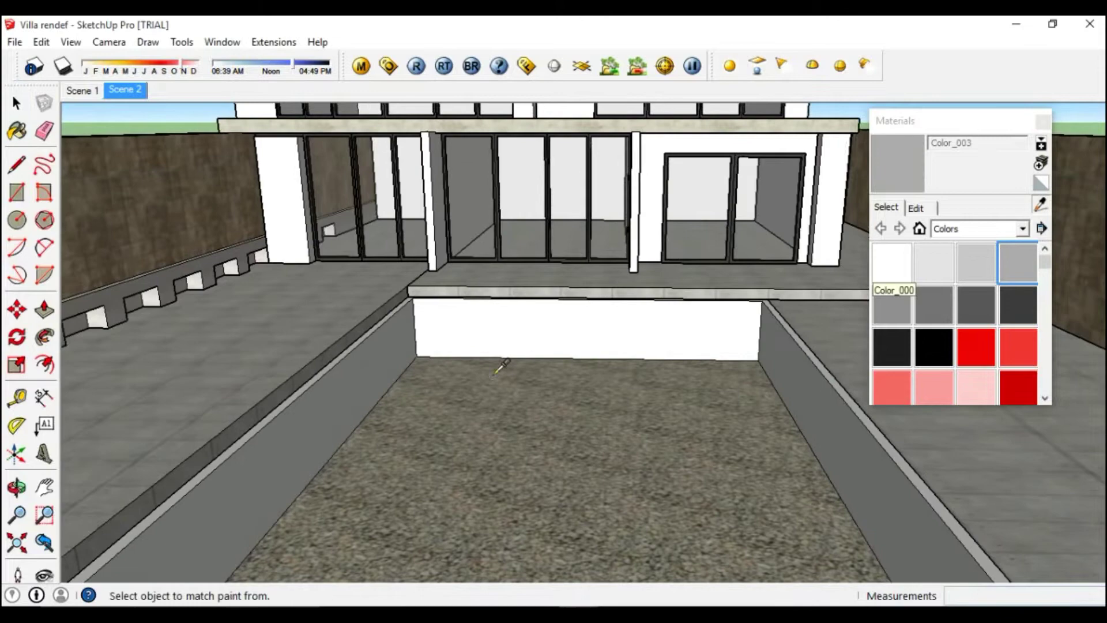
{"action": "left_click", "coordinate": [386, 411], "text": "alt"}
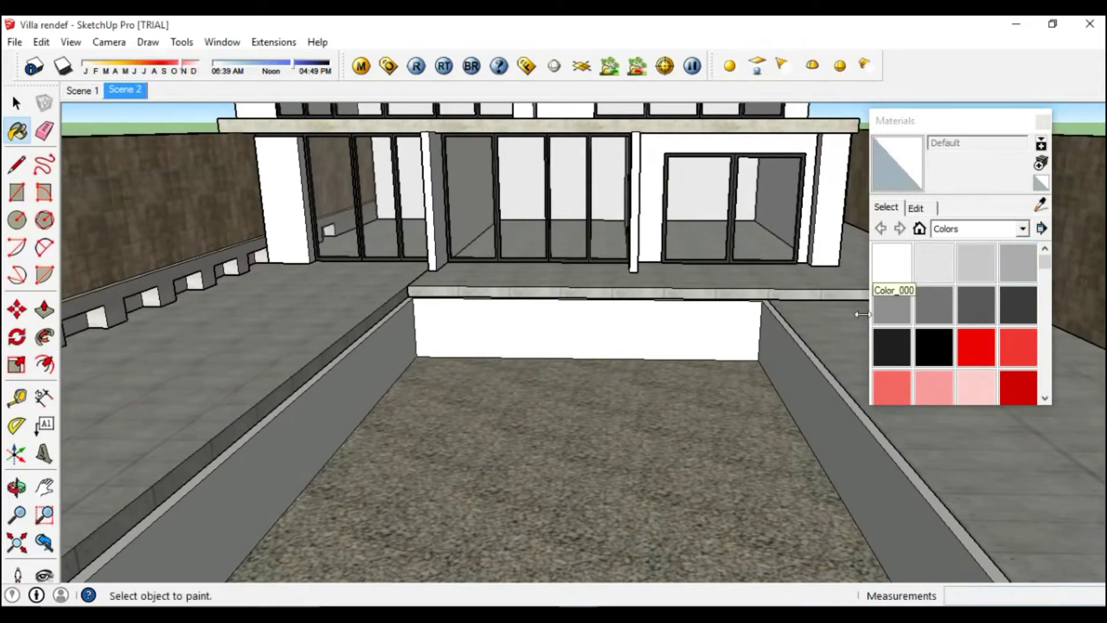
{"action": "left_click", "coordinate": [973, 277]}
{"action": "left_click", "coordinate": [1017, 347]}
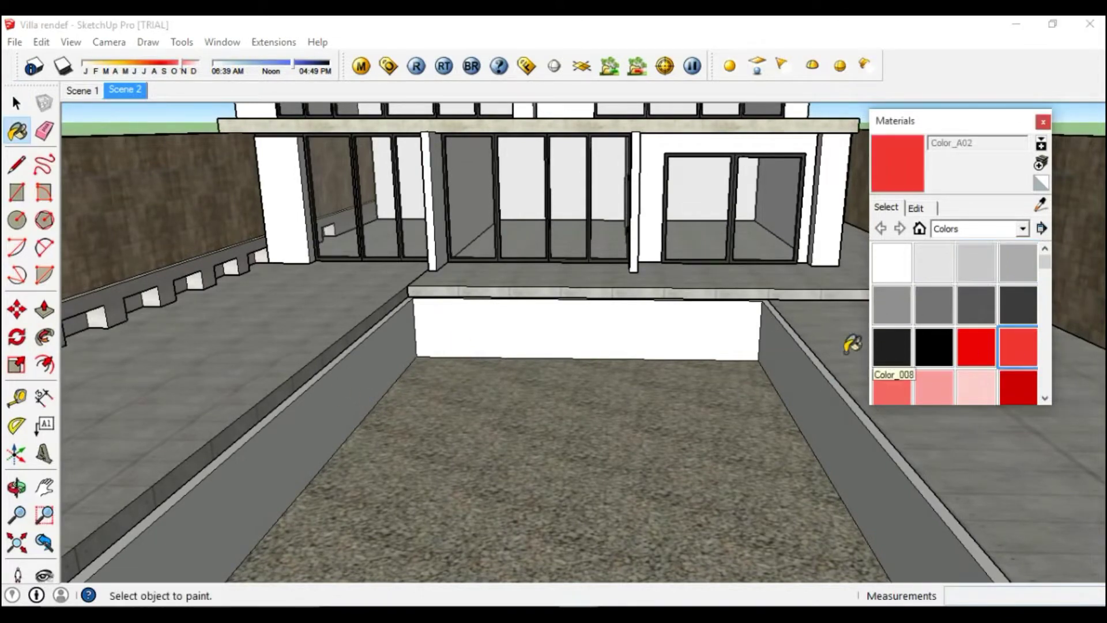
Paint the left and back pool walls with Color_A02.
{"action": "left_click", "coordinate": [344, 393]}
{"action": "scroll", "coordinate": [332, 369], "scroll_direction": "up", "scroll_amount": 3}
{"action": "scroll", "coordinate": [318, 362], "scroll_direction": "up", "scroll_amount": 2}
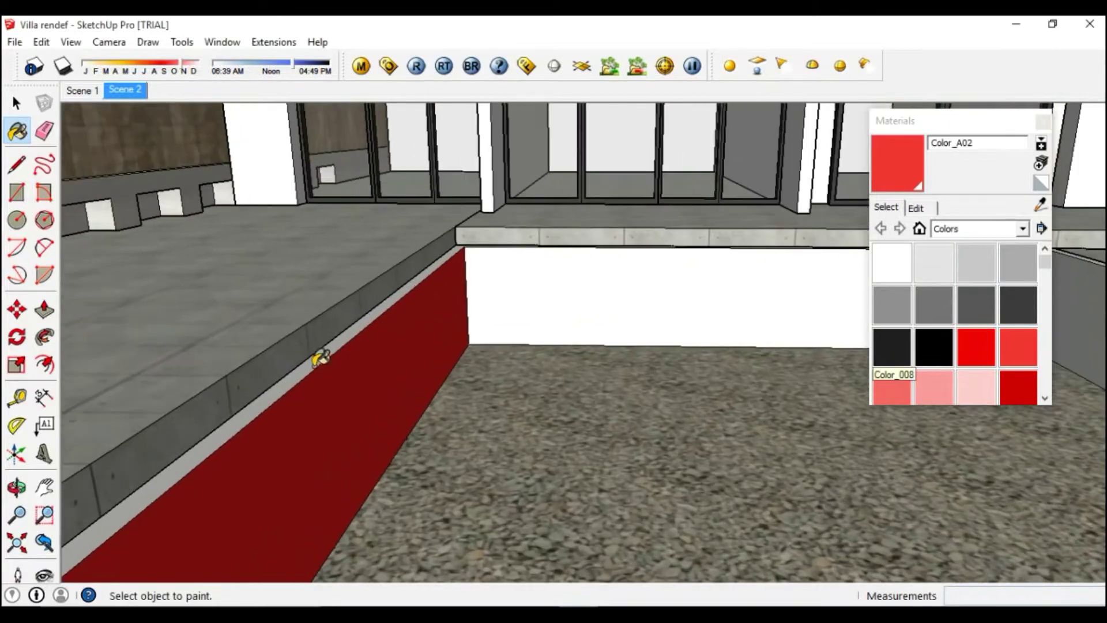
{"action": "left_click", "coordinate": [510, 300]}
{"action": "scroll", "coordinate": [512, 322], "scroll_direction": "down", "scroll_amount": 2}
{"action": "scroll", "coordinate": [612, 369], "scroll_direction": "down", "scroll_amount": 2}
Paint the right pool wall's inner face red and return to Select.
{"action": "mouse_move", "coordinate": [613, 368]}
{"action": "middle_mouse_down"}
{"action": "mouse_move", "coordinate": [403, 361]}
{"action": "mouse_move", "coordinate": [667, 365]}
{"action": "mouse_move", "coordinate": [563, 358]}
{"action": "middle_mouse_up"}
{"action": "left_click", "coordinate": [666, 329]}
{"action": "mouse_move", "coordinate": [667, 328]}
{"action": "middle_mouse_down"}
{"action": "mouse_move", "coordinate": [327, 435]}
{"action": "mouse_move", "coordinate": [598, 469]}
{"action": "mouse_move", "coordinate": [546, 415]}
{"action": "mouse_move", "coordinate": [904, 482]}
{"action": "middle_mouse_up"}
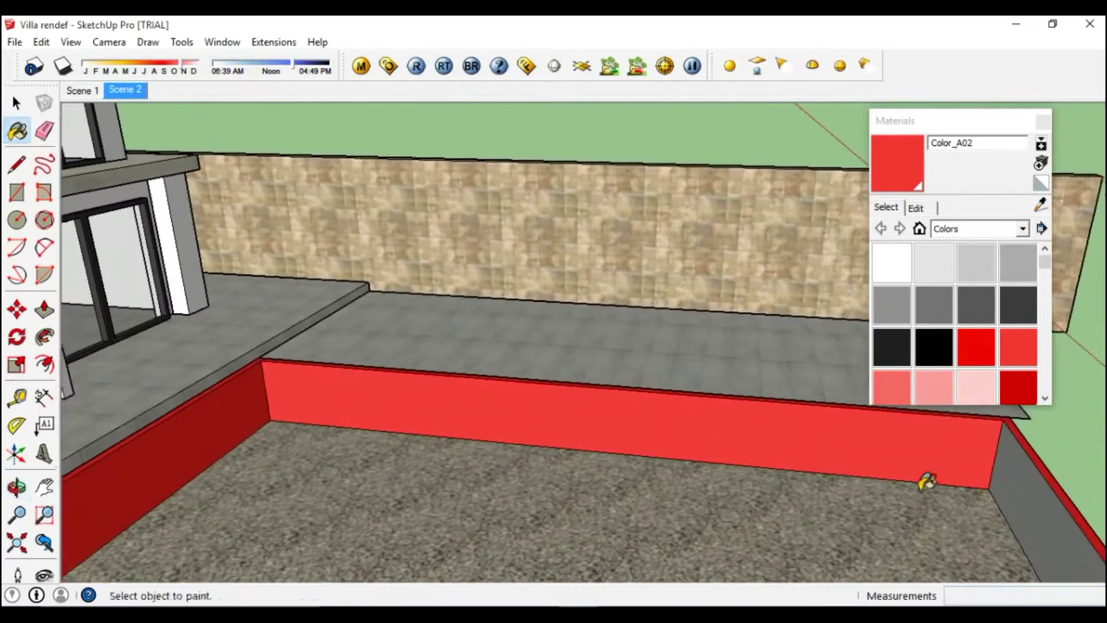
{"action": "left_click", "coordinate": [1038, 486]}
{"action": "mouse_move", "coordinate": [791, 427]}
{"action": "middle_mouse_down"}
{"action": "mouse_move", "coordinate": [461, 440]}
{"action": "mouse_move", "coordinate": [672, 405]}
{"action": "mouse_move", "coordinate": [501, 411]}
{"action": "mouse_move", "coordinate": [366, 363]}
{"action": "middle_mouse_up"}
{"action": "scroll", "coordinate": [365, 363], "scroll_direction": "up", "scroll_amount": 2}
{"action": "key", "text": "space"}
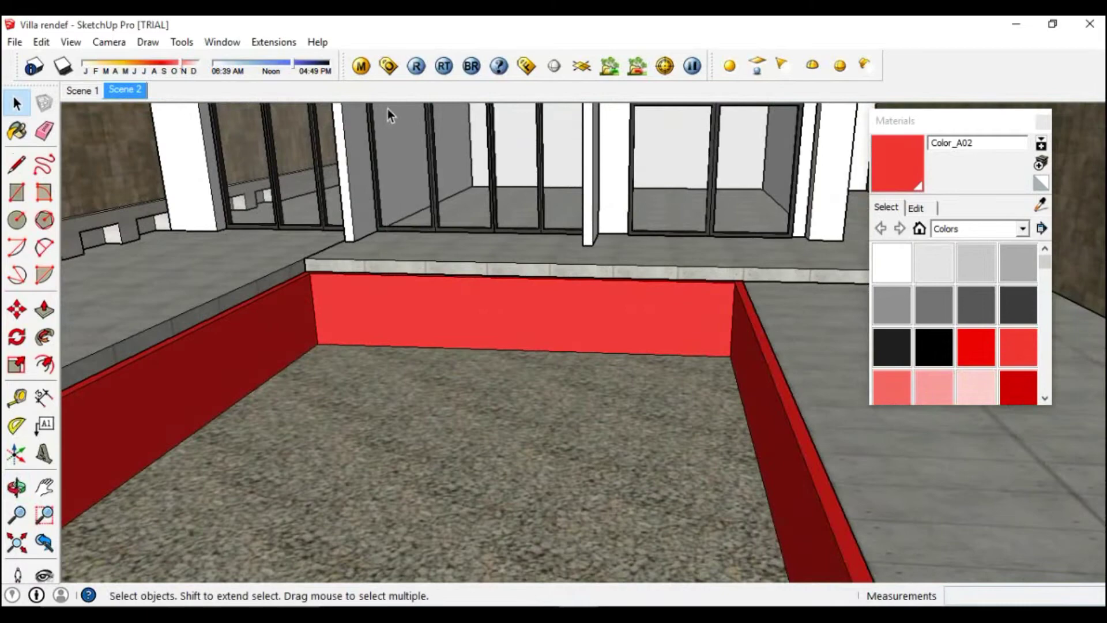
{"action": "left_click", "coordinate": [361, 65]}
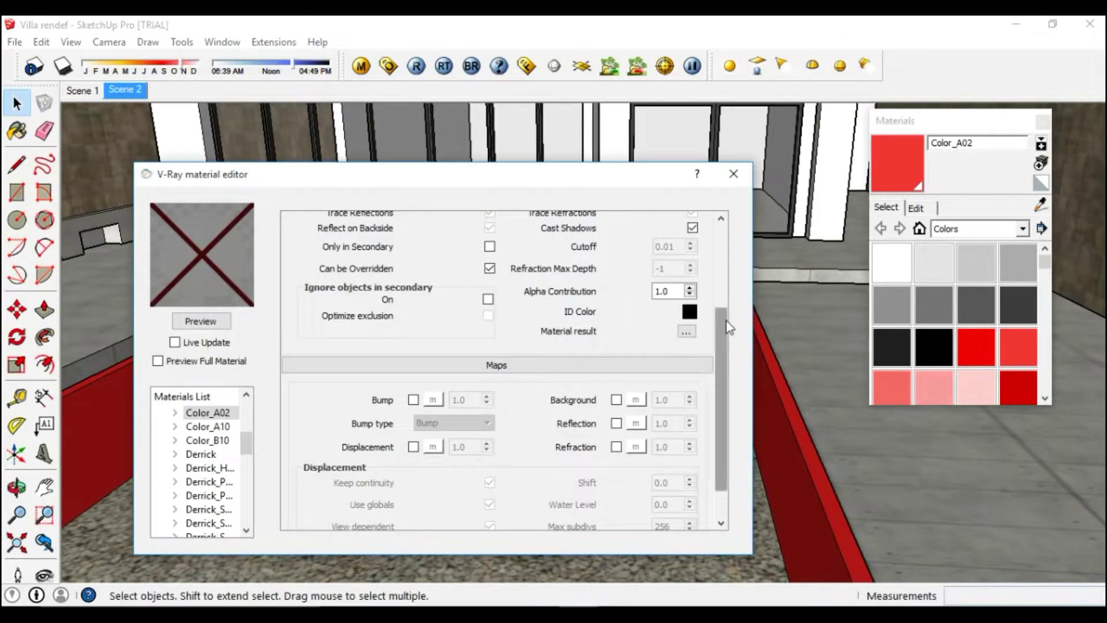
Set Color_A02's diffuse to a TexBitmap of the grey mosaic tile image and preview it.
{"action": "left_click_drag", "start_coordinate": [725, 321], "coordinate": [725, 237]}
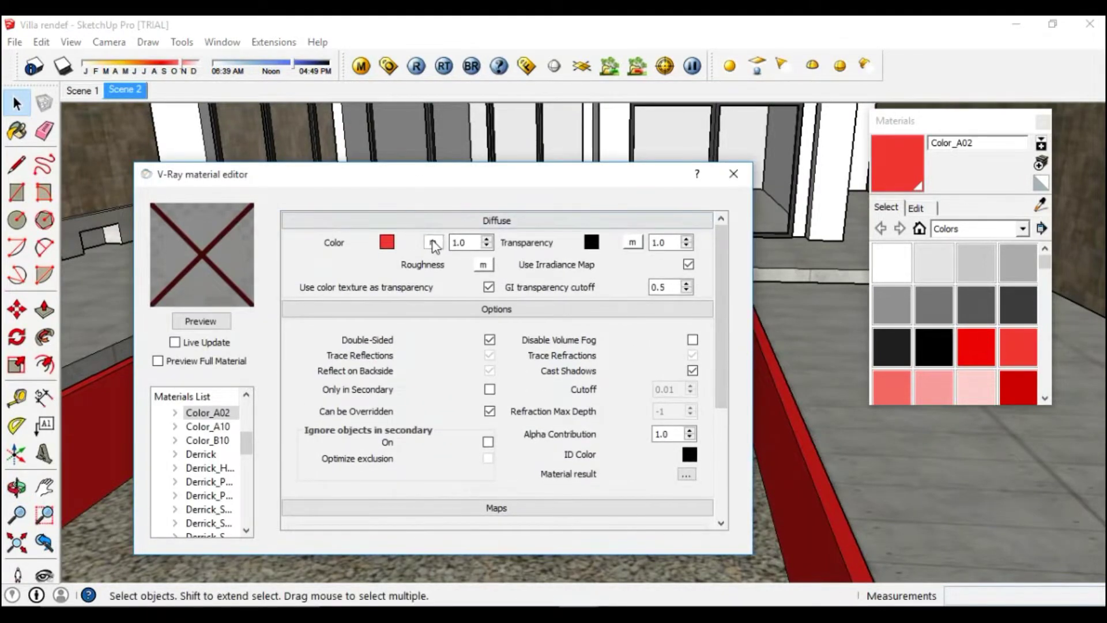
{"action": "left_click", "coordinate": [432, 242]}
{"action": "left_click", "coordinate": [304, 333]}
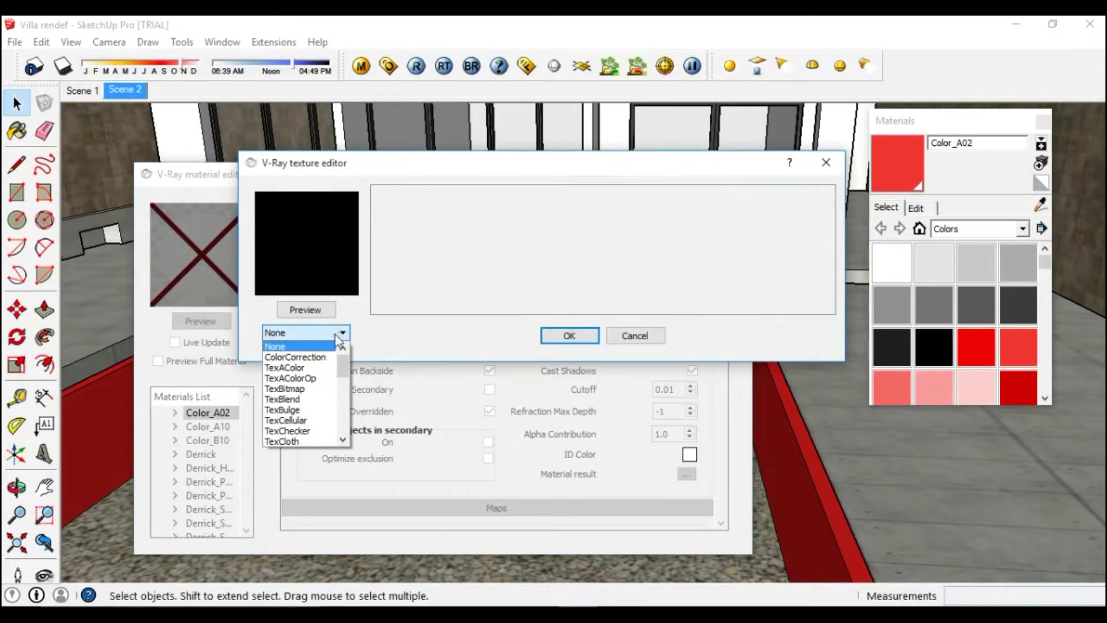
{"action": "left_click", "coordinate": [296, 388]}
{"action": "left_click_drag", "start_coordinate": [812, 177], "coordinate": [819, 234]}
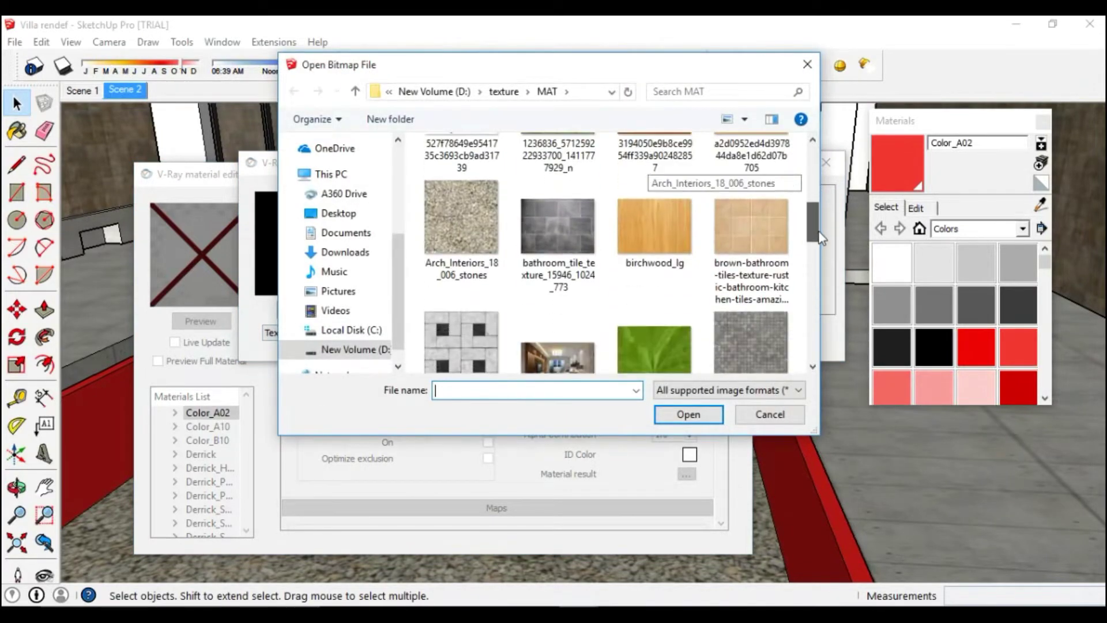
{"action": "left_click_drag", "start_coordinate": [819, 236], "coordinate": [824, 257]}
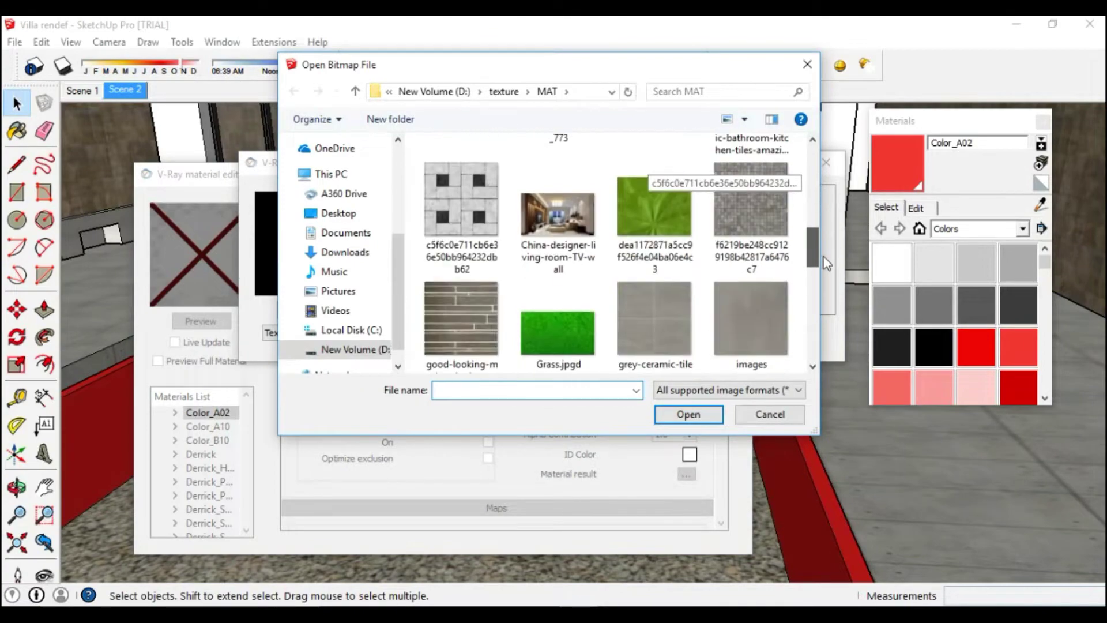
{"action": "left_click", "coordinate": [751, 196]}
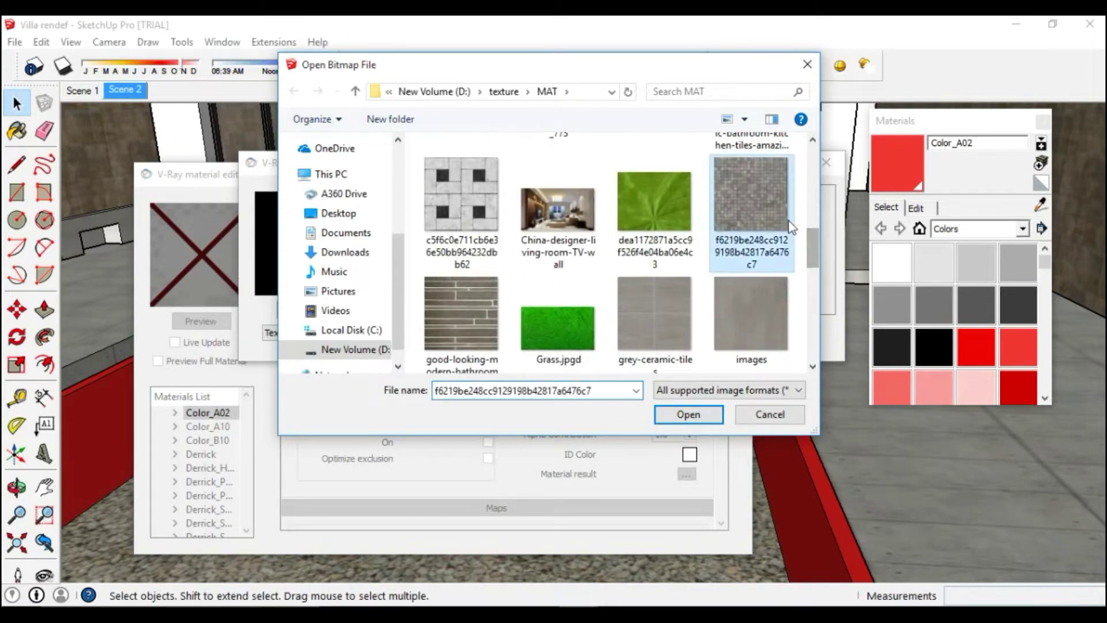
{"action": "left_click", "coordinate": [695, 412]}
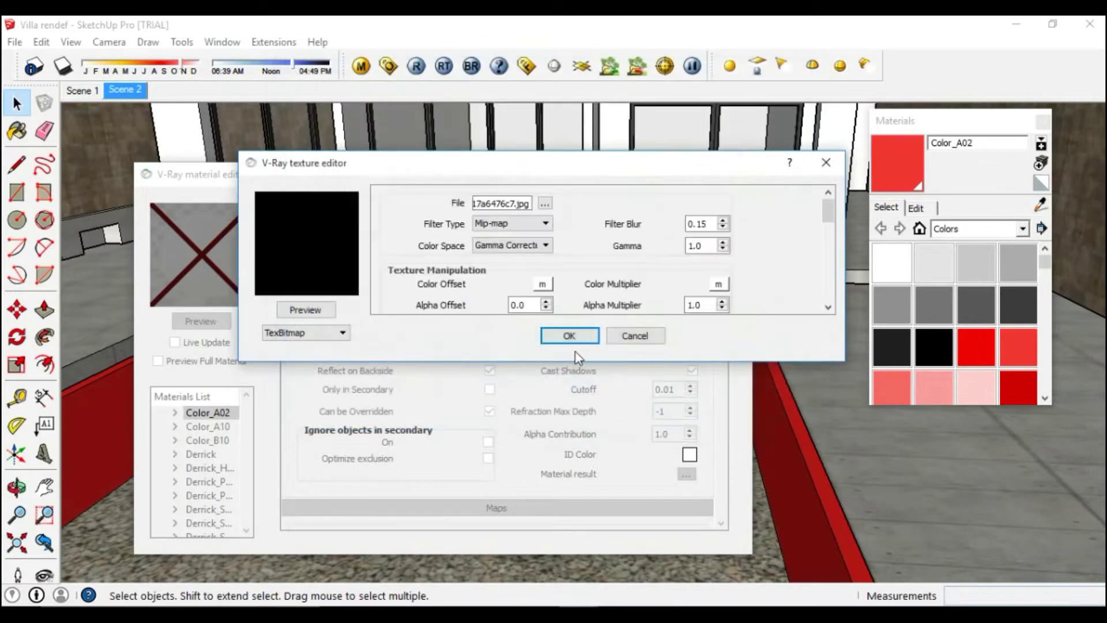
{"action": "left_click", "coordinate": [569, 336]}
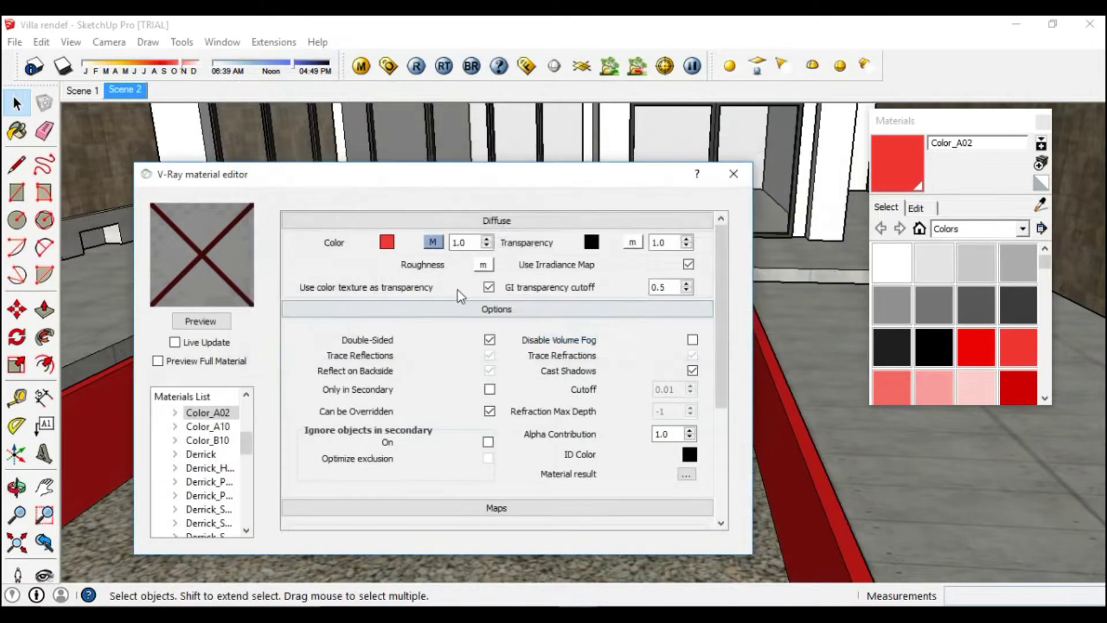
{"action": "left_click", "coordinate": [212, 324]}
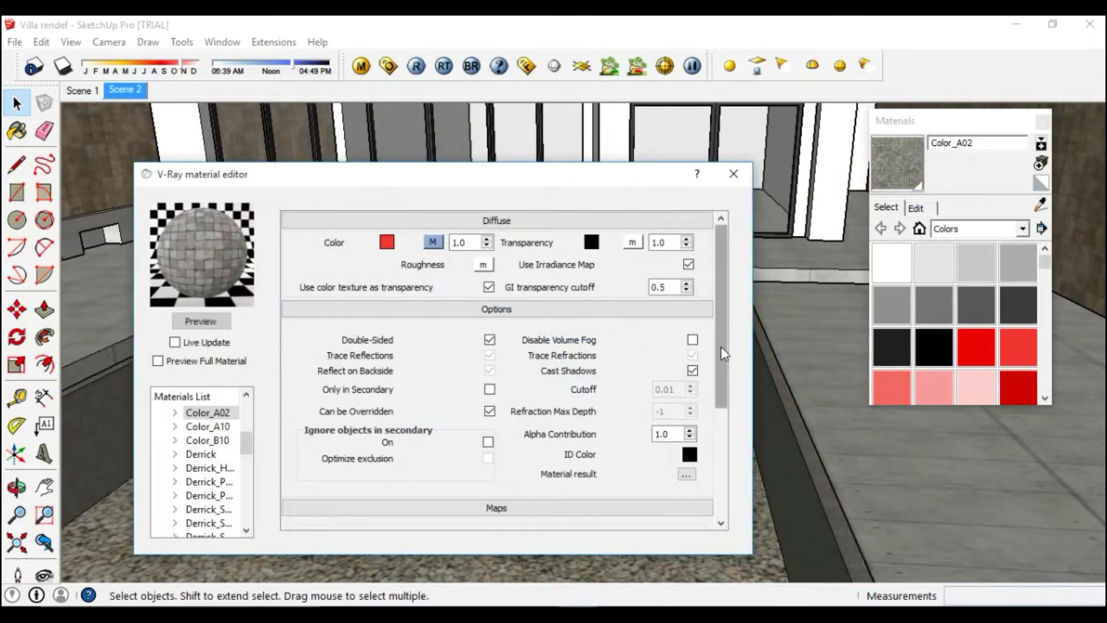
Enable bump using the same grey mosaic bitmap and refresh the preview.
{"action": "left_click_drag", "start_coordinate": [724, 354], "coordinate": [721, 406]}
{"action": "left_click", "coordinate": [414, 427]}
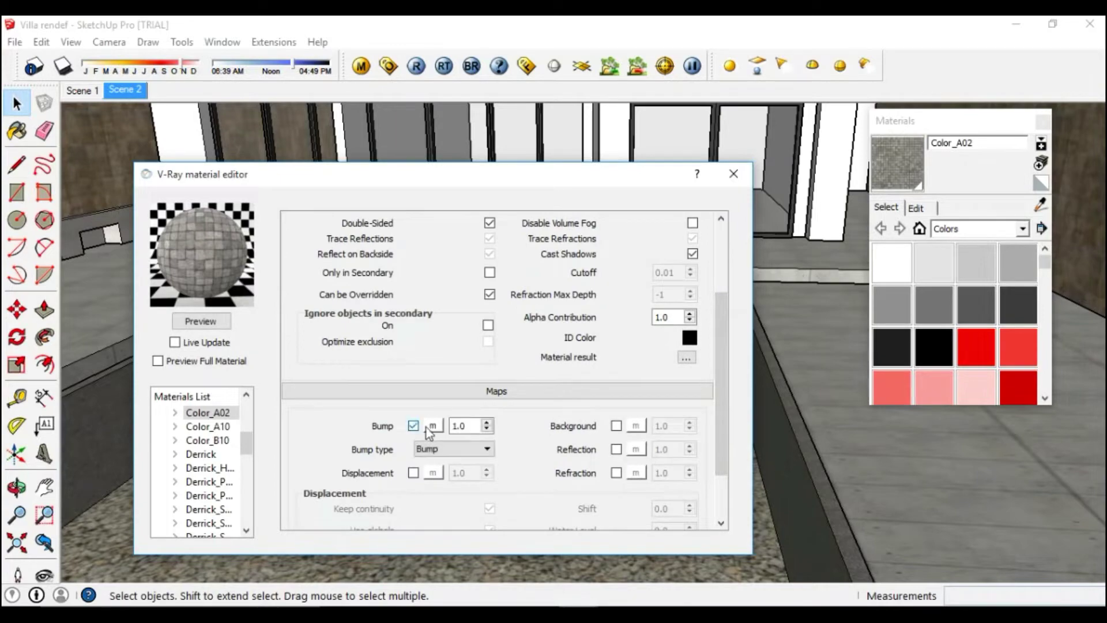
{"action": "left_click", "coordinate": [432, 426]}
{"action": "left_click", "coordinate": [323, 334]}
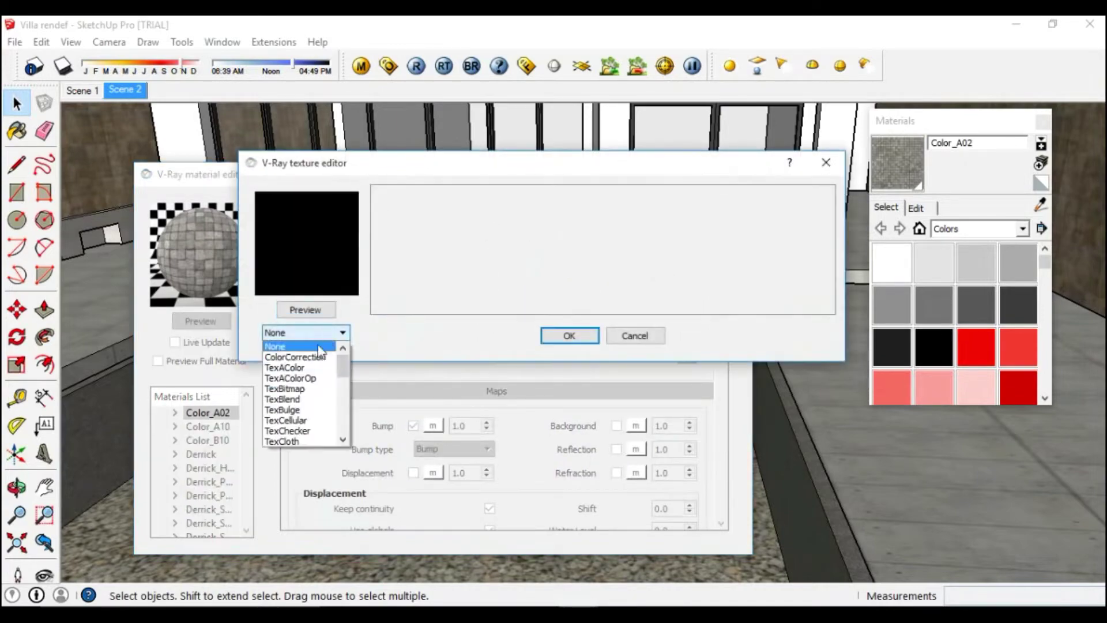
{"action": "left_click", "coordinate": [284, 388]}
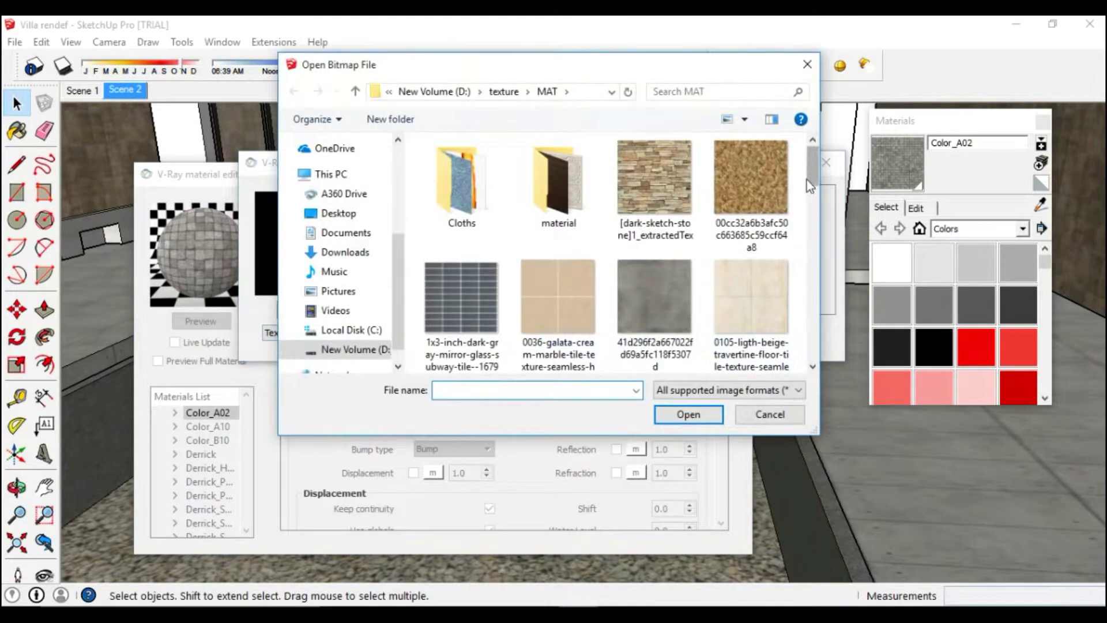
{"action": "scroll", "coordinate": [813, 190], "scroll_direction": "down", "scroll_amount": 2}
{"action": "scroll", "coordinate": [813, 196], "scroll_direction": "down", "scroll_amount": 2}
{"action": "scroll", "coordinate": [778, 259], "scroll_direction": "down", "scroll_amount": 1}
{"action": "left_click", "coordinate": [746, 317]}
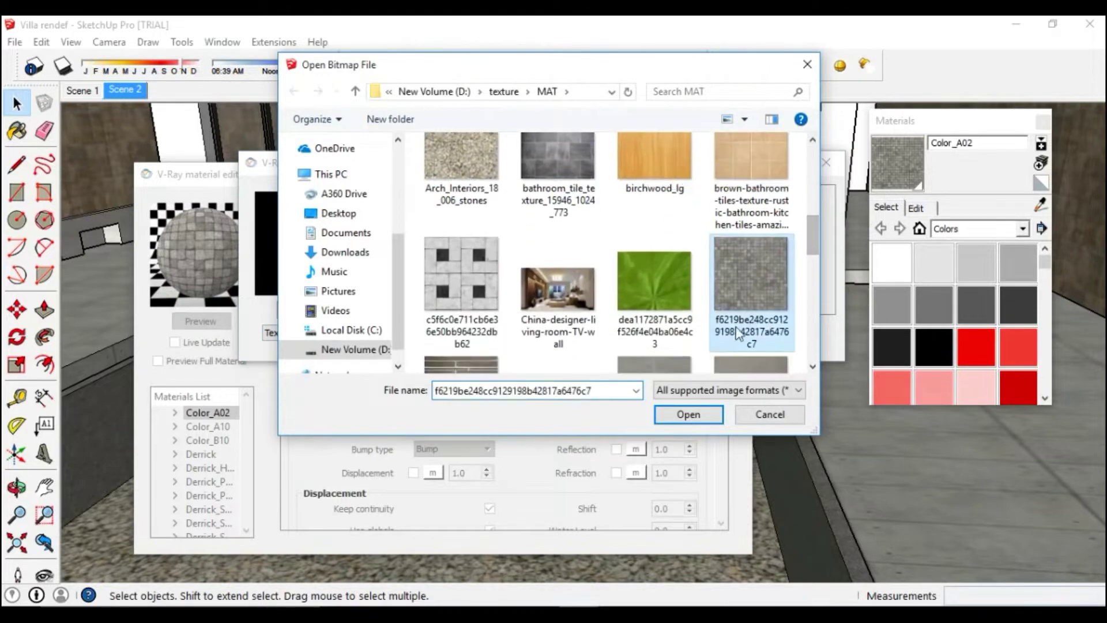
{"action": "left_click", "coordinate": [689, 408]}
{"action": "left_click", "coordinate": [583, 343]}
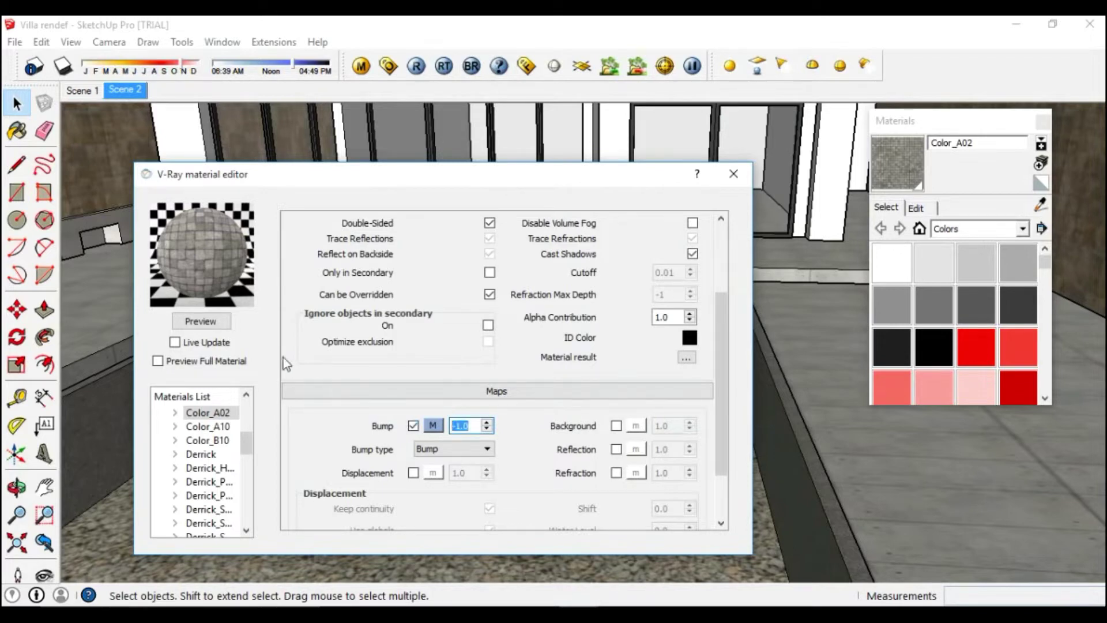
{"action": "type", "text": "-1"}
{"action": "left_click", "coordinate": [227, 328]}
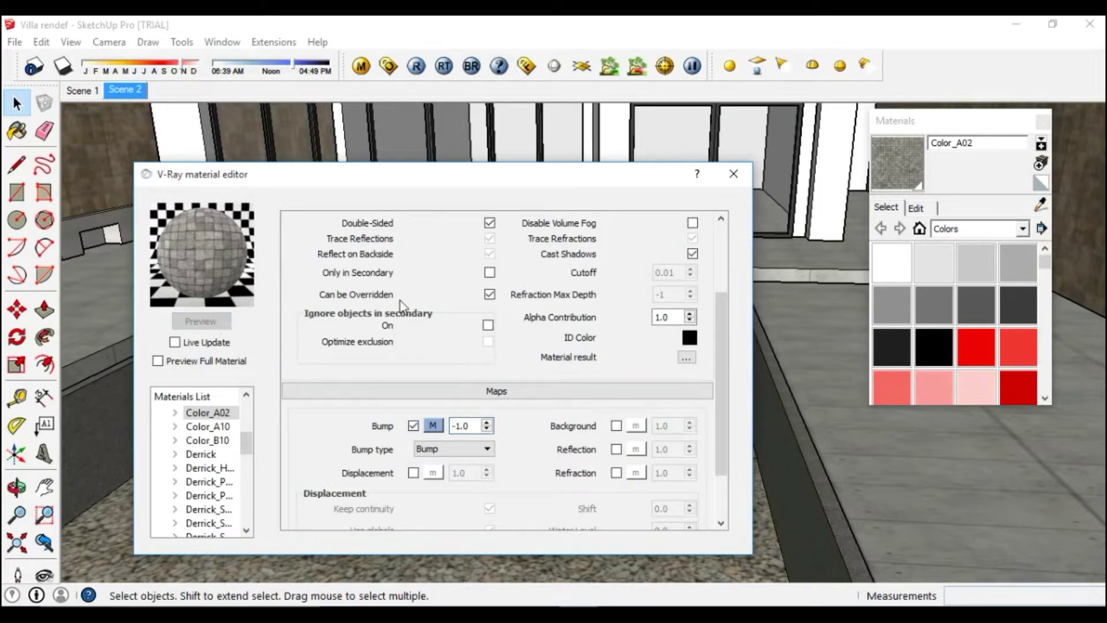
Scale the pool walls' mosaic texture to 1500 mm width.
{"action": "left_click", "coordinate": [733, 174]}
{"action": "left_click", "coordinate": [916, 209]}
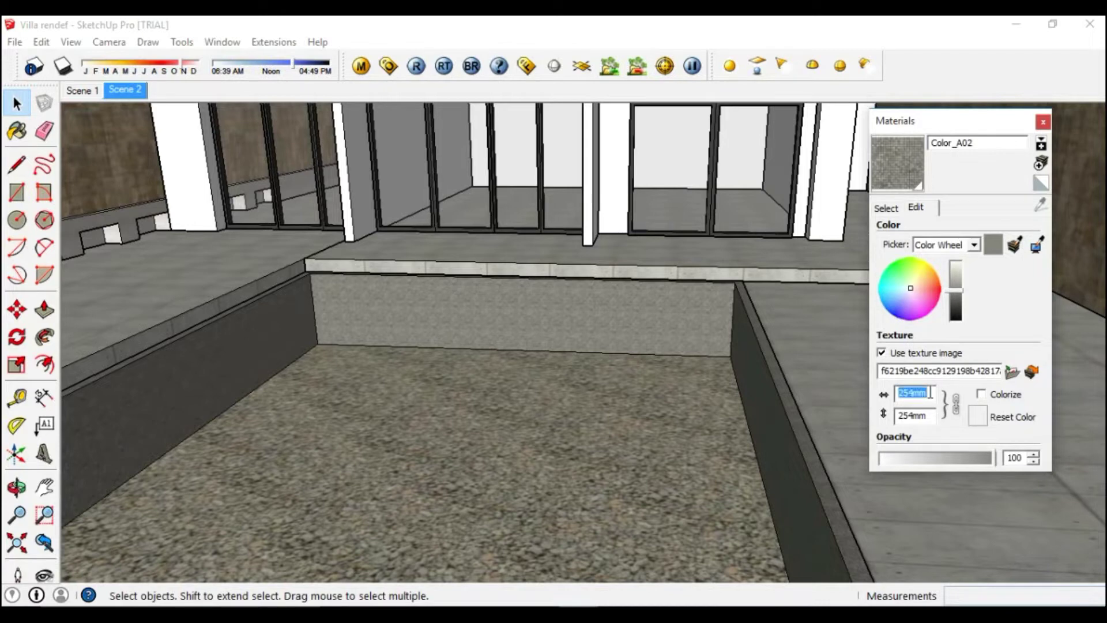
{"action": "type", "text": "00"}
Unhide all hidden geometry, close the Materials panel and return to Scene 2.
{"action": "mouse_move", "coordinate": [750, 427]}
{"action": "middle_mouse_down"}
{"action": "mouse_move", "coordinate": [554, 450]}
{"action": "mouse_move", "coordinate": [558, 434]}
{"action": "middle_mouse_up"}
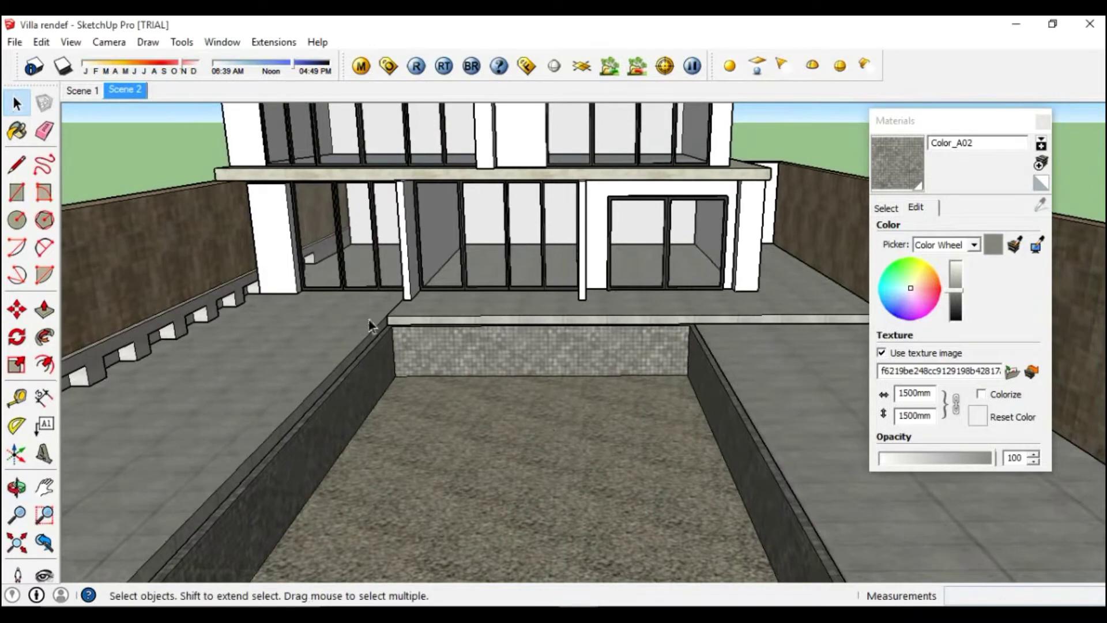
{"action": "left_click", "coordinate": [43, 42]}
{"action": "mouse_move", "coordinate": [72, 273]}
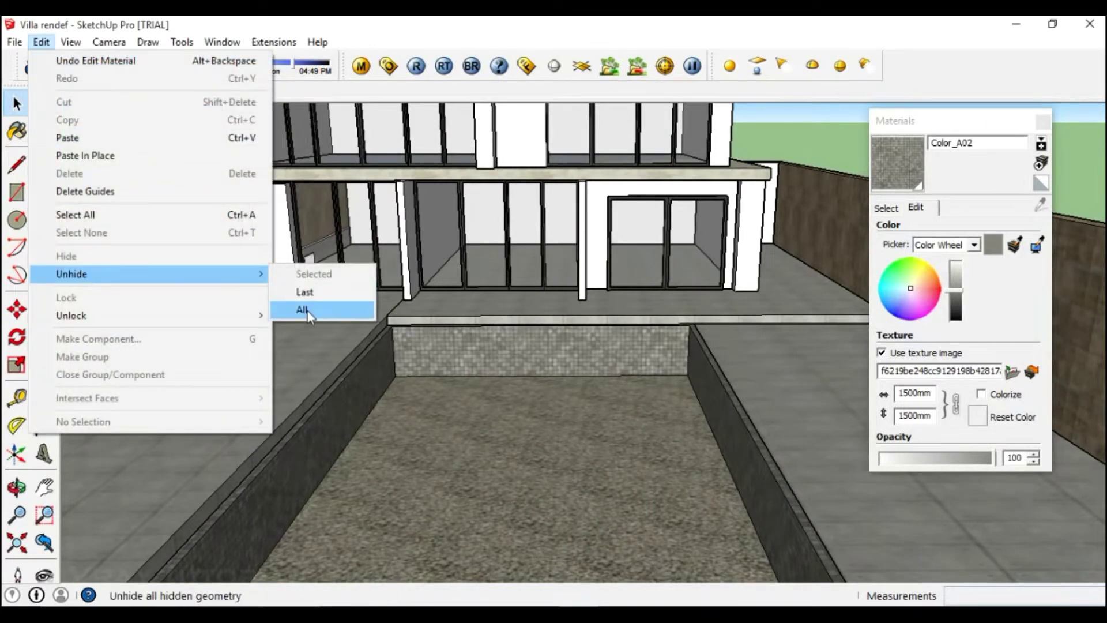
{"action": "left_click", "coordinate": [303, 309]}
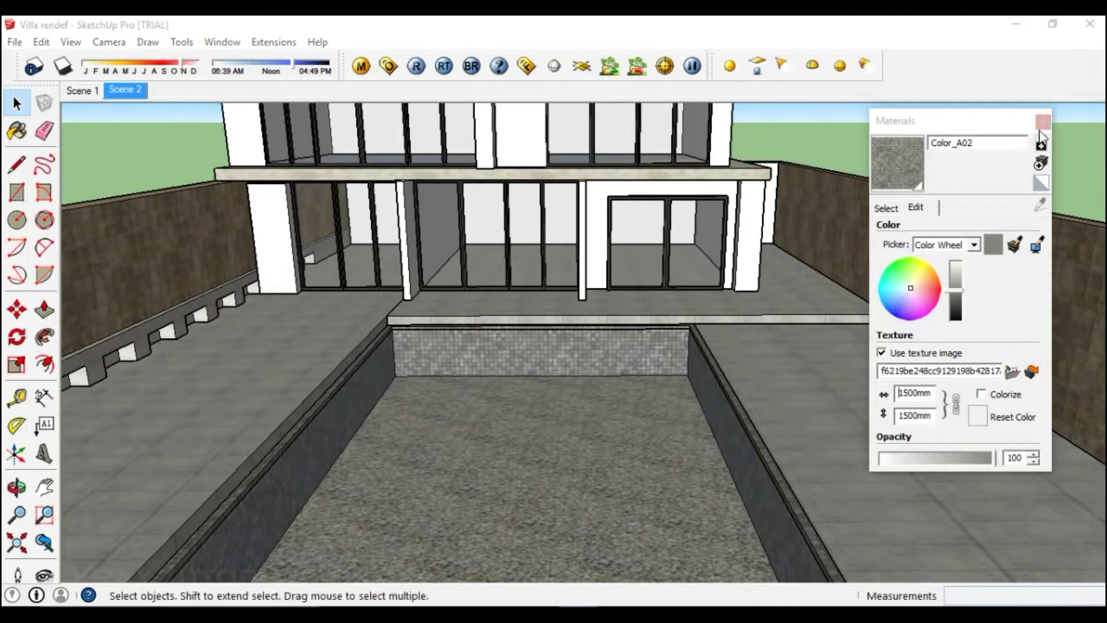
{"action": "left_click", "coordinate": [1043, 122]}
{"action": "left_click", "coordinate": [130, 91]}
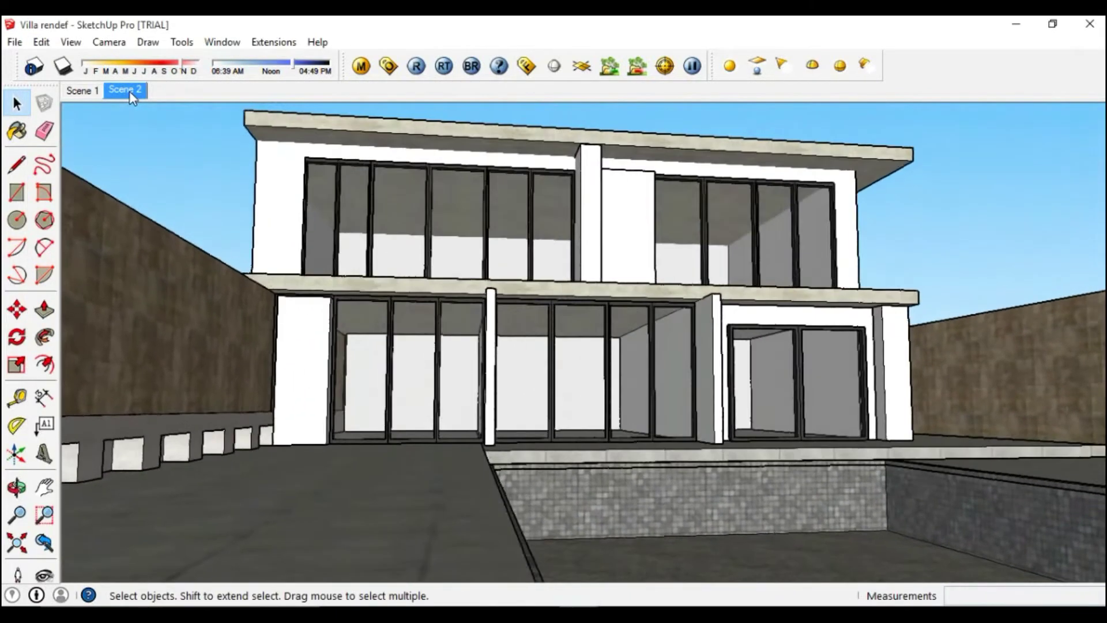
Run a V-Ray test render of the Scene 2 facade, review it, and close the render windows.
{"action": "left_click", "coordinate": [416, 65]}
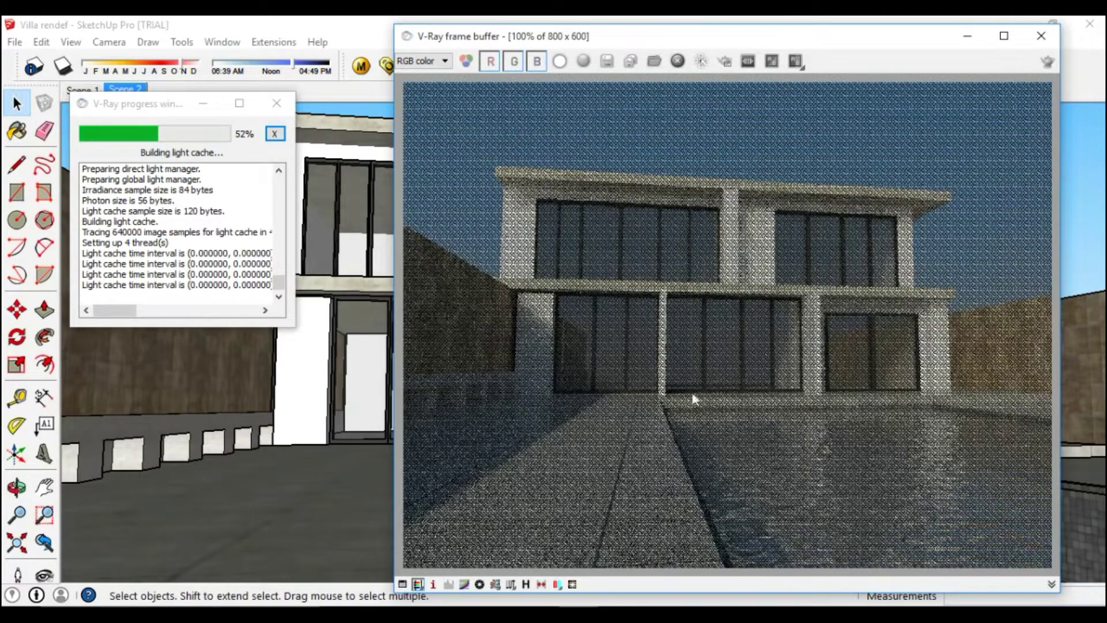
{"action": "left_click", "coordinate": [1041, 40]}
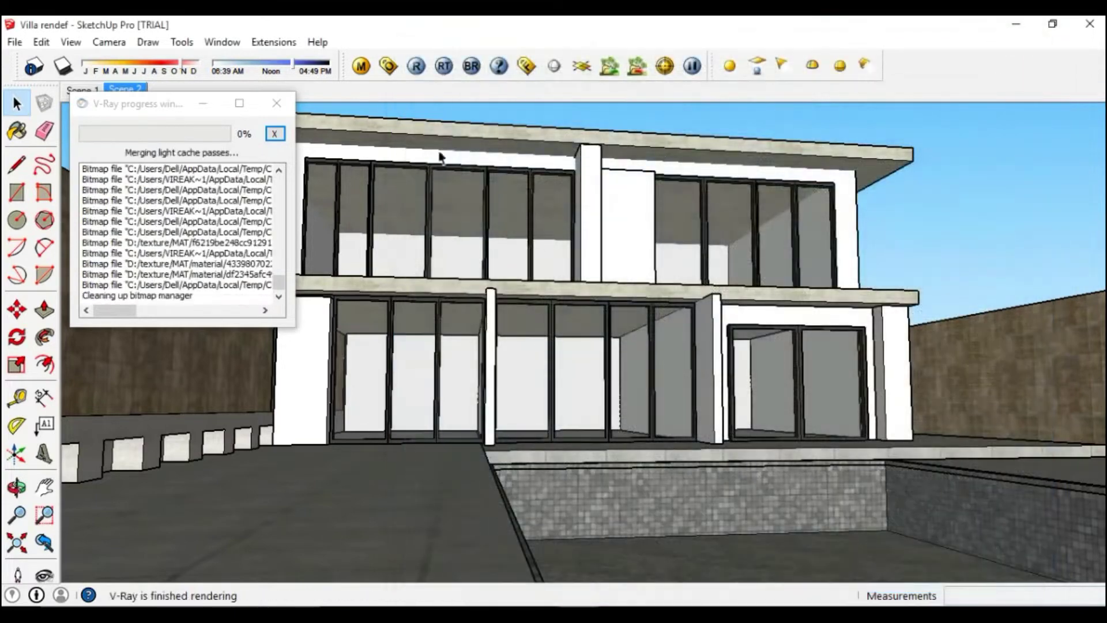
{"action": "left_click", "coordinate": [277, 103]}
{"action": "left_click", "coordinate": [526, 65]}
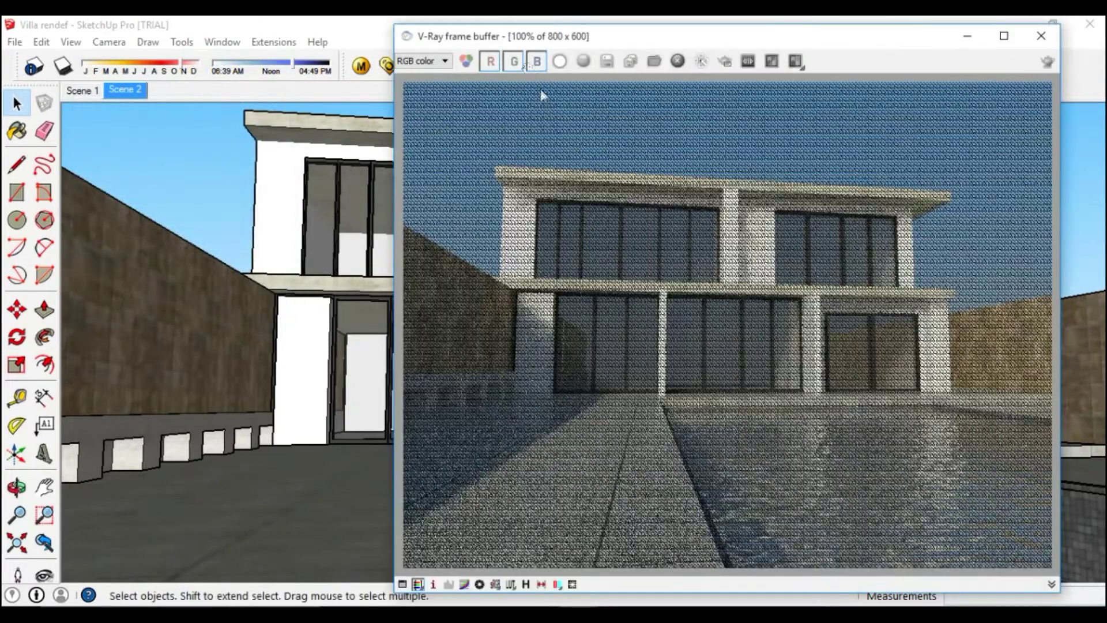
{"action": "left_click", "coordinate": [1041, 36]}
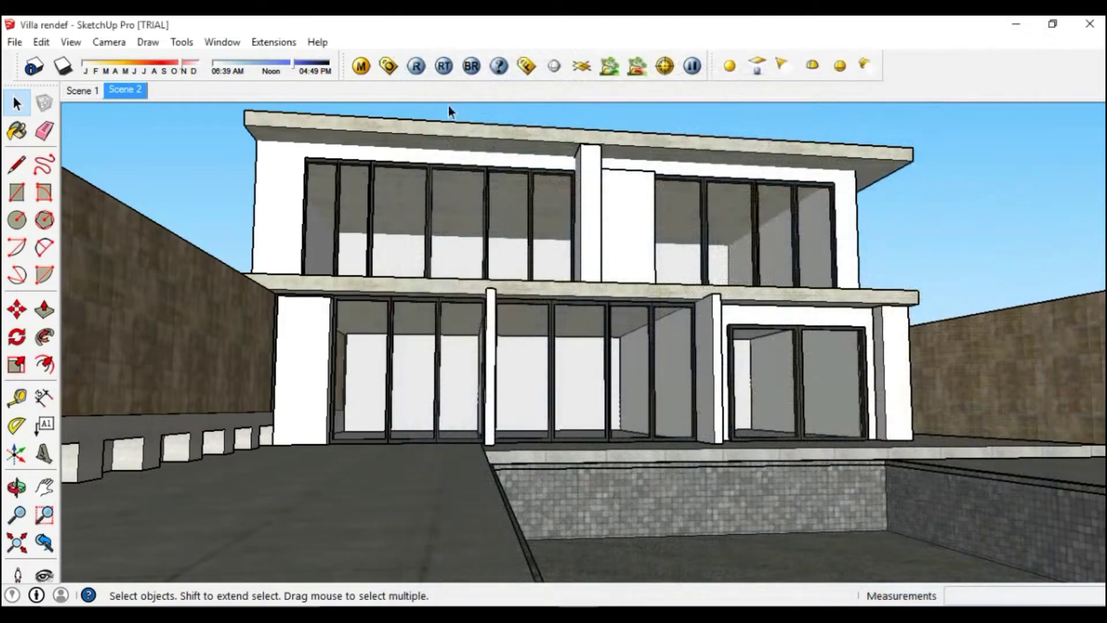
{"action": "left_click", "coordinate": [388, 66]}
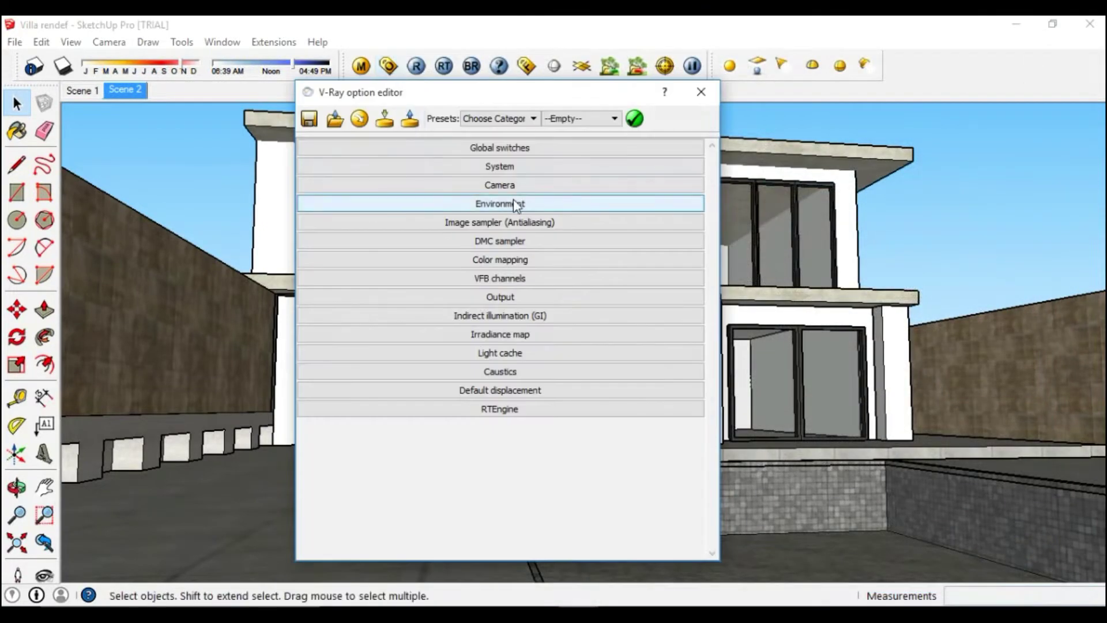
Set the VizPeople_non_commercial_hdr_v1_05 HDR bitmap as the V-Ray background environment.
{"action": "left_click", "coordinate": [516, 204]}
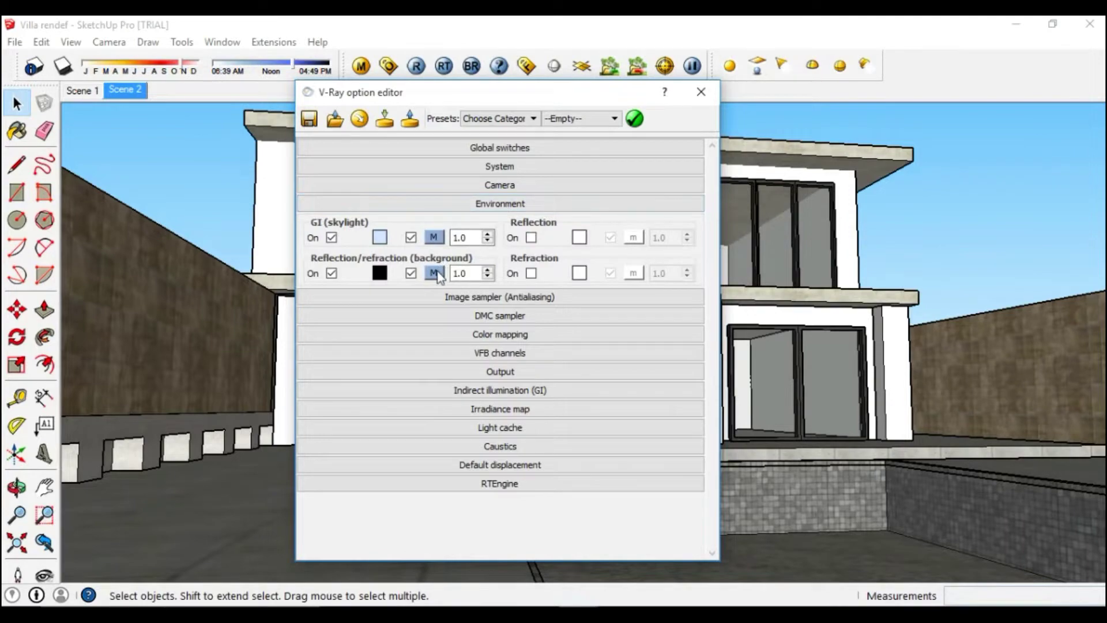
{"action": "left_click", "coordinate": [433, 273]}
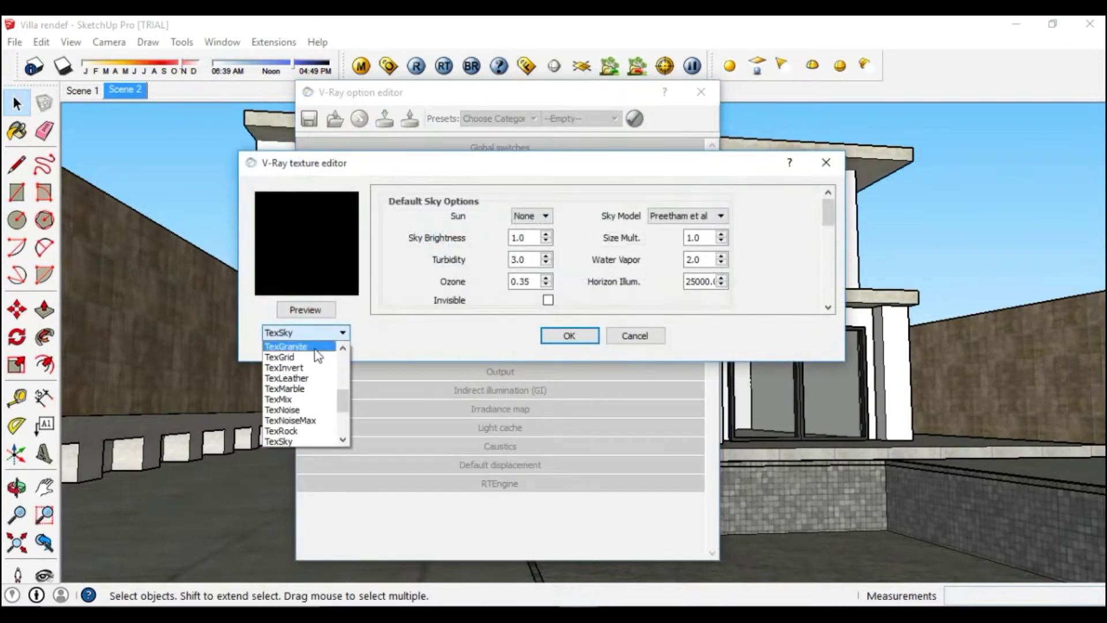
{"action": "left_click", "coordinate": [300, 387]}
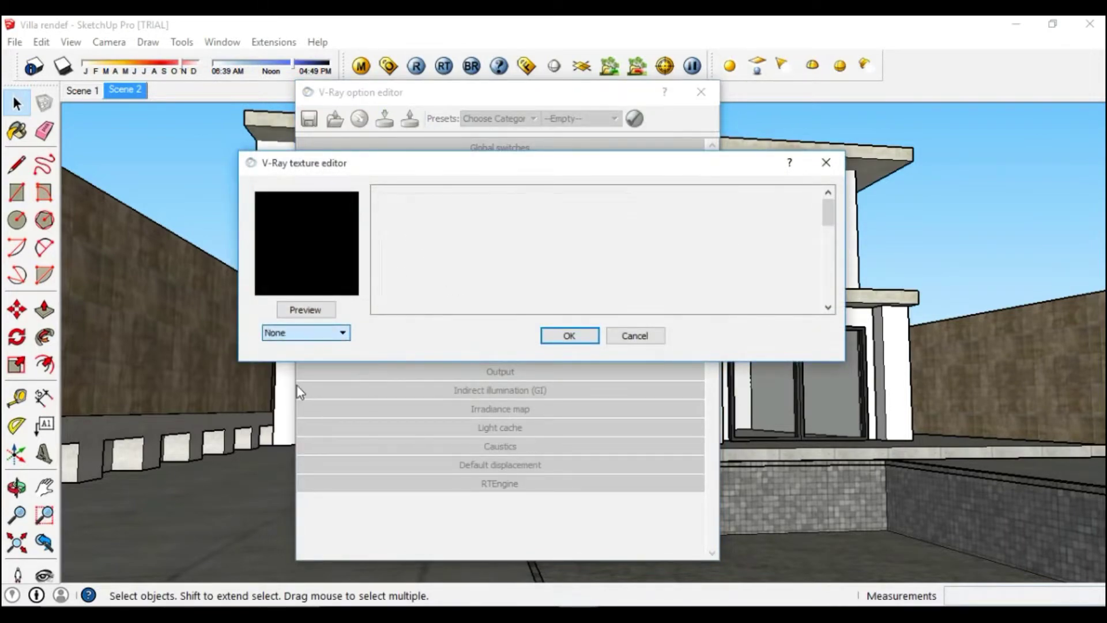
{"action": "left_click_drag", "start_coordinate": [812, 179], "coordinate": [801, 338]}
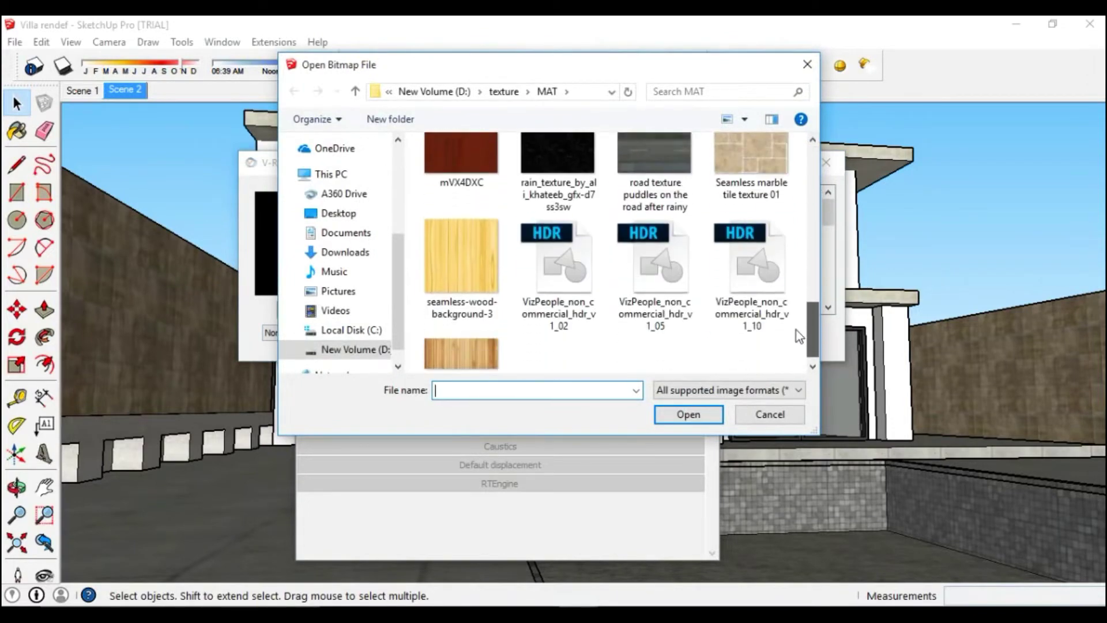
{"action": "left_click", "coordinate": [674, 305]}
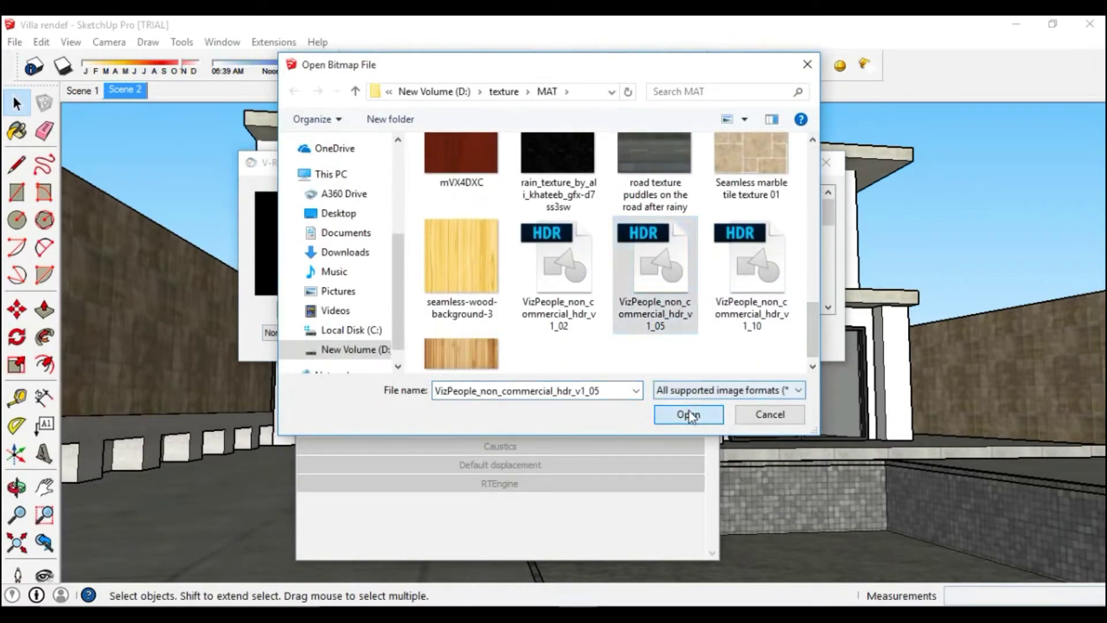
{"action": "left_click", "coordinate": [690, 415]}
Set the background texture's UVW type to UVWGenEnvironment and close the V-Ray settings.
{"action": "left_click_drag", "start_coordinate": [822, 221], "coordinate": [823, 275]}
{"action": "left_click", "coordinate": [649, 244]}
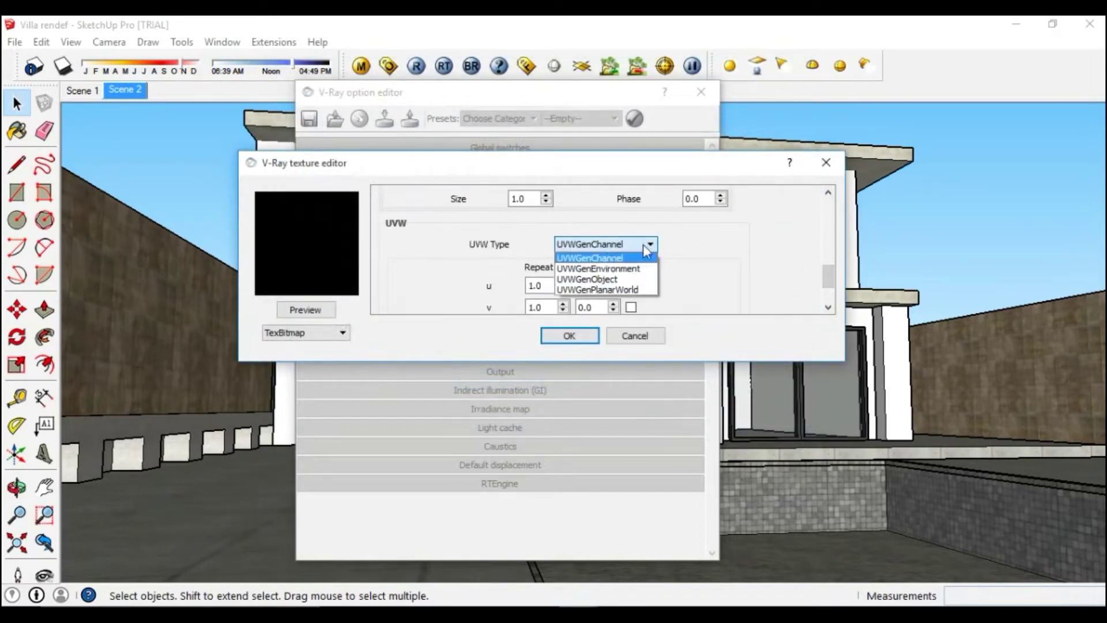
{"action": "left_click", "coordinate": [600, 268]}
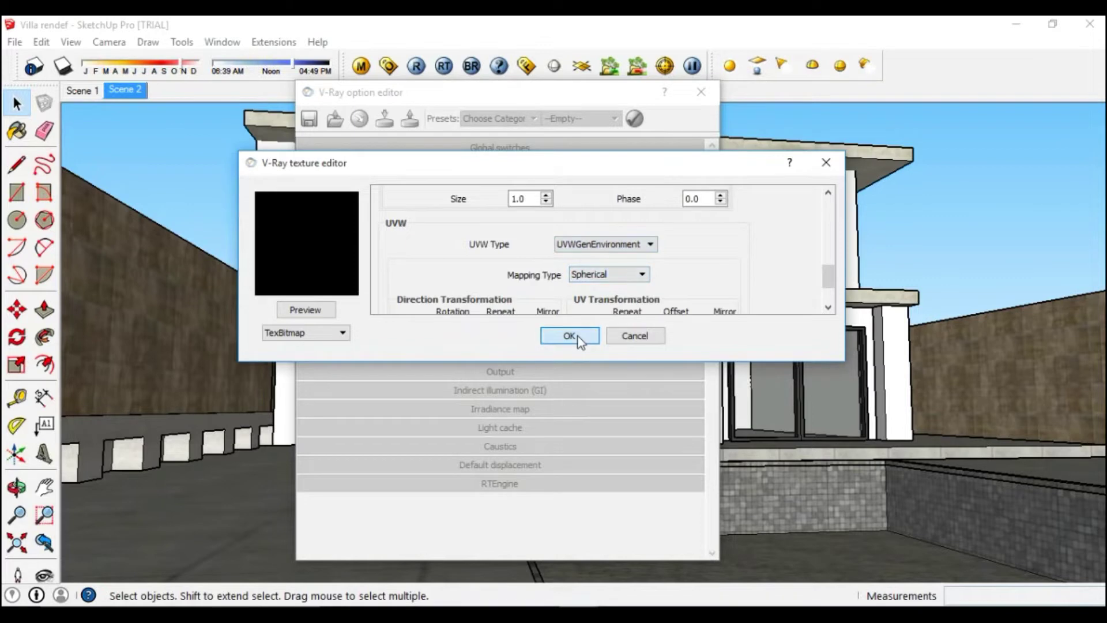
{"action": "left_click", "coordinate": [578, 339]}
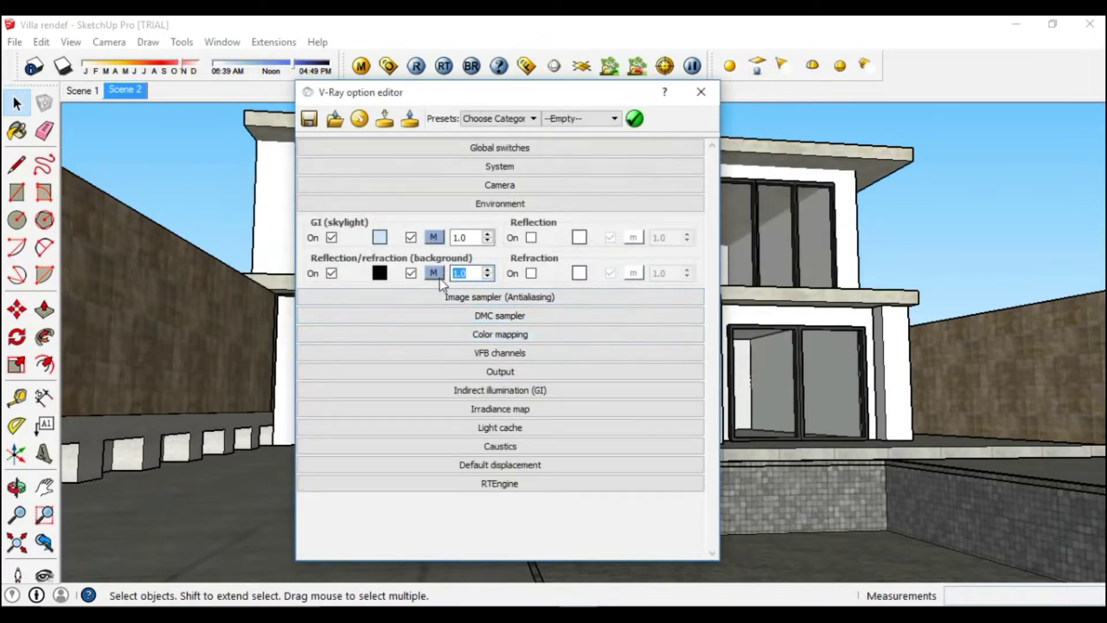
{"action": "left_click", "coordinate": [519, 203]}
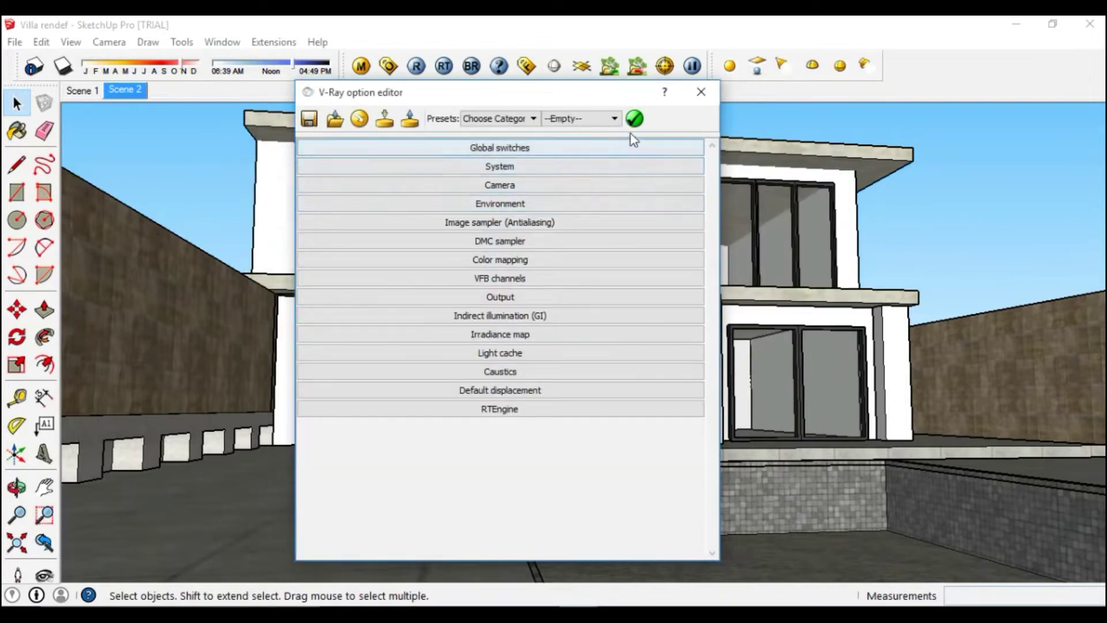
{"action": "left_click", "coordinate": [701, 92]}
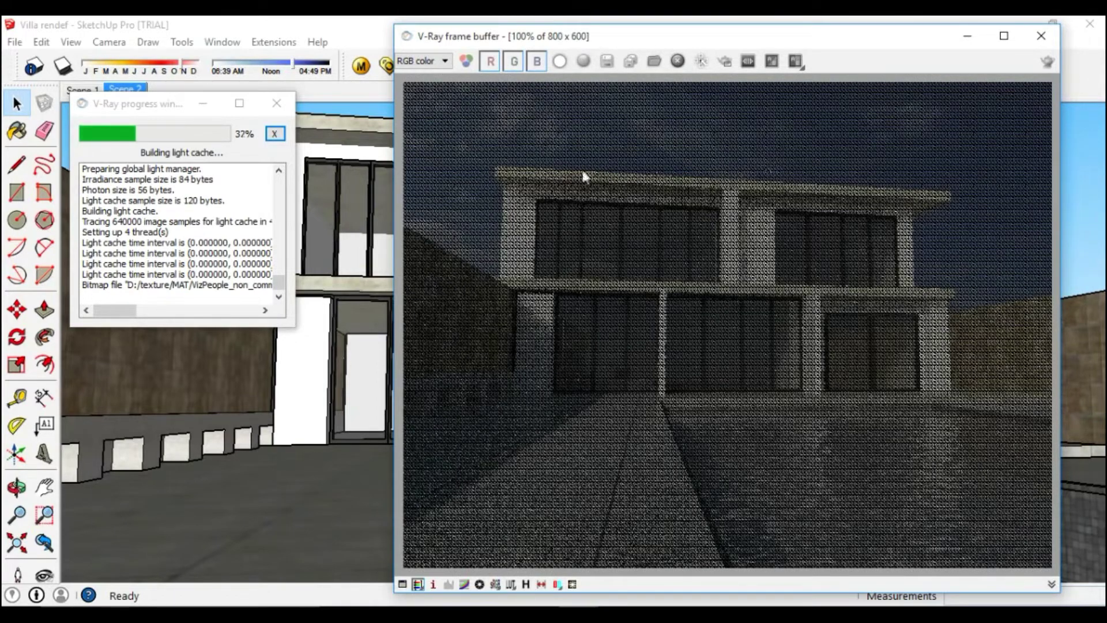
Close the HDR-sky test render's progress and frame buffer windows, then orbit to a raised view.
{"action": "left_click", "coordinate": [283, 109]}
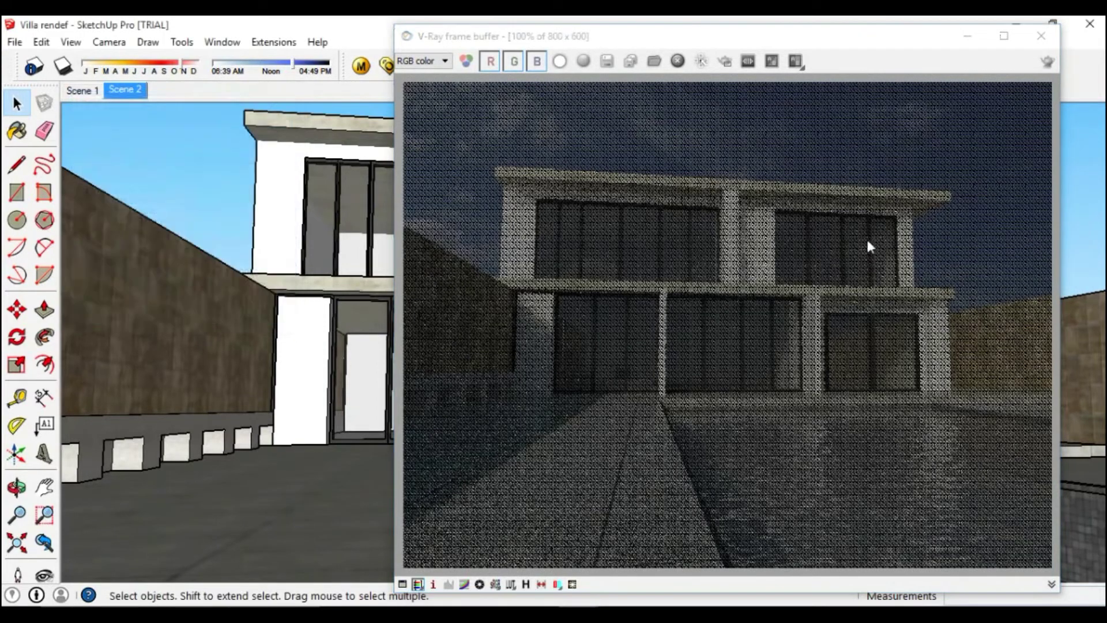
{"action": "left_click", "coordinate": [1039, 38]}
{"action": "middle_click_drag", "start_coordinate": [627, 286], "coordinate": [538, 307]}
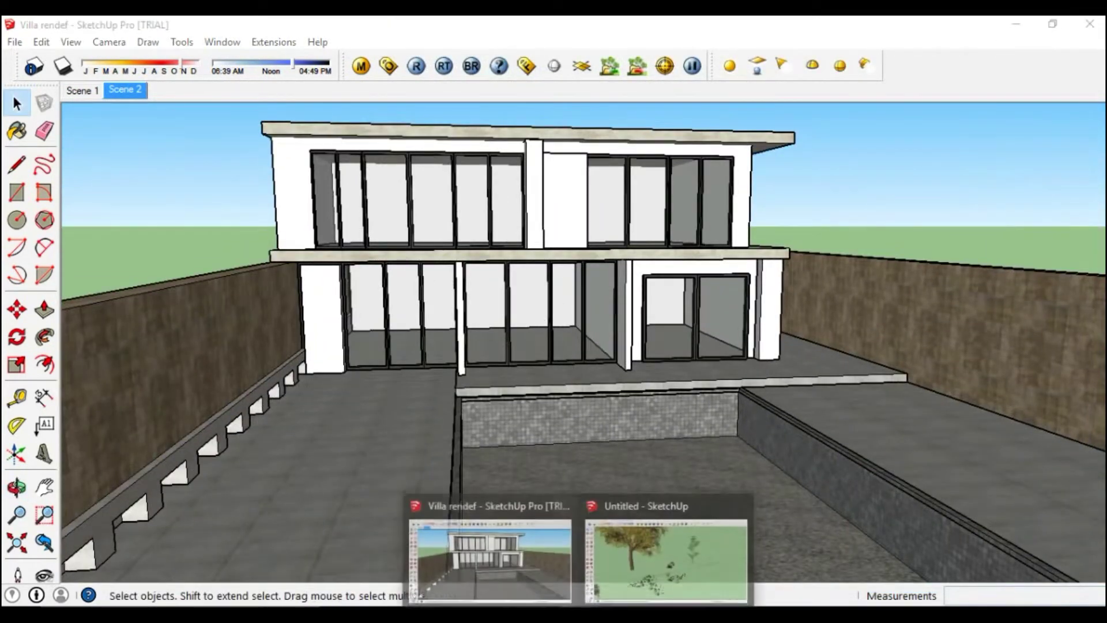
Copy the birds, leaves, dog and small tree from the Untitled model, then return to Villa rendef.
{"action": "left_click", "coordinate": [652, 559]}
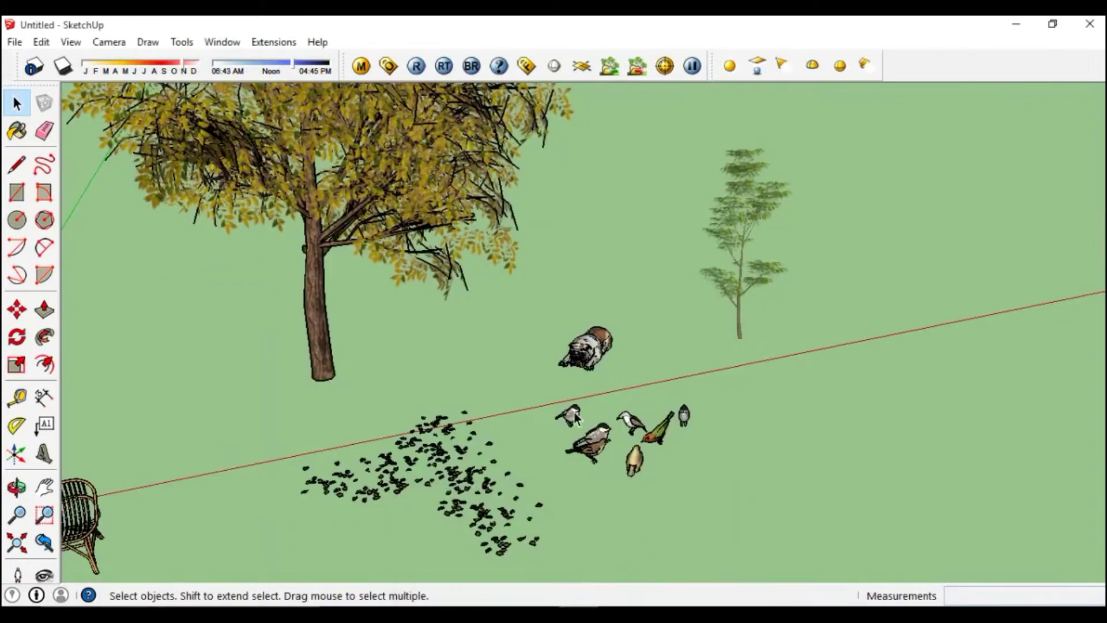
{"action": "middle_click_drag", "start_coordinate": [641, 332], "coordinate": [728, 238], "text": "shift"}
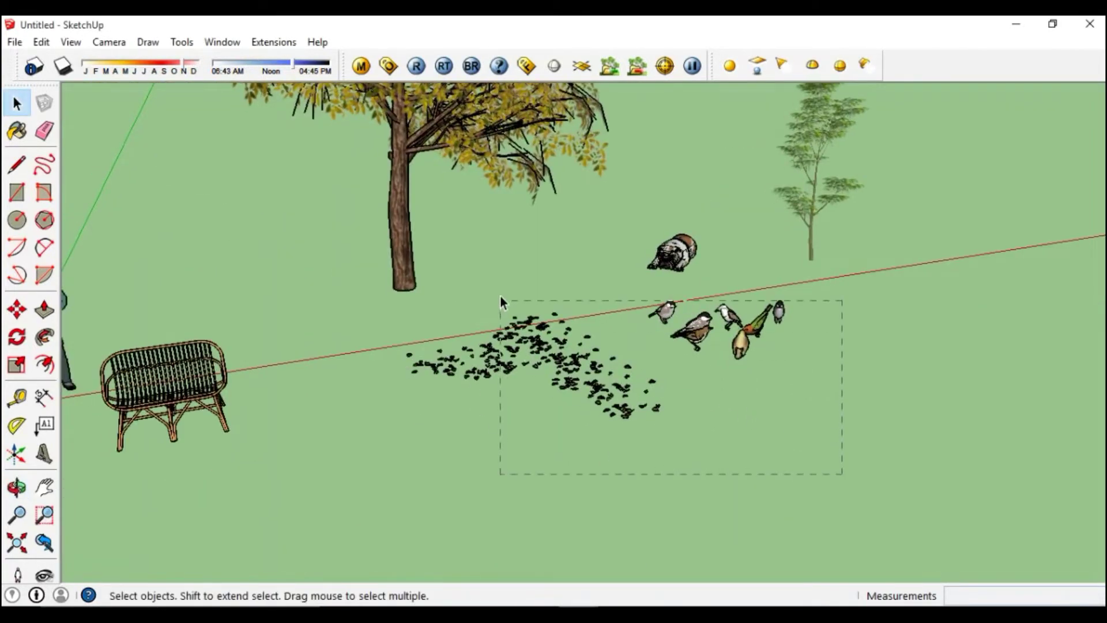
{"action": "left_click_drag", "start_coordinate": [513, 231], "coordinate": [515, 234]}
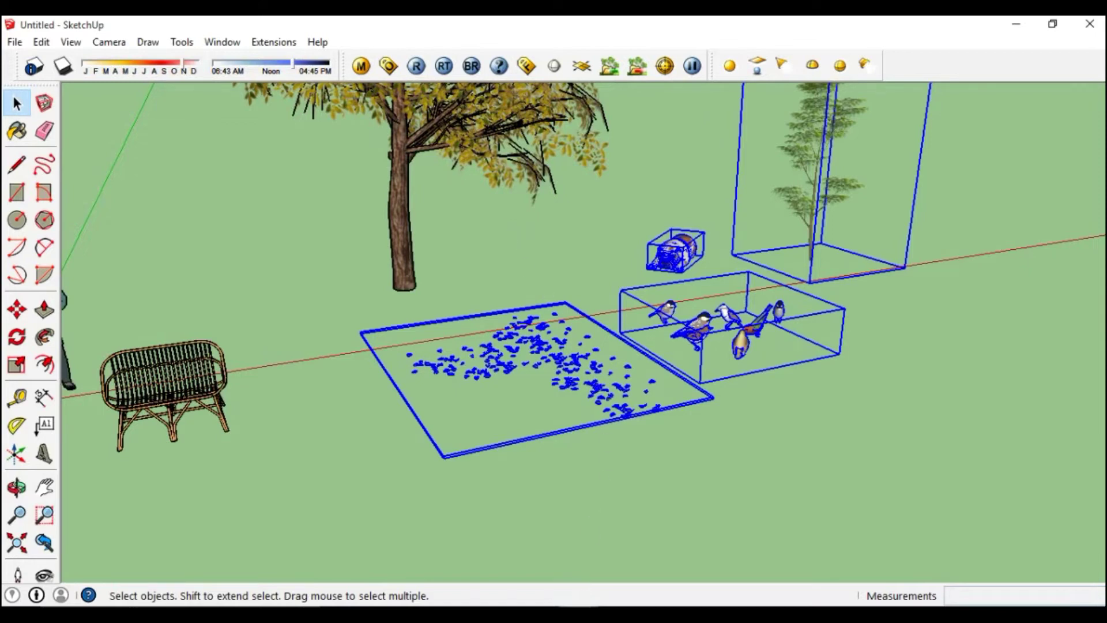
{"action": "left_click", "coordinate": [521, 562]}
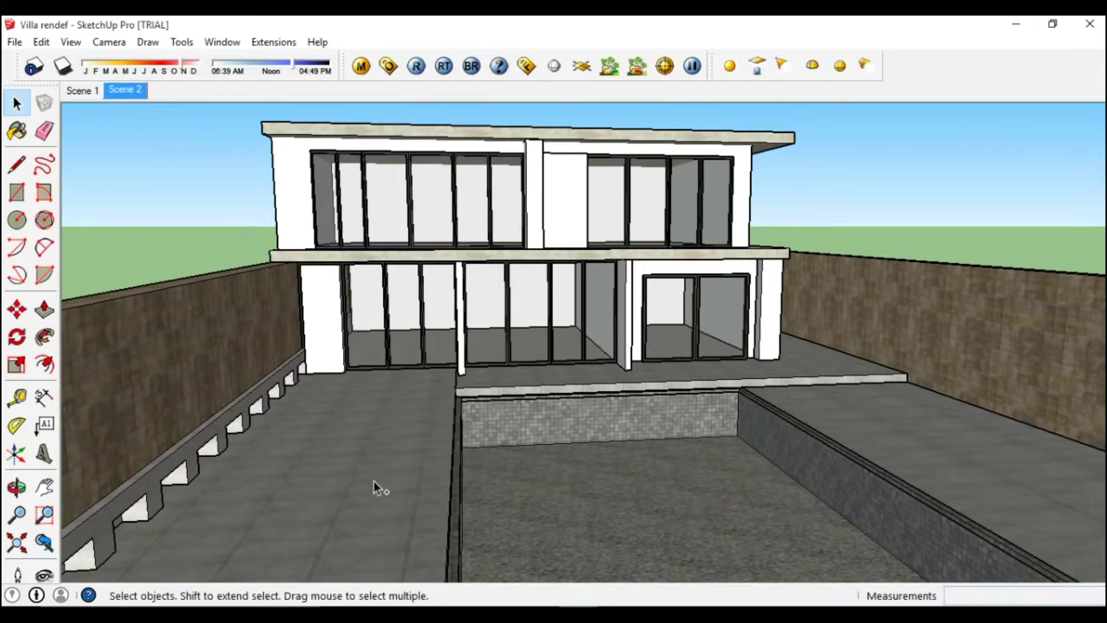
Paste the tree, dog, birds and leaves into the villa beside the pool.
{"action": "key", "text": "ctrl+v"}
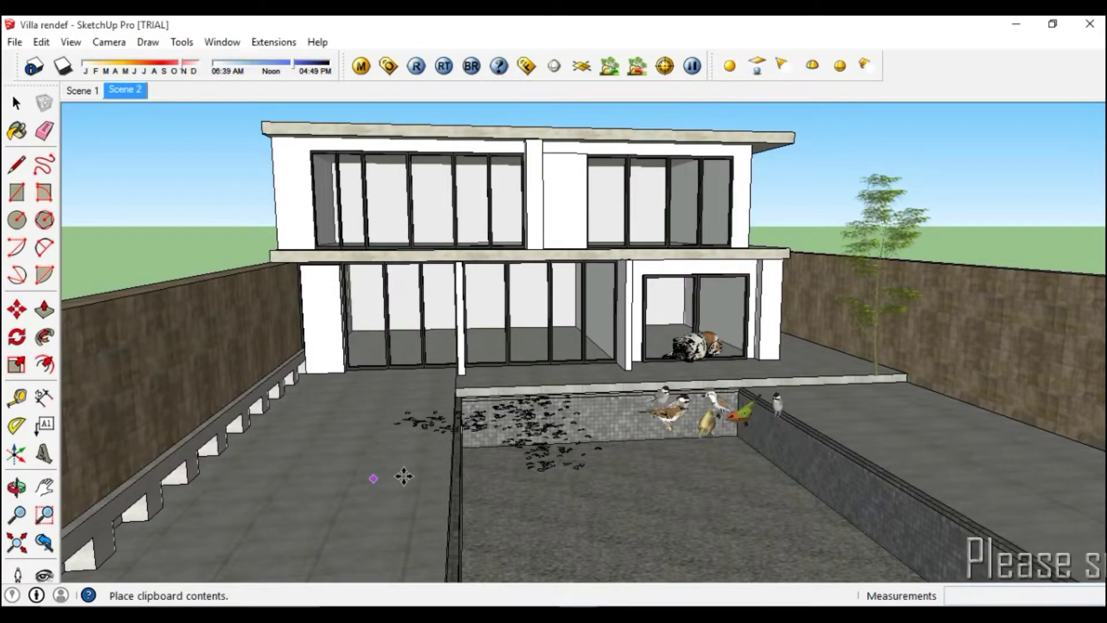
{"action": "left_click", "coordinate": [510, 448]}
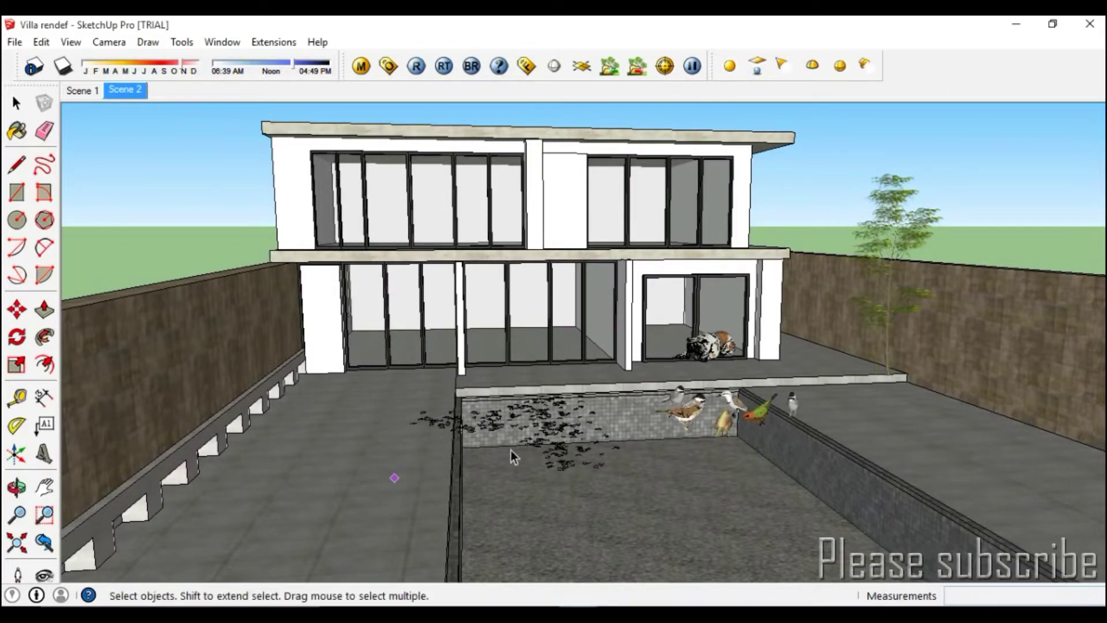
{"action": "middle_click_drag", "start_coordinate": [571, 465], "coordinate": [566, 240]}
{"action": "key", "text": "space"}
Select the leaf scatter, compare with the last render, and begin moving the leaves.
{"action": "left_click", "coordinate": [566, 462]}
{"action": "left_click", "coordinate": [524, 66]}
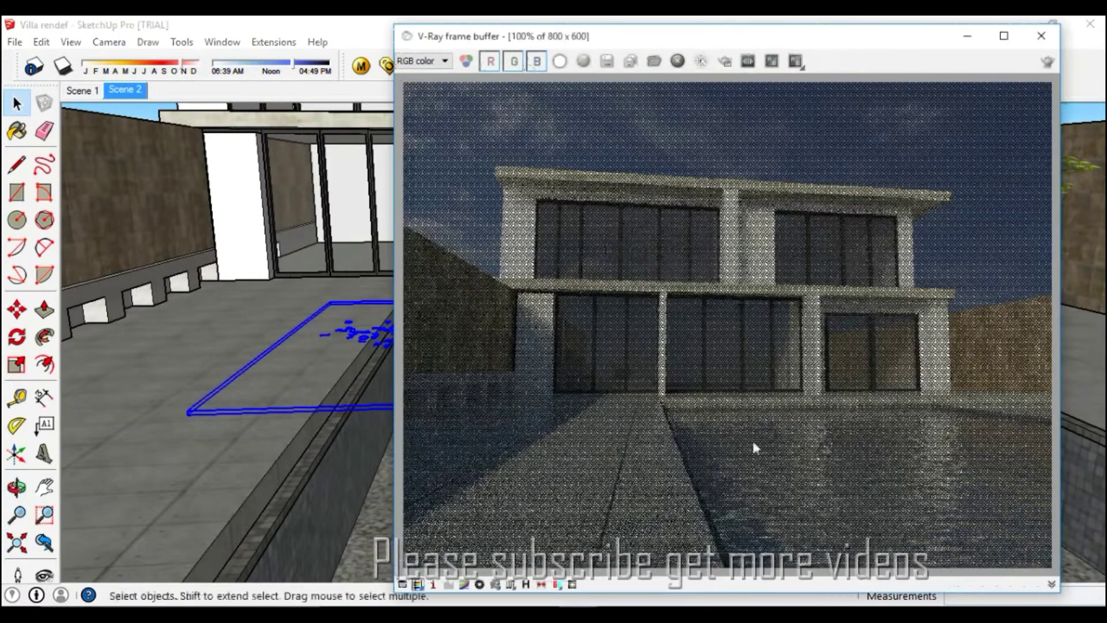
{"action": "left_click", "coordinate": [1041, 35]}
{"action": "mouse_move", "coordinate": [894, 210]}
{"action": "middle_mouse_down"}
{"action": "mouse_move", "coordinate": [506, 377]}
{"action": "mouse_move", "coordinate": [506, 387]}
{"action": "middle_mouse_up"}
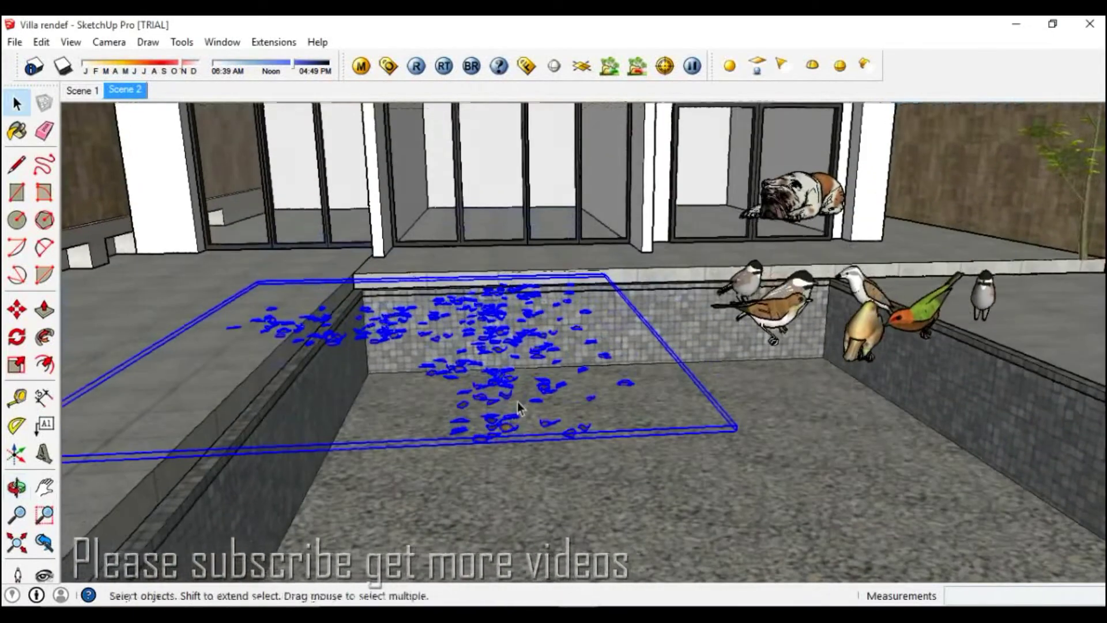
{"action": "key", "text": "m"}
{"action": "left_click", "coordinate": [506, 387]}
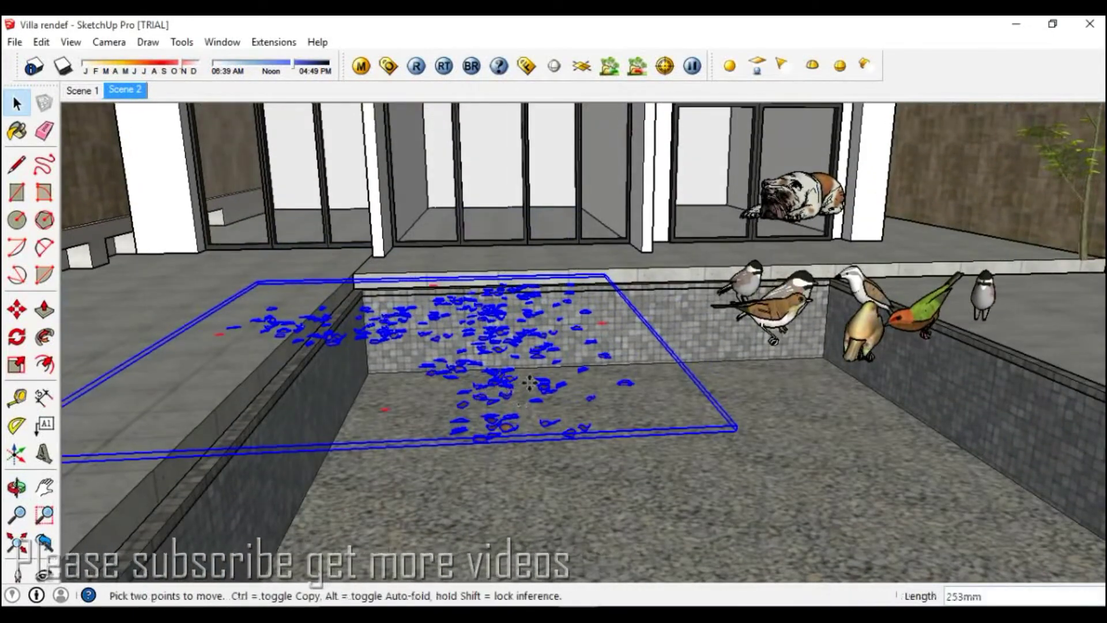
Lay the leaf scatter on the pool floor.
{"action": "mouse_move", "coordinate": [640, 382]}
{"action": "middle_mouse_down"}
{"action": "mouse_move", "coordinate": [593, 382]}
{"action": "mouse_move", "coordinate": [579, 321]}
{"action": "mouse_move", "coordinate": [603, 290]}
{"action": "middle_mouse_up"}
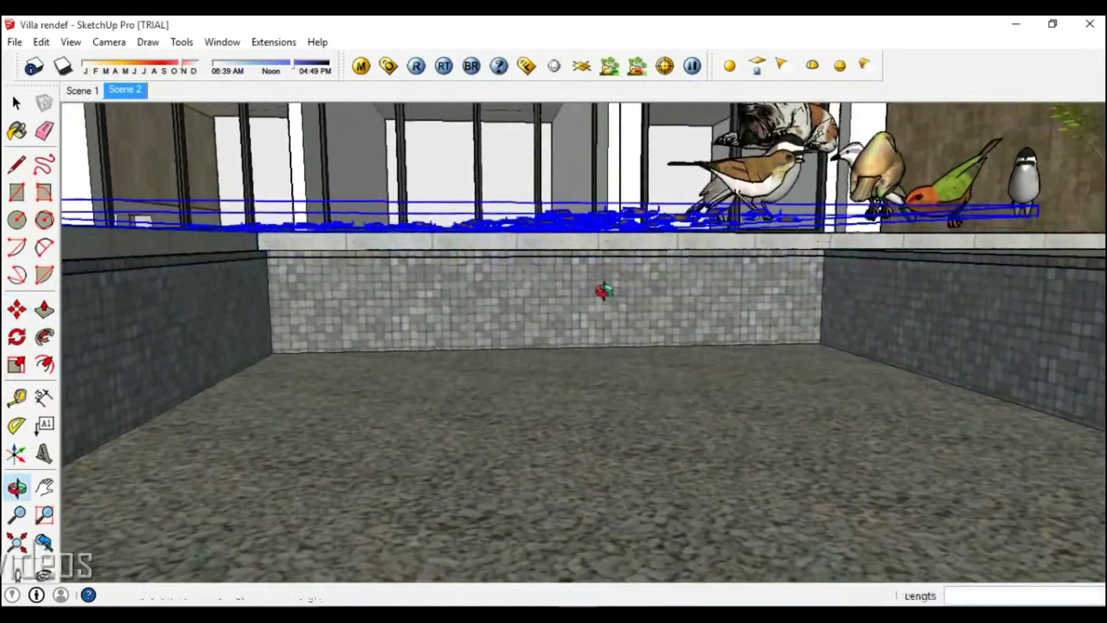
{"action": "middle_click_drag", "start_coordinate": [603, 290], "coordinate": [655, 319]}
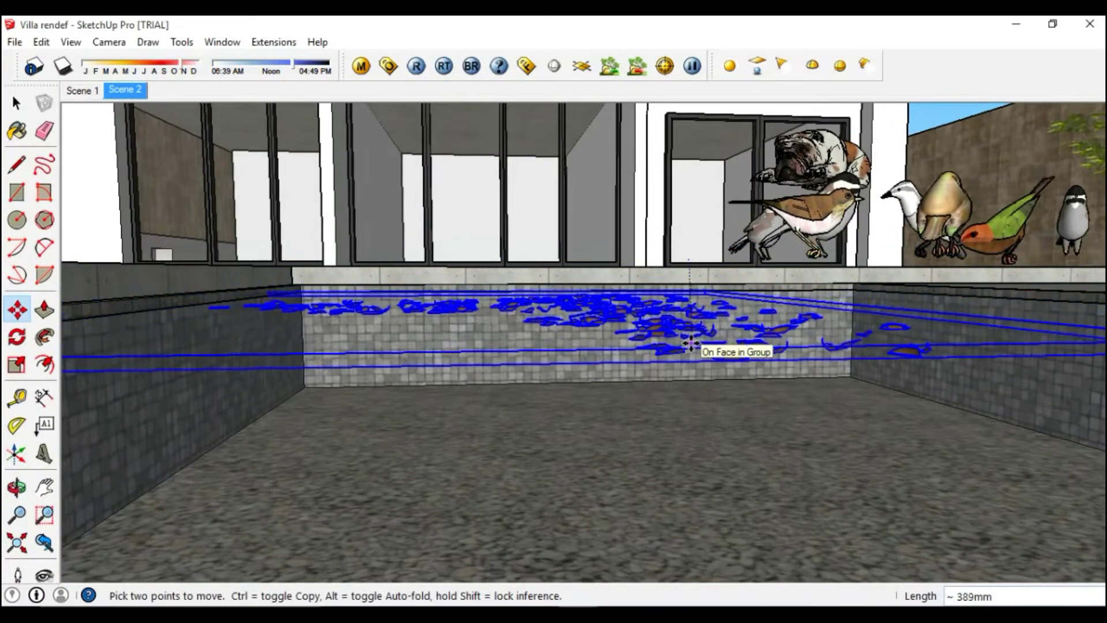
{"action": "mouse_move", "coordinate": [690, 343]}
{"action": "middle_mouse_down"}
{"action": "mouse_move", "coordinate": [697, 351]}
{"action": "mouse_move", "coordinate": [679, 309]}
{"action": "mouse_move", "coordinate": [716, 383]}
{"action": "mouse_move", "coordinate": [600, 324]}
{"action": "mouse_move", "coordinate": [704, 407]}
{"action": "mouse_move", "coordinate": [577, 348]}
{"action": "mouse_move", "coordinate": [528, 362]}
{"action": "middle_mouse_up"}
{"action": "scroll", "coordinate": [707, 378], "scroll_direction": "down", "scroll_amount": 3}
{"action": "scroll", "coordinate": [707, 379], "scroll_direction": "down", "scroll_amount": 3}
{"action": "scroll", "coordinate": [686, 360], "scroll_direction": "down", "scroll_amount": 2}
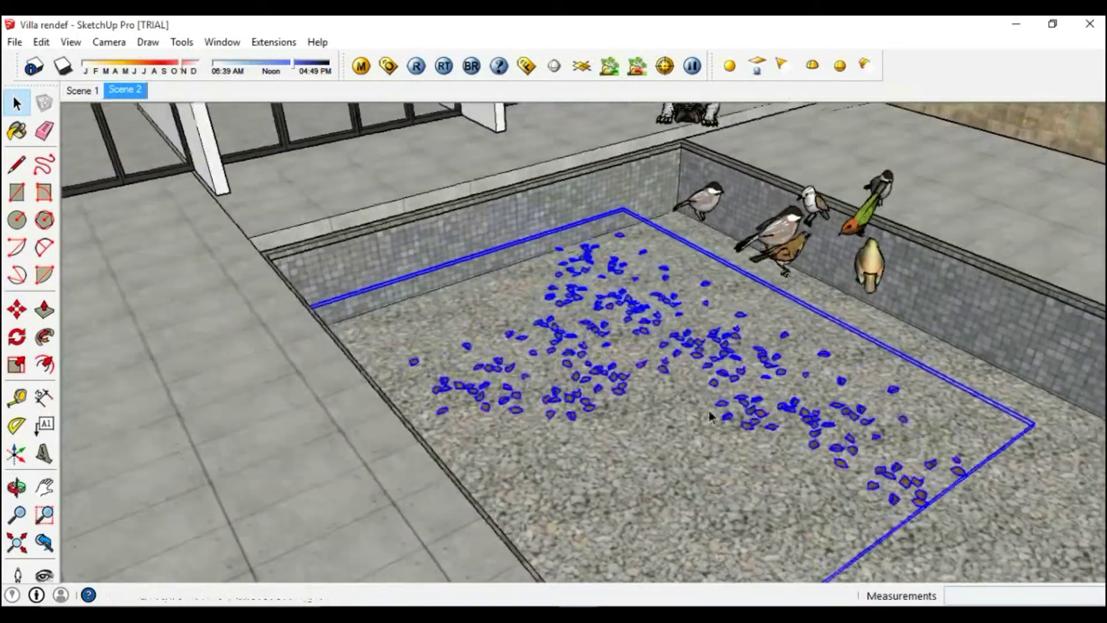
{"action": "scroll", "coordinate": [704, 406], "scroll_direction": "down", "scroll_amount": 3}
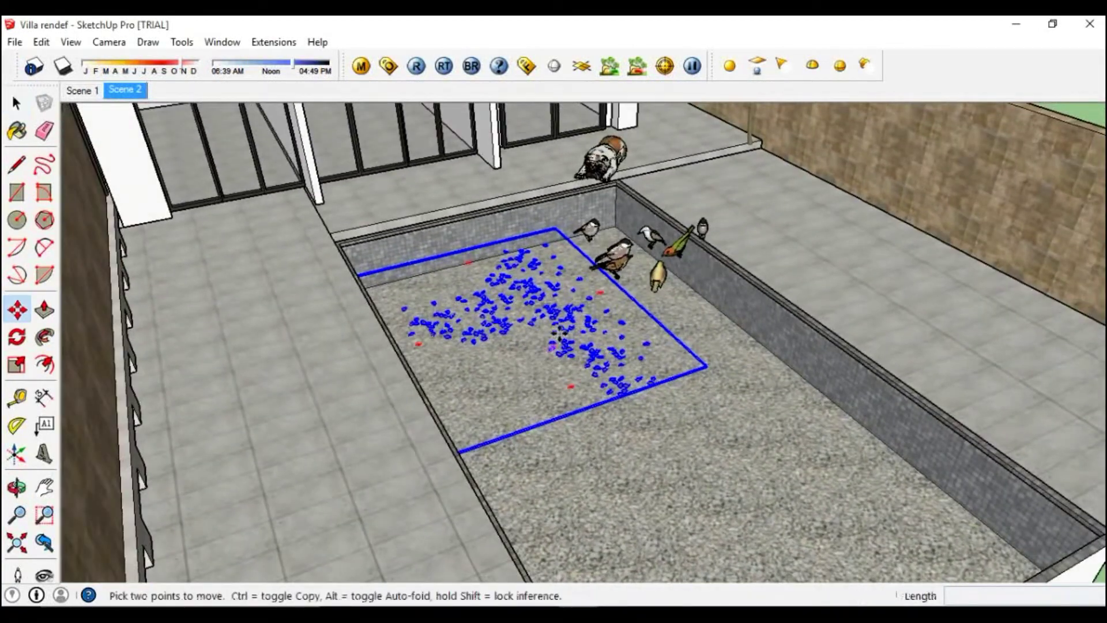
Copy the leaf scatter onto the paving beside the pool.
{"action": "left_click", "coordinate": [558, 333]}
{"action": "key", "text": "ctrl"}
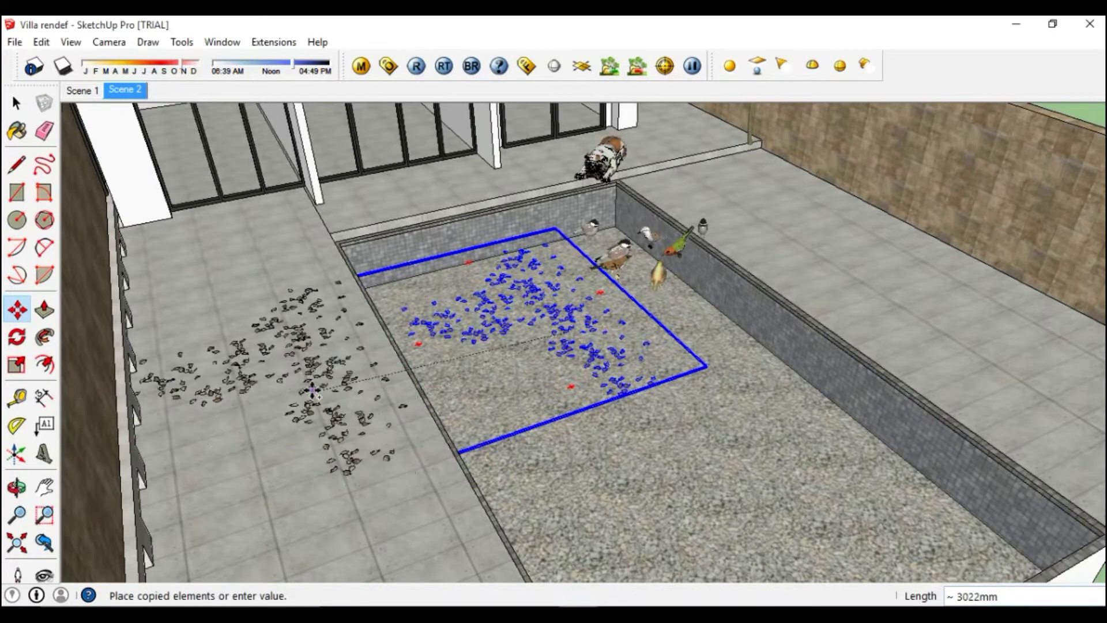
{"action": "left_click", "coordinate": [312, 392]}
{"action": "mouse_move", "coordinate": [312, 392]}
{"action": "middle_mouse_down"}
{"action": "mouse_move", "coordinate": [494, 432]}
{"action": "mouse_move", "coordinate": [449, 490]}
{"action": "mouse_move", "coordinate": [457, 506]}
{"action": "mouse_move", "coordinate": [478, 466]}
{"action": "mouse_move", "coordinate": [478, 499]}
{"action": "mouse_move", "coordinate": [471, 489]}
{"action": "middle_mouse_up"}
{"action": "scroll", "coordinate": [457, 496], "scroll_direction": "up", "scroll_amount": 2}
{"action": "scroll", "coordinate": [480, 487], "scroll_direction": "up", "scroll_amount": 3}
{"action": "scroll", "coordinate": [482, 486], "scroll_direction": "up", "scroll_amount": 3}
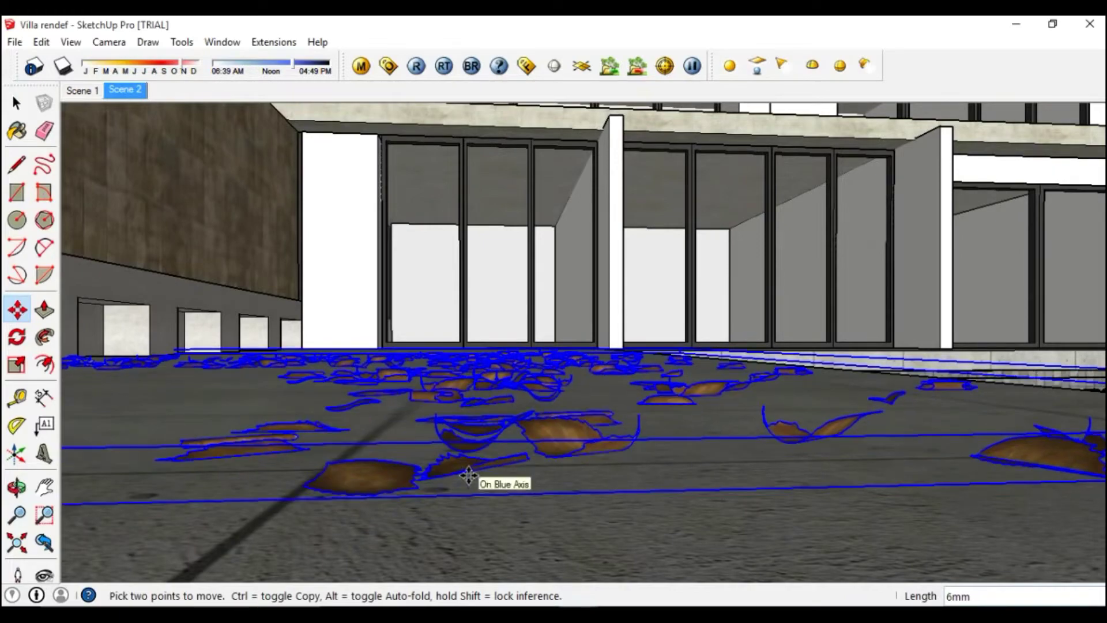
Inspect the leaf-covered paving from several angles and select the birds group.
{"action": "middle_click_drag", "start_coordinate": [471, 478], "coordinate": [489, 564]}
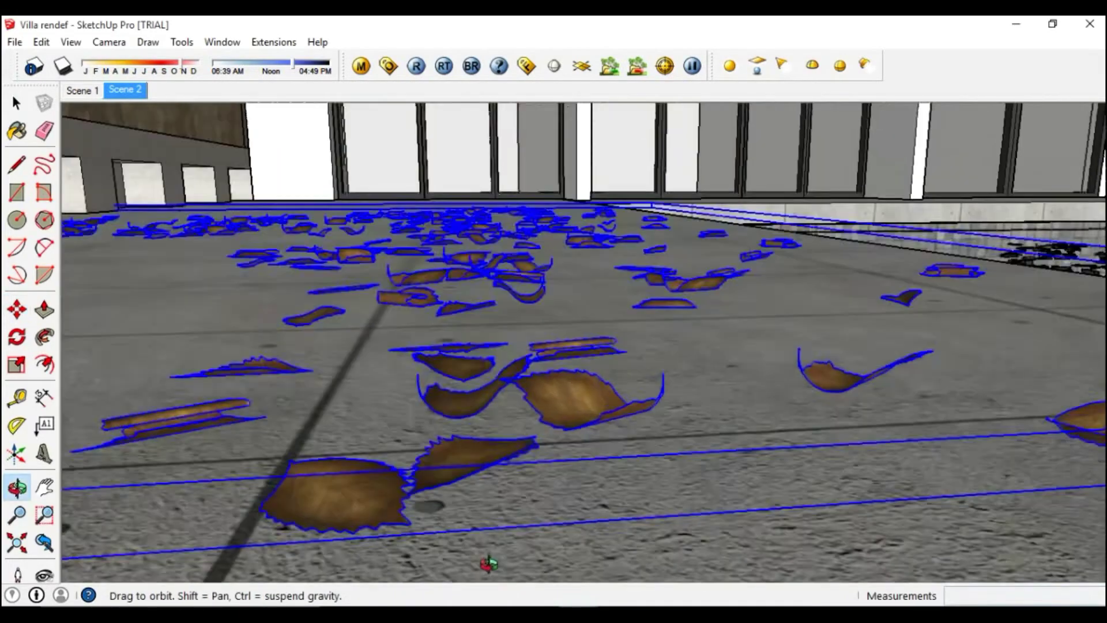
{"action": "scroll", "coordinate": [489, 564], "scroll_direction": "down", "scroll_amount": 5}
{"action": "mouse_move", "coordinate": [507, 482]}
{"action": "middle_mouse_down"}
{"action": "mouse_move", "coordinate": [548, 487]}
{"action": "mouse_move", "coordinate": [590, 408]}
{"action": "middle_mouse_up"}
{"action": "scroll", "coordinate": [548, 486], "scroll_direction": "up", "scroll_amount": 2}
{"action": "scroll", "coordinate": [668, 385], "scroll_direction": "down", "scroll_amount": 3}
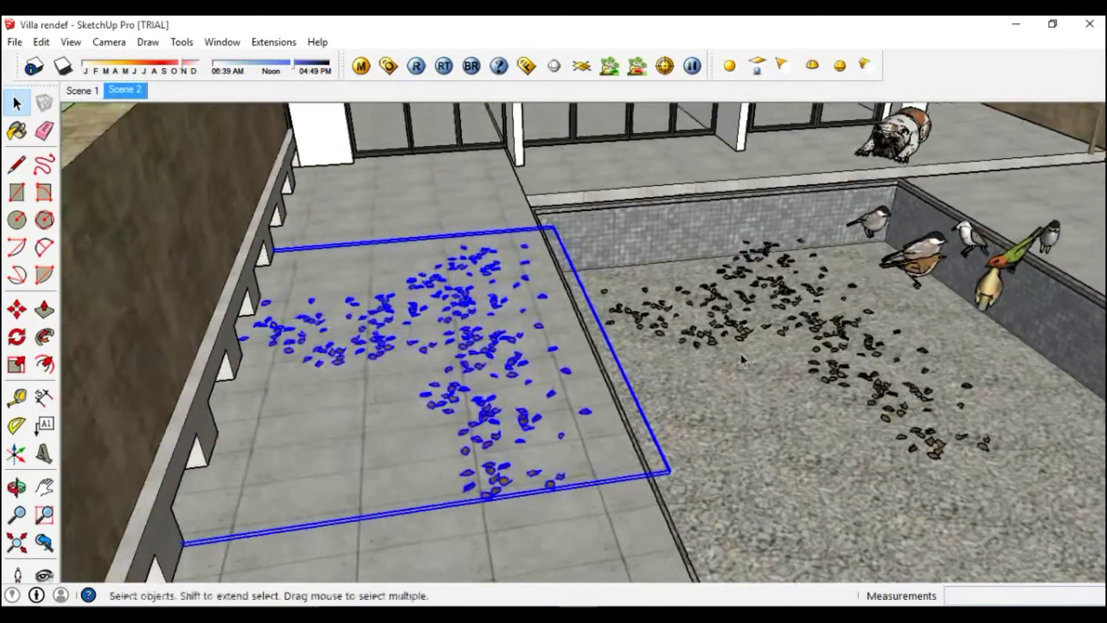
{"action": "scroll", "coordinate": [948, 286], "scroll_direction": "up", "scroll_amount": 1}
{"action": "left_click", "coordinate": [948, 287]}
Move the birds onto the terrace paving among the leaves.
{"action": "key", "text": "m"}
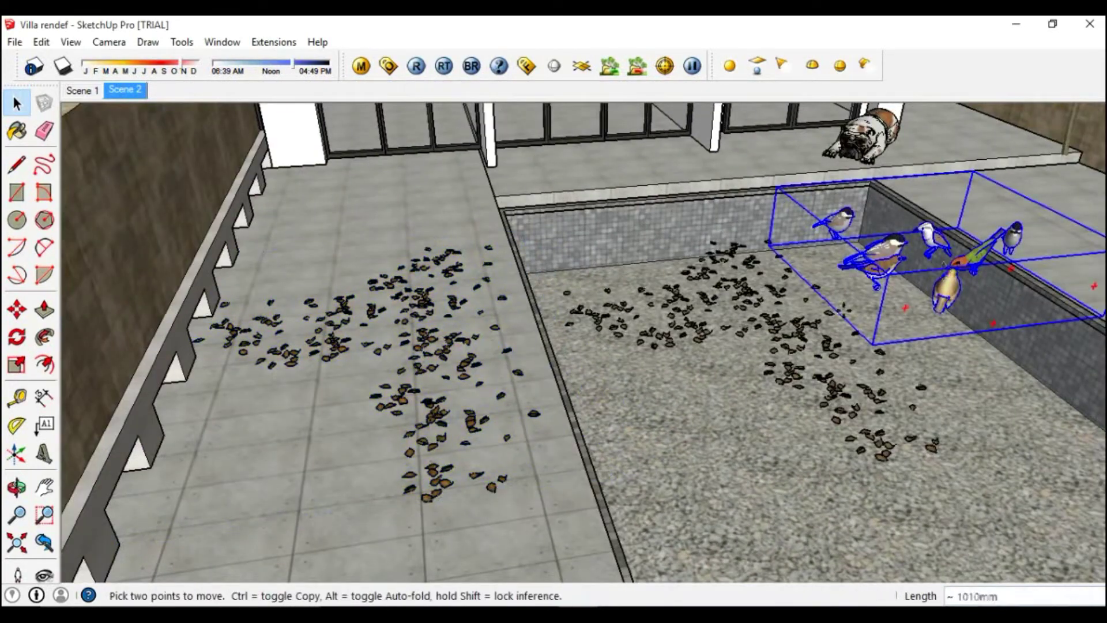
{"action": "left_click", "coordinate": [944, 272]}
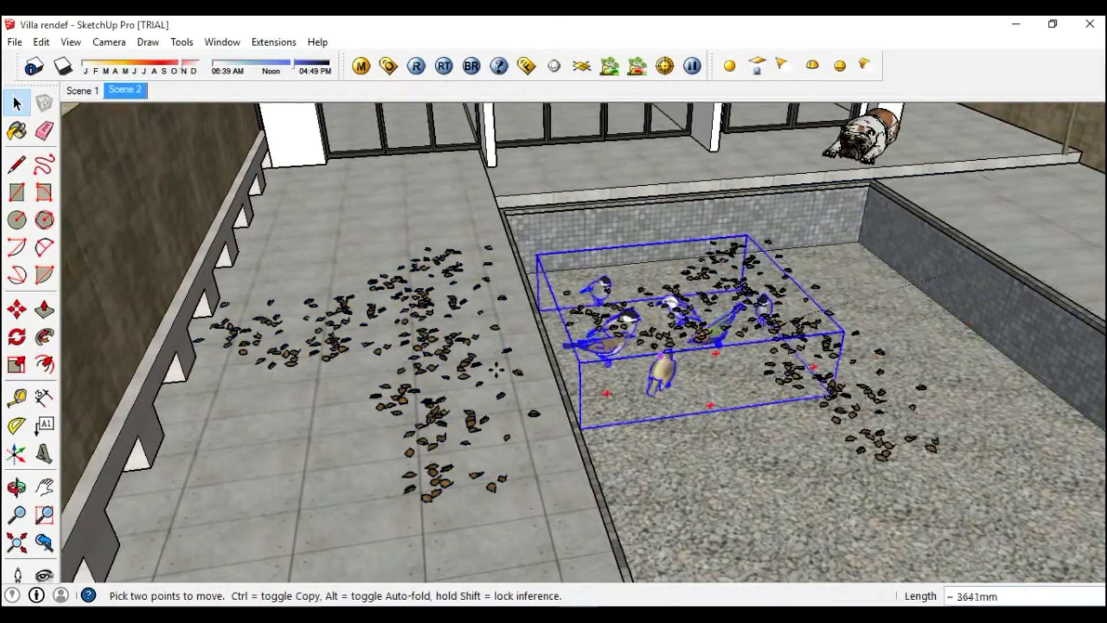
{"action": "left_click", "coordinate": [343, 384]}
{"action": "scroll", "coordinate": [358, 380], "scroll_direction": "up", "scroll_amount": 2}
{"action": "scroll", "coordinate": [390, 373], "scroll_direction": "up", "scroll_amount": 2}
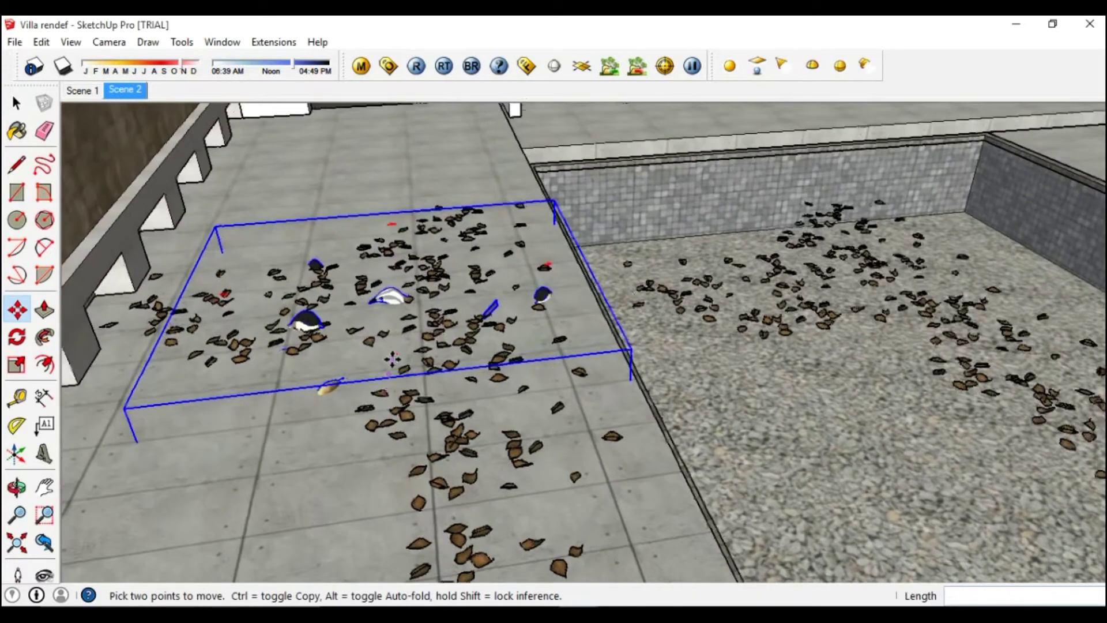
{"action": "scroll", "coordinate": [487, 414], "scroll_direction": "up", "scroll_amount": 2}
{"action": "mouse_move", "coordinate": [487, 413]}
{"action": "middle_mouse_down"}
{"action": "mouse_move", "coordinate": [493, 421]}
{"action": "mouse_move", "coordinate": [461, 378]}
{"action": "mouse_move", "coordinate": [466, 424]}
{"action": "middle_mouse_up"}
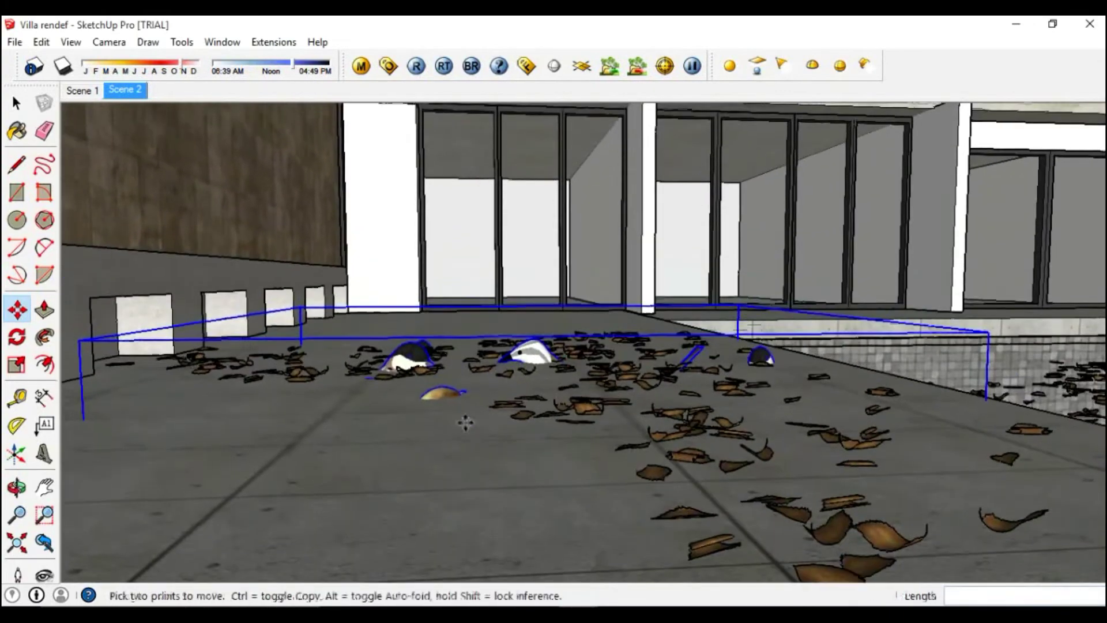
{"action": "left_click", "coordinate": [439, 397]}
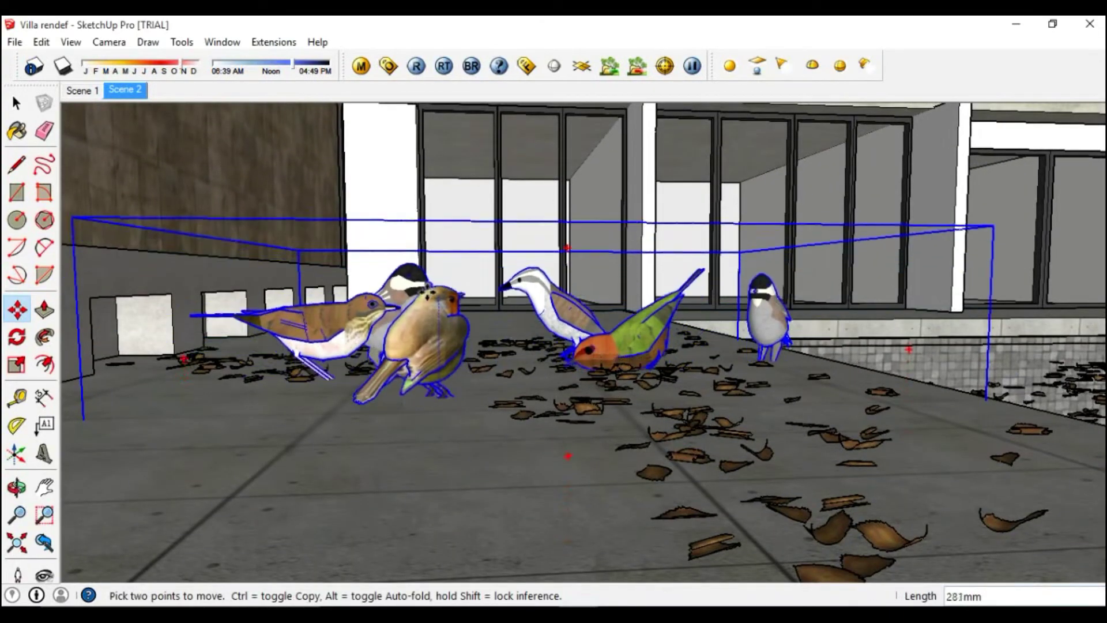
{"action": "middle_click_drag", "start_coordinate": [428, 290], "coordinate": [429, 278], "text": "shift"}
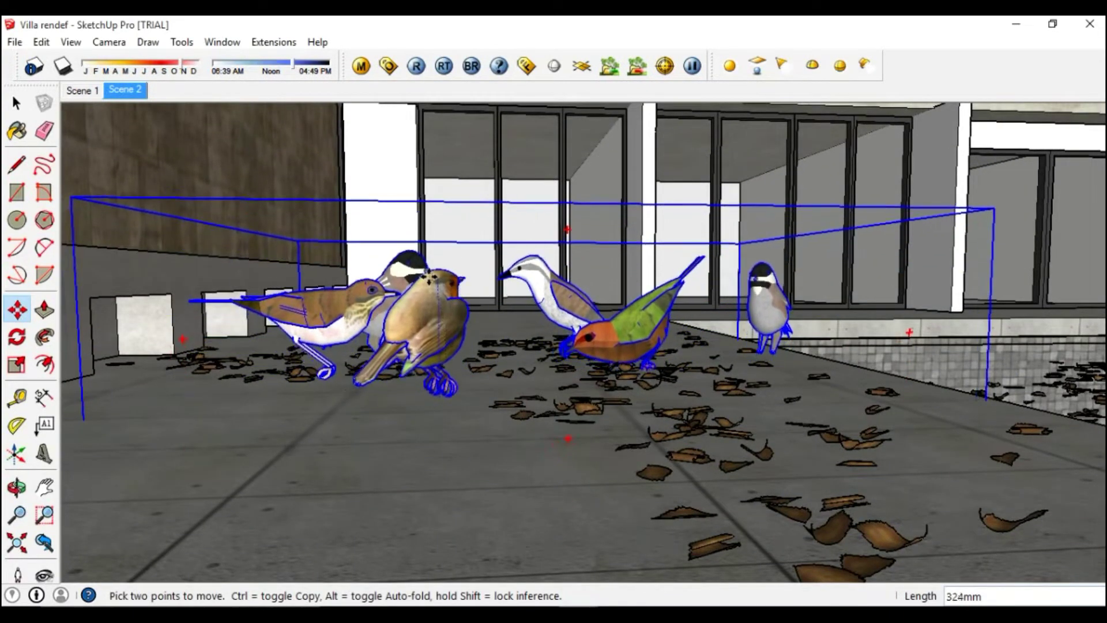
{"action": "left_click", "coordinate": [429, 278]}
Scale the birds down to 0.70 of their size.
{"action": "middle_click_drag", "start_coordinate": [430, 278], "coordinate": [693, 408]}
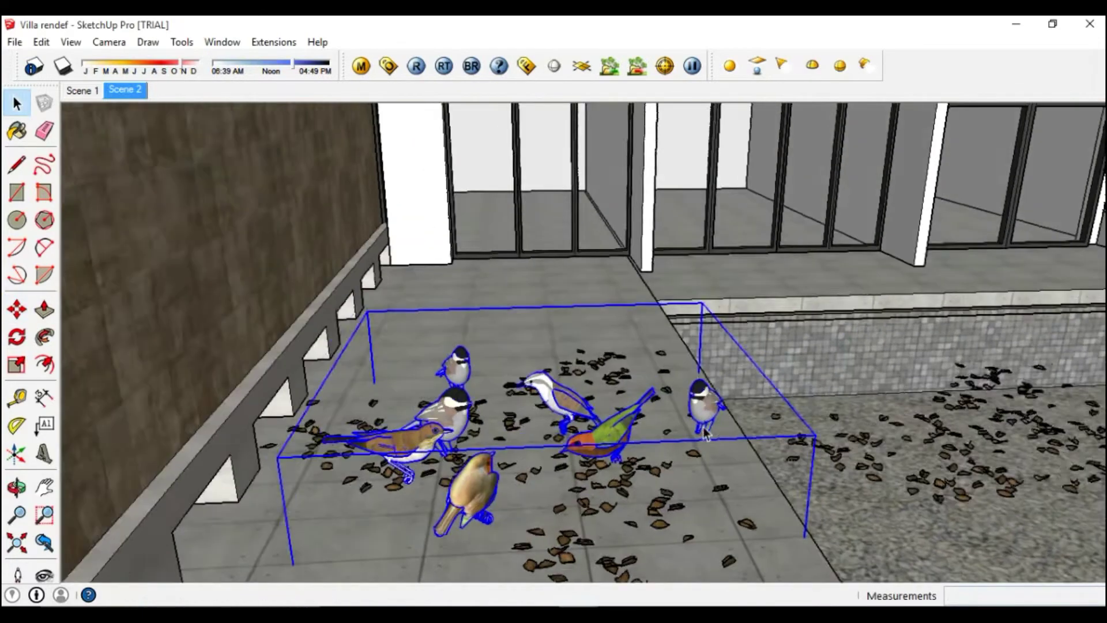
{"action": "key", "text": "space"}
{"action": "key", "text": "s"}
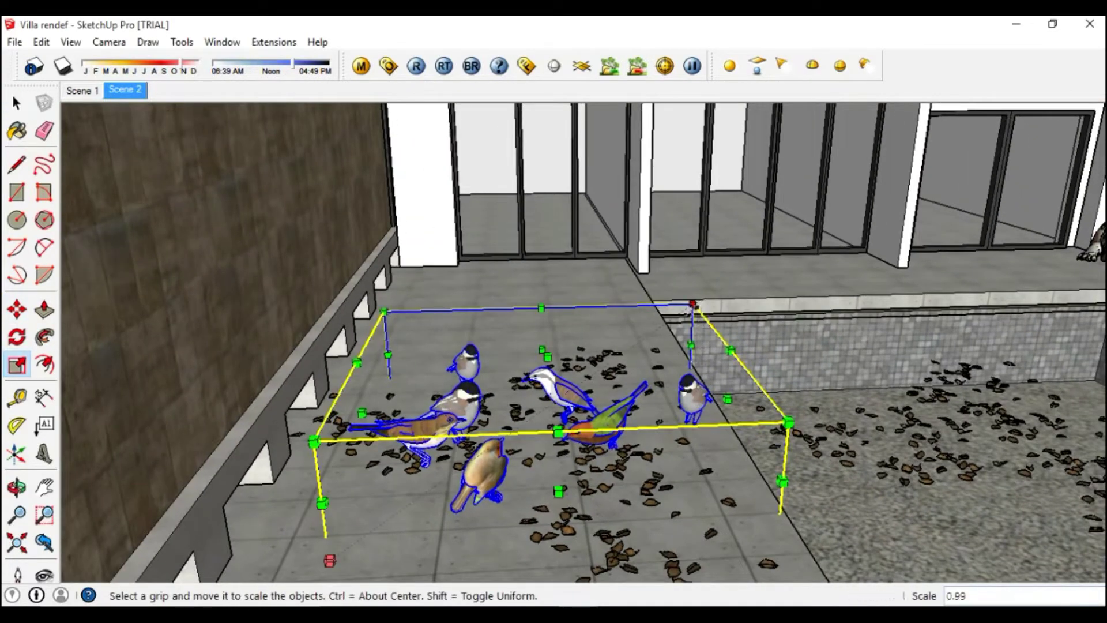
{"action": "left_click_drag", "start_coordinate": [694, 304], "coordinate": [616, 357]}
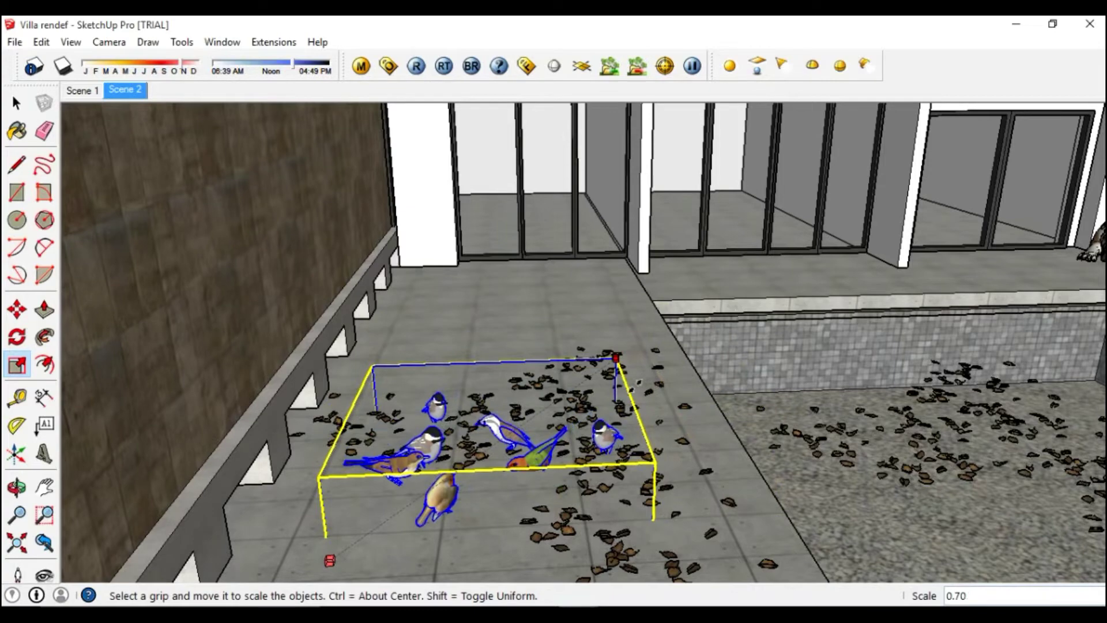
{"action": "key", "text": "space"}
Nudge the birds into place and check their footing among the leaf group.
{"action": "middle_click_drag", "start_coordinate": [615, 357], "coordinate": [520, 492]}
{"action": "middle_click_drag", "start_coordinate": [381, 346], "coordinate": [369, 380]}
{"action": "scroll", "coordinate": [373, 366], "scroll_direction": "up", "scroll_amount": 3}
{"action": "scroll", "coordinate": [374, 365], "scroll_direction": "up", "scroll_amount": 3}
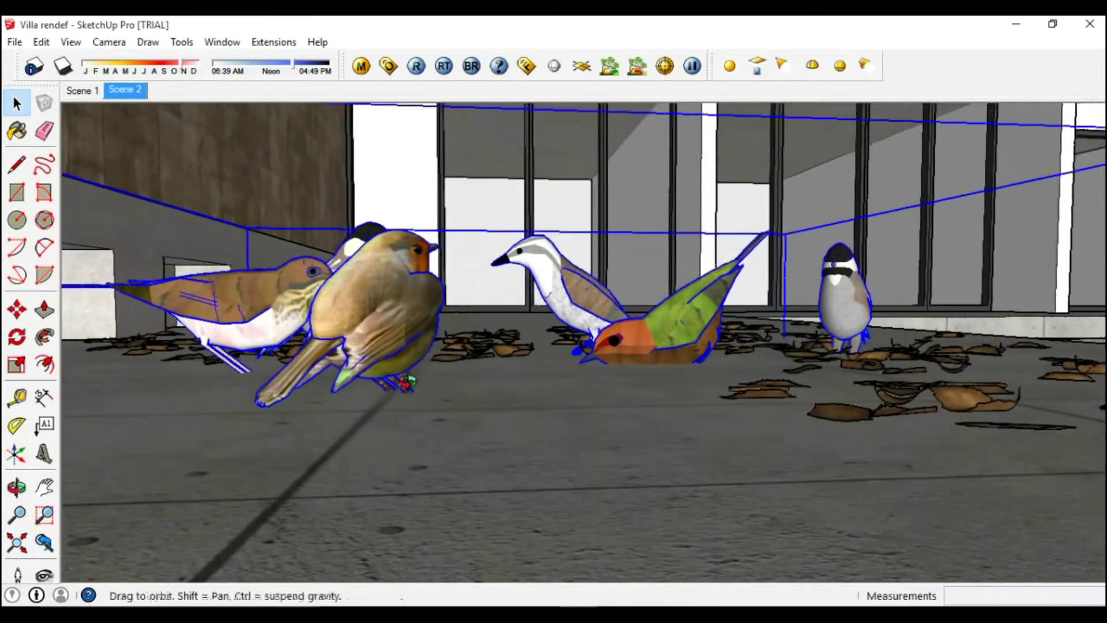
{"action": "key", "text": "m"}
{"action": "left_click", "coordinate": [390, 378]}
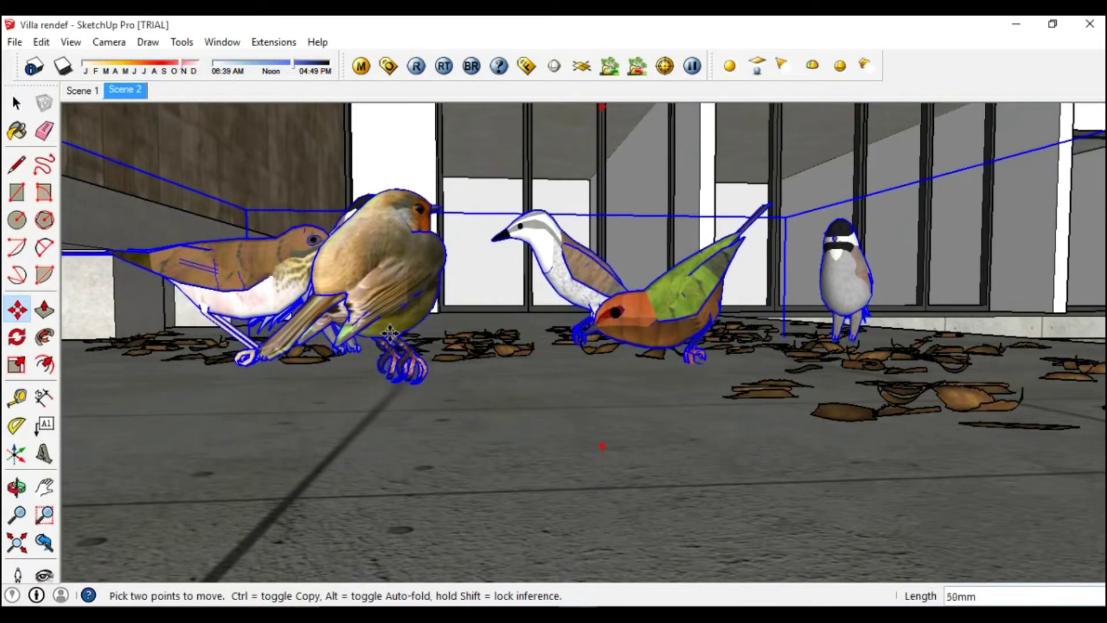
{"action": "mouse_move", "coordinate": [392, 346]}
{"action": "middle_mouse_down"}
{"action": "mouse_move", "coordinate": [403, 360]}
{"action": "mouse_move", "coordinate": [340, 425]}
{"action": "mouse_move", "coordinate": [387, 448]}
{"action": "mouse_move", "coordinate": [367, 454]}
{"action": "mouse_move", "coordinate": [519, 415]}
{"action": "mouse_move", "coordinate": [596, 413]}
{"action": "mouse_move", "coordinate": [755, 380]}
{"action": "mouse_move", "coordinate": [577, 404]}
{"action": "mouse_move", "coordinate": [634, 427]}
{"action": "mouse_move", "coordinate": [596, 430]}
{"action": "middle_mouse_up"}
{"action": "left_click", "coordinate": [542, 404]}
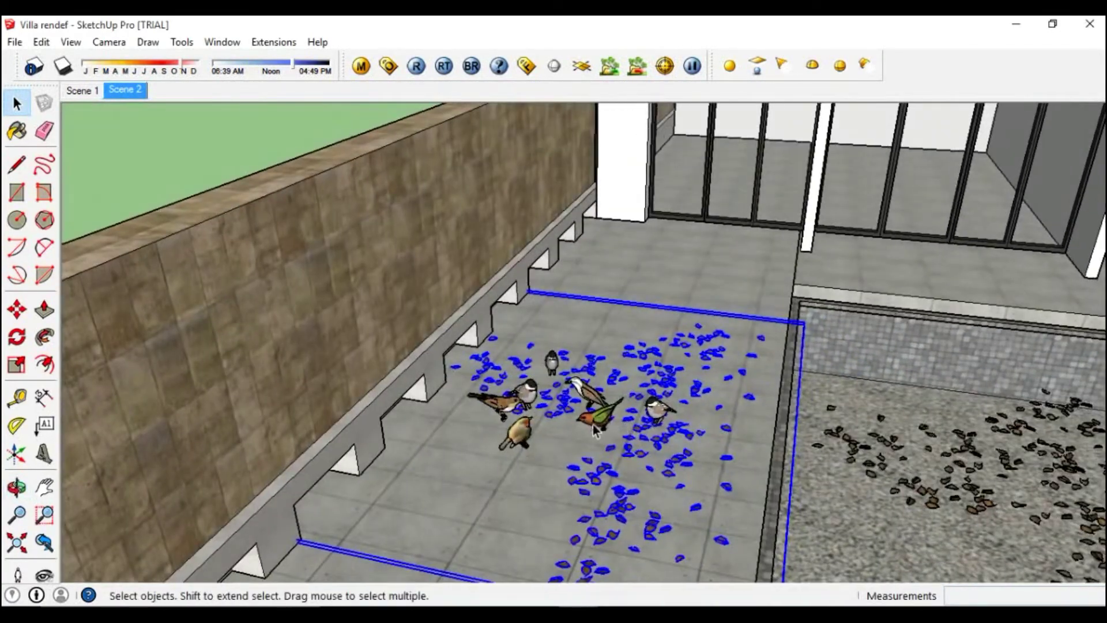
{"action": "mouse_move", "coordinate": [839, 415]}
{"action": "middle_mouse_down"}
{"action": "mouse_move", "coordinate": [679, 388]}
{"action": "mouse_move", "coordinate": [736, 408]}
{"action": "mouse_move", "coordinate": [904, 344]}
{"action": "middle_mouse_up"}
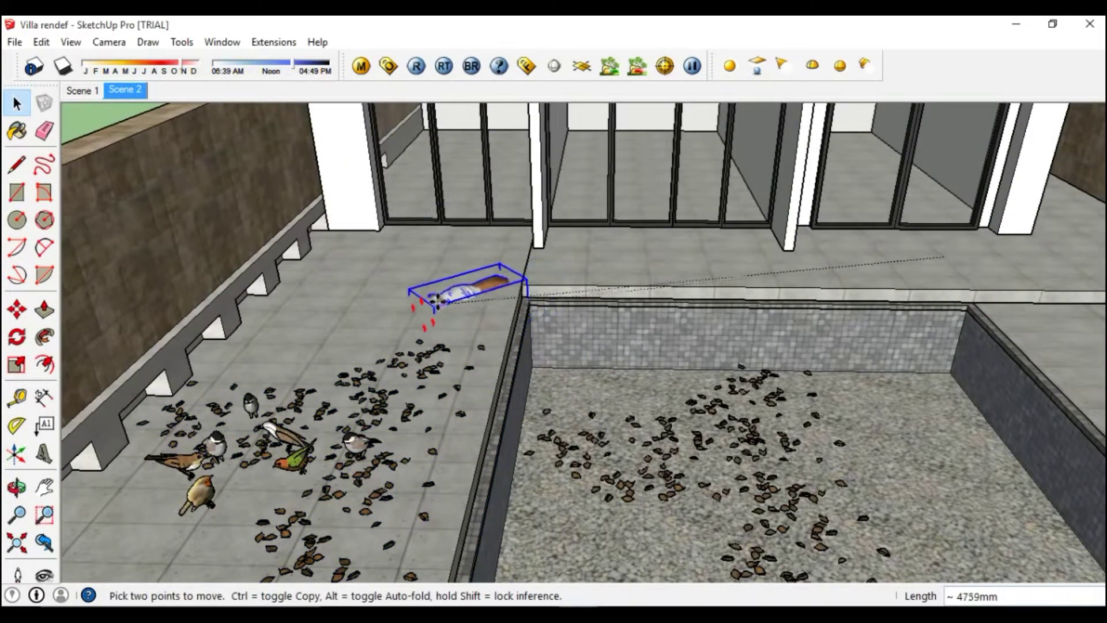
Raise the bulldog along the blue axis so it lies on the terrace paving.
{"action": "scroll", "coordinate": [470, 291], "scroll_direction": "up", "scroll_amount": 2}
{"action": "scroll", "coordinate": [502, 390], "scroll_direction": "up", "scroll_amount": 3}
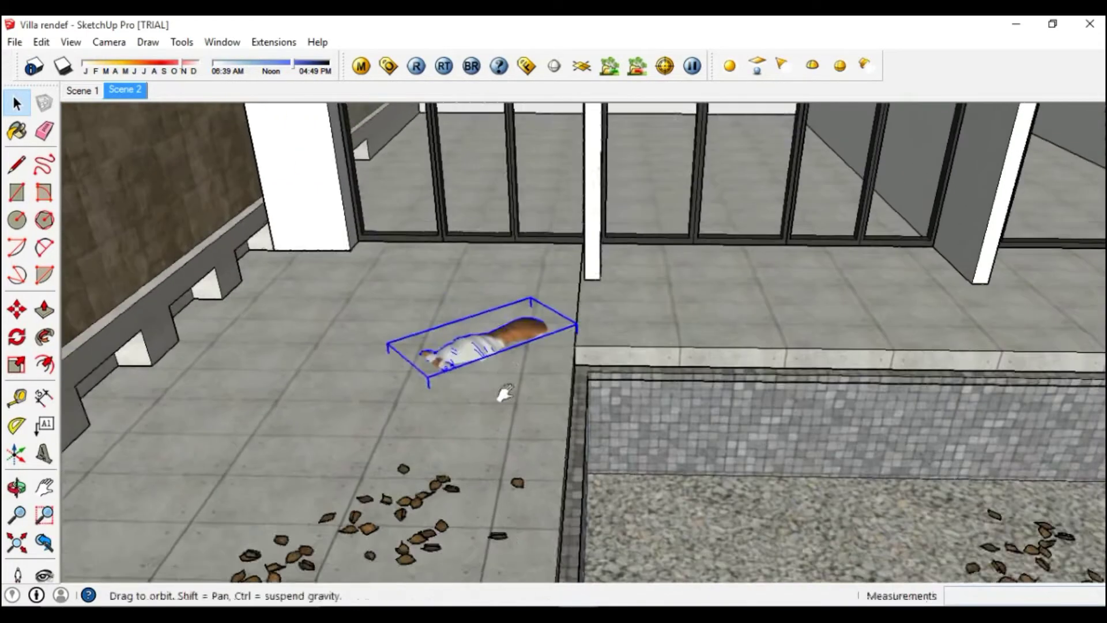
{"action": "scroll", "coordinate": [501, 391], "scroll_direction": "up", "scroll_amount": 3}
{"action": "mouse_move", "coordinate": [501, 390]}
{"action": "middle_mouse_down"}
{"action": "mouse_move", "coordinate": [384, 379]}
{"action": "mouse_move", "coordinate": [447, 378]}
{"action": "mouse_move", "coordinate": [517, 338]}
{"action": "mouse_move", "coordinate": [489, 303]}
{"action": "mouse_move", "coordinate": [521, 390]}
{"action": "mouse_move", "coordinate": [507, 388]}
{"action": "mouse_move", "coordinate": [508, 345]}
{"action": "middle_mouse_up"}
{"action": "key", "text": "m"}
{"action": "left_click_drag", "start_coordinate": [508, 350], "coordinate": [498, 309]}
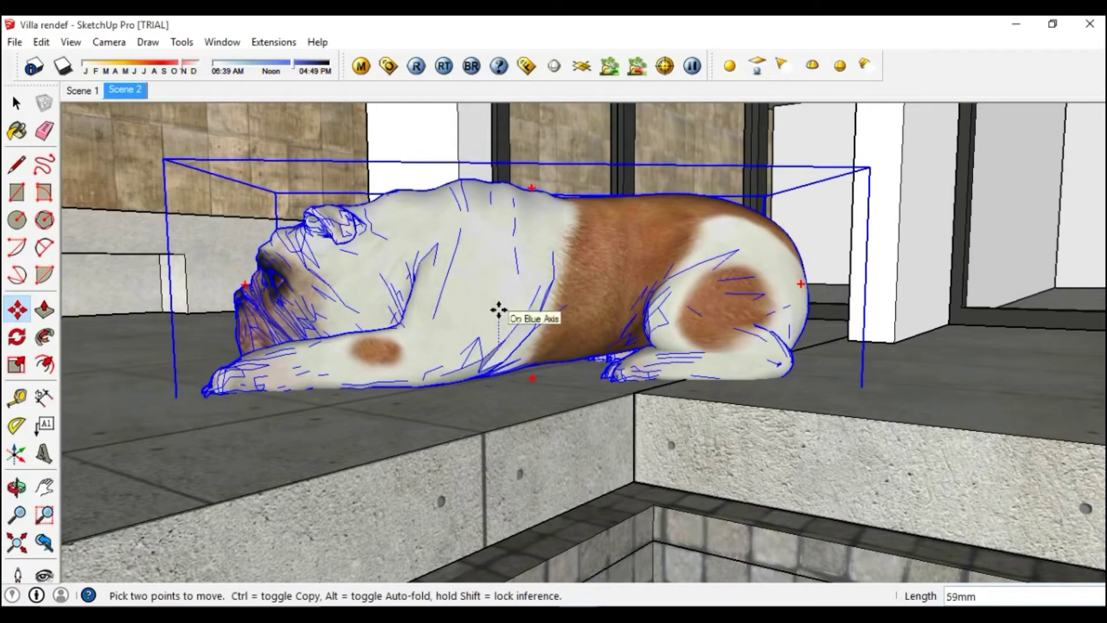
{"action": "key", "text": "space"}
{"action": "middle_click_drag", "start_coordinate": [498, 311], "coordinate": [583, 470]}
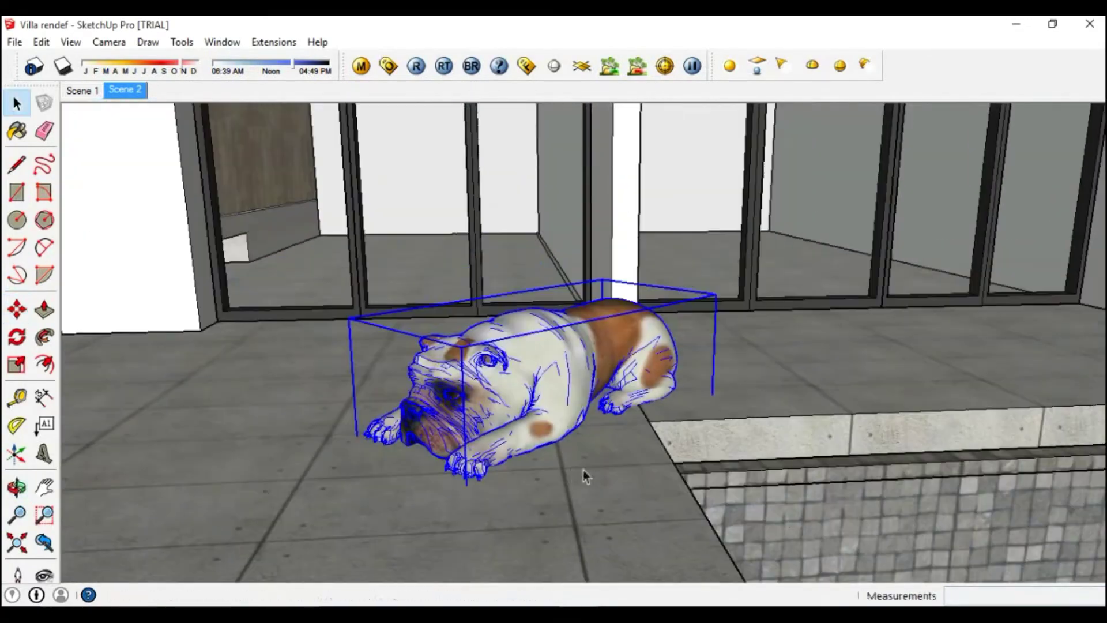
{"action": "scroll", "coordinate": [576, 467], "scroll_direction": "down", "scroll_amount": 4}
{"action": "scroll", "coordinate": [571, 465], "scroll_direction": "down", "scroll_amount": 3}
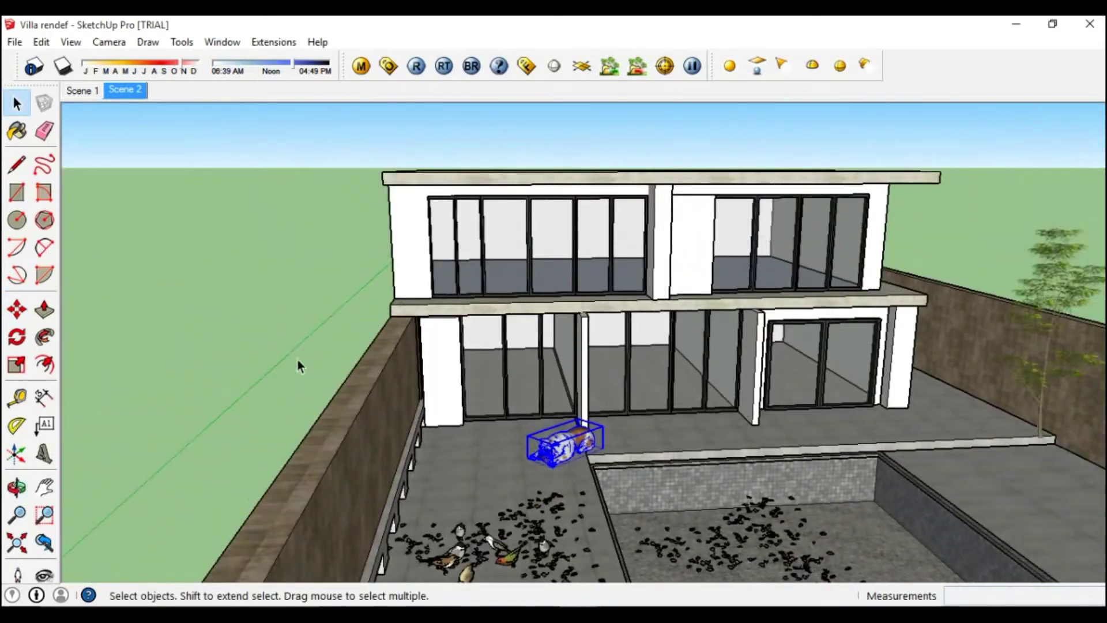
Slide the tree left along the right boundary wall.
{"action": "middle_click_drag", "start_coordinate": [297, 359], "coordinate": [400, 354]}
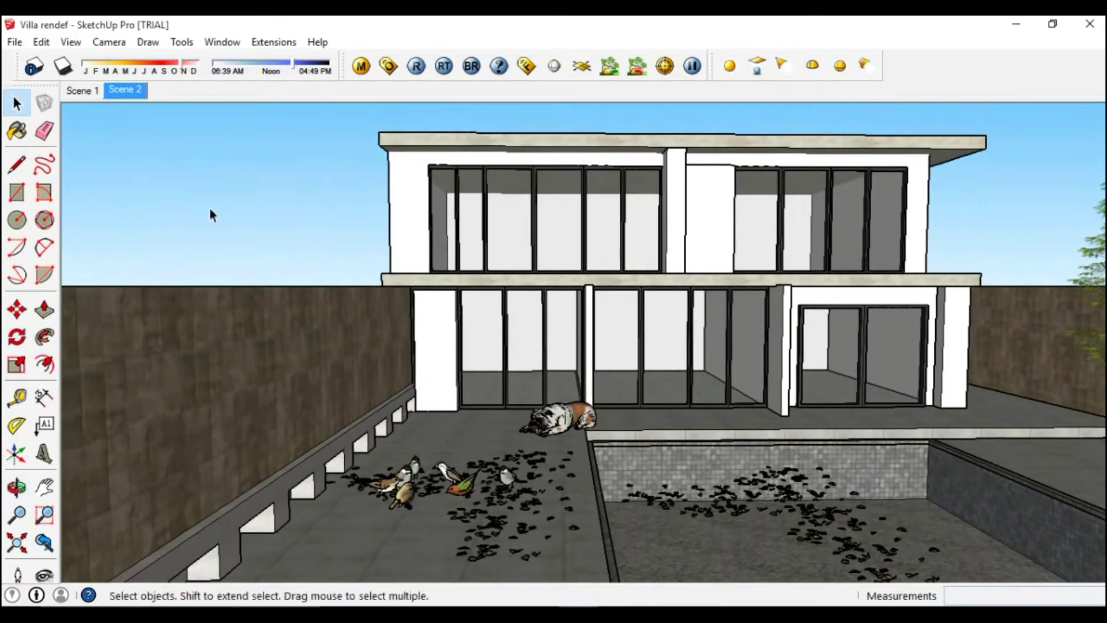
{"action": "middle_click_drag", "start_coordinate": [662, 488], "coordinate": [801, 403]}
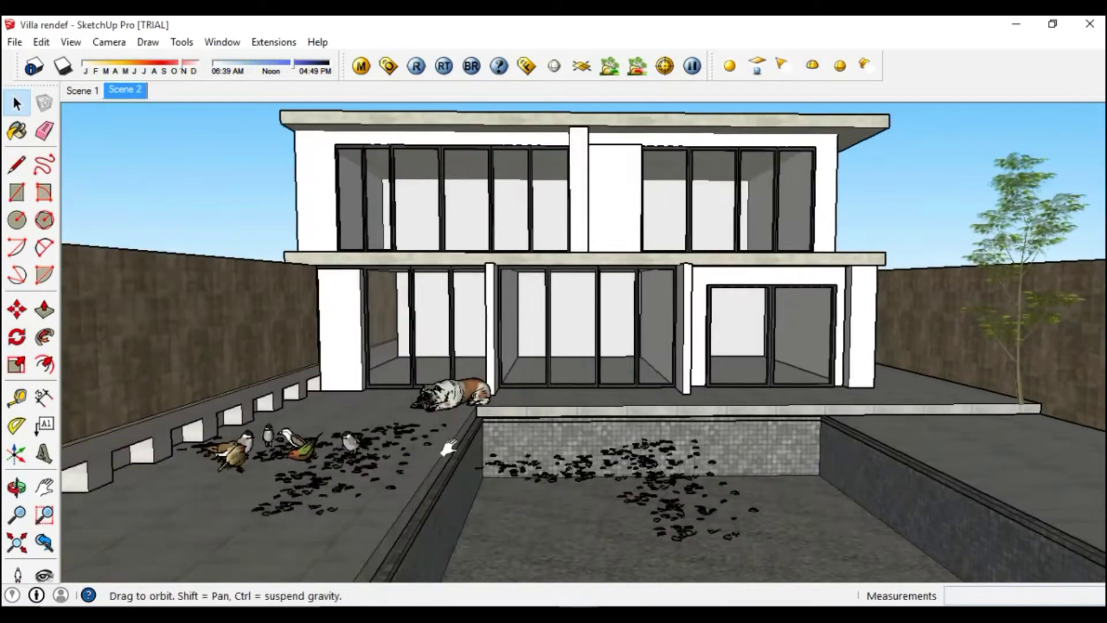
{"action": "scroll", "coordinate": [800, 397], "scroll_direction": "up", "scroll_amount": 3}
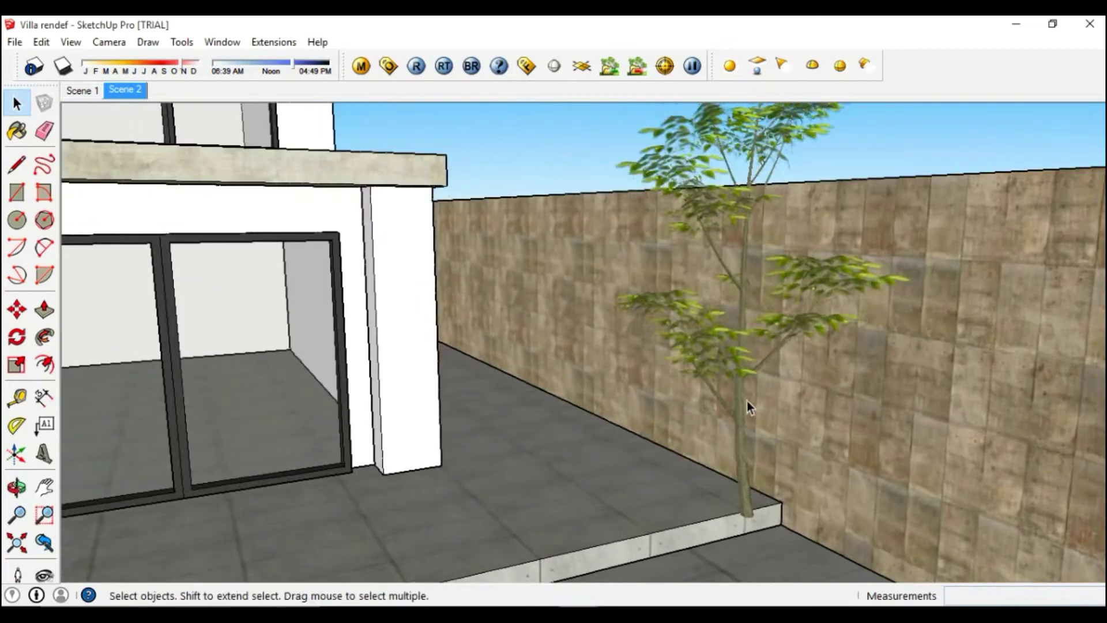
{"action": "left_click", "coordinate": [748, 401]}
{"action": "mouse_move", "coordinate": [748, 401]}
{"action": "middle_mouse_down"}
{"action": "mouse_move", "coordinate": [765, 497]}
{"action": "mouse_move", "coordinate": [791, 495]}
{"action": "middle_mouse_up"}
{"action": "key", "text": "m"}
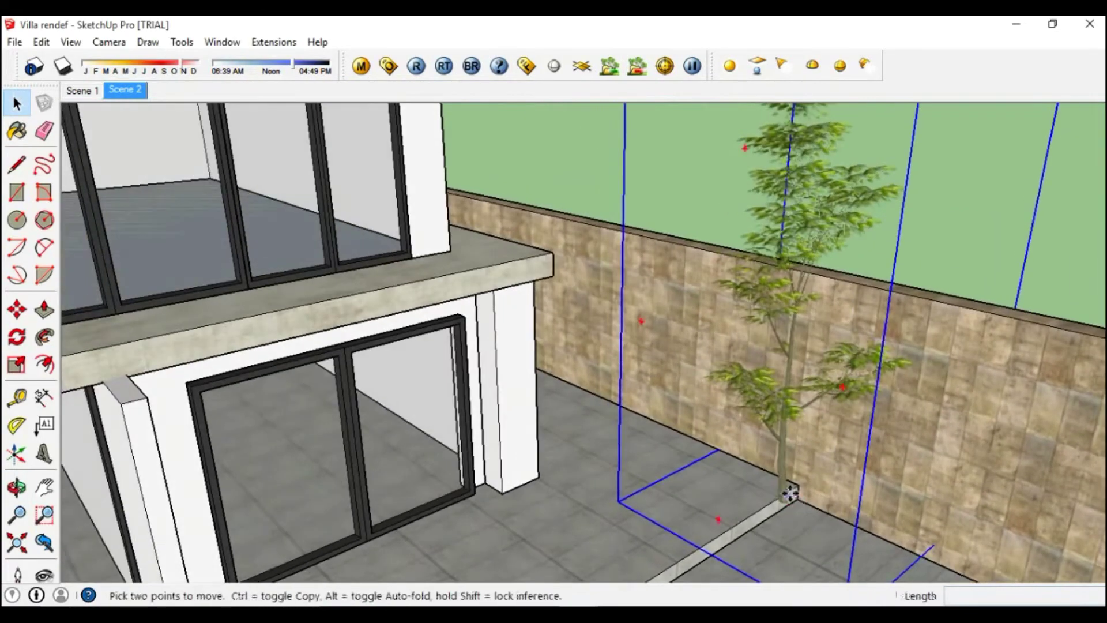
{"action": "left_click_drag", "start_coordinate": [743, 465], "coordinate": [664, 427]}
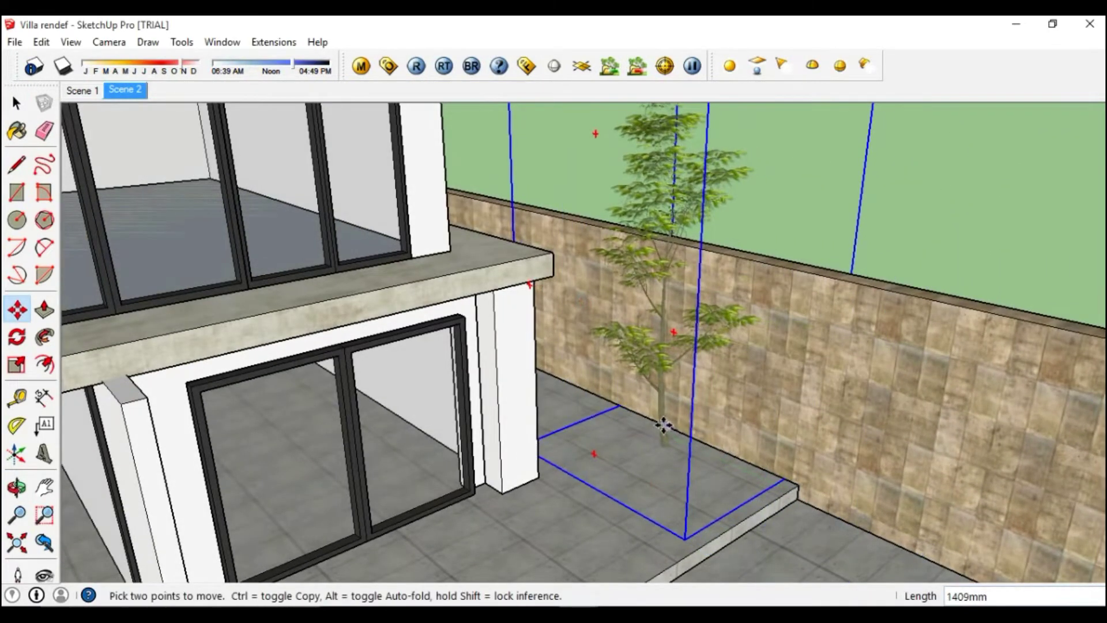
{"action": "scroll", "coordinate": [663, 426], "scroll_direction": "up", "scroll_amount": 2}
{"action": "mouse_move", "coordinate": [663, 425]}
{"action": "middle_mouse_down"}
{"action": "mouse_move", "coordinate": [598, 490]}
{"action": "mouse_move", "coordinate": [595, 432]}
{"action": "mouse_move", "coordinate": [563, 474]}
{"action": "mouse_move", "coordinate": [655, 516]}
{"action": "mouse_move", "coordinate": [621, 467]}
{"action": "middle_mouse_up"}
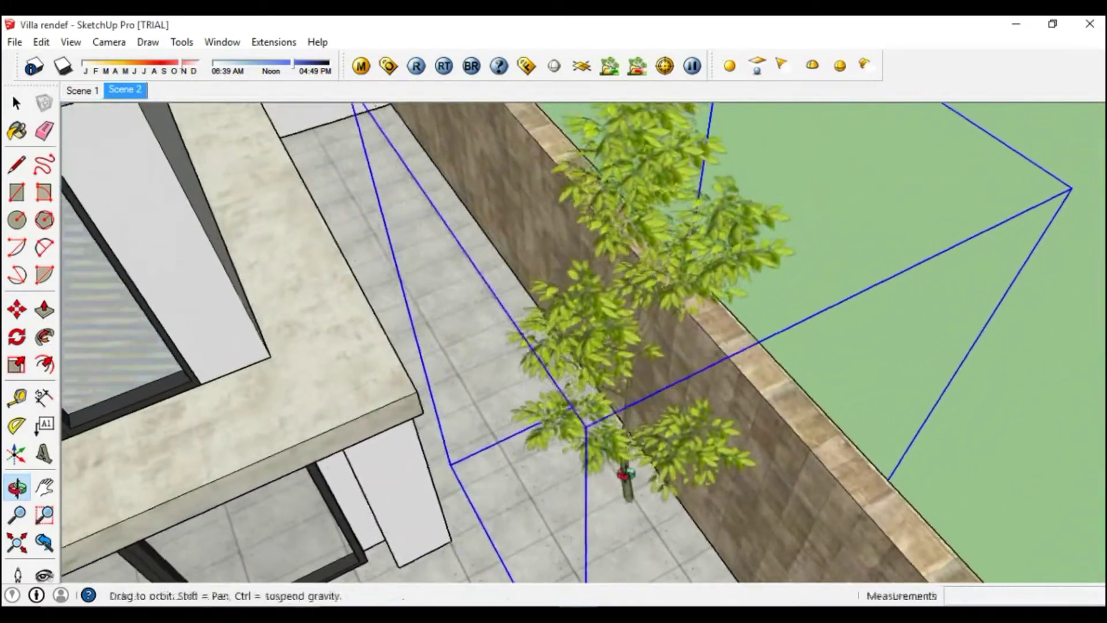
Place a Ctrl-copy of the tree beside the original.
{"action": "key", "text": "m"}
{"action": "left_click_drag", "start_coordinate": [827, 370], "coordinate": [803, 382]}
{"action": "mouse_move", "coordinate": [611, 464]}
{"action": "middle_mouse_down"}
{"action": "mouse_move", "coordinate": [638, 416]}
{"action": "mouse_move", "coordinate": [592, 454]}
{"action": "middle_mouse_up"}
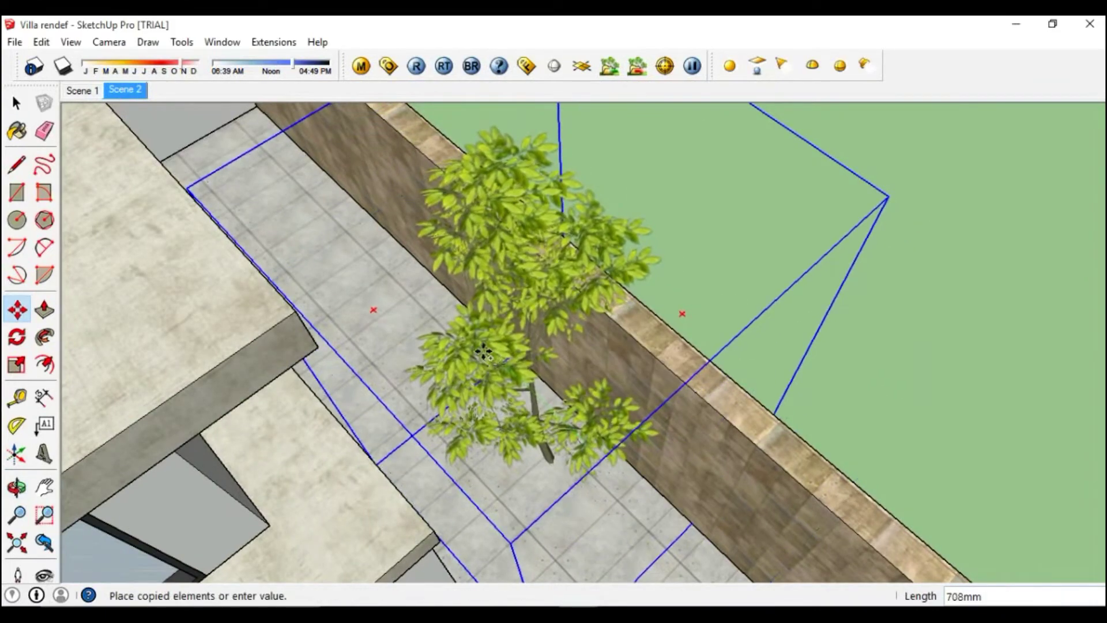
{"action": "left_click", "coordinate": [509, 334]}
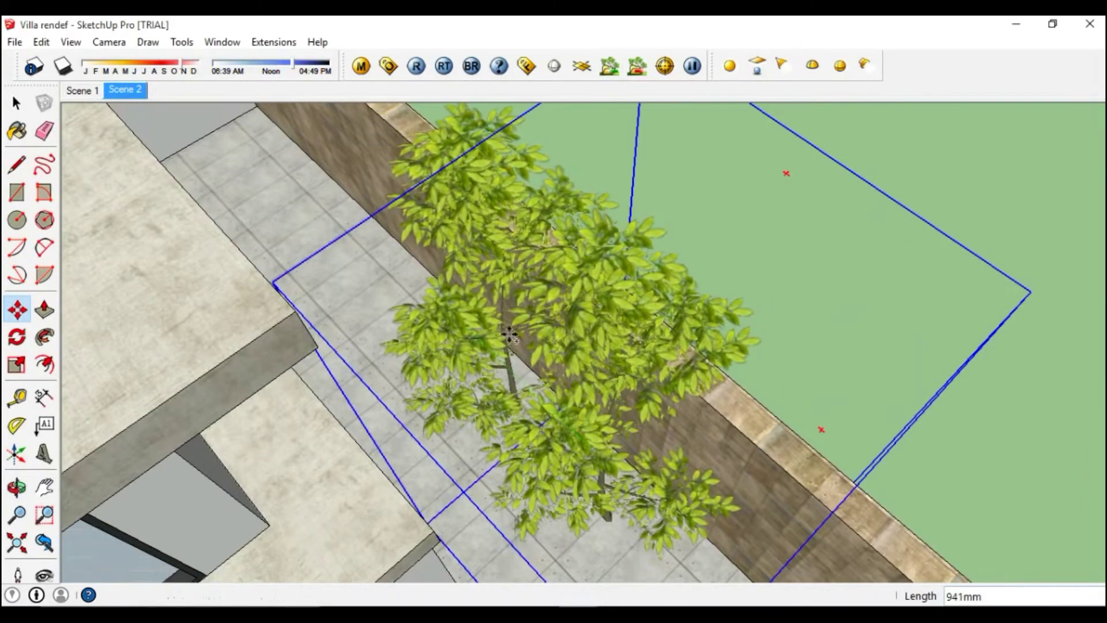
{"action": "key", "text": "space"}
{"action": "scroll", "coordinate": [509, 334], "scroll_direction": "down", "scroll_amount": 3}
{"action": "middle_click_drag", "start_coordinate": [519, 351], "coordinate": [435, 280]}
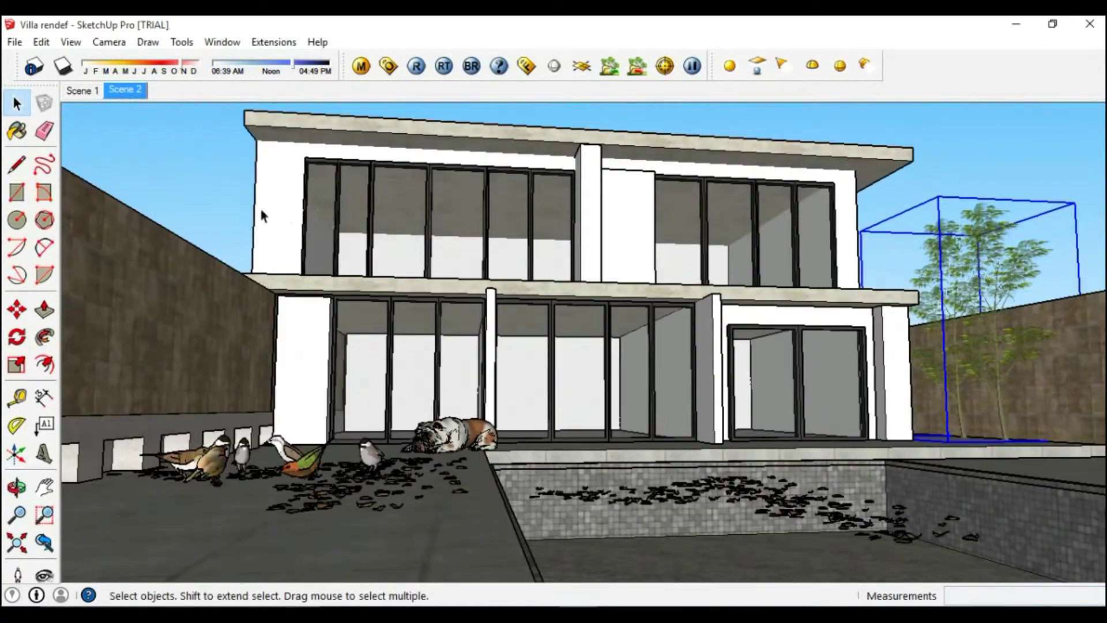
{"action": "left_click", "coordinate": [523, 73]}
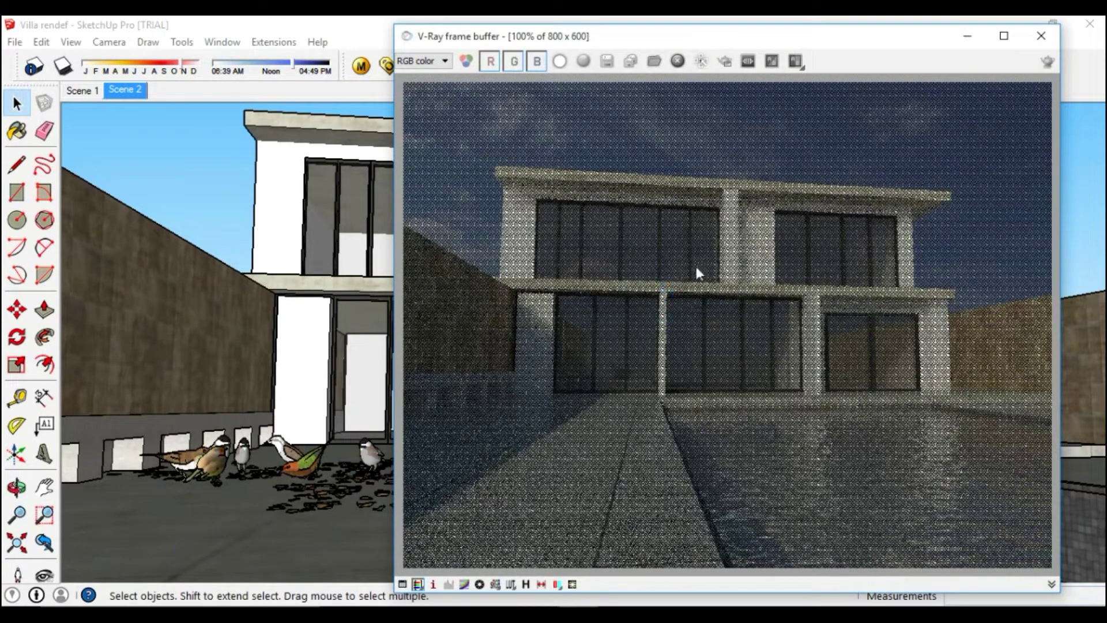
{"action": "left_click", "coordinate": [1041, 37]}
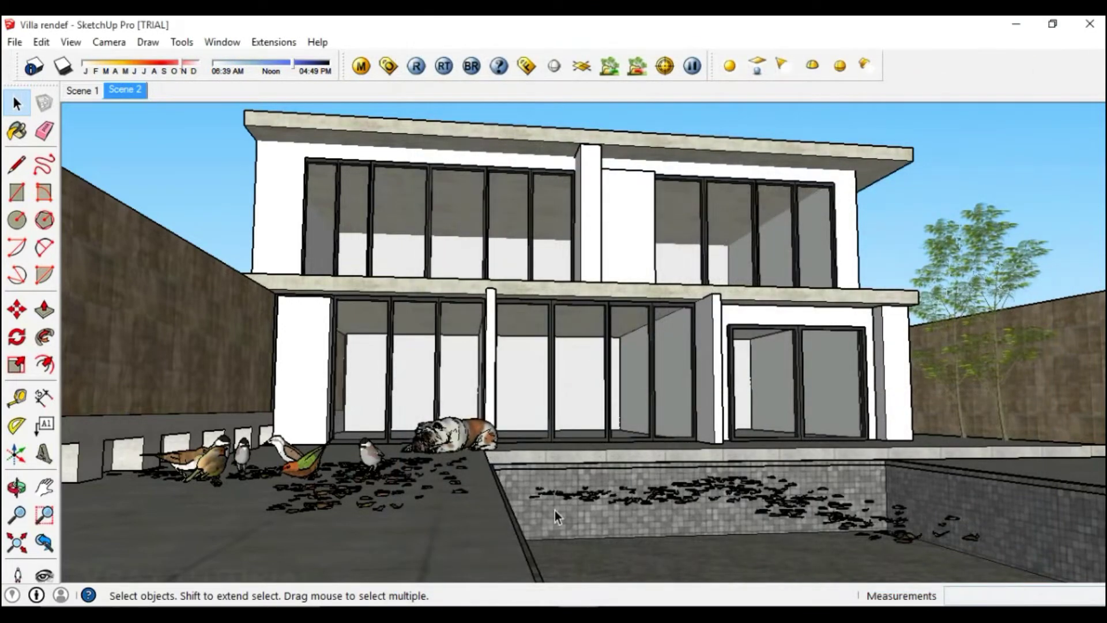
{"action": "left_click", "coordinate": [578, 614]}
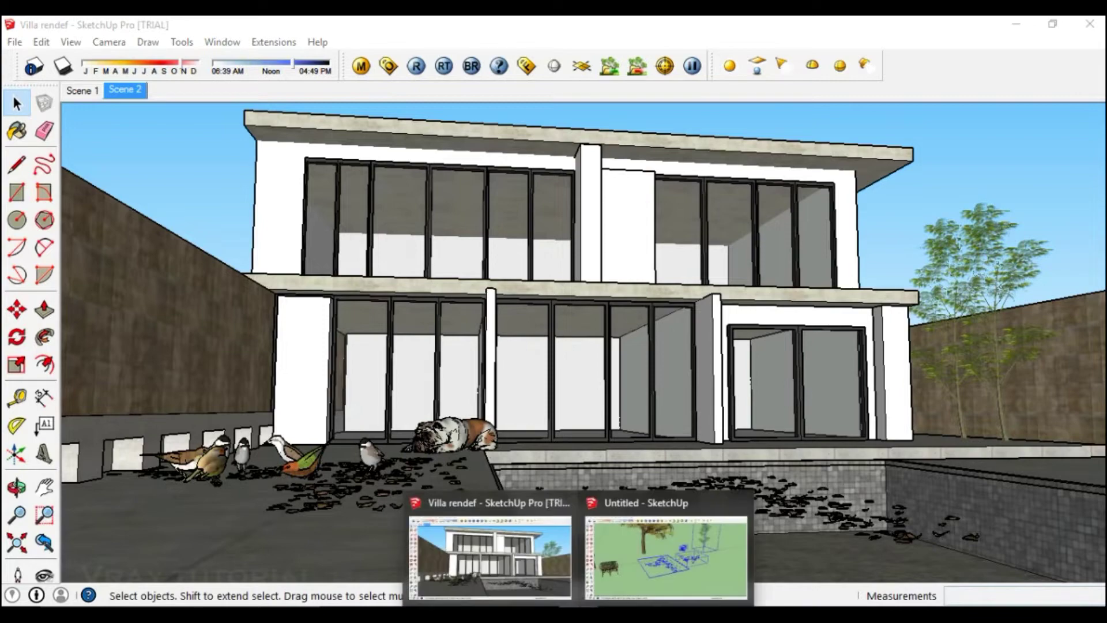
Copy the rattan bench from the Untitled model and paste it into the villa model.
{"action": "left_click", "coordinate": [624, 569]}
{"action": "mouse_move", "coordinate": [581, 476]}
{"action": "middle_mouse_down"}
{"action": "mouse_move", "coordinate": [375, 433]}
{"action": "mouse_move", "coordinate": [402, 466]}
{"action": "middle_mouse_up"}
{"action": "scroll", "coordinate": [349, 426], "scroll_direction": "up", "scroll_amount": 2}
{"action": "left_click", "coordinate": [347, 427]}
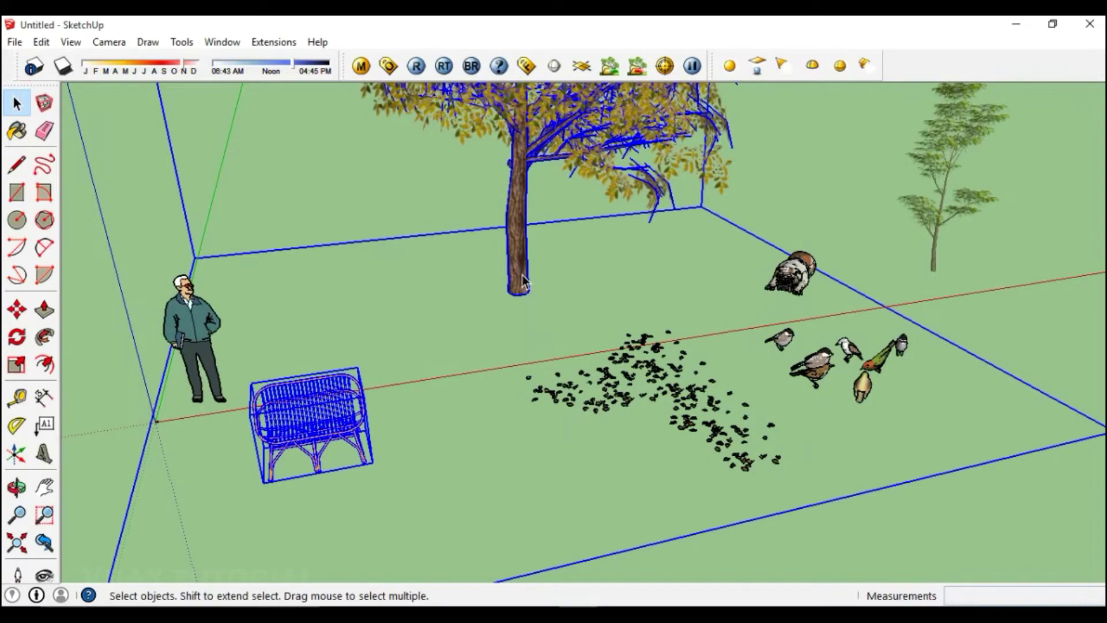
{"action": "left_click", "coordinate": [512, 559]}
{"action": "mouse_move", "coordinate": [485, 515]}
{"action": "middle_mouse_down"}
{"action": "mouse_move", "coordinate": [523, 562]}
{"action": "mouse_move", "coordinate": [466, 471]}
{"action": "middle_mouse_up"}
{"action": "scroll", "coordinate": [465, 470], "scroll_direction": "down", "scroll_amount": 5}
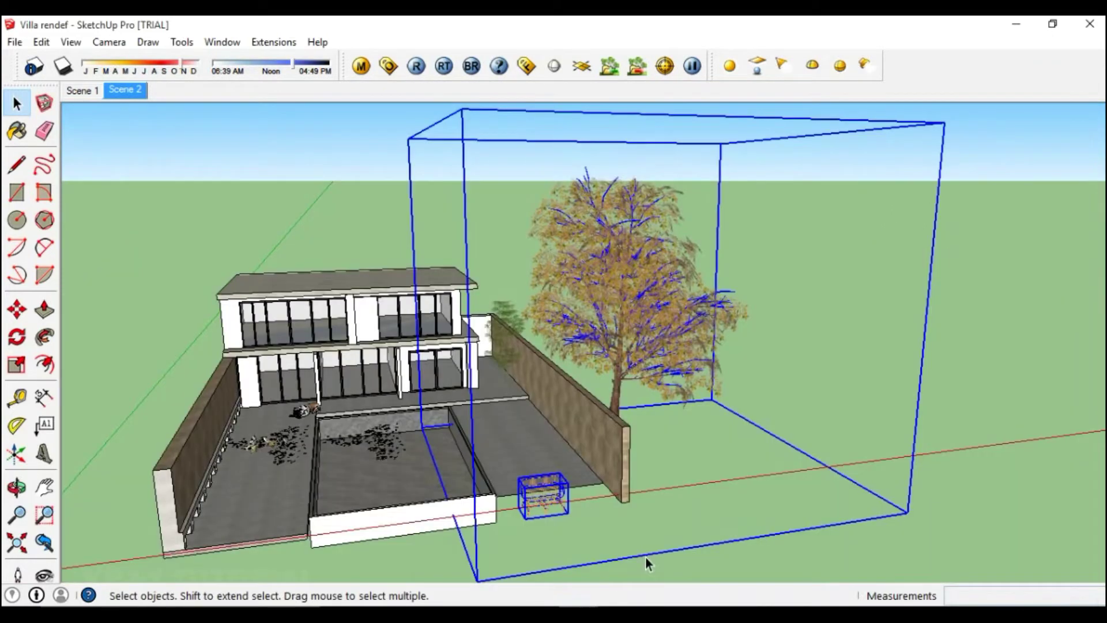
{"action": "mouse_move", "coordinate": [651, 566]}
{"action": "middle_mouse_down"}
{"action": "mouse_move", "coordinate": [566, 526]}
{"action": "mouse_move", "coordinate": [540, 490]}
{"action": "middle_mouse_up"}
{"action": "left_click", "coordinate": [540, 490]}
{"action": "scroll", "coordinate": [536, 490], "scroll_direction": "up", "scroll_amount": 3}
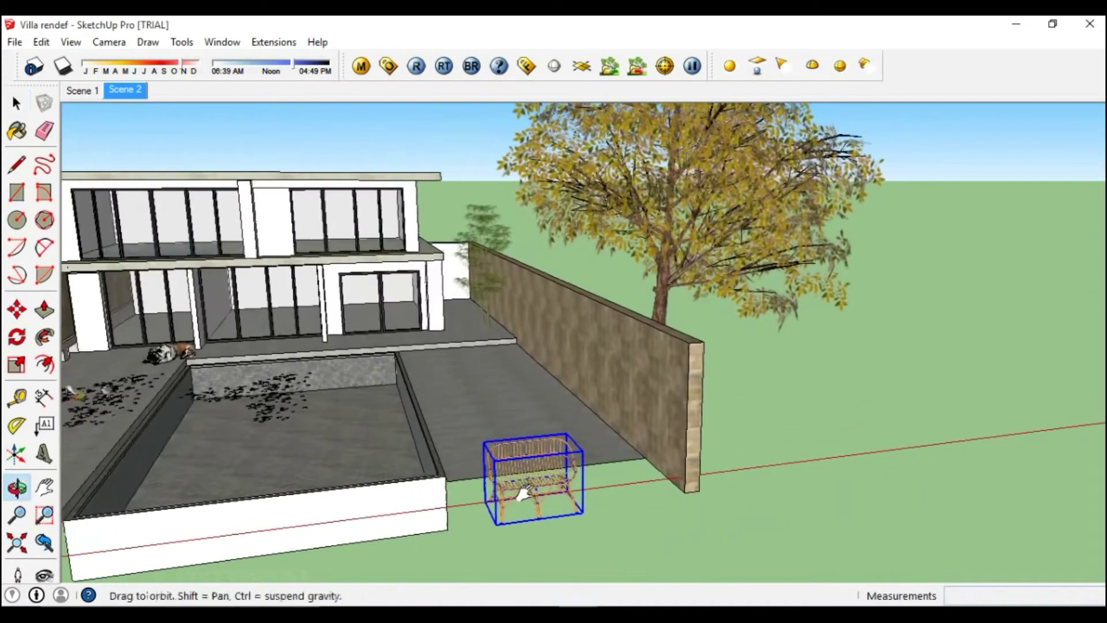
Drop the rattan chair on the terrace near the sleeping bulldog.
{"action": "scroll", "coordinate": [529, 489], "scroll_direction": "up", "scroll_amount": 1}
{"action": "middle_click_drag", "start_coordinate": [273, 428], "coordinate": [353, 456]}
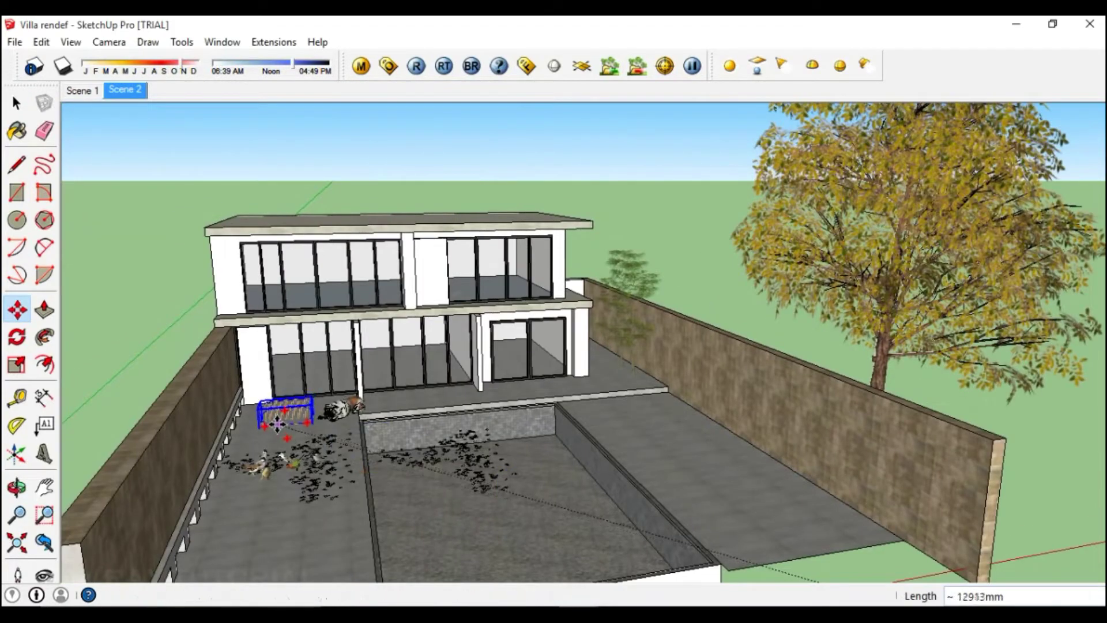
{"action": "left_click", "coordinate": [277, 425]}
{"action": "scroll", "coordinate": [280, 421], "scroll_direction": "up", "scroll_amount": 1}
{"action": "scroll", "coordinate": [280, 420], "scroll_direction": "up", "scroll_amount": 1}
{"action": "scroll", "coordinate": [289, 415], "scroll_direction": "up", "scroll_amount": 2}
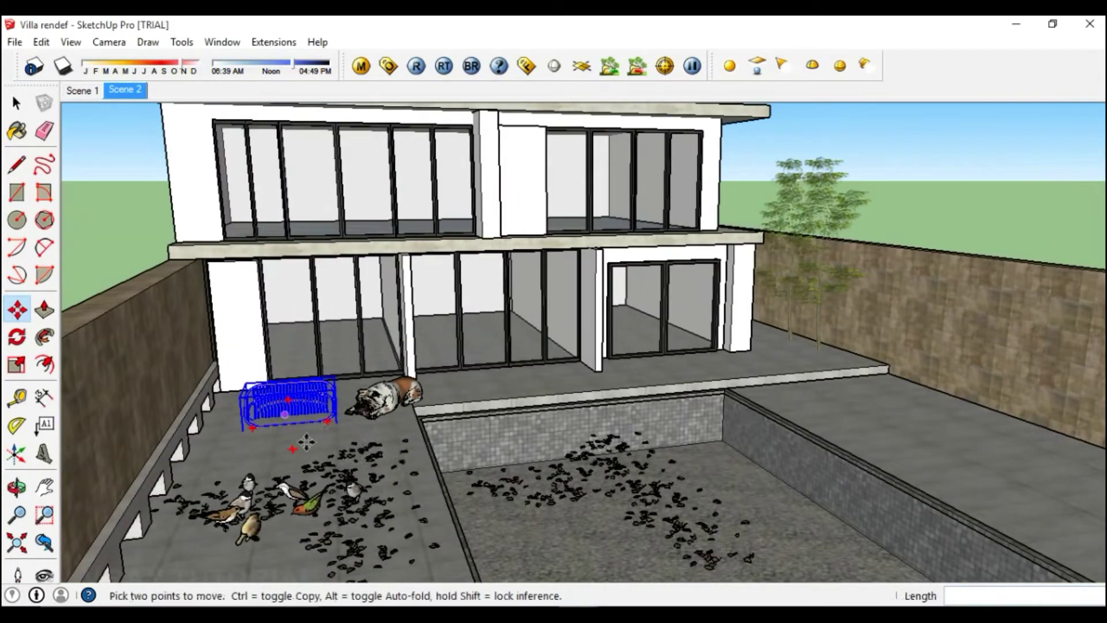
{"action": "scroll", "coordinate": [306, 442], "scroll_direction": "up", "scroll_amount": 3}
{"action": "scroll", "coordinate": [388, 477], "scroll_direction": "up", "scroll_amount": 2}
{"action": "middle_click_drag", "start_coordinate": [388, 477], "coordinate": [345, 450]}
{"action": "scroll", "coordinate": [402, 480], "scroll_direction": "up", "scroll_amount": 2}
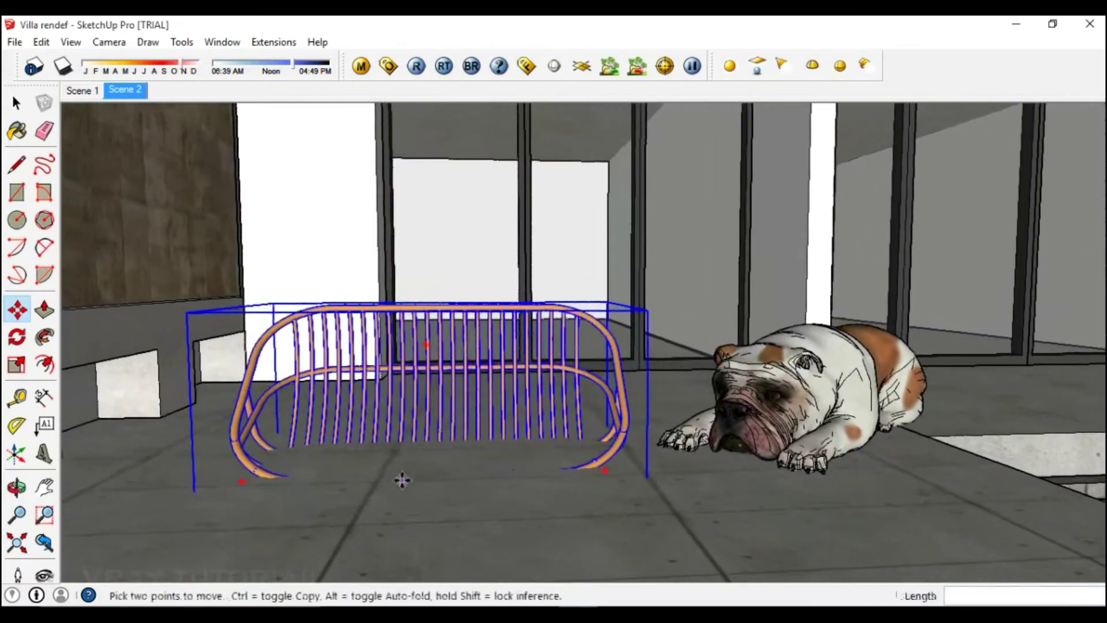
{"action": "middle_click_drag", "start_coordinate": [401, 480], "coordinate": [400, 460]}
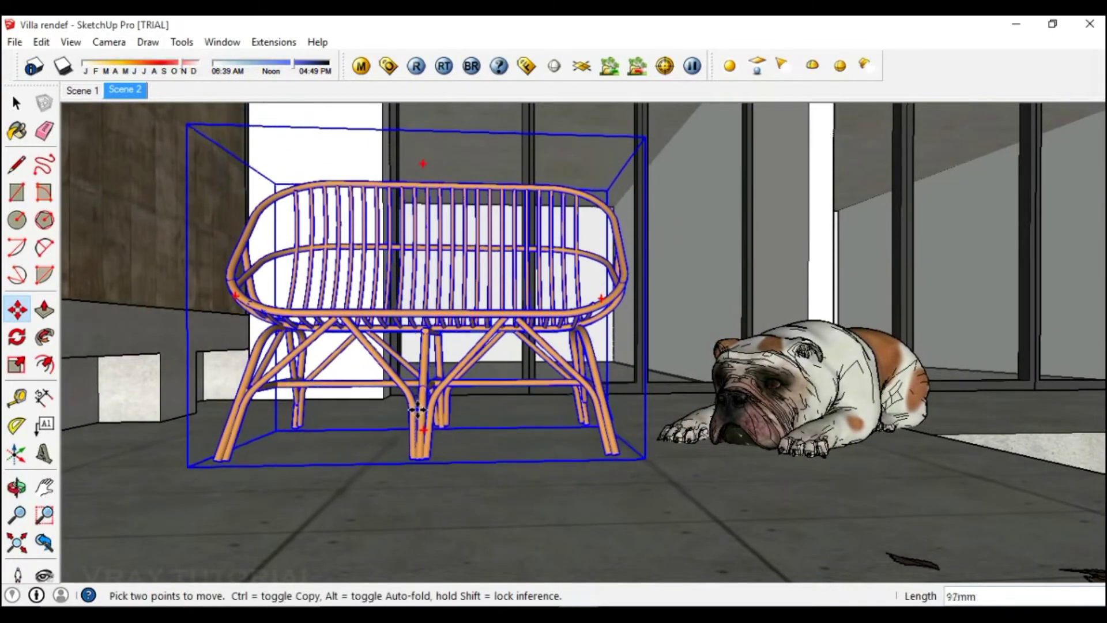
{"action": "middle_click_drag", "start_coordinate": [415, 411], "coordinate": [458, 459]}
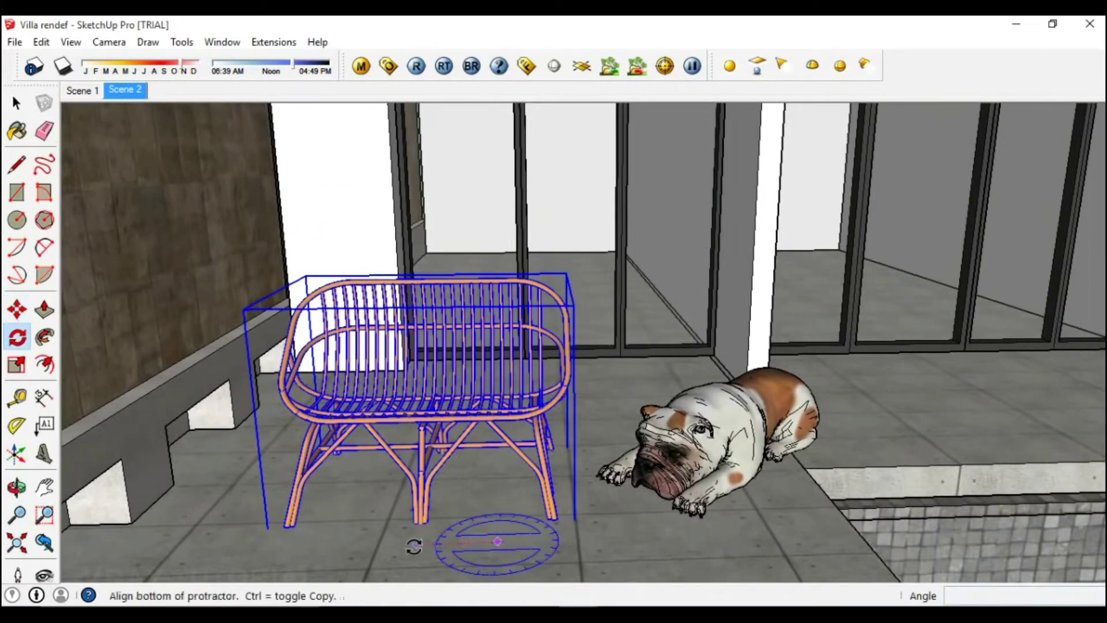
Rotate the rattan chair by 90 degrees.
{"action": "left_click", "coordinate": [409, 543]}
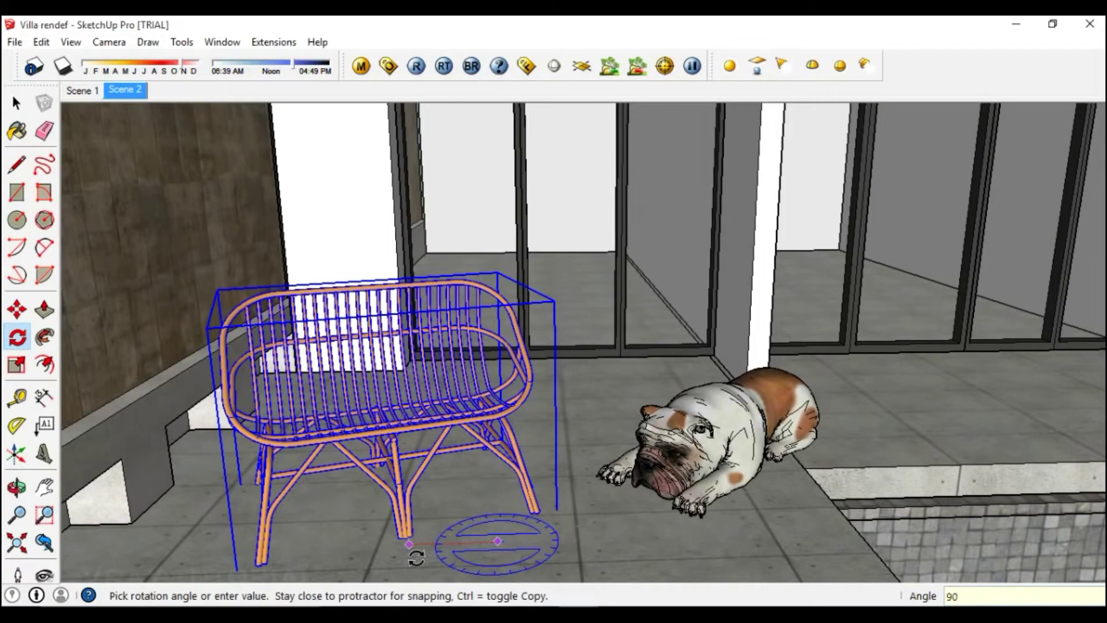
{"action": "key", "text": "Return"}
{"action": "middle_click_drag", "start_coordinate": [416, 472], "coordinate": [406, 401]}
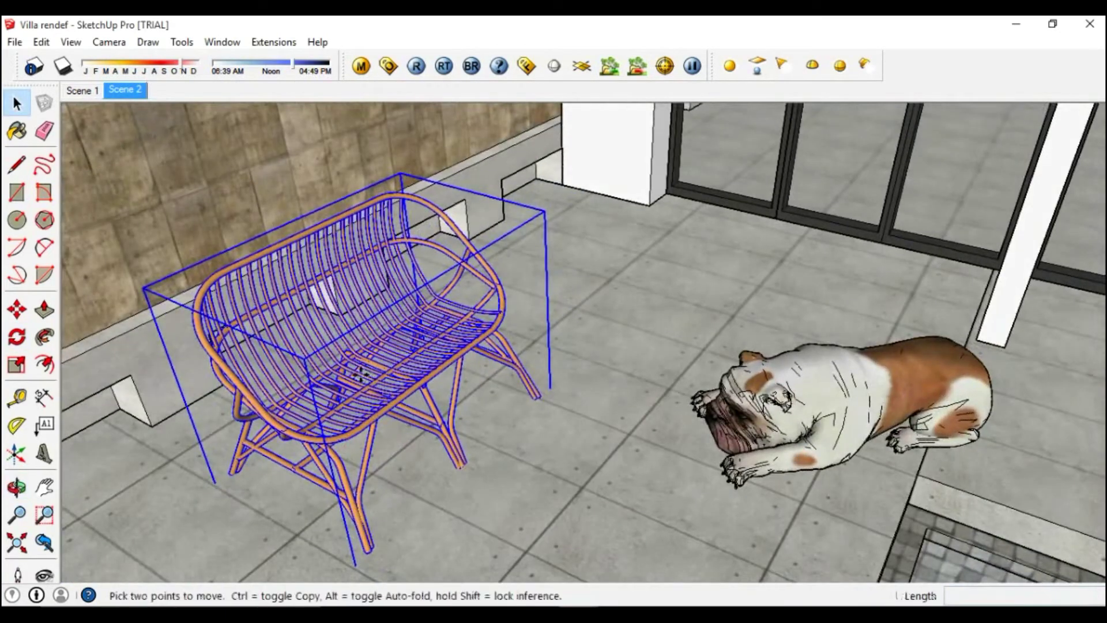
{"action": "left_click", "coordinate": [361, 375]}
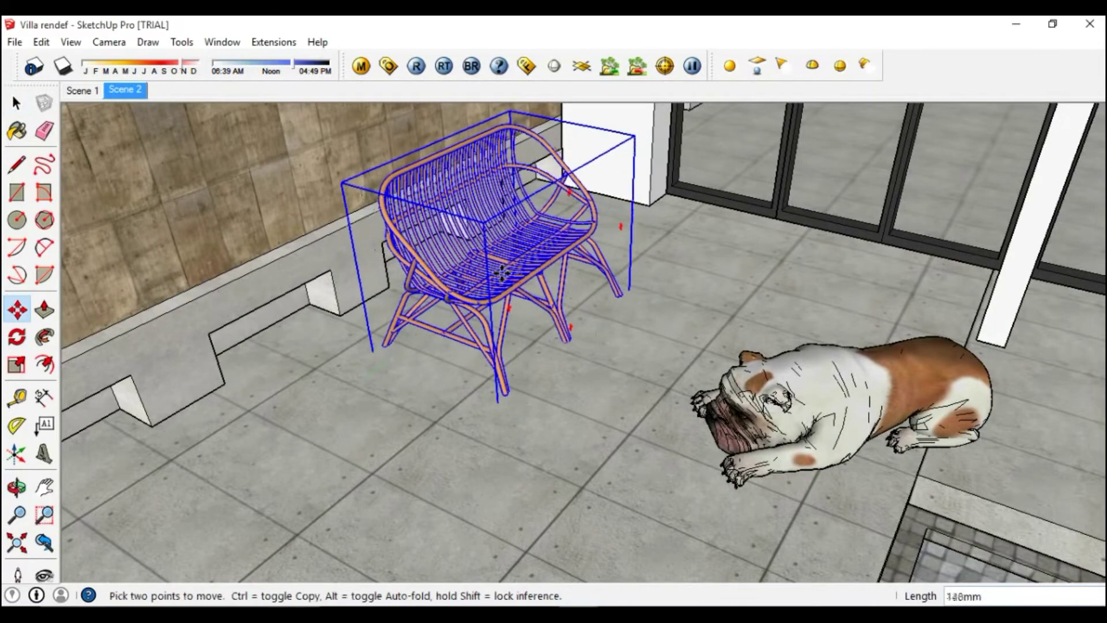
{"action": "middle_click_drag", "start_coordinate": [519, 370], "coordinate": [540, 375]}
Scale the chair up about 1.44 times and set it beside the boundary wall.
{"action": "key", "text": "s"}
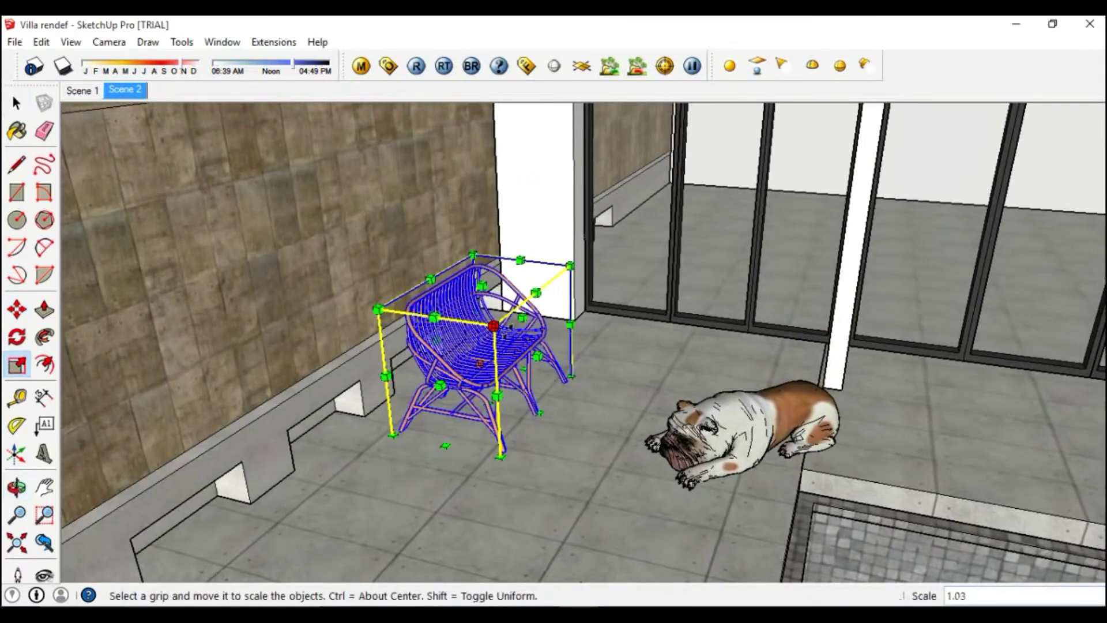
{"action": "left_click_drag", "start_coordinate": [492, 326], "coordinate": [501, 296]}
{"action": "mouse_move", "coordinate": [501, 297]}
{"action": "middle_mouse_down"}
{"action": "mouse_move", "coordinate": [554, 339]}
{"action": "mouse_move", "coordinate": [527, 381]}
{"action": "mouse_move", "coordinate": [552, 353]}
{"action": "middle_mouse_up"}
{"action": "left_click", "coordinate": [550, 344]}
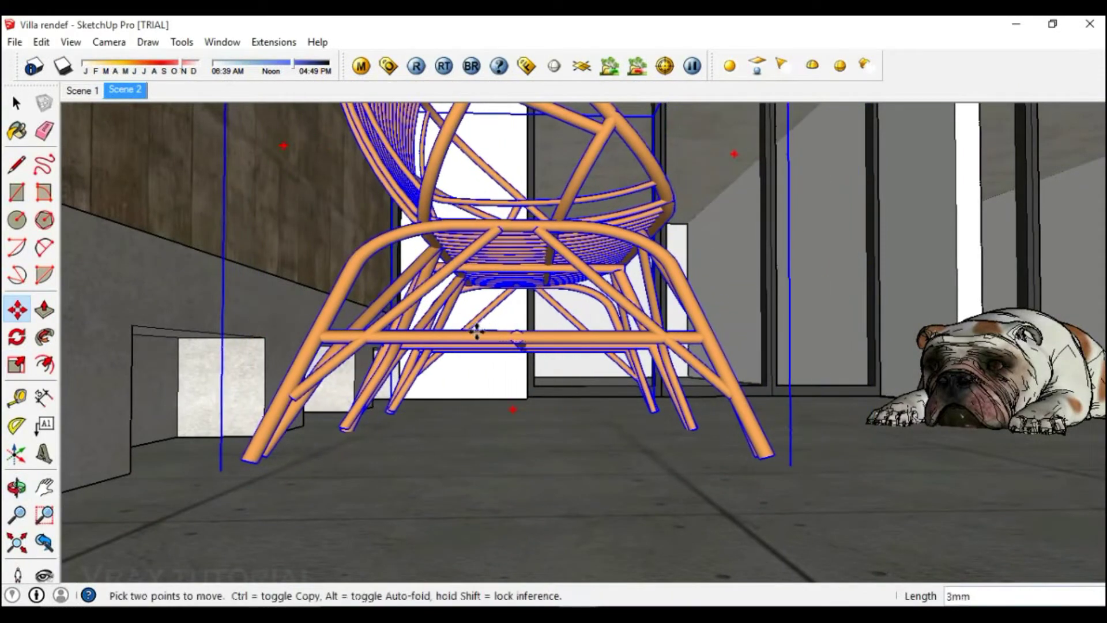
{"action": "left_click", "coordinate": [548, 350]}
{"action": "key", "text": "space"}
{"action": "scroll", "coordinate": [485, 430], "scroll_direction": "down", "scroll_amount": 5}
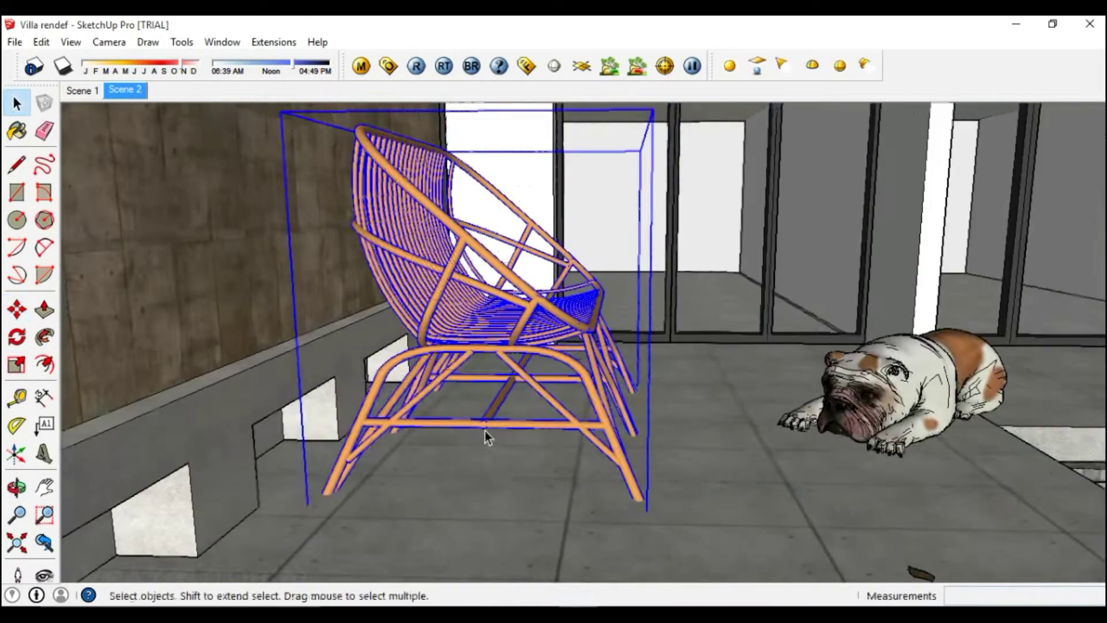
{"action": "scroll", "coordinate": [485, 430], "scroll_direction": "down", "scroll_amount": 4}
{"action": "scroll", "coordinate": [473, 392], "scroll_direction": "down", "scroll_amount": 3}
{"action": "scroll", "coordinate": [457, 340], "scroll_direction": "down", "scroll_amount": 3}
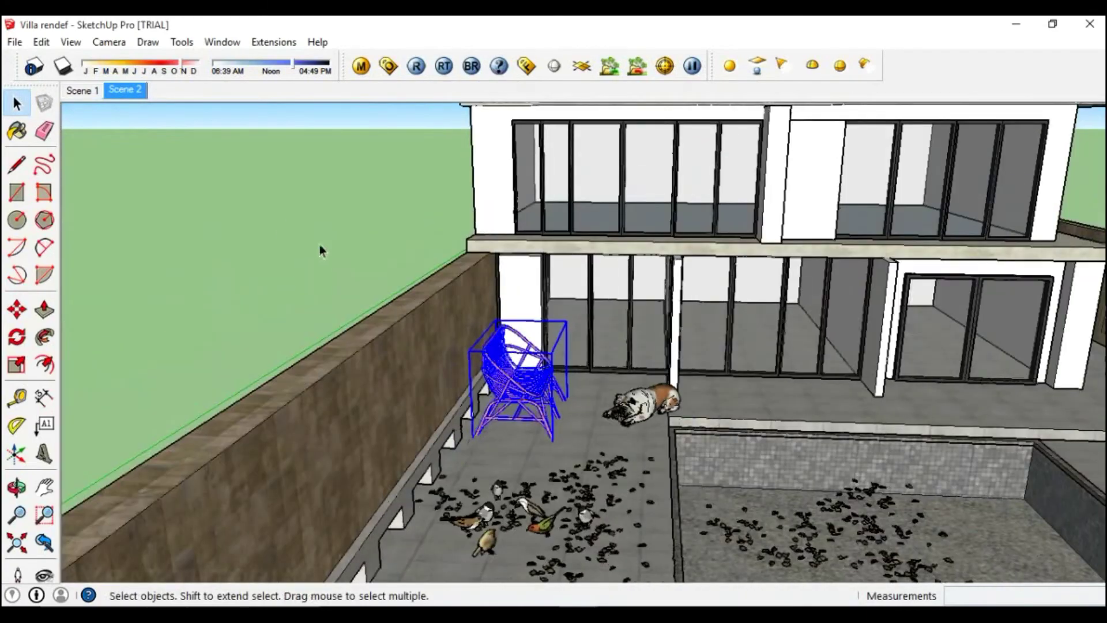
Move the yellow-leaved tree from beyond the back wall to a new garden spot.
{"action": "scroll", "coordinate": [582, 413], "scroll_direction": "down", "scroll_amount": 3}
{"action": "mouse_move", "coordinate": [582, 412]}
{"action": "middle_mouse_down"}
{"action": "mouse_move", "coordinate": [667, 425]}
{"action": "mouse_move", "coordinate": [871, 371]}
{"action": "middle_mouse_up"}
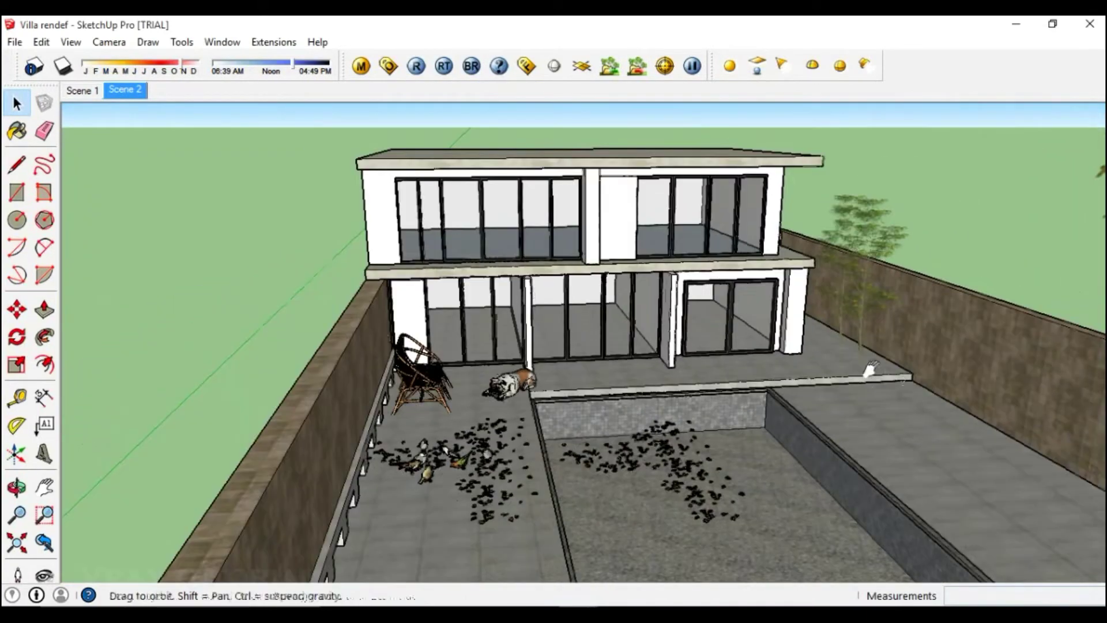
{"action": "scroll", "coordinate": [628, 397], "scroll_direction": "up", "scroll_amount": 3}
{"action": "scroll", "coordinate": [627, 396], "scroll_direction": "down", "scroll_amount": 3}
{"action": "mouse_move", "coordinate": [628, 397]}
{"action": "middle_mouse_down"}
{"action": "mouse_move", "coordinate": [766, 392]}
{"action": "mouse_move", "coordinate": [721, 317]}
{"action": "middle_mouse_up"}
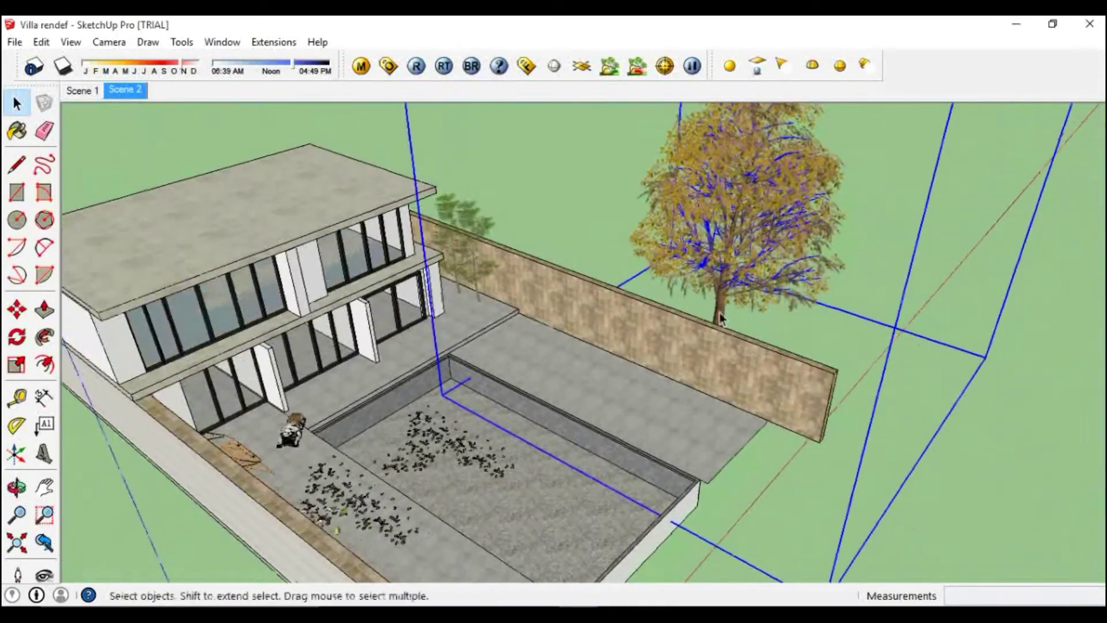
{"action": "left_click", "coordinate": [718, 277]}
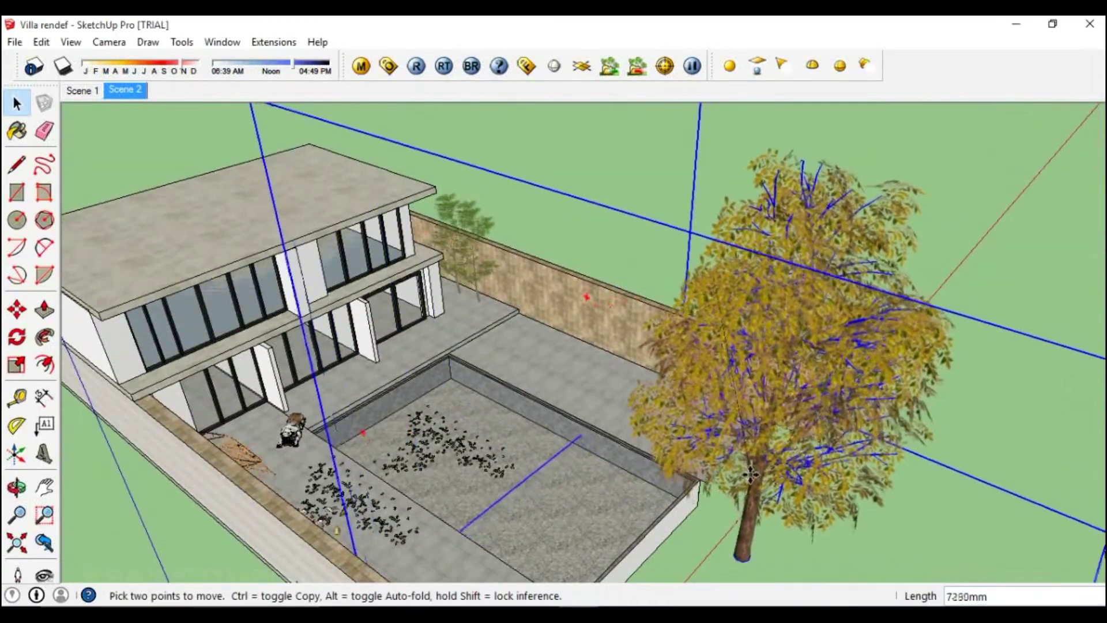
{"action": "left_click", "coordinate": [766, 487]}
{"action": "scroll", "coordinate": [810, 458], "scroll_direction": "down", "scroll_amount": 2}
{"action": "mouse_move", "coordinate": [810, 457]}
{"action": "middle_mouse_down"}
{"action": "mouse_move", "coordinate": [643, 477]}
{"action": "mouse_move", "coordinate": [732, 437]}
{"action": "middle_mouse_up"}
Ctrl-copy the tree to another spot in the garden.
{"action": "left_click", "coordinate": [627, 459]}
{"action": "key", "text": "ctrl"}
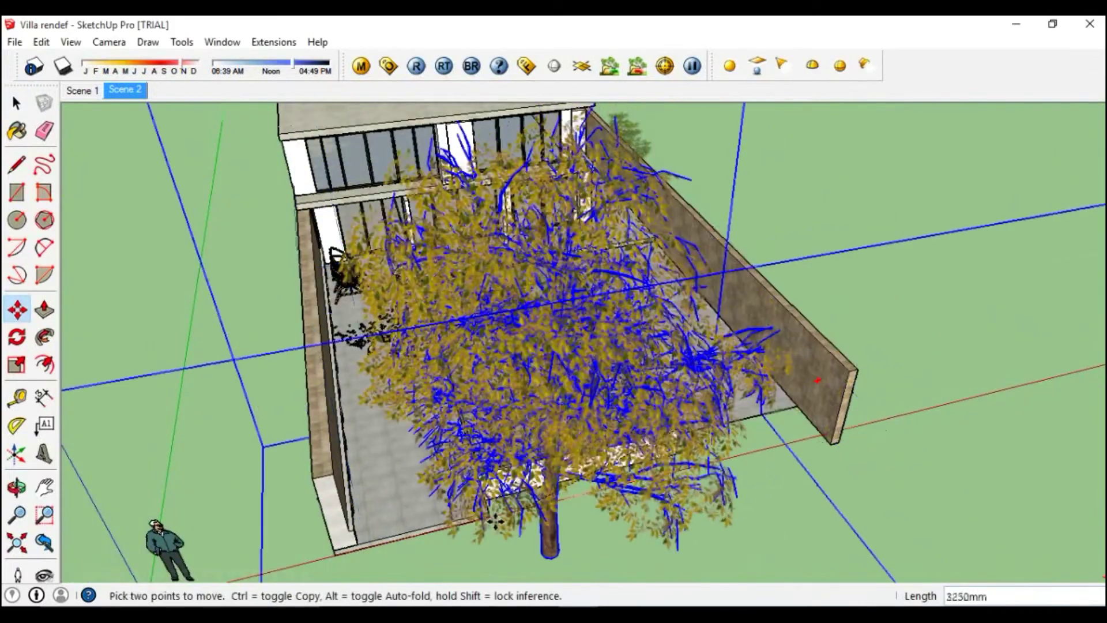
{"action": "middle_click_drag", "start_coordinate": [404, 544], "coordinate": [439, 518]}
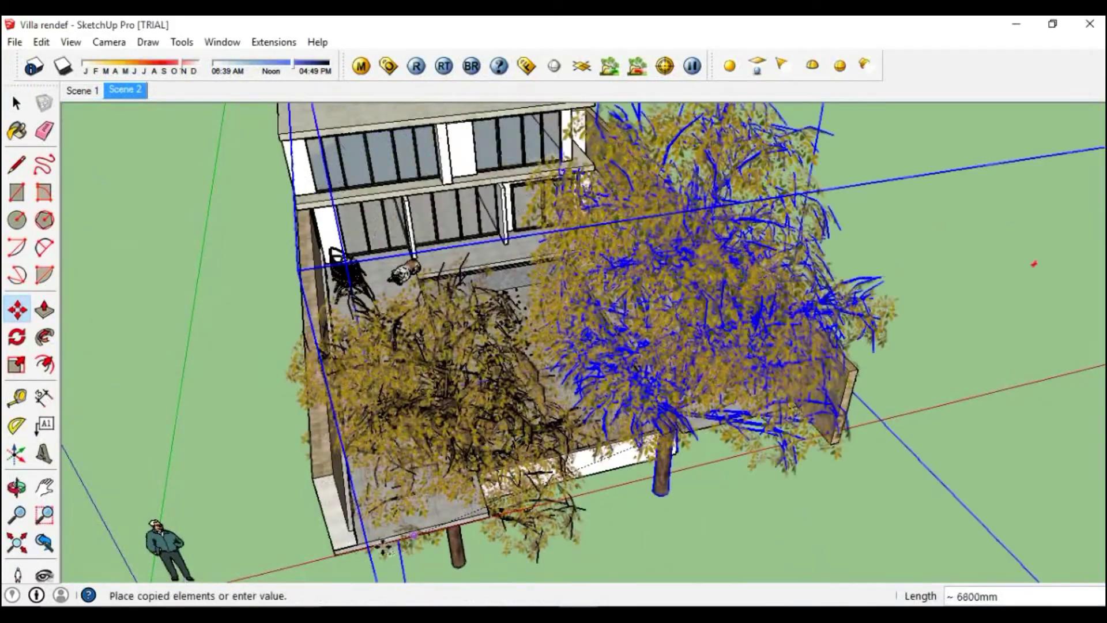
{"action": "key", "text": "space"}
{"action": "middle_click_drag", "start_coordinate": [519, 438], "coordinate": [680, 448]}
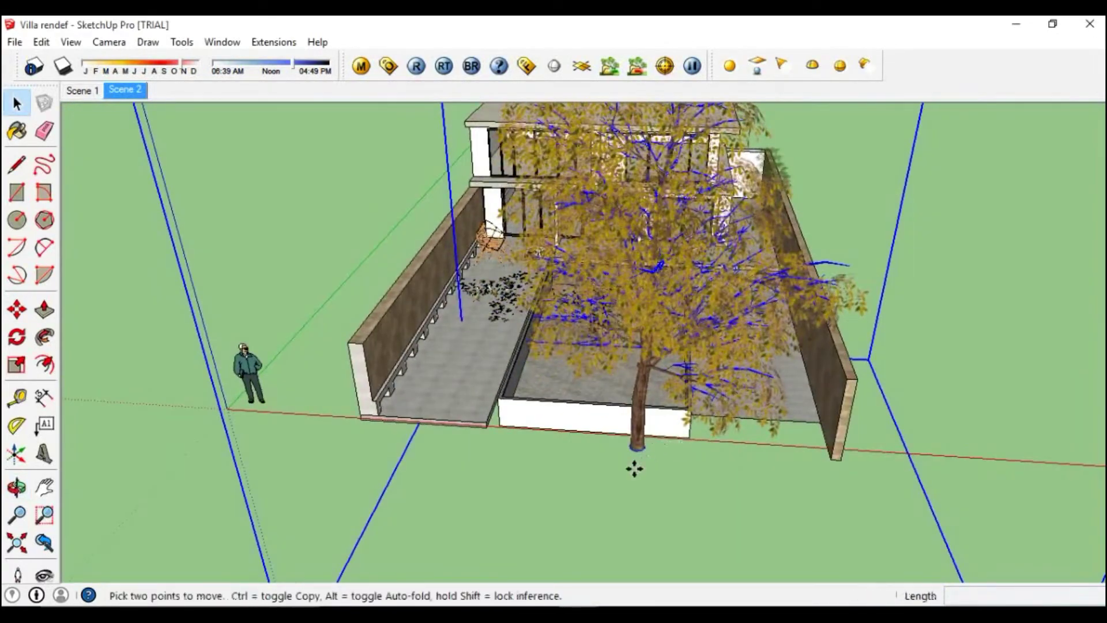
{"action": "left_click", "coordinate": [640, 464]}
{"action": "key", "text": "ctrl"}
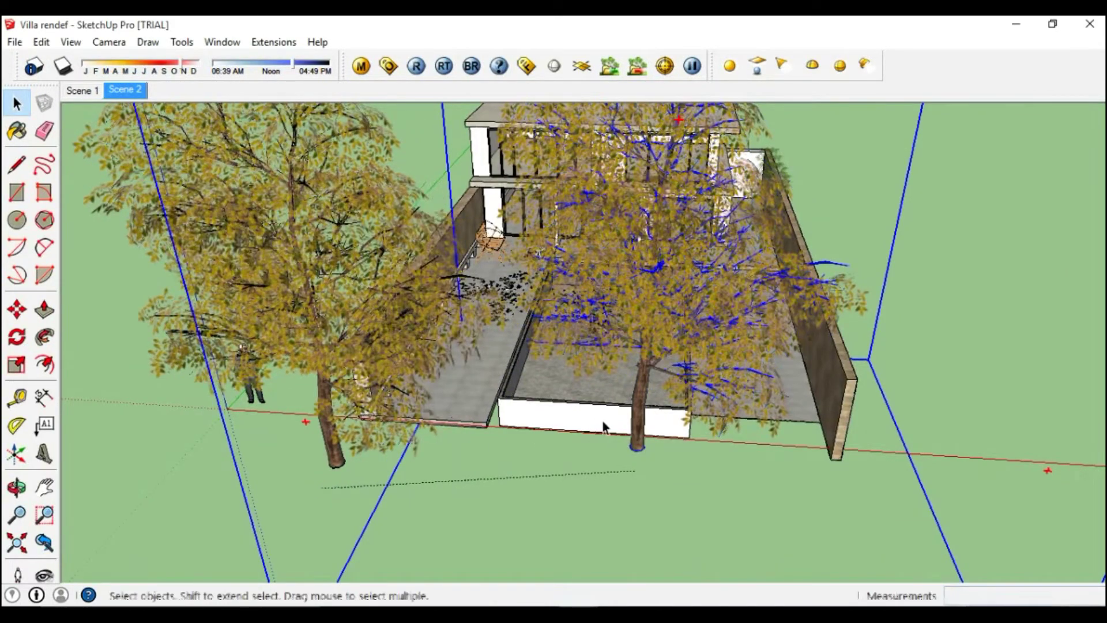
{"action": "key", "text": "space"}
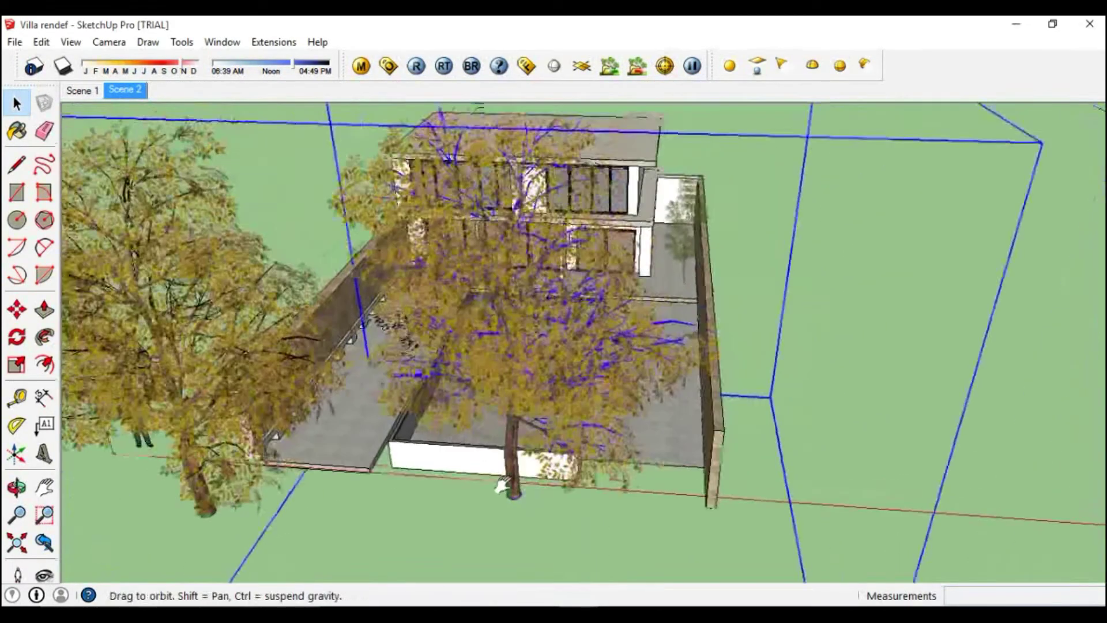
Place a copy of the tree to the right of the villa.
{"action": "middle_click_drag", "start_coordinate": [637, 437], "coordinate": [505, 493]}
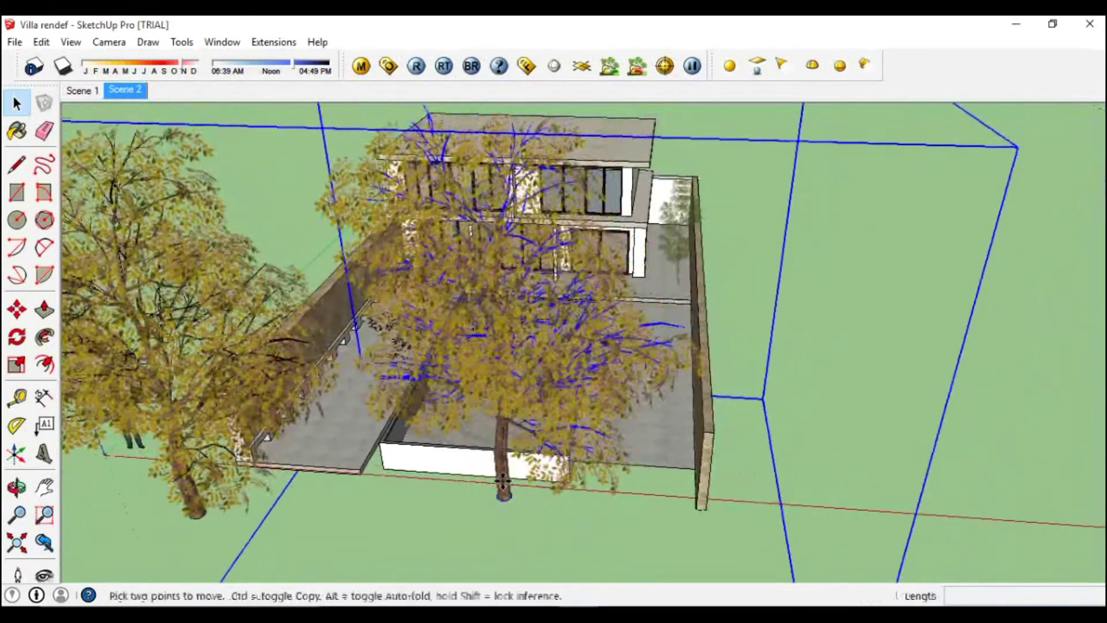
{"action": "key", "text": "ctrl"}
{"action": "left_click", "coordinate": [501, 478]}
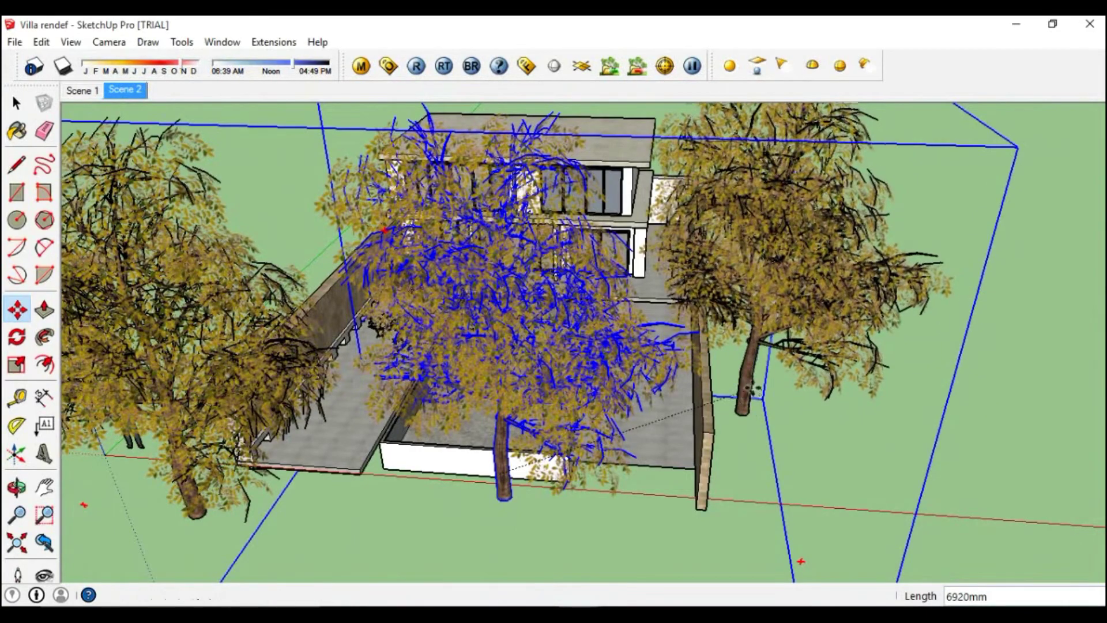
{"action": "left_click", "coordinate": [766, 366]}
{"action": "mouse_move", "coordinate": [767, 366]}
{"action": "middle_mouse_down"}
{"action": "mouse_move", "coordinate": [714, 394]}
{"action": "mouse_move", "coordinate": [721, 369]}
{"action": "middle_mouse_up"}
Move a tree to stand in front of the house.
{"action": "key", "text": "m"}
{"action": "left_click", "coordinate": [727, 355]}
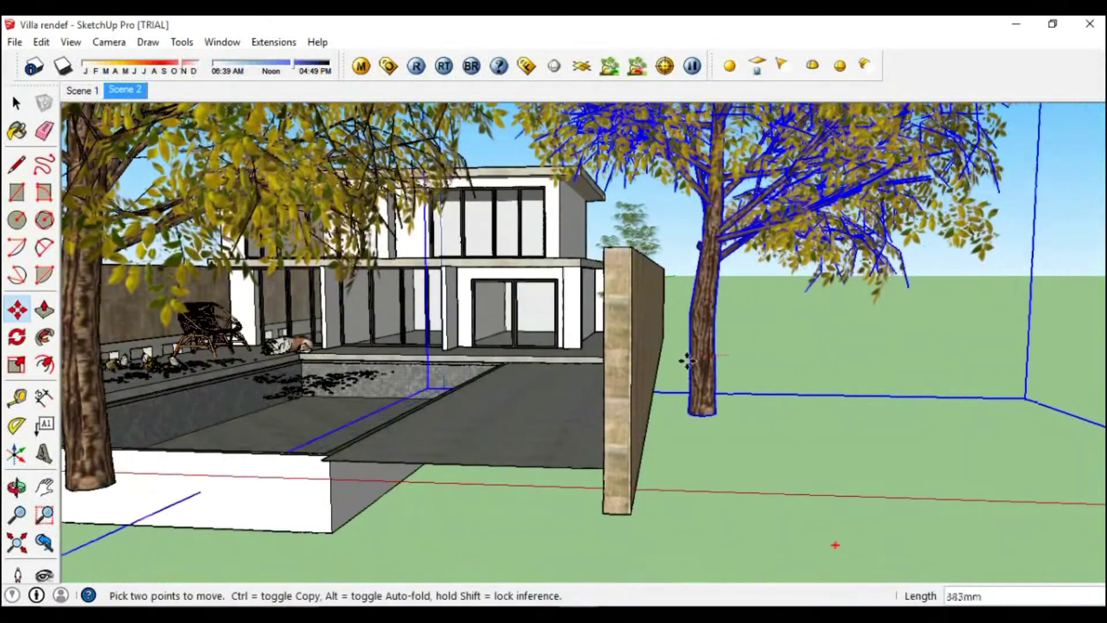
{"action": "key", "text": "space"}
{"action": "middle_click_drag", "start_coordinate": [743, 347], "coordinate": [402, 452]}
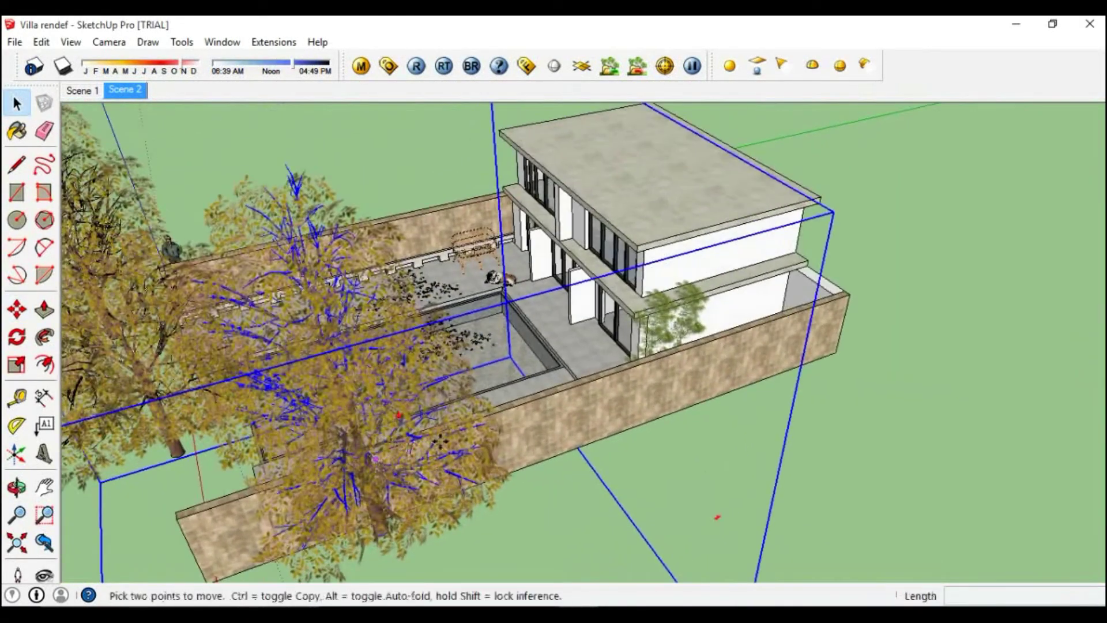
{"action": "left_click", "coordinate": [439, 441]}
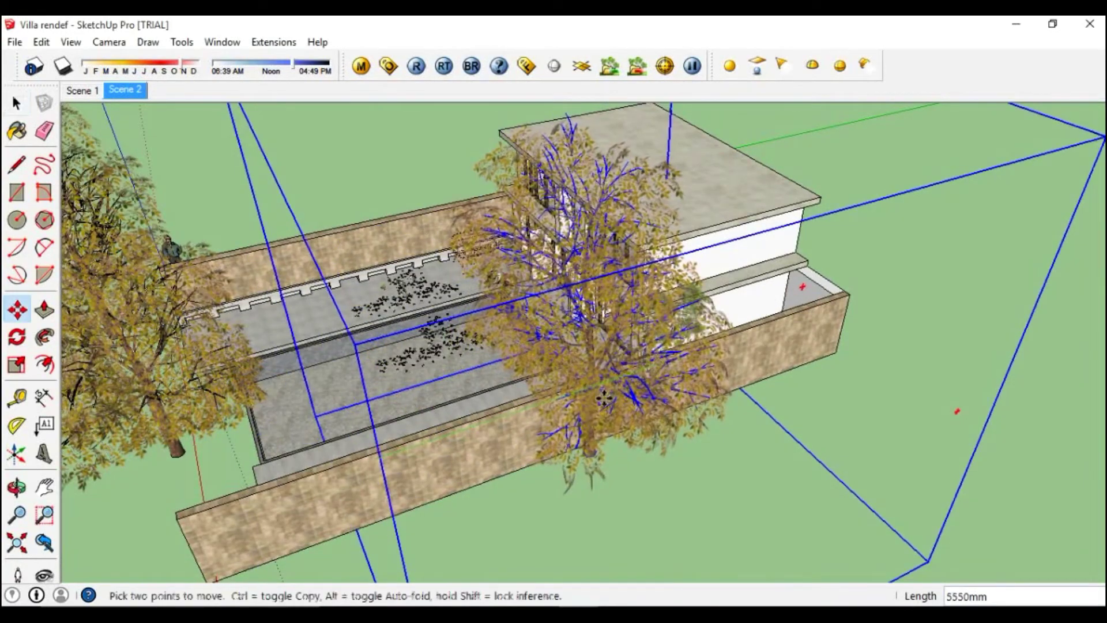
{"action": "key", "text": "space"}
Select the tree on the left and return to the Scene 2 view.
{"action": "mouse_move", "coordinate": [604, 398]}
{"action": "middle_mouse_down"}
{"action": "mouse_move", "coordinate": [776, 303]}
{"action": "mouse_move", "coordinate": [842, 317]}
{"action": "middle_mouse_up"}
{"action": "left_click", "coordinate": [738, 310]}
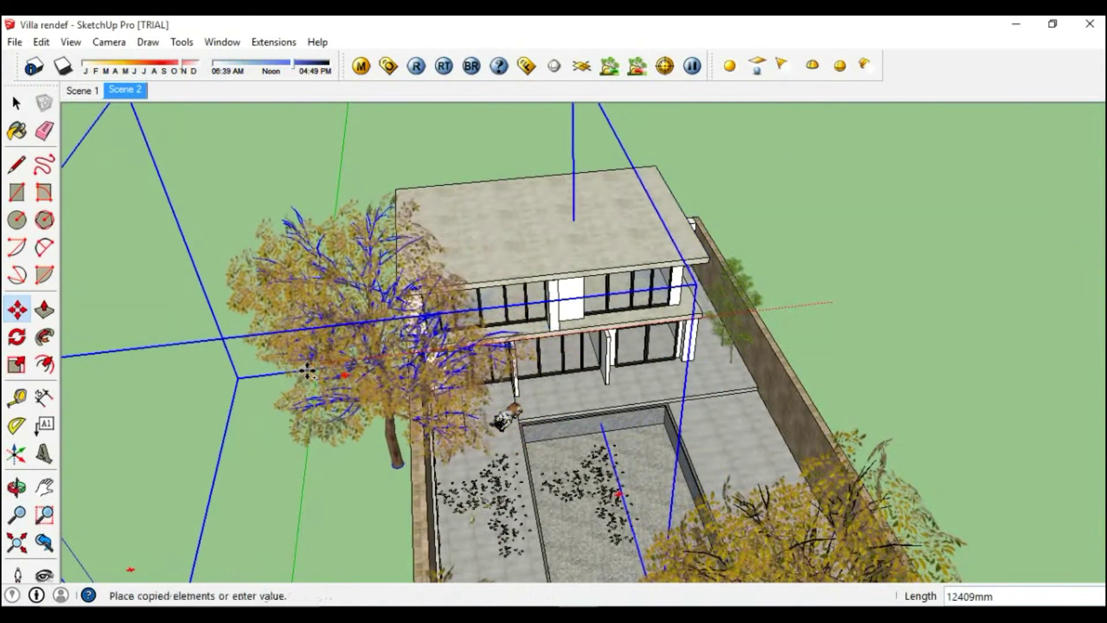
{"action": "key", "text": "Escape"}
{"action": "key", "text": "space"}
{"action": "left_click", "coordinate": [358, 271]}
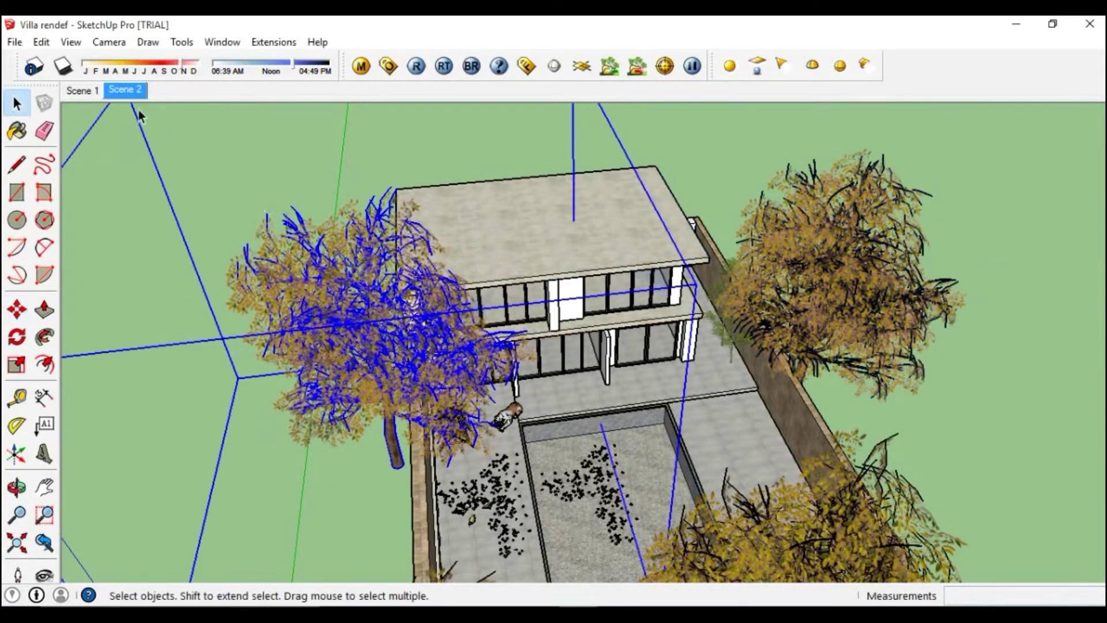
{"action": "left_click", "coordinate": [129, 95]}
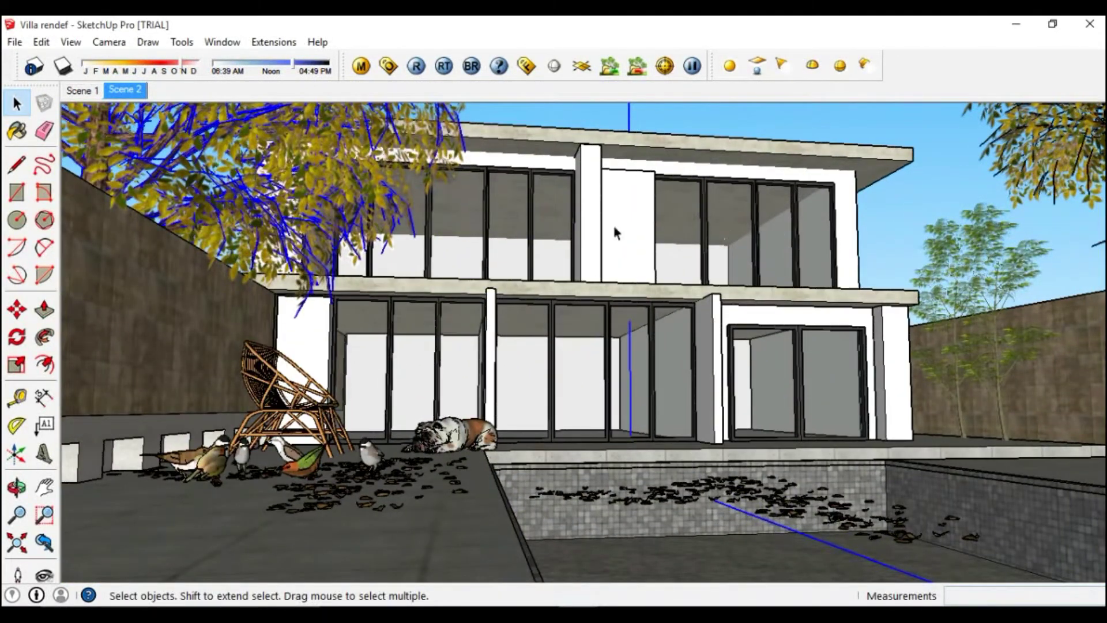
Shift the tree behind the back wall further to the left.
{"action": "key", "text": "m"}
{"action": "left_click", "coordinate": [216, 206]}
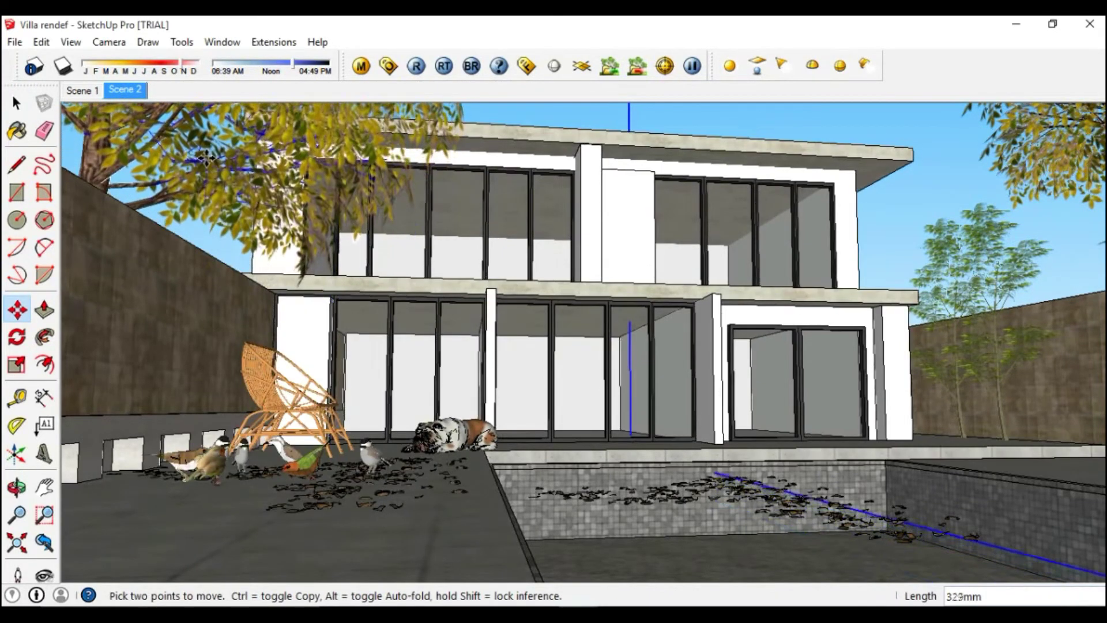
{"action": "middle_click_drag", "start_coordinate": [256, 235], "coordinate": [749, 390]}
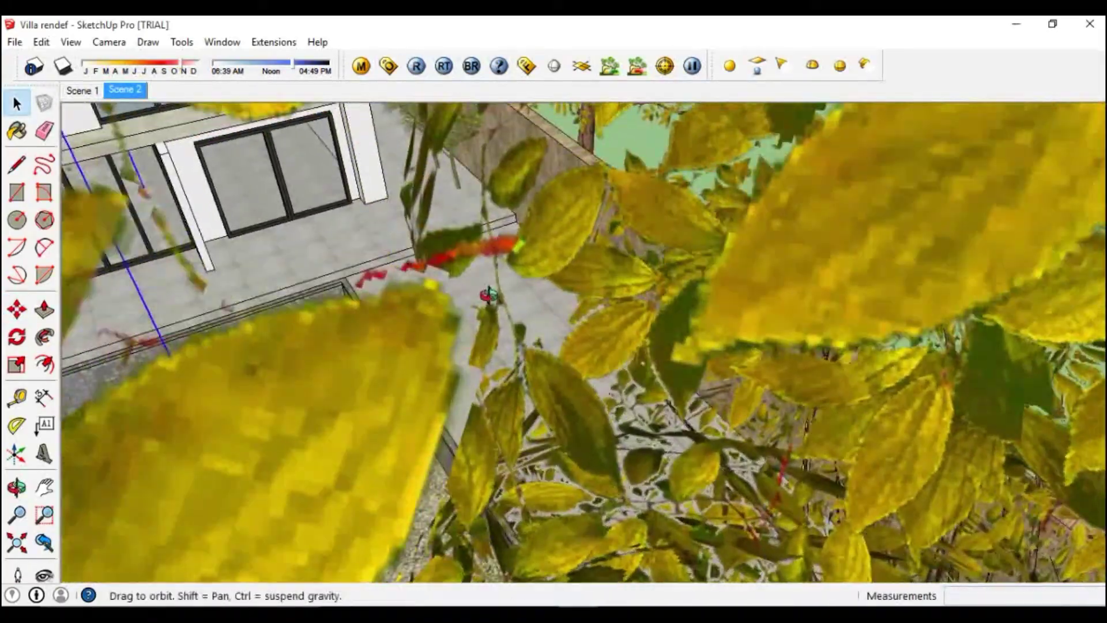
{"action": "middle_click_drag", "start_coordinate": [749, 389], "coordinate": [614, 308]}
{"action": "scroll", "coordinate": [614, 308], "scroll_direction": "down", "scroll_amount": 2}
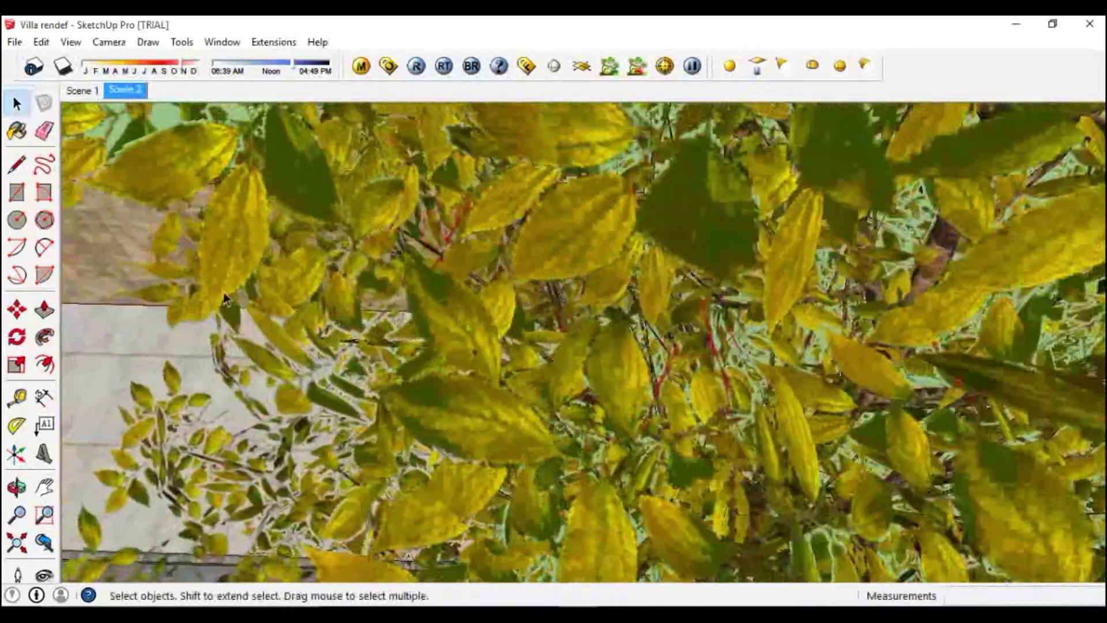
{"action": "scroll", "coordinate": [620, 317], "scroll_direction": "down", "scroll_amount": 3}
{"action": "scroll", "coordinate": [628, 328], "scroll_direction": "down", "scroll_amount": 3}
{"action": "scroll", "coordinate": [634, 337], "scroll_direction": "down", "scroll_amount": 2}
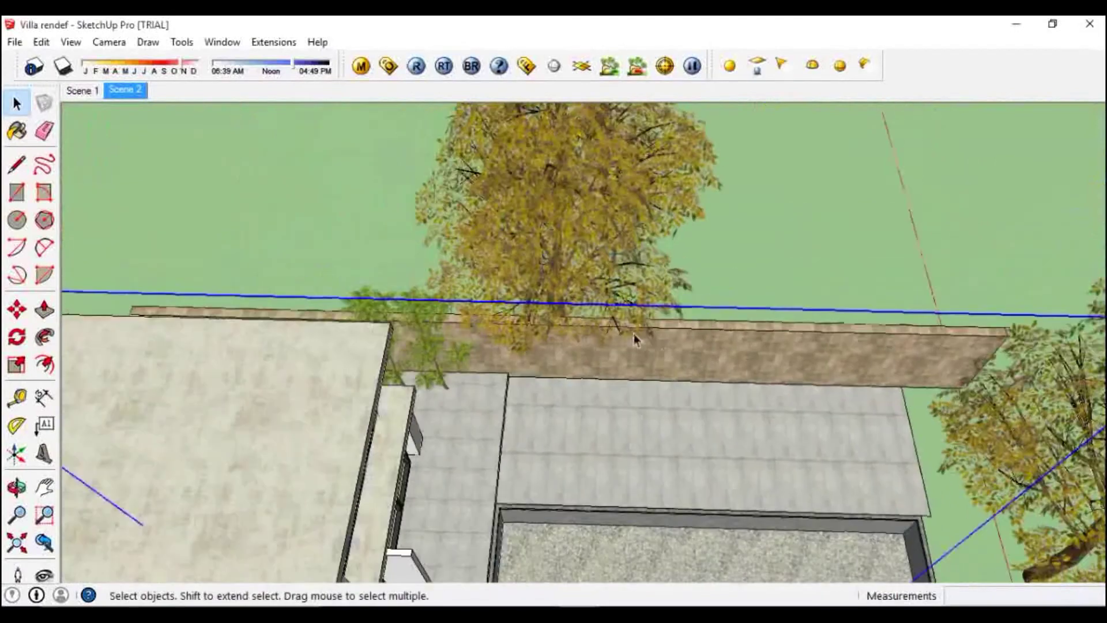
{"action": "left_click", "coordinate": [589, 244]}
{"action": "key", "text": "m"}
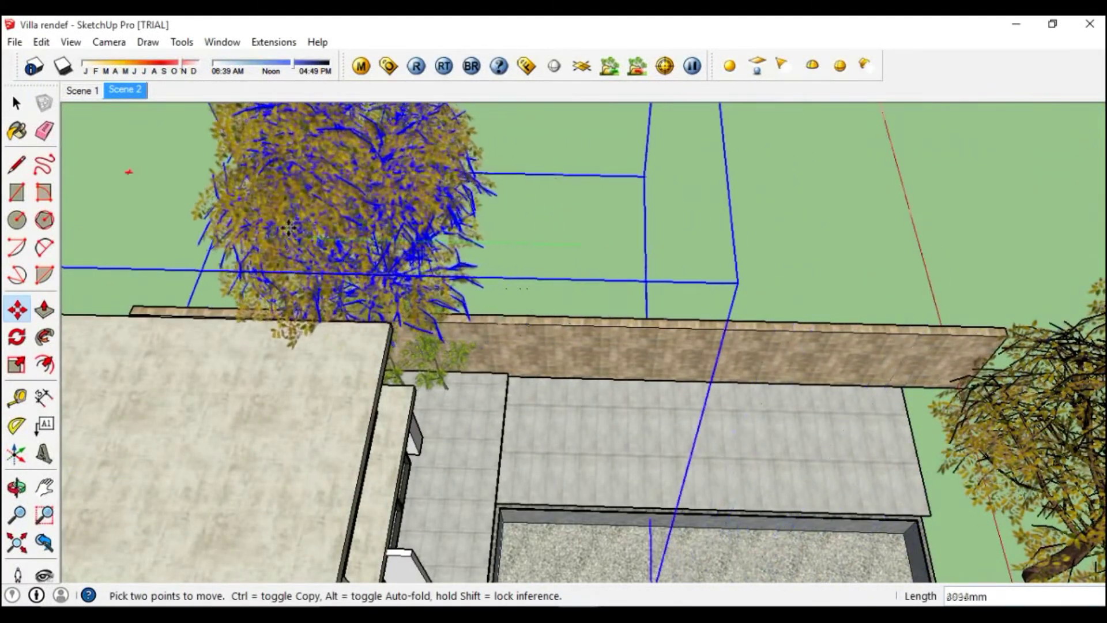
{"action": "left_click", "coordinate": [242, 231]}
{"action": "key", "text": "space"}
Ctrl-copy the tree to its right, then return to the Scene 2 view.
{"action": "mouse_move", "coordinate": [243, 231]}
{"action": "middle_mouse_down"}
{"action": "mouse_move", "coordinate": [525, 355]}
{"action": "mouse_move", "coordinate": [545, 380]}
{"action": "mouse_move", "coordinate": [541, 346]}
{"action": "middle_mouse_up"}
{"action": "scroll", "coordinate": [538, 329], "scroll_direction": "up", "scroll_amount": 2}
{"action": "scroll", "coordinate": [536, 313], "scroll_direction": "up", "scroll_amount": 2}
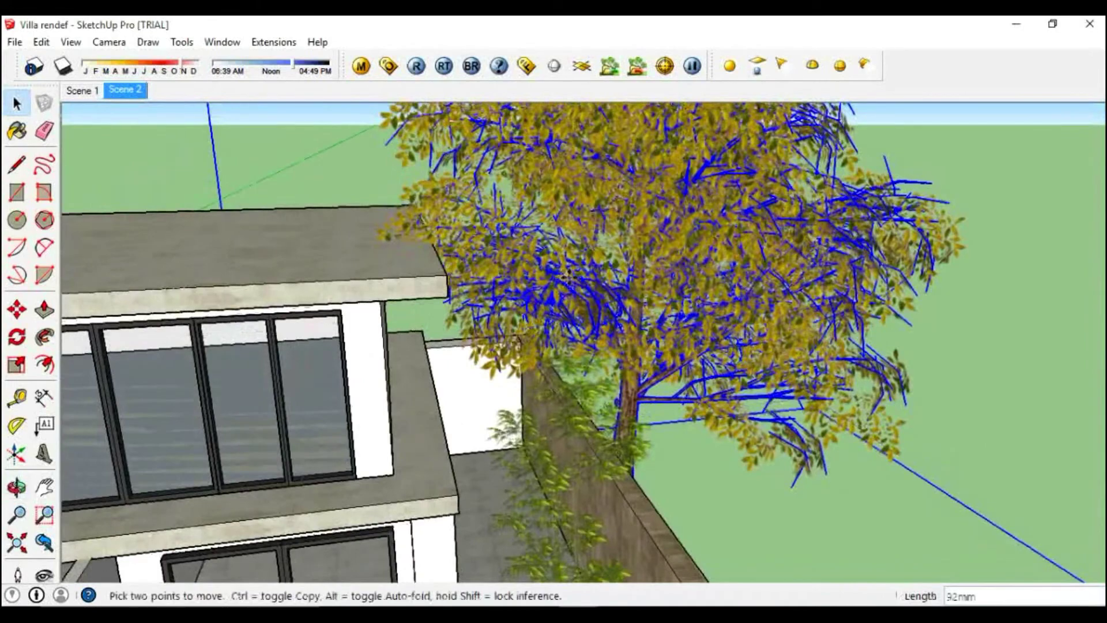
{"action": "mouse_move", "coordinate": [594, 295]}
{"action": "middle_mouse_down"}
{"action": "mouse_move", "coordinate": [624, 334]}
{"action": "mouse_move", "coordinate": [697, 363]}
{"action": "middle_mouse_up"}
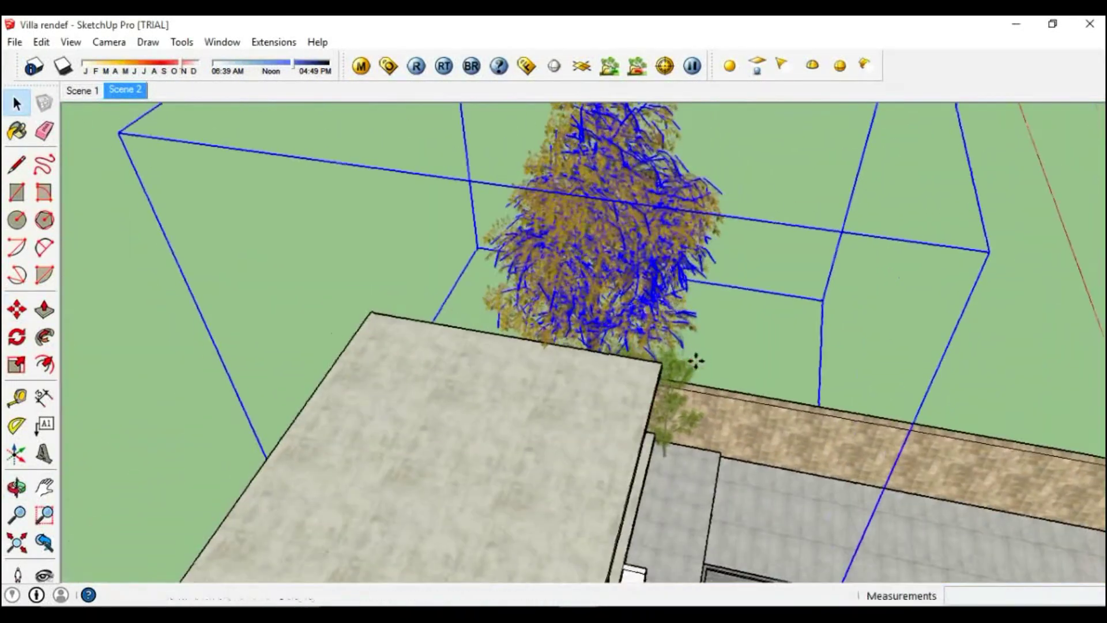
{"action": "left_click", "coordinate": [629, 307]}
{"action": "key", "text": "ctrl"}
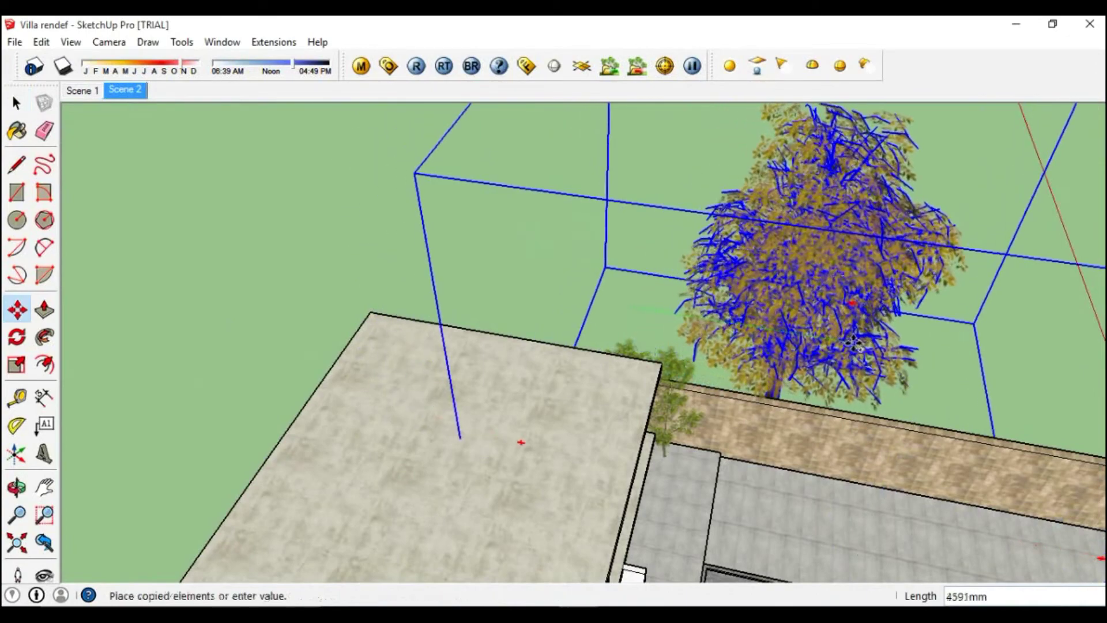
{"action": "left_click", "coordinate": [857, 344]}
{"action": "key", "text": "space"}
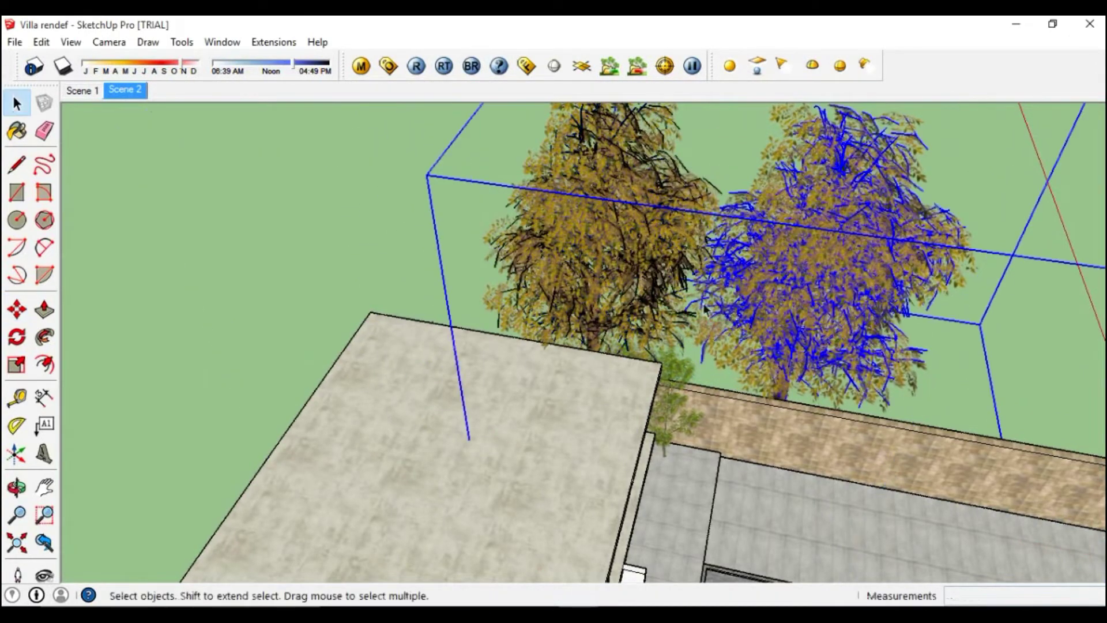
{"action": "left_click", "coordinate": [137, 90]}
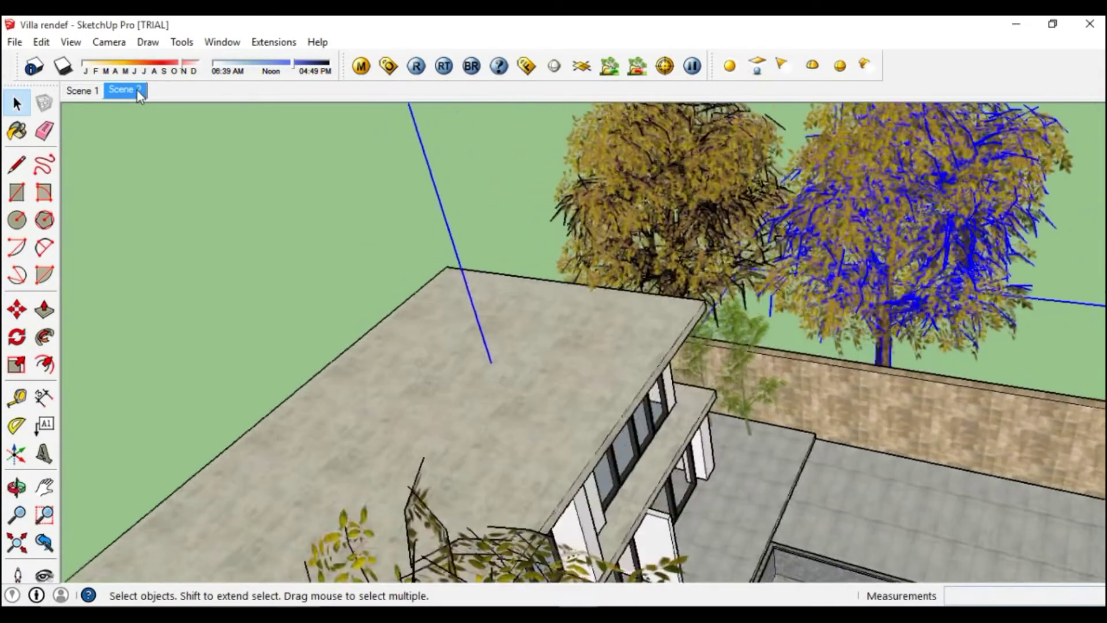
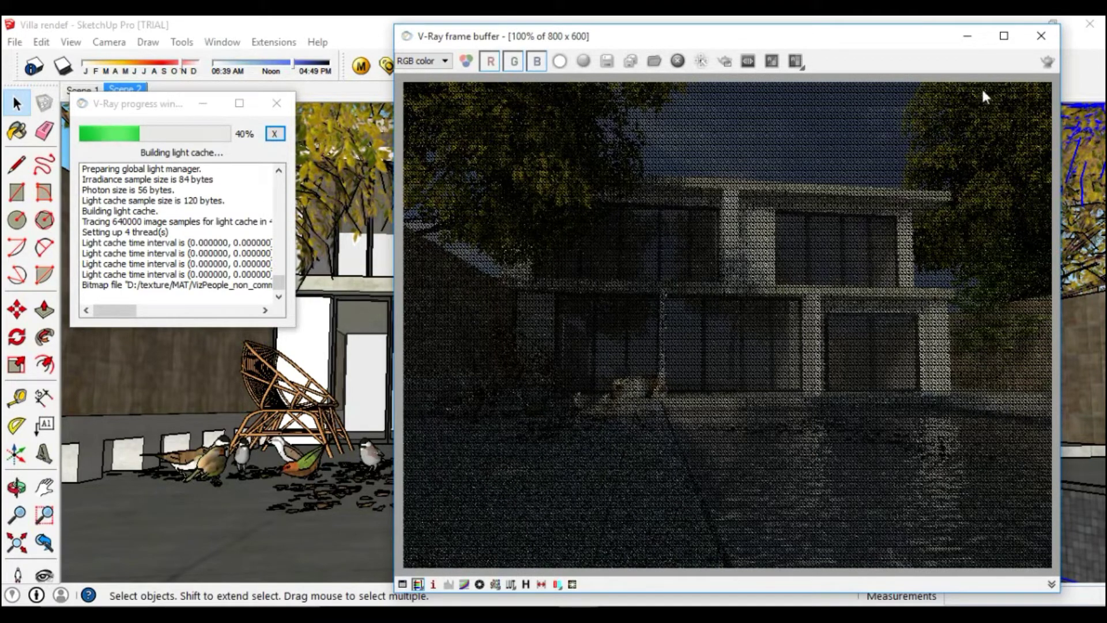
Close the V-Ray frame buffer and progress windows and return to a close view of the villa and tree.
{"action": "left_click", "coordinate": [1040, 38]}
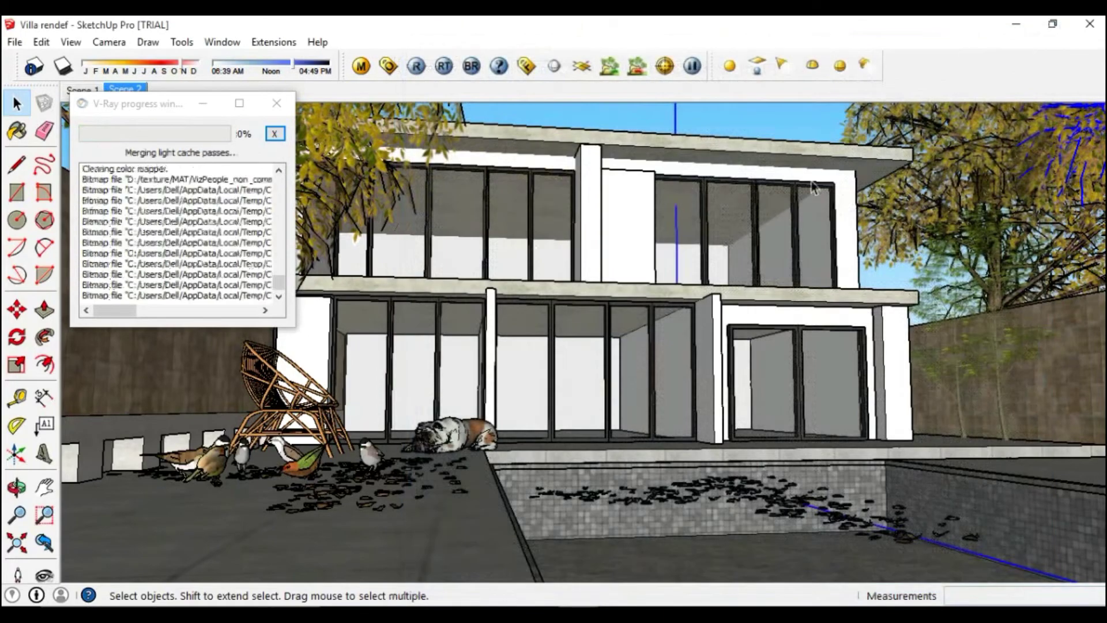
{"action": "left_click", "coordinate": [278, 103]}
{"action": "mouse_move", "coordinate": [277, 110]}
{"action": "middle_mouse_down"}
{"action": "mouse_move", "coordinate": [533, 389]}
{"action": "mouse_move", "coordinate": [461, 392]}
{"action": "middle_mouse_up"}
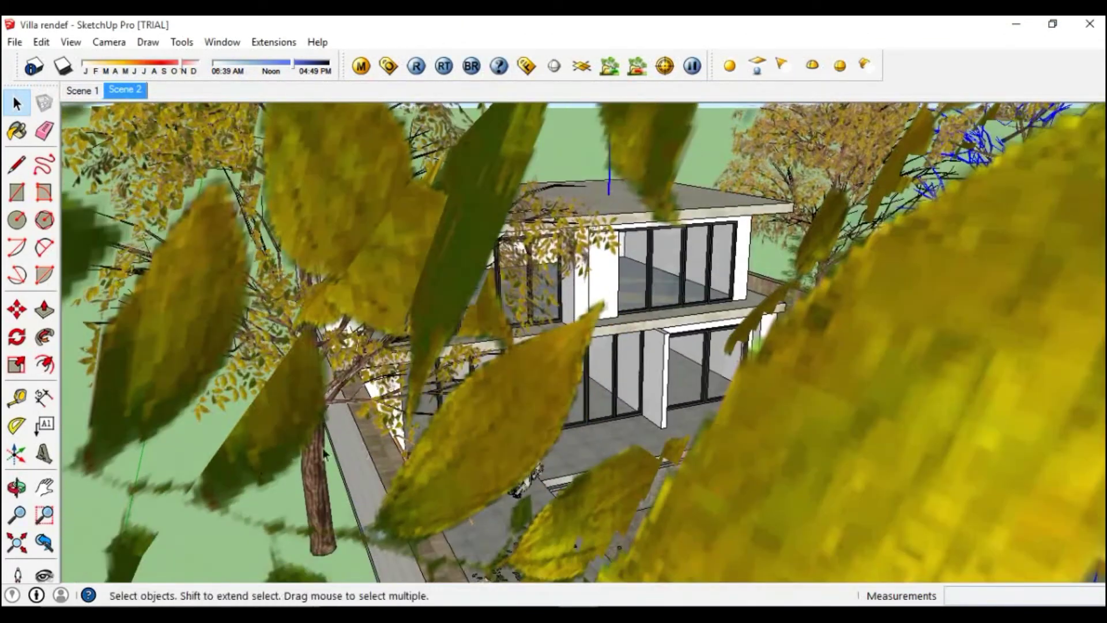
{"action": "left_click", "coordinate": [12, 546]}
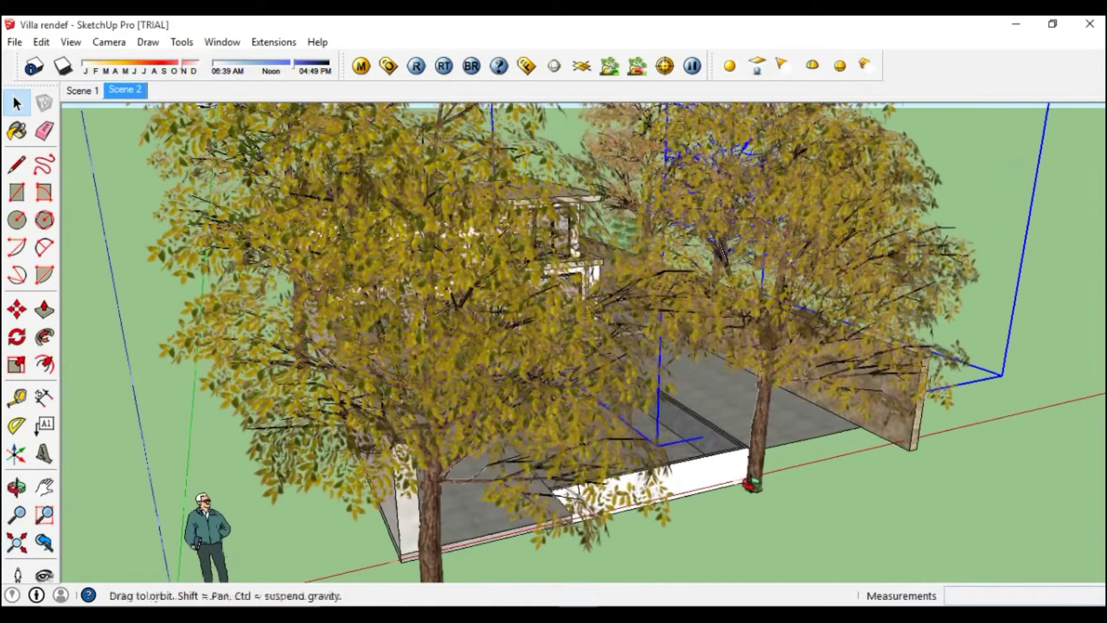
{"action": "mouse_move", "coordinate": [737, 447]}
{"action": "middle_mouse_down"}
{"action": "mouse_move", "coordinate": [527, 448]}
{"action": "mouse_move", "coordinate": [466, 346]}
{"action": "mouse_move", "coordinate": [462, 497]}
{"action": "middle_mouse_up"}
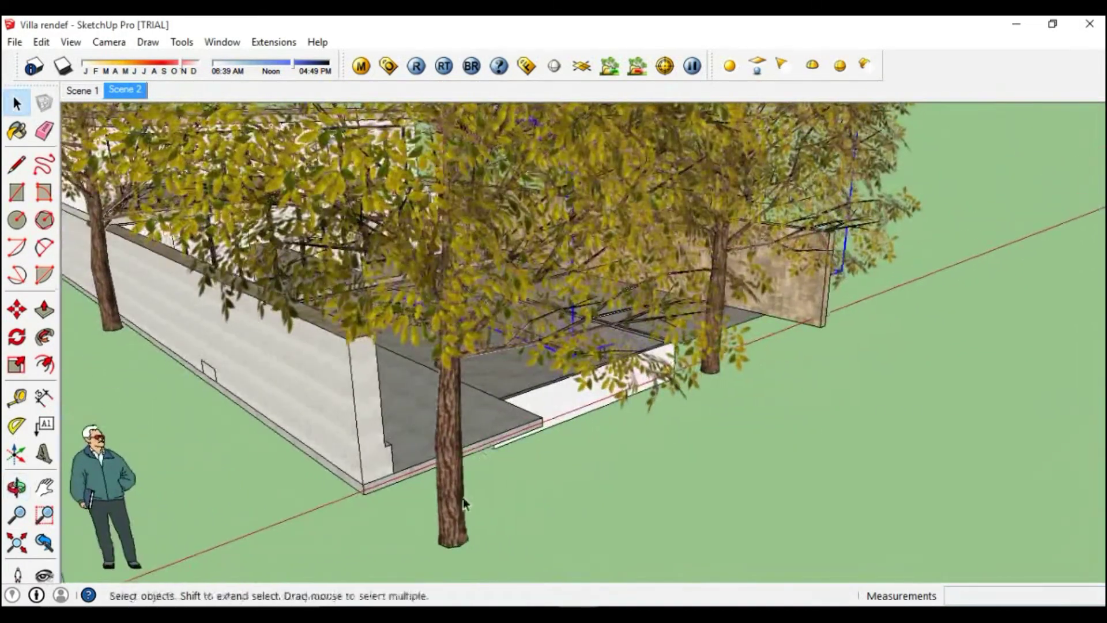
Draw a long thin rectangle on the ground beside the villa and make it a group.
{"action": "key", "text": "r"}
{"action": "left_click", "coordinate": [375, 525]}
{"action": "middle_click_drag", "start_coordinate": [654, 440], "coordinate": [716, 396]}
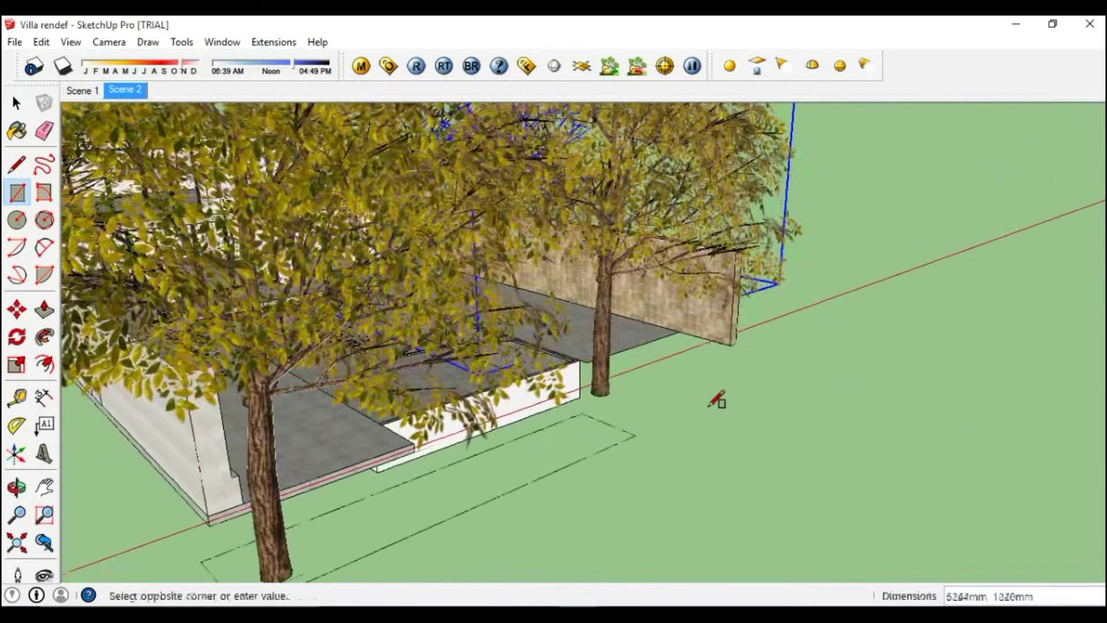
{"action": "left_click", "coordinate": [804, 345]}
{"action": "key", "text": "space"}
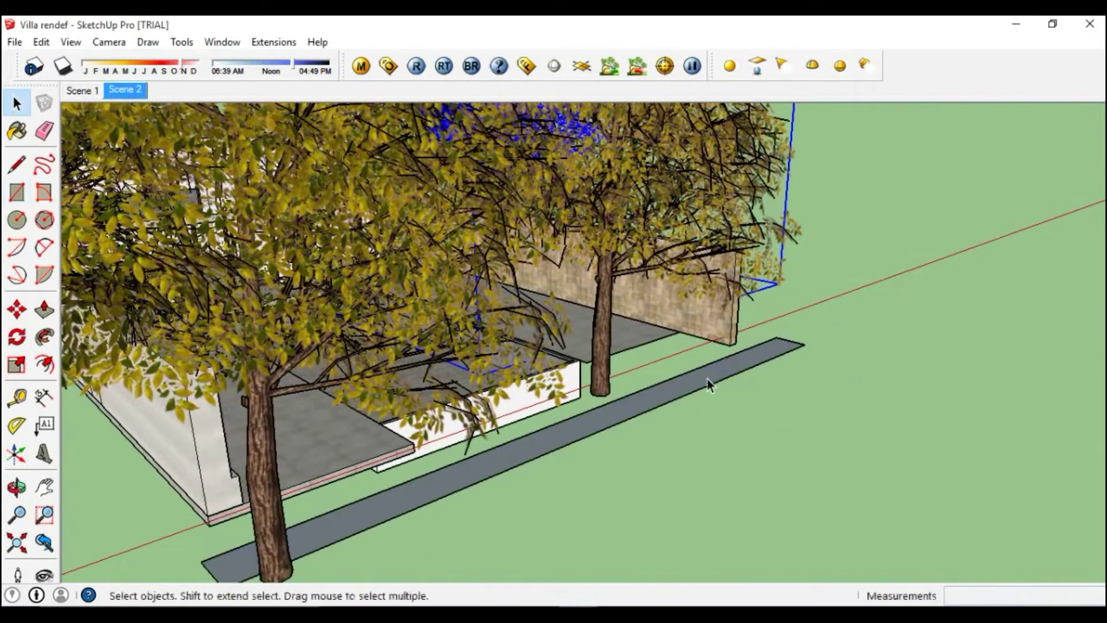
{"action": "right_click", "coordinate": [707, 378]}
{"action": "left_click", "coordinate": [764, 272]}
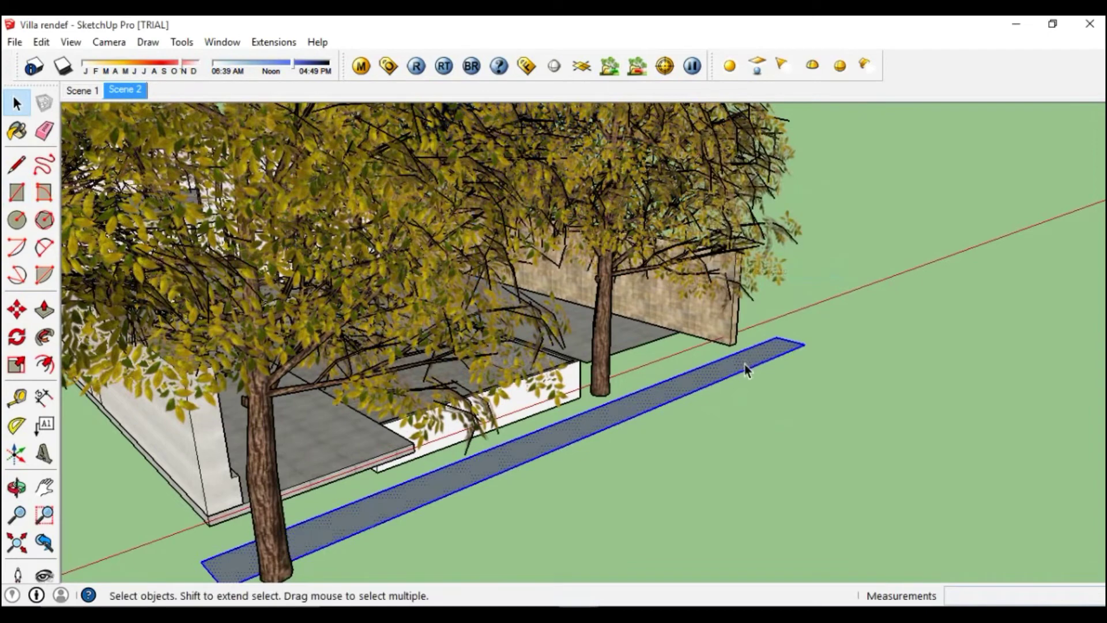
{"action": "double_click", "coordinate": [744, 364]}
{"action": "mouse_move", "coordinate": [736, 360]}
{"action": "middle_mouse_down"}
{"action": "mouse_move", "coordinate": [777, 360]}
{"action": "mouse_move", "coordinate": [663, 378]}
{"action": "middle_mouse_up"}
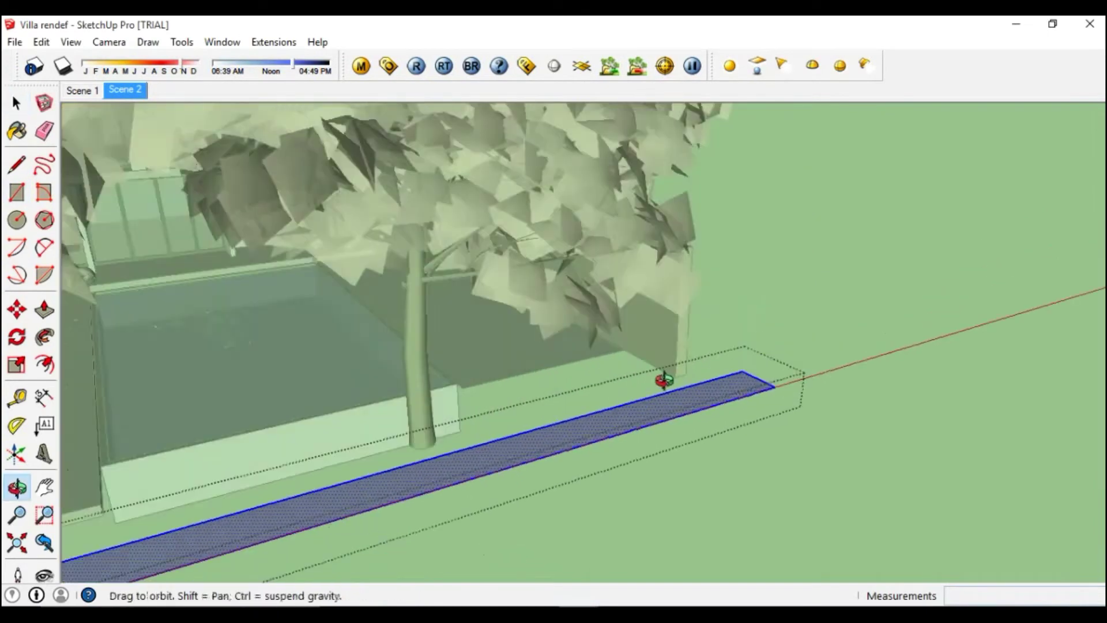
Push/Pull the grouped rectangle up 2000mm into a tall box.
{"action": "key", "text": "p"}
{"action": "left_click", "coordinate": [670, 387]}
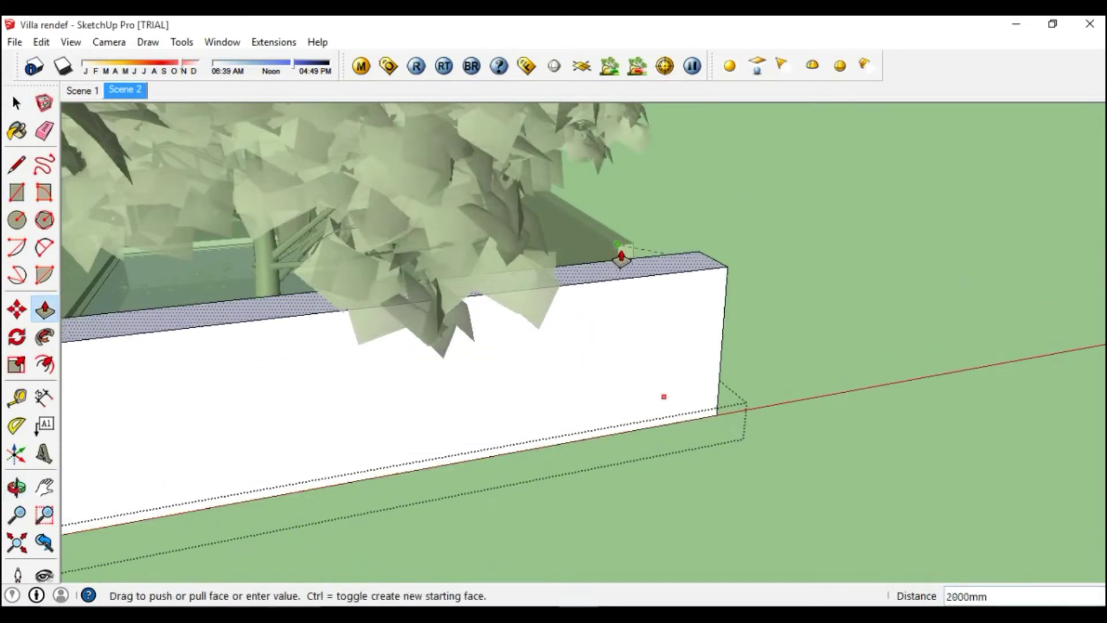
{"action": "left_click", "coordinate": [622, 254]}
{"action": "key", "text": "space"}
{"action": "key", "text": "Escape"}
{"action": "scroll", "coordinate": [579, 328], "scroll_direction": "up", "scroll_amount": 2}
{"action": "mouse_move", "coordinate": [694, 358]}
{"action": "middle_mouse_down"}
{"action": "mouse_move", "coordinate": [416, 350]}
{"action": "mouse_move", "coordinate": [507, 415]}
{"action": "mouse_move", "coordinate": [375, 427]}
{"action": "mouse_move", "coordinate": [425, 406]}
{"action": "middle_mouse_up"}
Push the box's side face in to thin it into a wall.
{"action": "left_click", "coordinate": [425, 406]}
{"action": "double_click", "coordinate": [426, 406]}
{"action": "scroll", "coordinate": [456, 405], "scroll_direction": "up", "scroll_amount": 3}
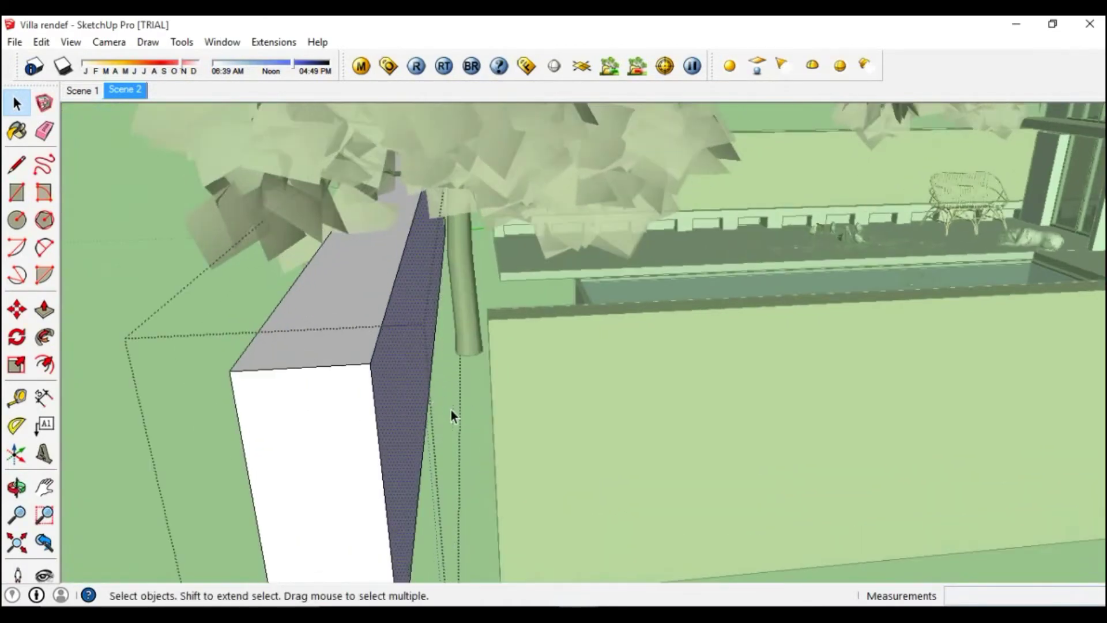
{"action": "key", "text": "p"}
{"action": "left_click_drag", "start_coordinate": [383, 403], "coordinate": [278, 398]}
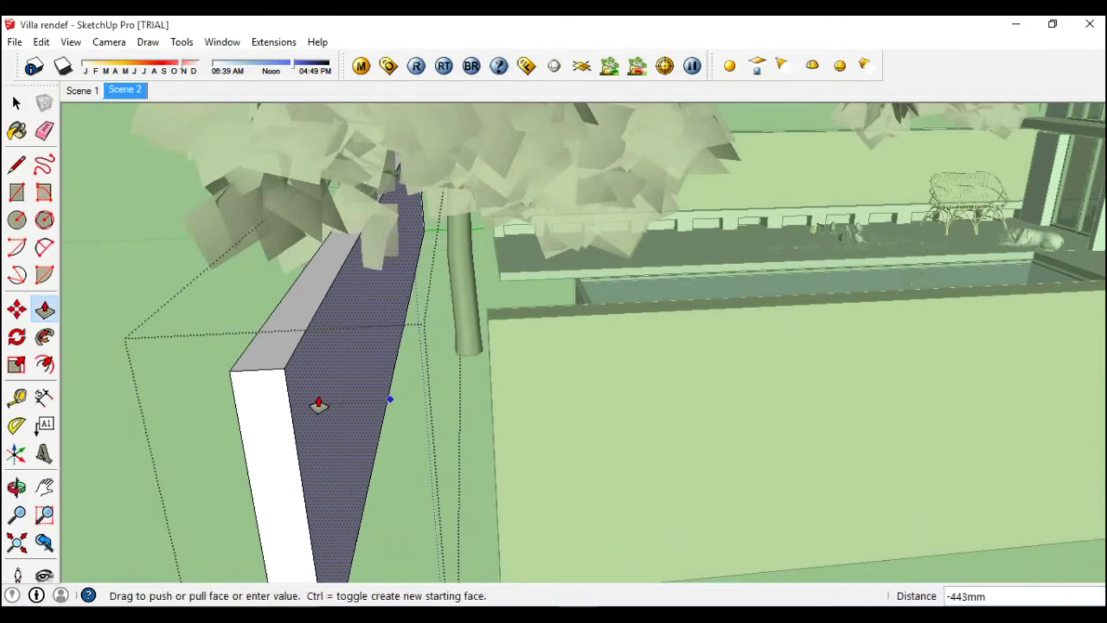
{"action": "key", "text": "space"}
{"action": "left_click", "coordinate": [126, 307]}
{"action": "middle_click_drag", "start_coordinate": [289, 374], "coordinate": [296, 369]}
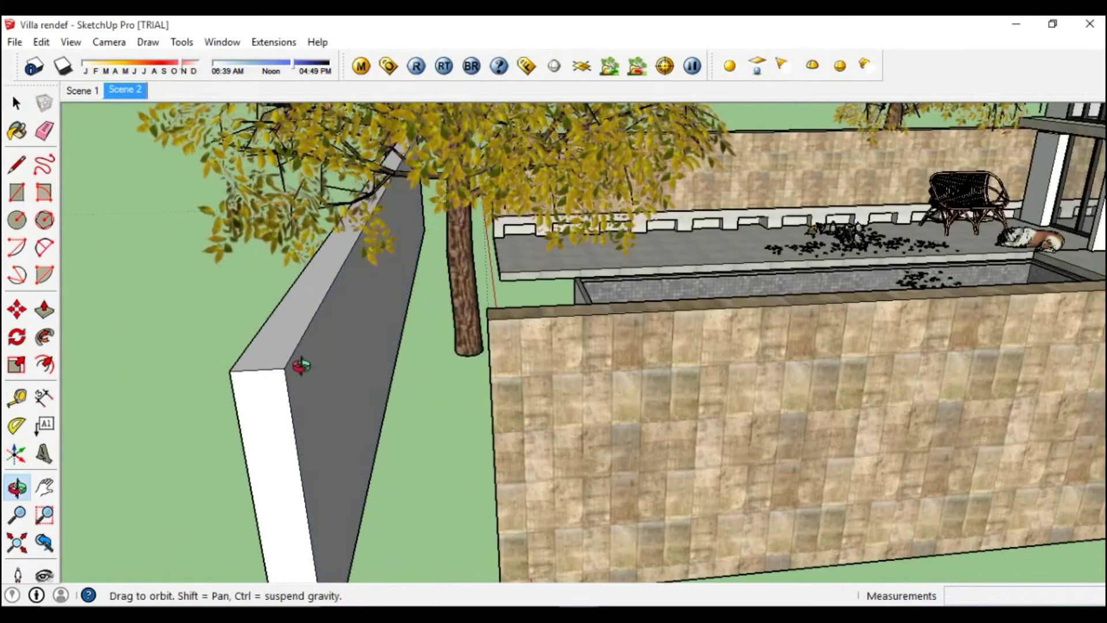
Sample the stone material from the existing wall and paint the new wall with it.
{"action": "left_click", "coordinate": [297, 371]}
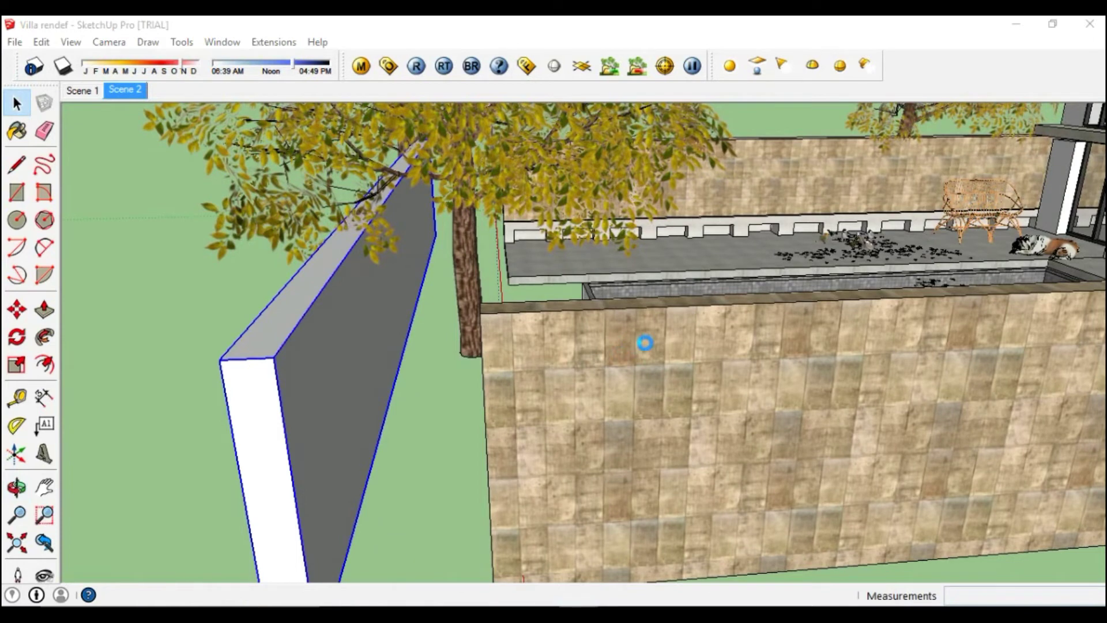
{"action": "key", "text": "b"}
{"action": "left_click", "coordinate": [885, 208]}
{"action": "left_click", "coordinate": [1018, 261]}
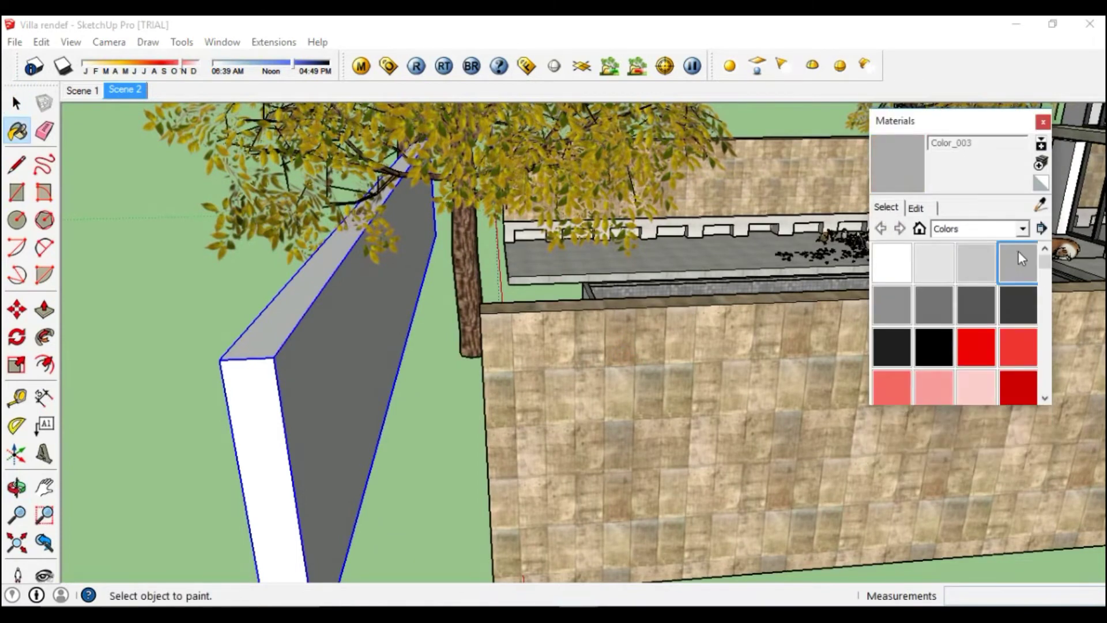
{"action": "left_click", "coordinate": [1041, 206]}
{"action": "left_click", "coordinate": [633, 293]}
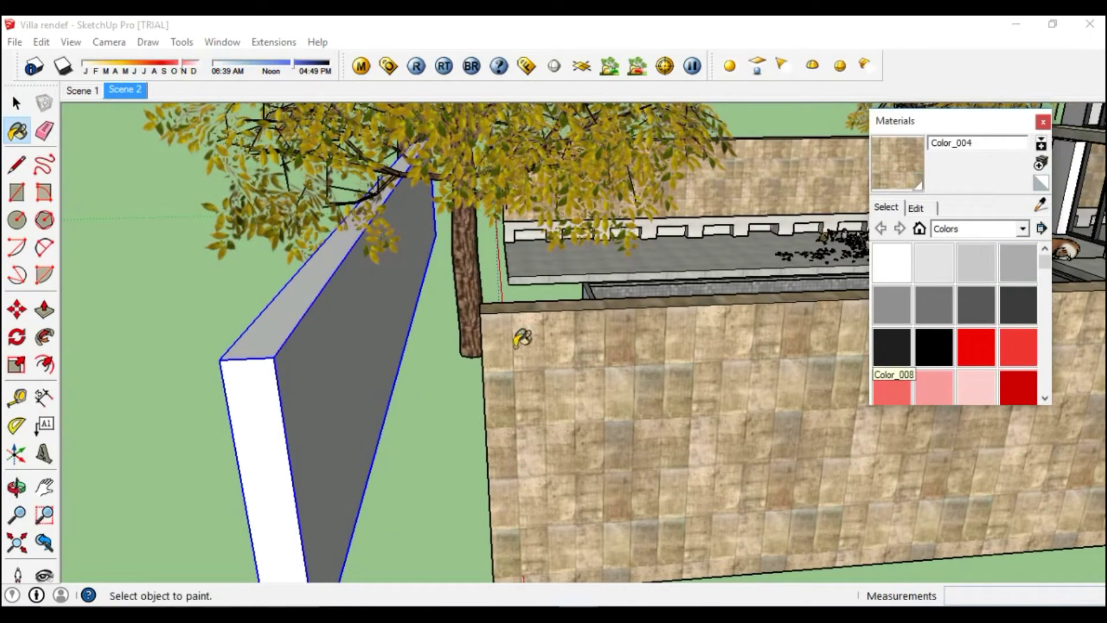
{"action": "left_click", "coordinate": [316, 390]}
{"action": "key", "text": "space"}
{"action": "mouse_move", "coordinate": [400, 383]}
{"action": "middle_mouse_down"}
{"action": "mouse_move", "coordinate": [175, 365]}
{"action": "mouse_move", "coordinate": [453, 425]}
{"action": "mouse_move", "coordinate": [554, 340]}
{"action": "middle_mouse_up"}
{"action": "scroll", "coordinate": [554, 340], "scroll_direction": "up", "scroll_amount": 3}
Move the tree near the wall over to the left.
{"action": "left_click", "coordinate": [558, 366]}
{"action": "key", "text": "m"}
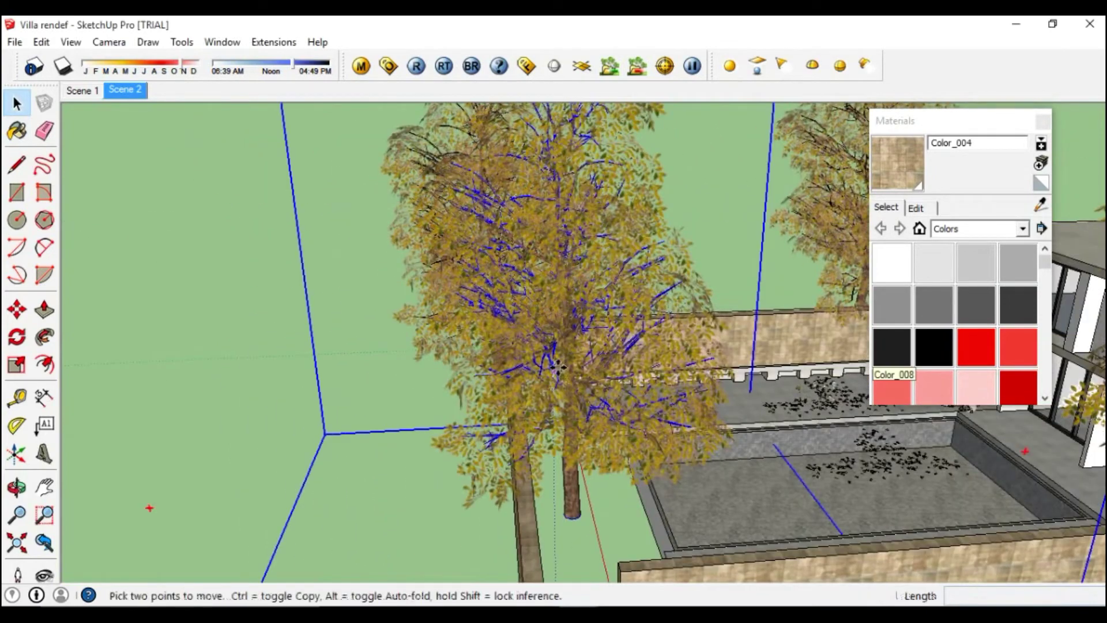
{"action": "mouse_move", "coordinate": [430, 367]}
{"action": "middle_mouse_down"}
{"action": "mouse_move", "coordinate": [663, 458]}
{"action": "mouse_move", "coordinate": [628, 430]}
{"action": "mouse_move", "coordinate": [339, 464]}
{"action": "middle_mouse_up"}
{"action": "key", "text": "space"}
{"action": "scroll", "coordinate": [650, 466], "scroll_direction": "down", "scroll_amount": 5}
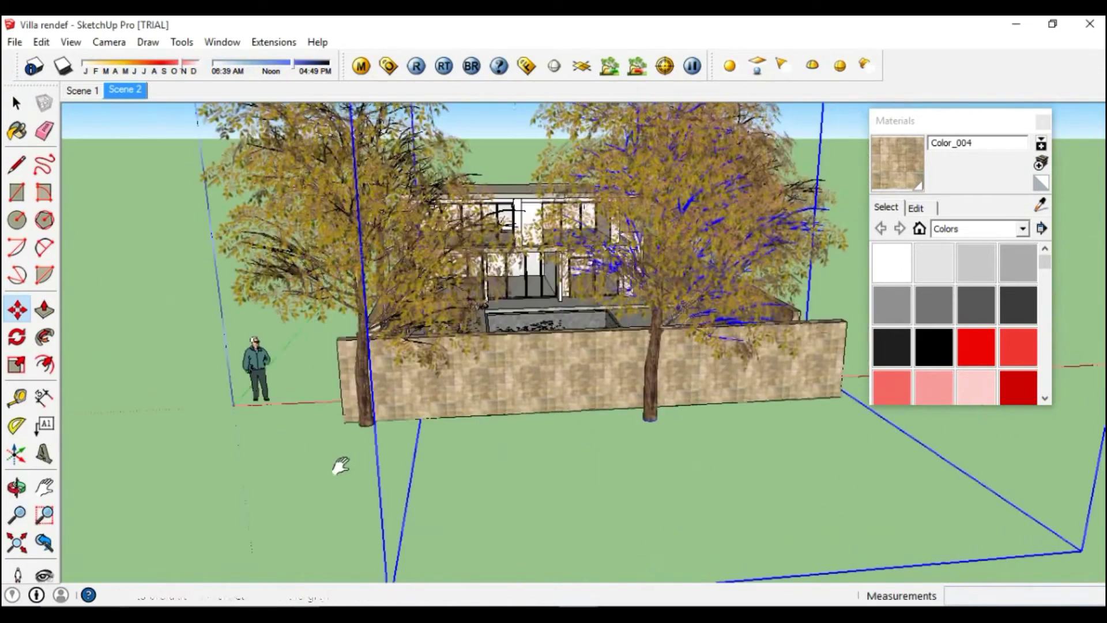
{"action": "scroll", "coordinate": [641, 379], "scroll_direction": "up", "scroll_amount": 2}
{"action": "scroll", "coordinate": [641, 379], "scroll_direction": "up", "scroll_amount": 2}
Reposition the right-hand trees in front of the stone wall.
{"action": "key", "text": "m"}
{"action": "left_click", "coordinate": [731, 375]}
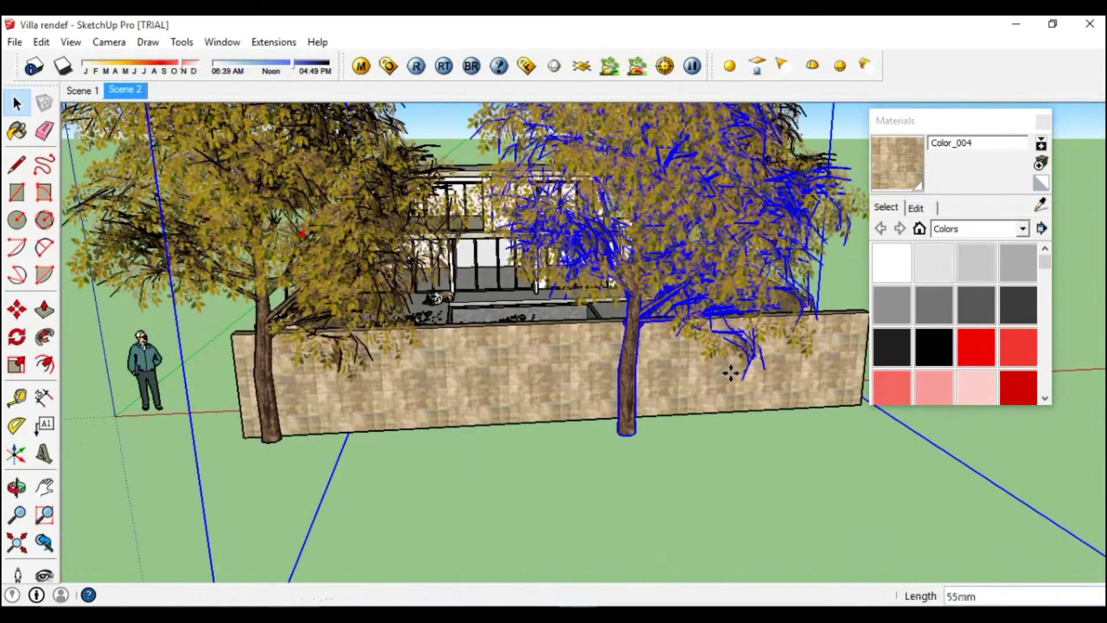
{"action": "left_click", "coordinate": [770, 372]}
{"action": "key", "text": "space"}
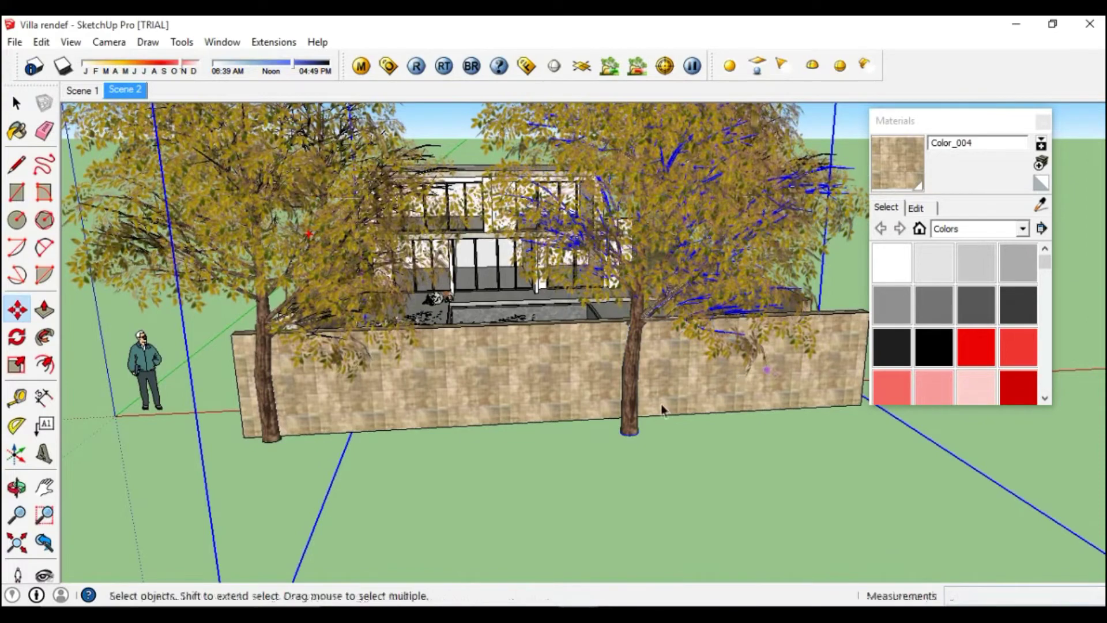
{"action": "key", "text": "m"}
{"action": "left_click", "coordinate": [614, 411]}
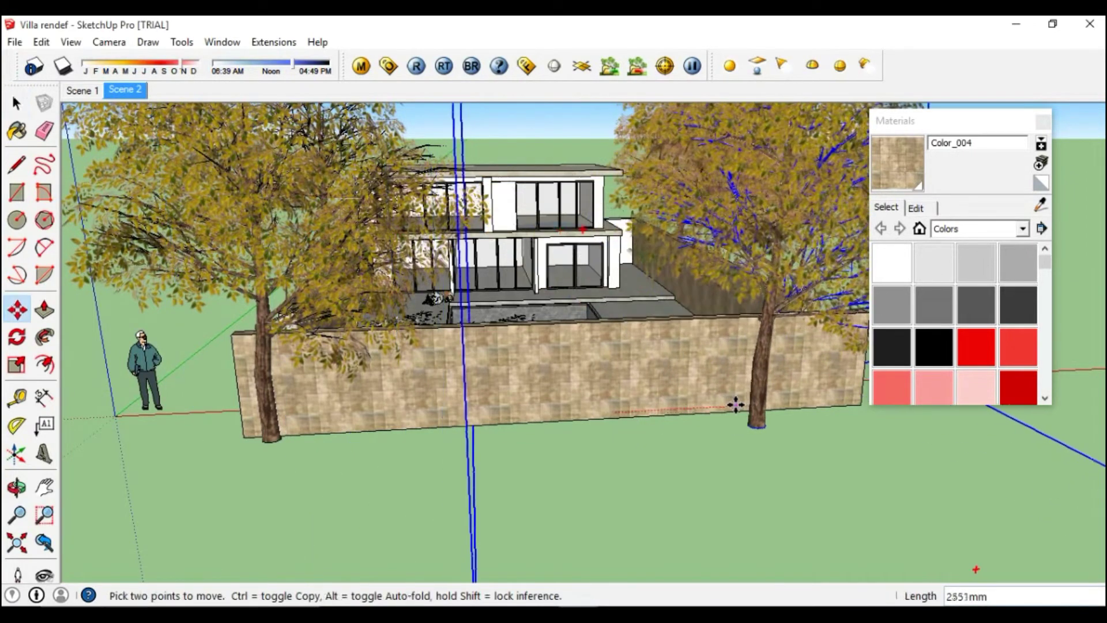
{"action": "left_click", "coordinate": [686, 403]}
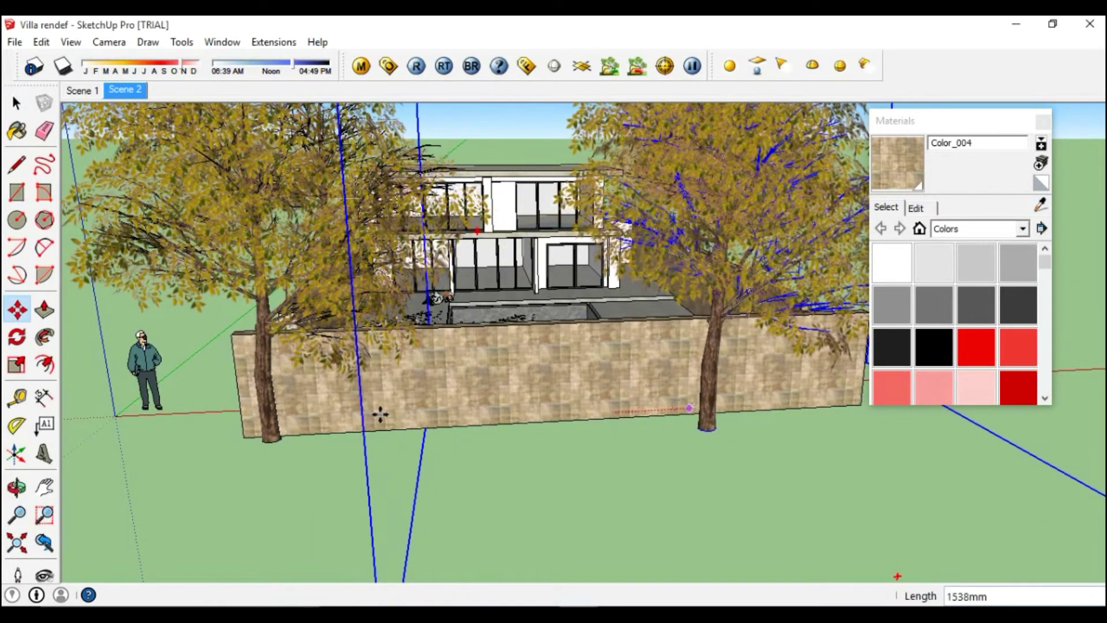
{"action": "key", "text": "space"}
Move the left tree into place, using a high overhead view.
{"action": "left_click", "coordinate": [269, 416]}
{"action": "key", "text": "m"}
{"action": "left_click", "coordinate": [271, 414]}
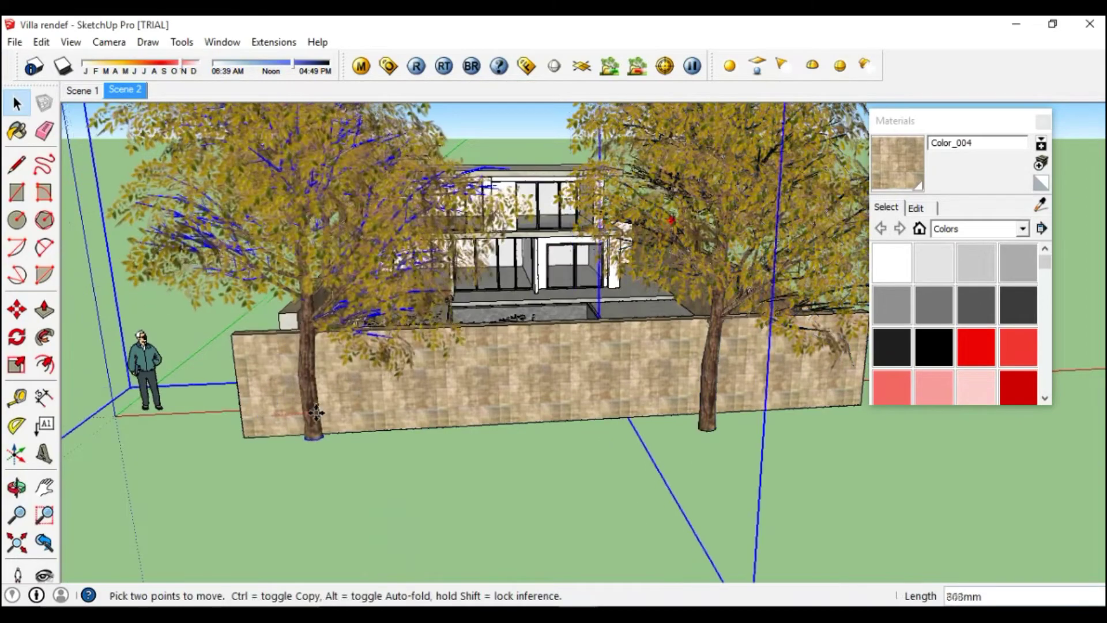
{"action": "key", "text": "o"}
{"action": "mouse_move", "coordinate": [259, 456]}
{"action": "left_mouse_down"}
{"action": "mouse_move", "coordinate": [205, 452]}
{"action": "mouse_move", "coordinate": [180, 303]}
{"action": "left_mouse_up"}
{"action": "key", "text": "space"}
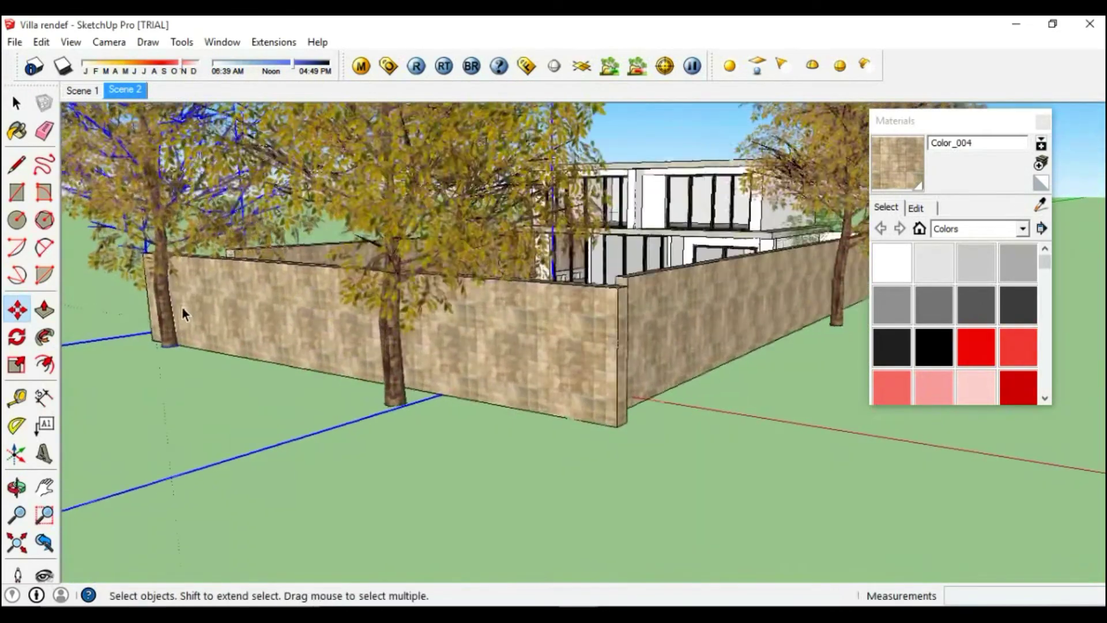
{"action": "scroll", "coordinate": [167, 360], "scroll_direction": "up", "scroll_amount": 3}
{"action": "scroll", "coordinate": [167, 360], "scroll_direction": "up", "scroll_amount": 3}
{"action": "key", "text": "m"}
{"action": "left_click", "coordinate": [161, 341]}
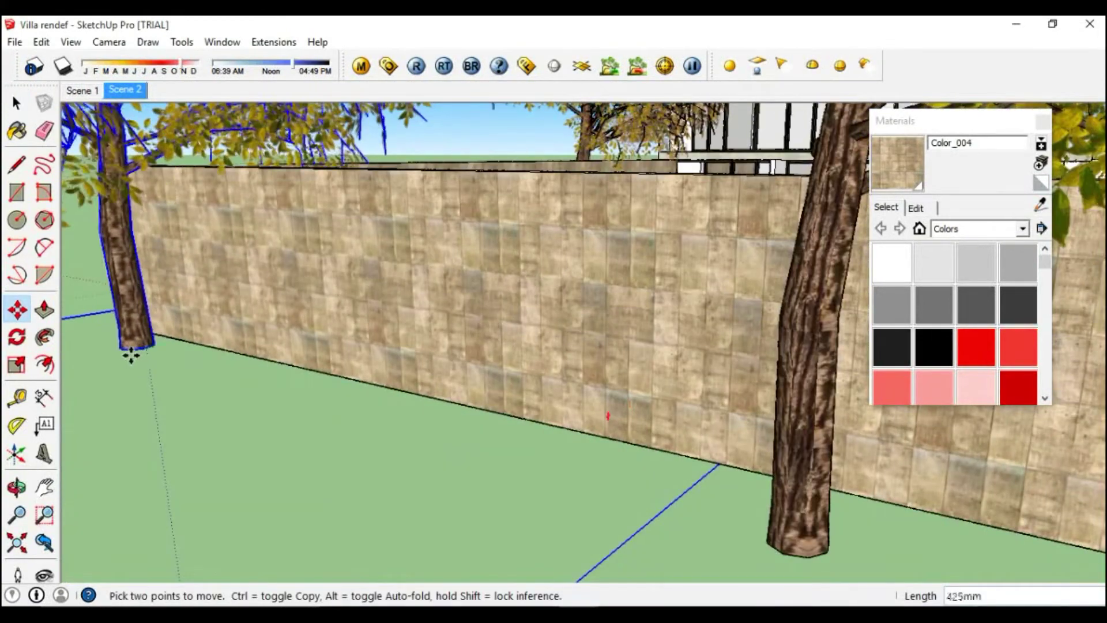
{"action": "key", "text": "space"}
Open the wall group and start a rectangle on its stone front face.
{"action": "mouse_move", "coordinate": [280, 368]}
{"action": "middle_mouse_down"}
{"action": "mouse_move", "coordinate": [439, 376]}
{"action": "mouse_move", "coordinate": [561, 351]}
{"action": "mouse_move", "coordinate": [538, 332]}
{"action": "middle_mouse_up"}
{"action": "double_click", "coordinate": [542, 333]}
{"action": "left_click", "coordinate": [543, 331]}
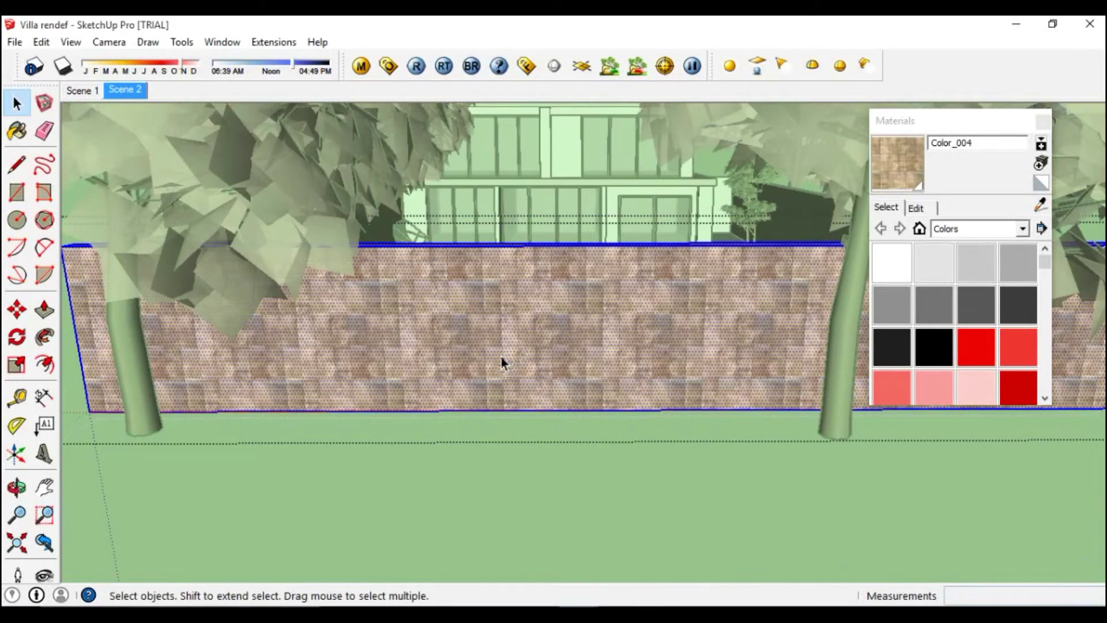
{"action": "key", "text": "r"}
{"action": "scroll", "coordinate": [478, 374], "scroll_direction": "up", "scroll_amount": 2}
{"action": "scroll", "coordinate": [439, 383], "scroll_direction": "up", "scroll_amount": 1}
{"action": "left_click", "coordinate": [416, 421]}
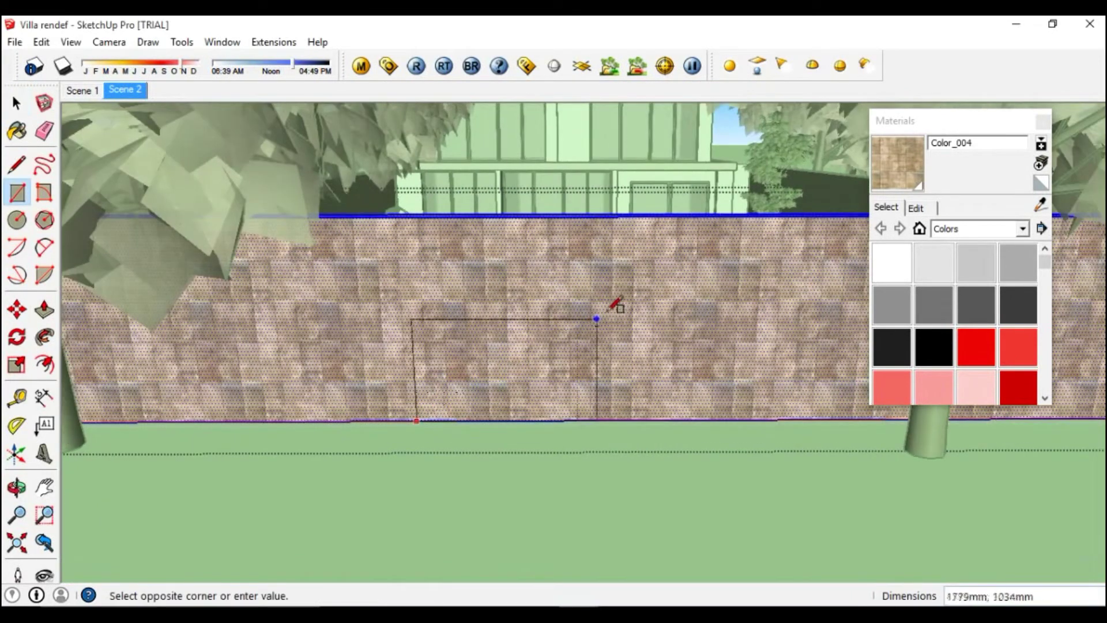
Finish the rectangle on the wall face and pull it out about 722mm into a thicker block.
{"action": "left_click", "coordinate": [724, 216]}
{"action": "key", "text": "space"}
{"action": "left_click", "coordinate": [586, 294]}
{"action": "mouse_move", "coordinate": [587, 295]}
{"action": "middle_mouse_down"}
{"action": "mouse_move", "coordinate": [501, 369]}
{"action": "mouse_move", "coordinate": [762, 182]}
{"action": "middle_mouse_up"}
{"action": "key", "text": "p"}
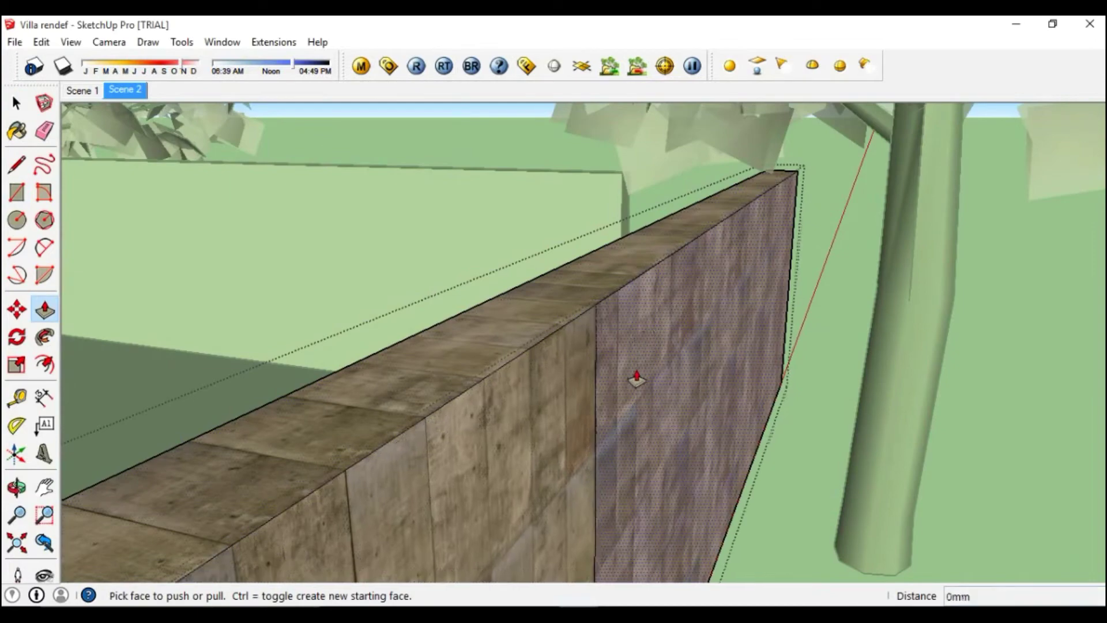
{"action": "middle_click_drag", "start_coordinate": [637, 375], "coordinate": [514, 403]}
{"action": "left_click_drag", "start_coordinate": [514, 404], "coordinate": [891, 201]}
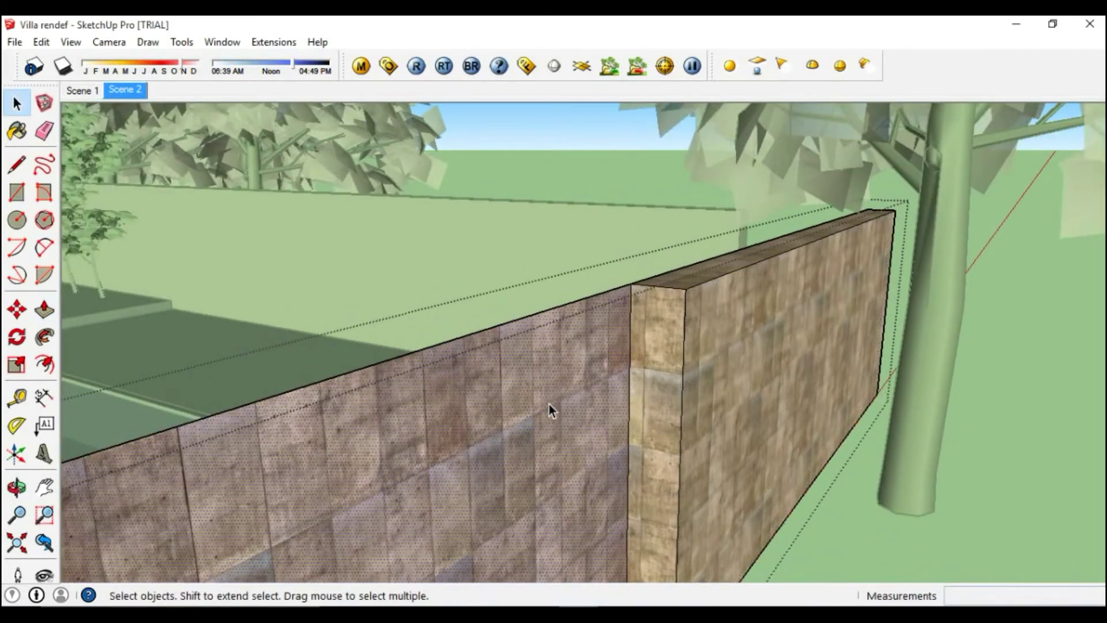
Zoom out and return to the Scene 2 viewpoint.
{"action": "left_click", "coordinate": [499, 326]}
{"action": "mouse_move", "coordinate": [499, 326]}
{"action": "middle_mouse_down"}
{"action": "mouse_move", "coordinate": [571, 364]}
{"action": "mouse_move", "coordinate": [660, 368]}
{"action": "mouse_move", "coordinate": [553, 373]}
{"action": "mouse_move", "coordinate": [421, 407]}
{"action": "middle_mouse_up"}
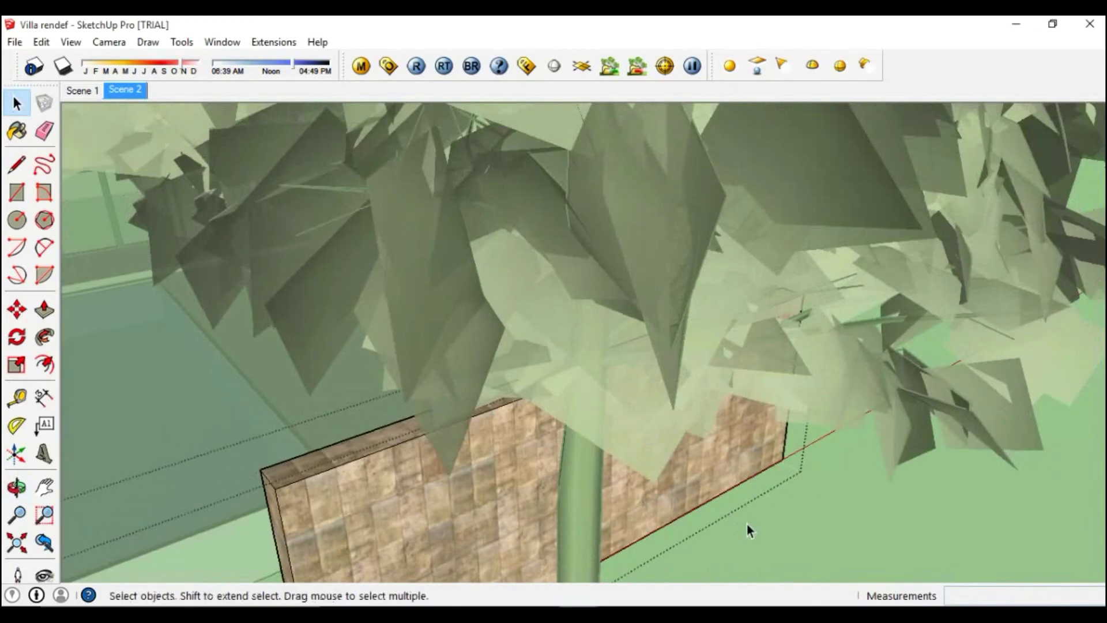
{"action": "scroll", "coordinate": [755, 537], "scroll_direction": "down", "scroll_amount": 2}
{"action": "scroll", "coordinate": [621, 440], "scroll_direction": "down", "scroll_amount": 2}
{"action": "scroll", "coordinate": [554, 415], "scroll_direction": "down", "scroll_amount": 2}
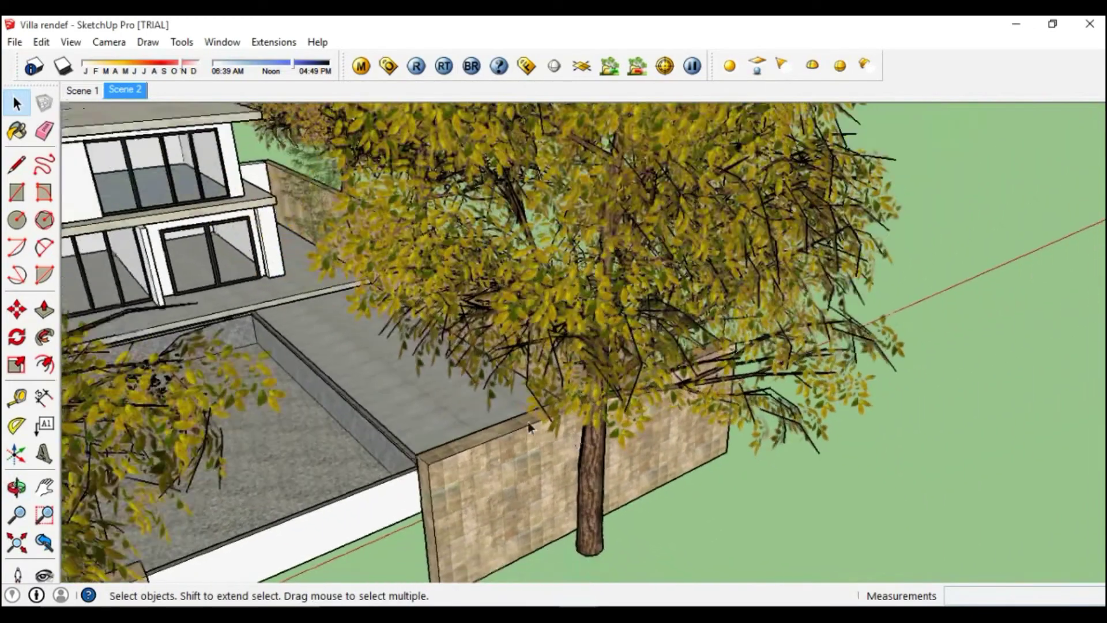
{"action": "scroll", "coordinate": [492, 392], "scroll_direction": "down", "scroll_amount": 2}
{"action": "left_click", "coordinate": [123, 91]}
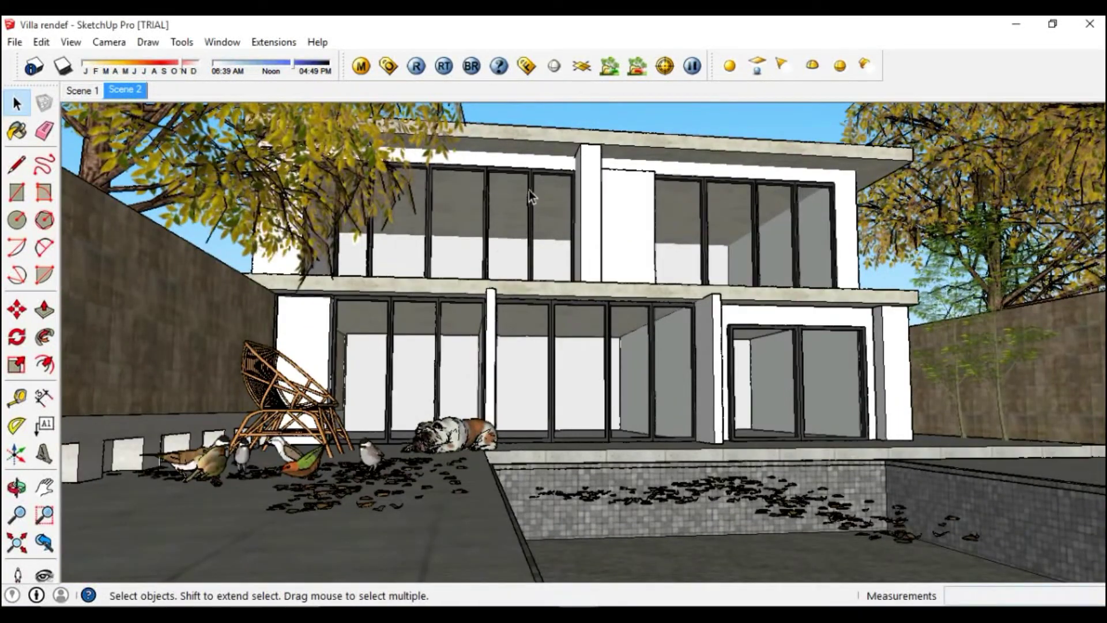
Preview the V-Ray frame buffer, then bring up the render options' System settings.
{"action": "left_click", "coordinate": [525, 65]}
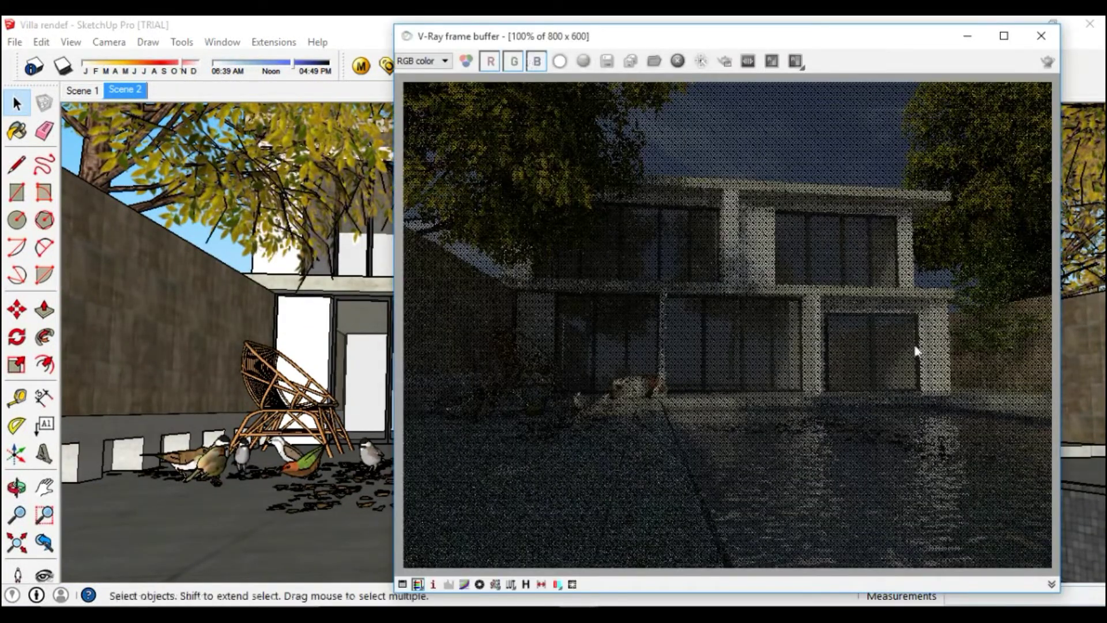
{"action": "left_click", "coordinate": [1041, 37]}
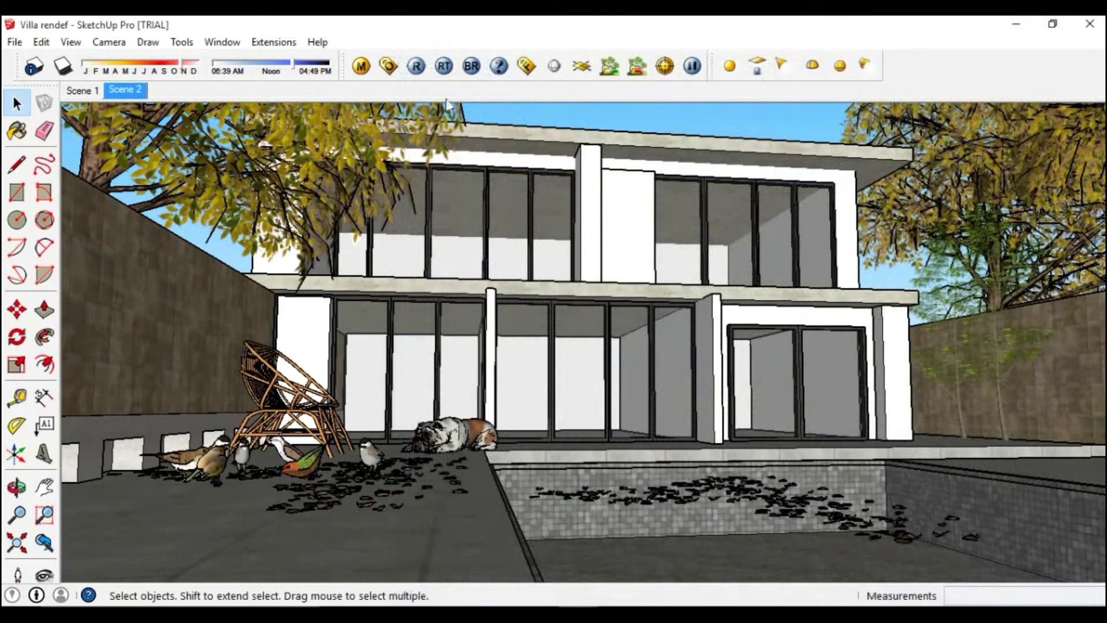
{"action": "left_click", "coordinate": [388, 65]}
{"action": "left_click", "coordinate": [499, 166]}
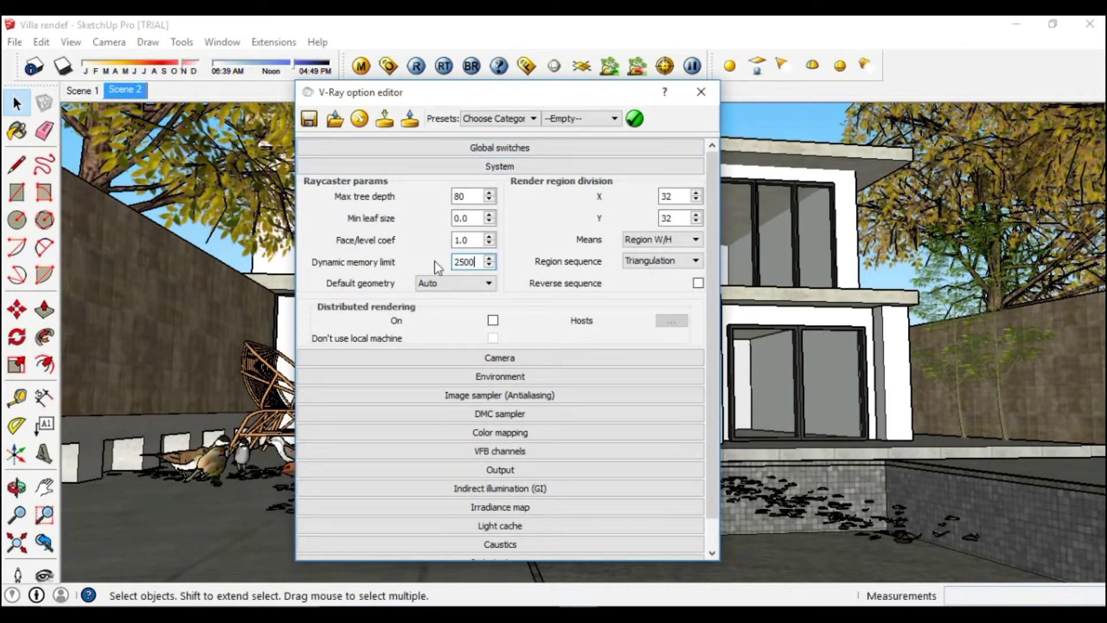
Set the V-Ray System render region X to 48.
{"action": "type", "text": "48"}
{"action": "left_click", "coordinate": [545, 167]}
{"action": "left_click", "coordinate": [508, 186]}
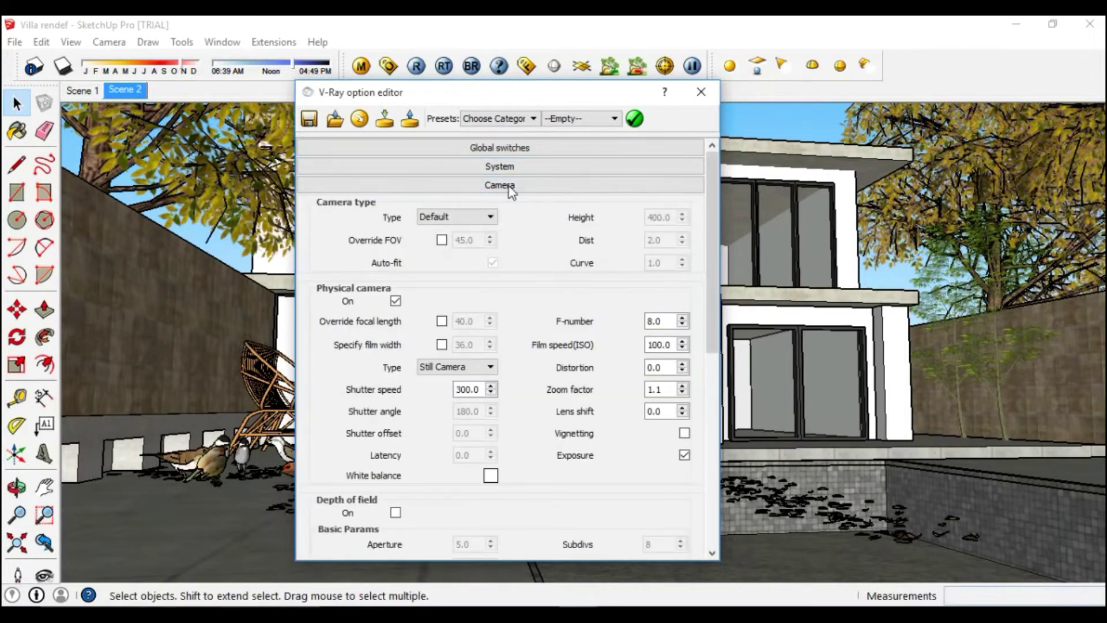
{"action": "left_click", "coordinate": [510, 186]}
{"action": "left_click", "coordinate": [511, 204]}
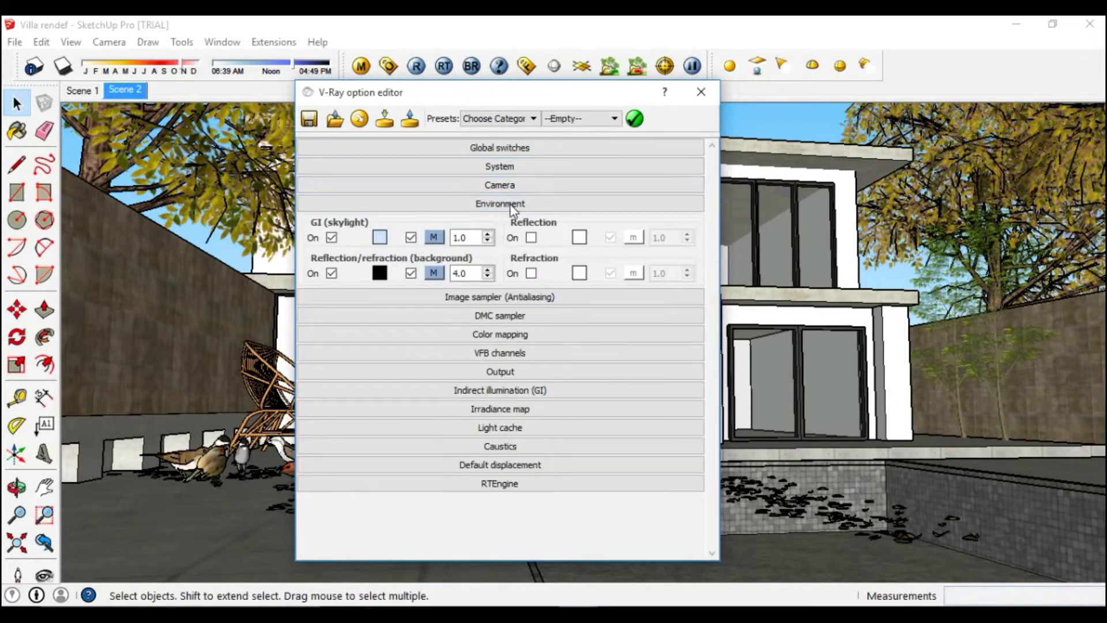
Set the Image sampler antialiasing filter to CatmullRom.
{"action": "left_click", "coordinate": [510, 223]}
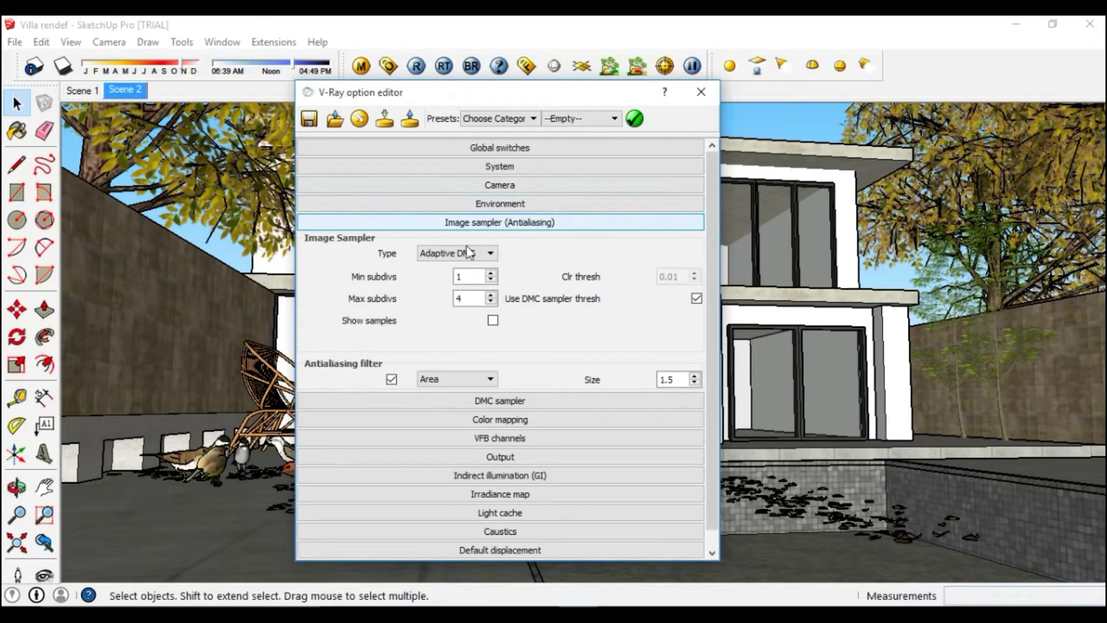
{"action": "left_click", "coordinate": [456, 378]}
{"action": "left_click", "coordinate": [443, 413]}
{"action": "left_click", "coordinate": [539, 224]}
Set the colour mapping type to Exponential.
{"action": "left_click", "coordinate": [513, 242]}
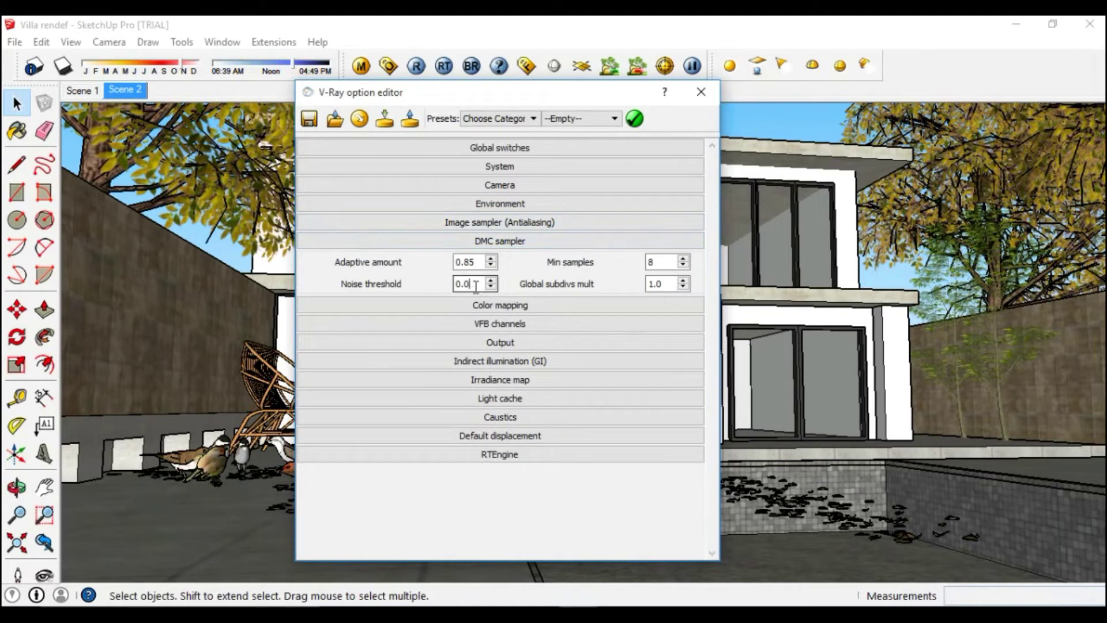
{"action": "left_click", "coordinate": [513, 241]}
{"action": "left_click", "coordinate": [451, 289]}
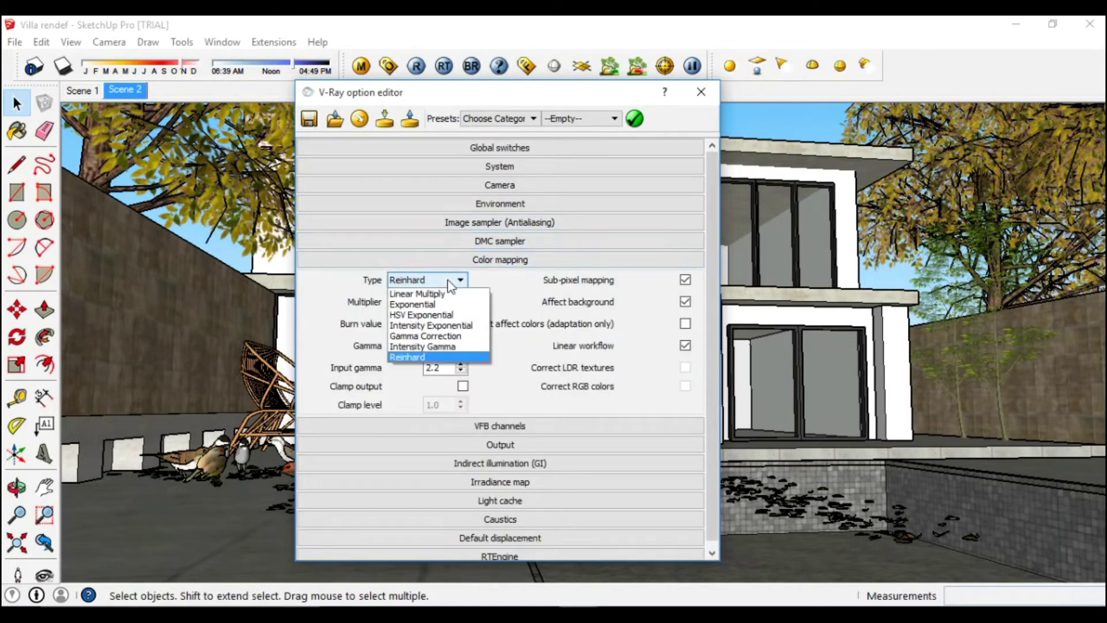
{"action": "left_click", "coordinate": [441, 300]}
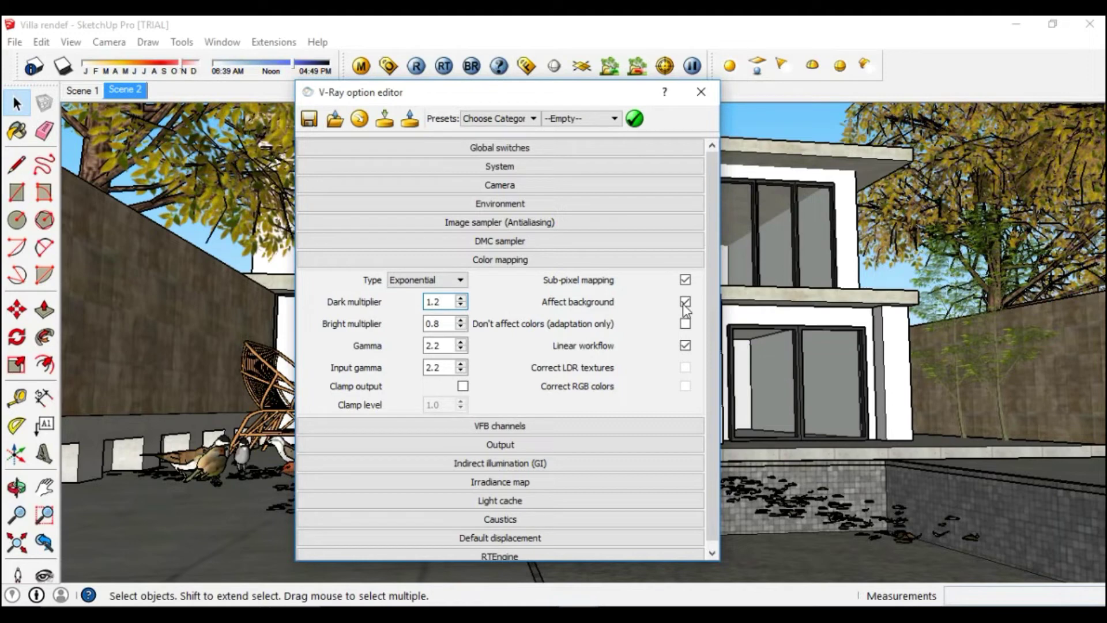
{"action": "left_click", "coordinate": [493, 258]}
Set the output size to 1280x720 and enable ambient occlusion with radius 25.
{"action": "left_click", "coordinate": [499, 279]}
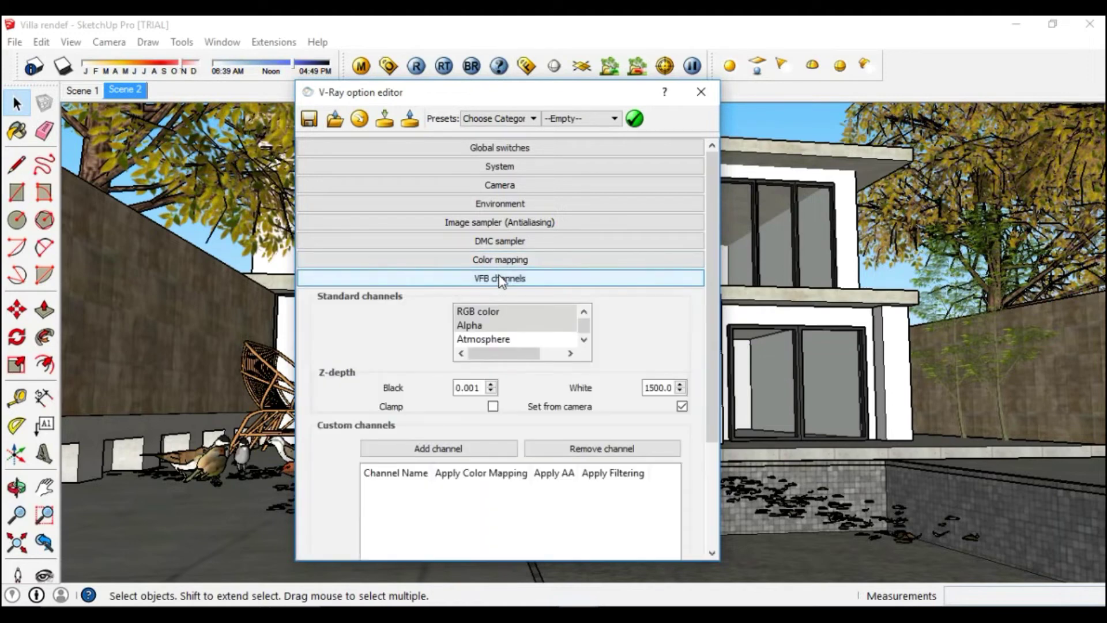
{"action": "left_click", "coordinate": [510, 292]}
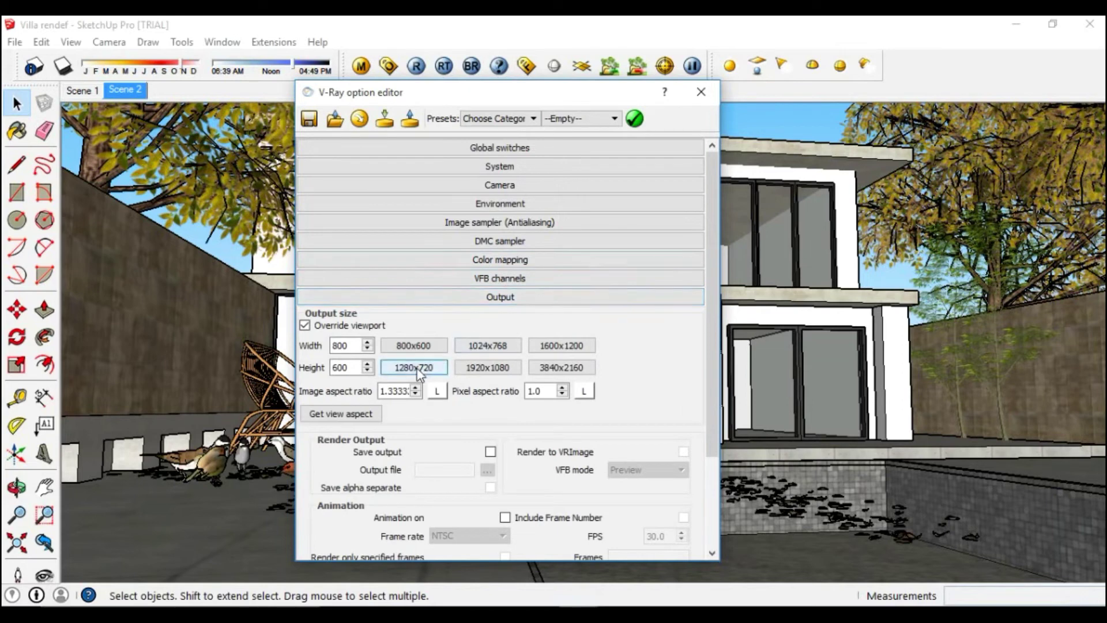
{"action": "left_click", "coordinate": [506, 296]}
{"action": "left_click", "coordinate": [513, 315]}
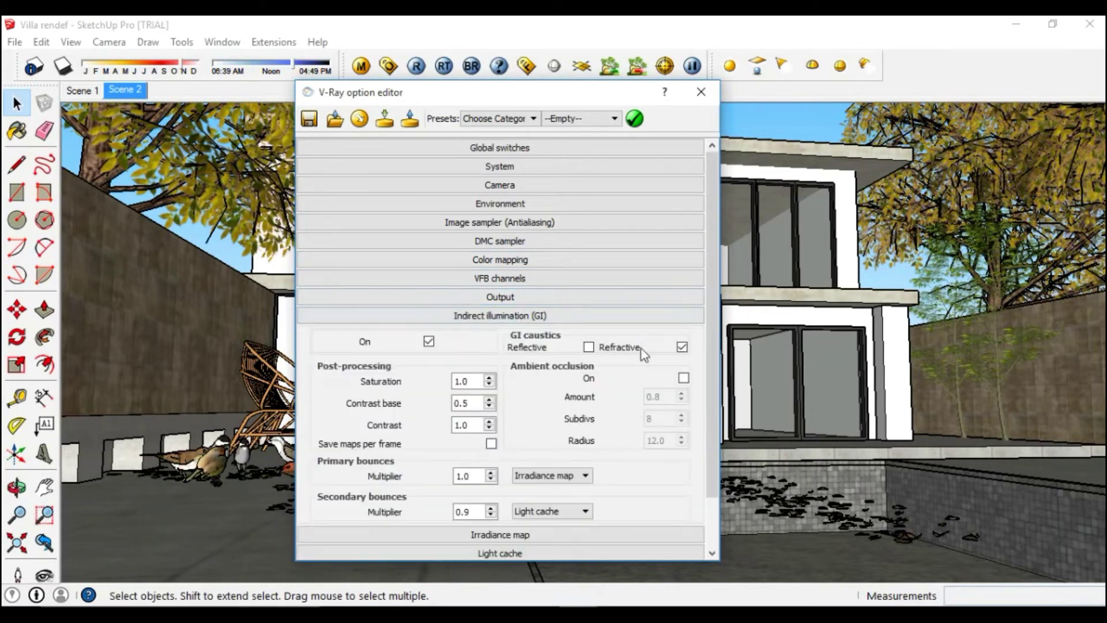
{"action": "left_click", "coordinate": [683, 378]}
{"action": "type", "text": "25"}
{"action": "key", "text": "Return"}
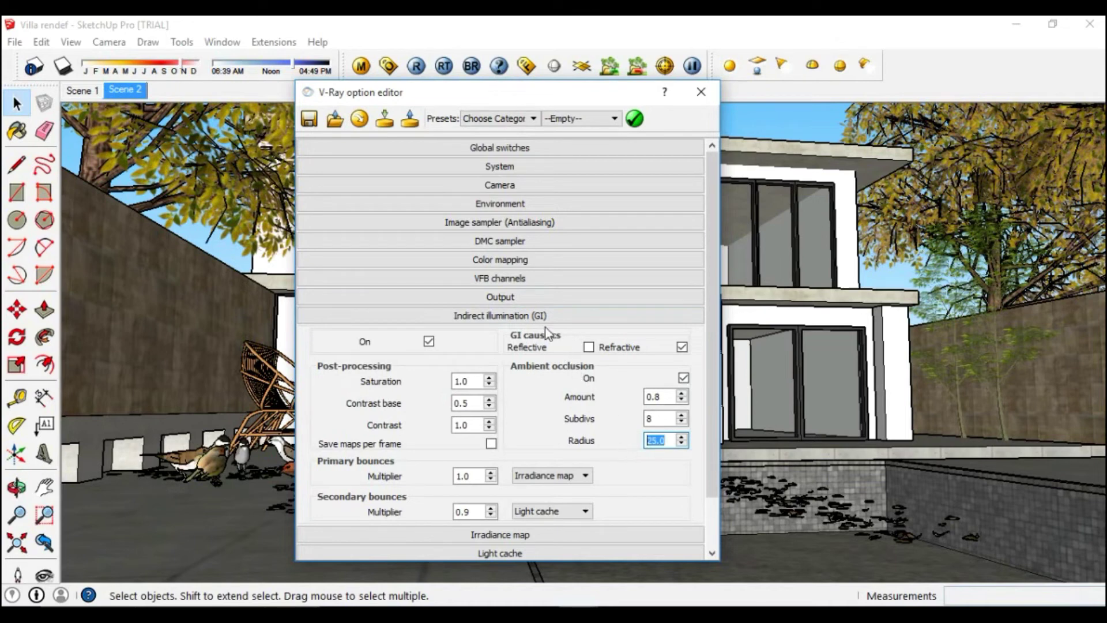
{"action": "left_click", "coordinate": [536, 317]}
Check the light cache subdivisions at 1000 and close the V-Ray render options.
{"action": "left_click", "coordinate": [522, 335]}
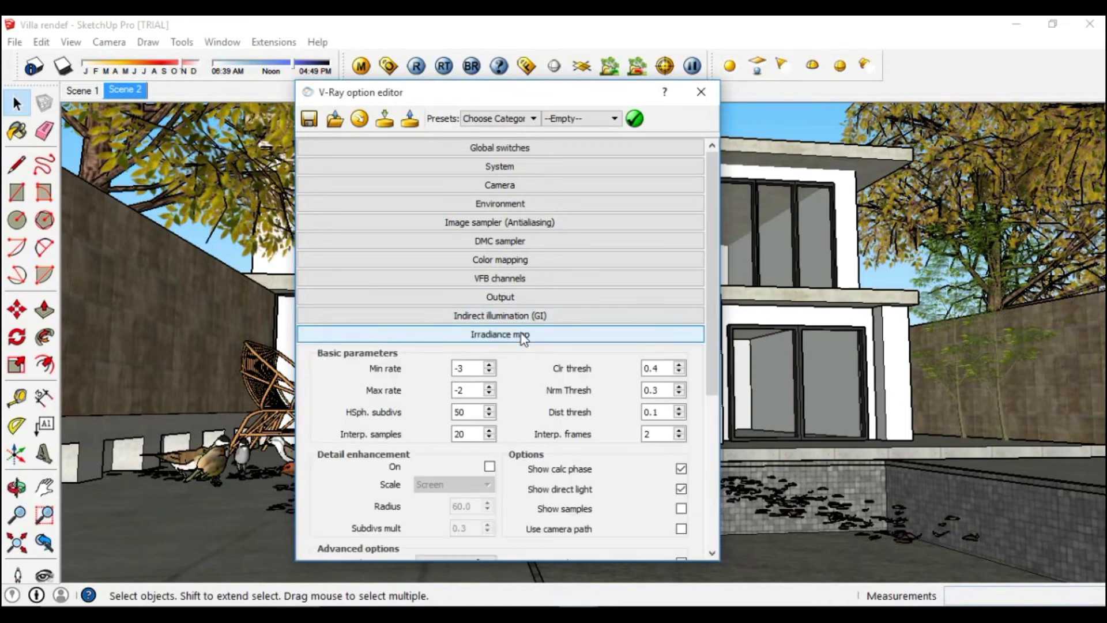
{"action": "left_click", "coordinate": [521, 337]}
{"action": "left_click", "coordinate": [472, 387]}
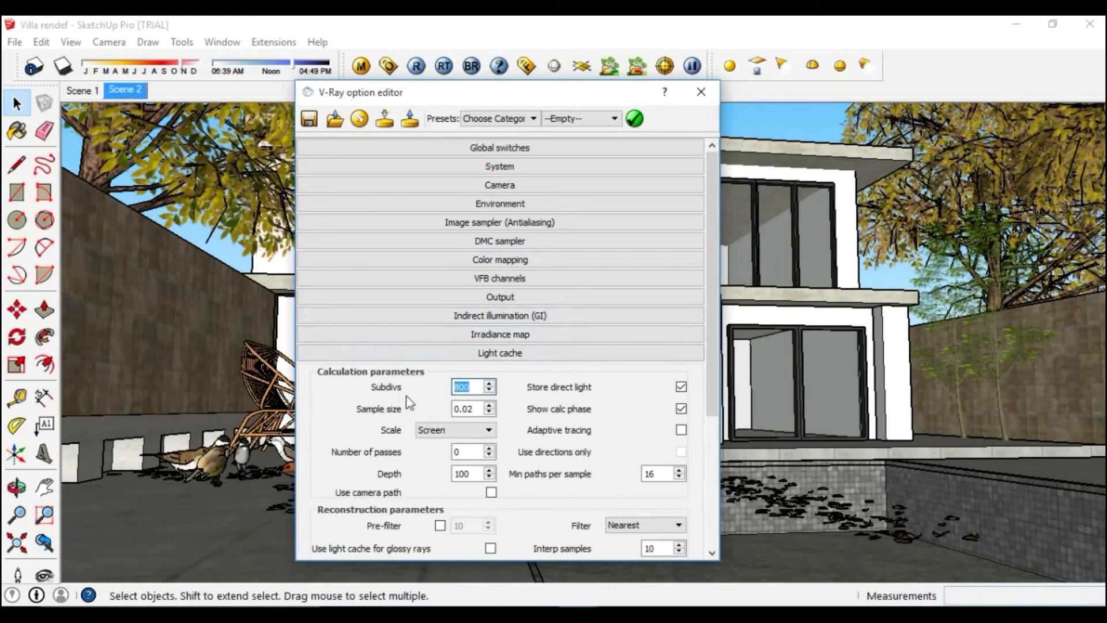
{"action": "left_click", "coordinate": [512, 353]}
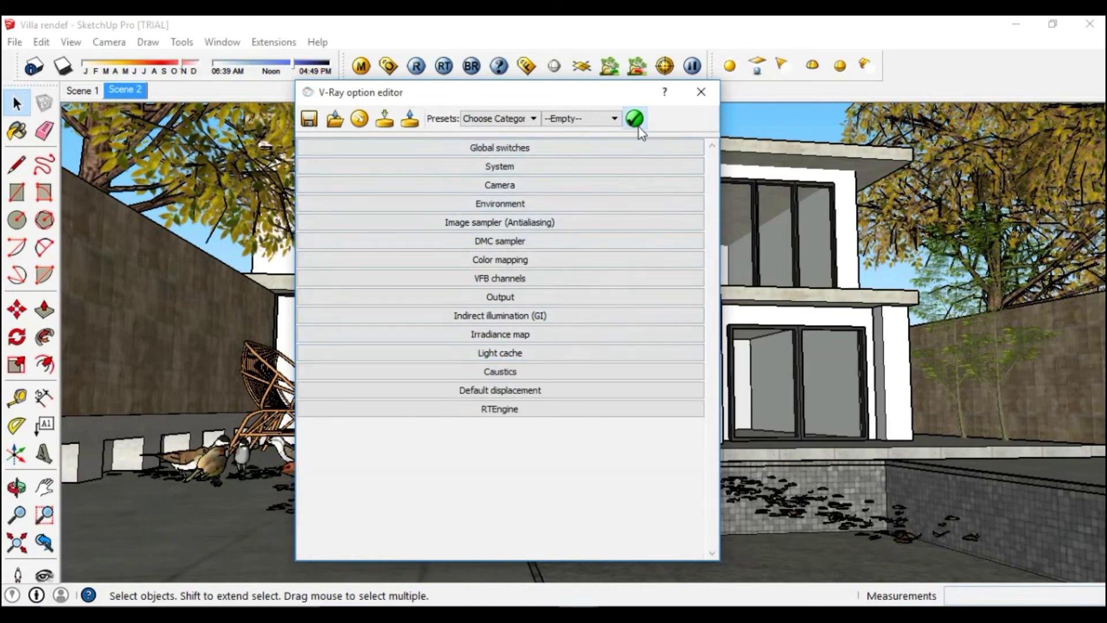
{"action": "left_click", "coordinate": [701, 94]}
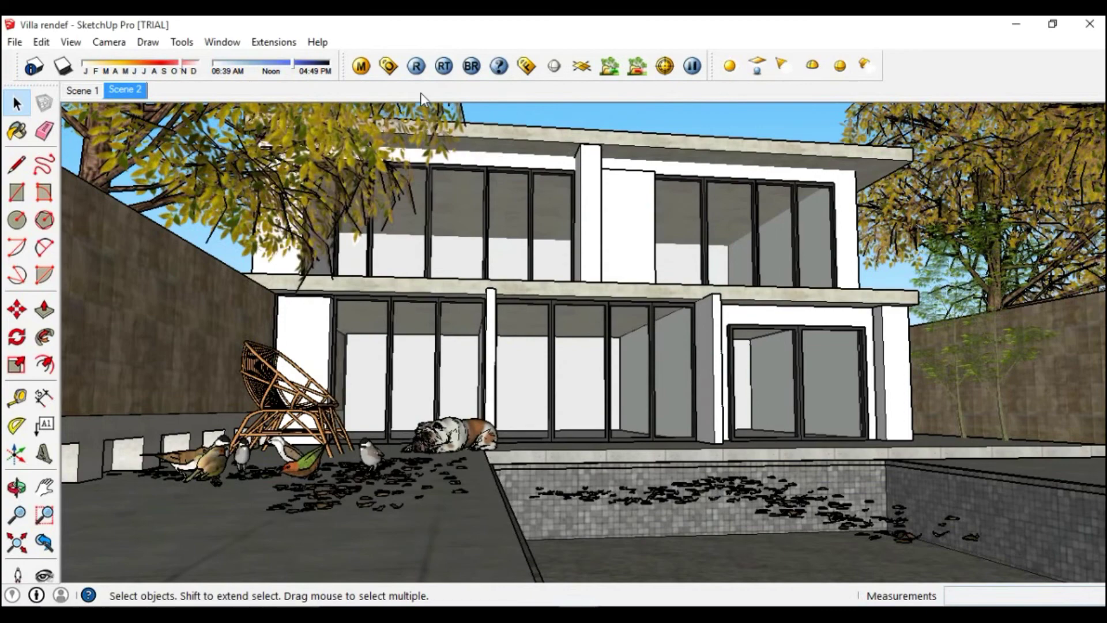
Render the villa with V-Ray and wait for the 1280x720 frame buffer to finish.
{"action": "left_click", "coordinate": [417, 67]}
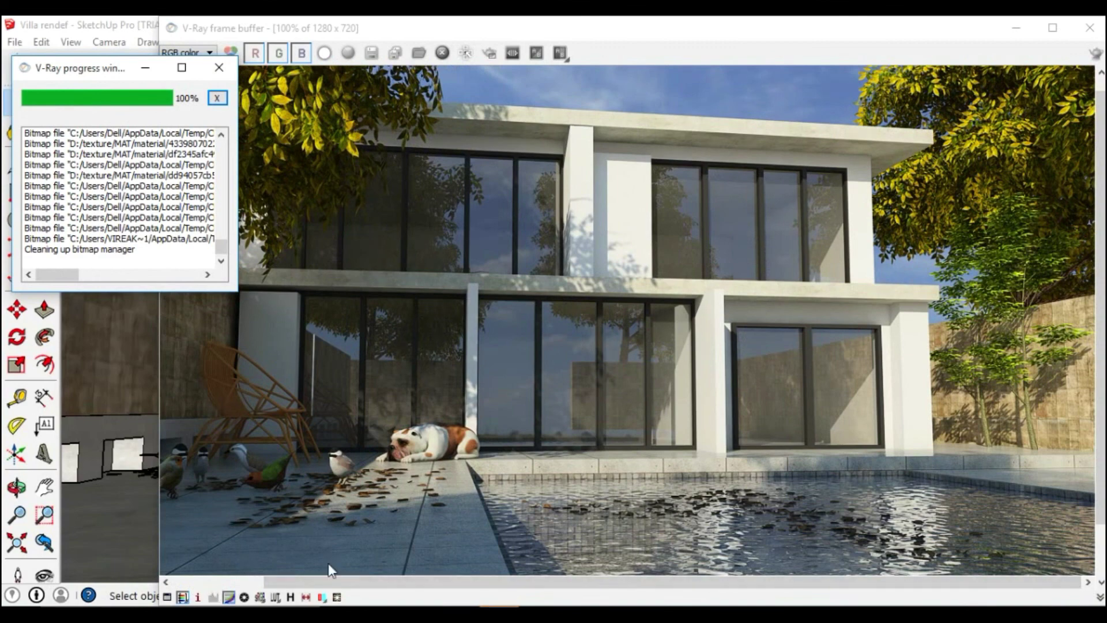
{"action": "left_click_drag", "start_coordinate": [329, 581], "coordinate": [307, 581]}
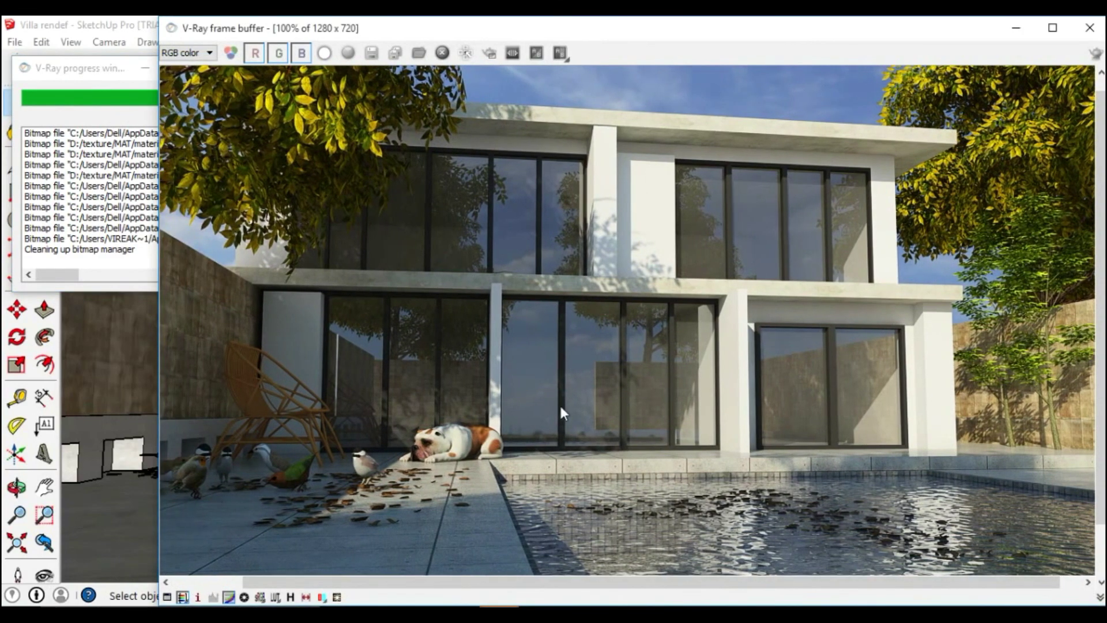